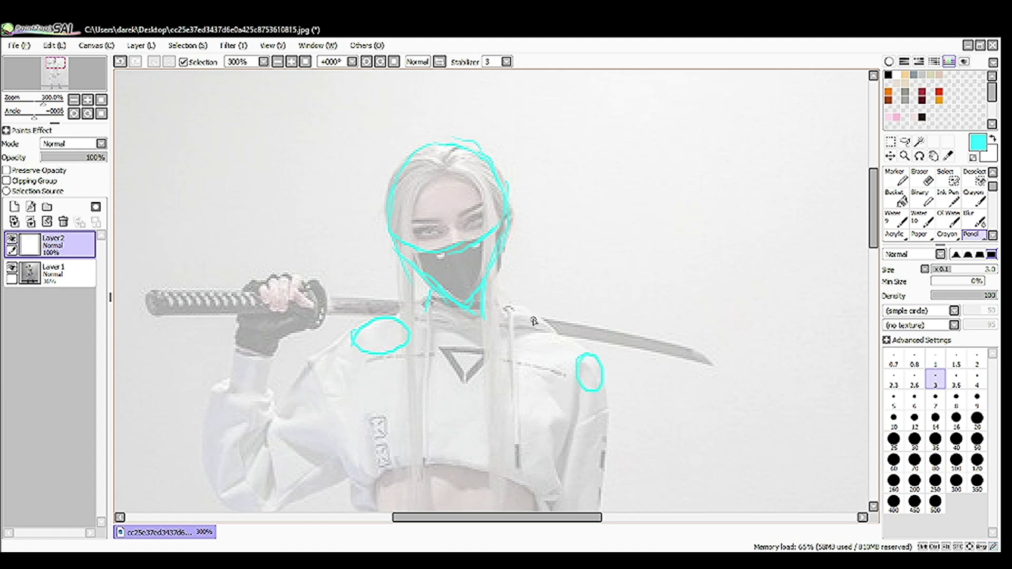
Sketch the shoulder lines and the raised arm with its elbow circle and gripping hand in cyan over the photo
{"action": "left_click_drag", "start_coordinate": [484, 308], "coordinate": [587, 359]}
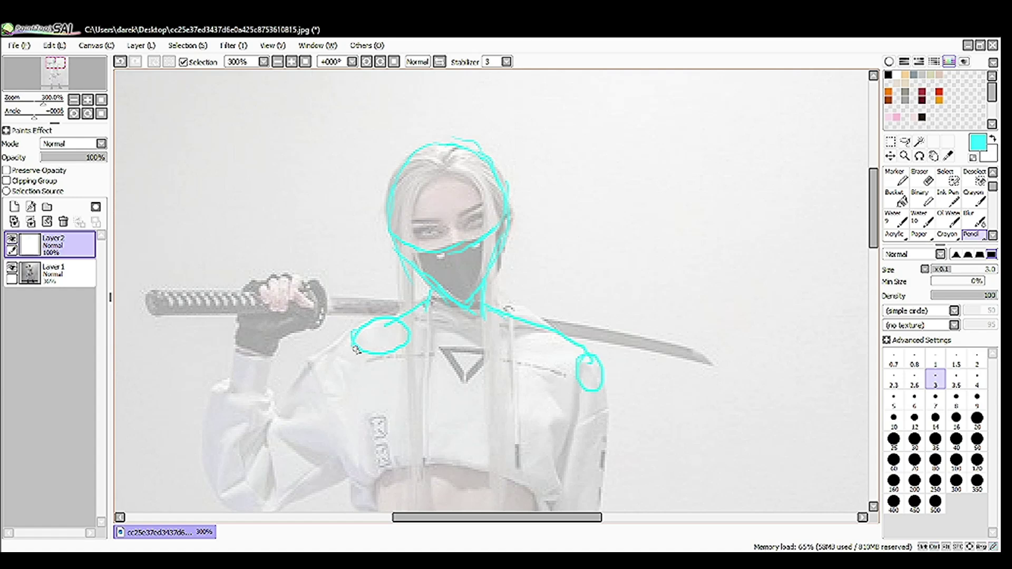
{"action": "scroll", "coordinate": [323, 424], "scroll_direction": "down", "scroll_amount": 3}
{"action": "mouse_move", "coordinate": [266, 403]}
{"action": "left_mouse_down"}
{"action": "mouse_move", "coordinate": [271, 422]}
{"action": "mouse_move", "coordinate": [227, 430]}
{"action": "mouse_move", "coordinate": [243, 388]}
{"action": "left_mouse_up"}
{"action": "key", "text": "ctrl+z"}
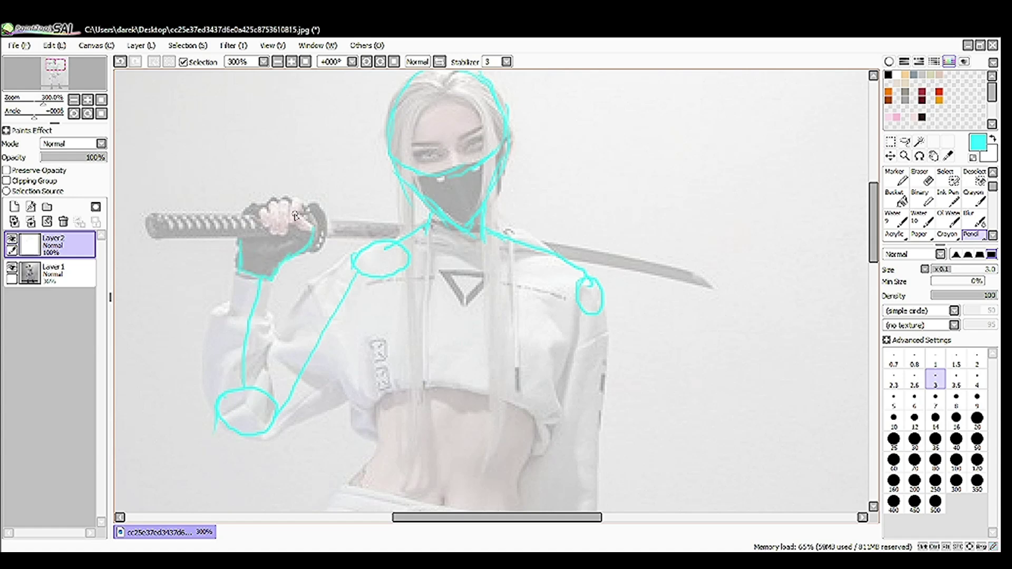
{"action": "key", "text": "ctrl+z"}
{"action": "left_click_drag", "start_coordinate": [308, 227], "coordinate": [291, 206]}
{"action": "key", "text": "ctrl+z"}
{"action": "key", "text": "ctrl+z"}
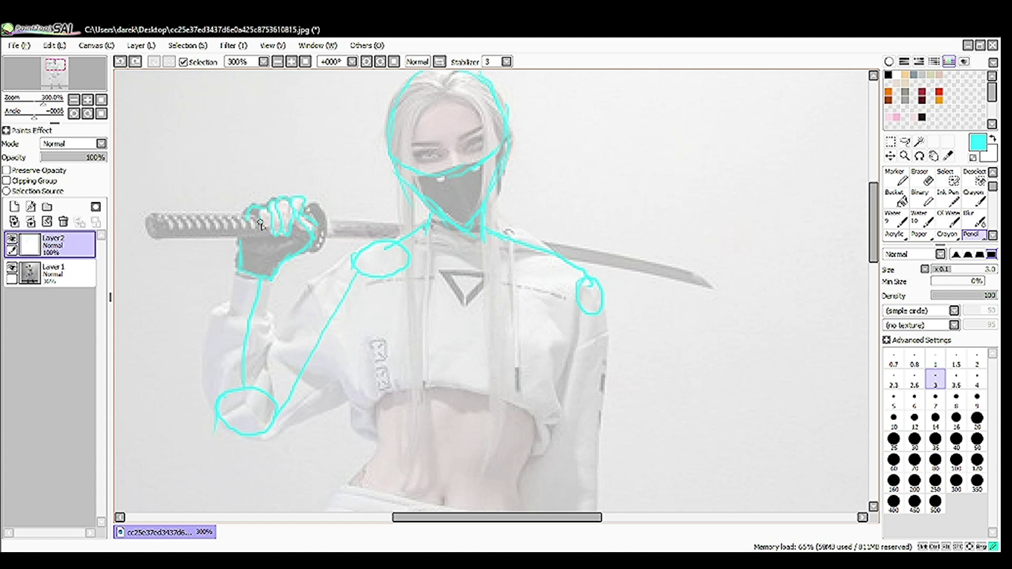
Sketch the torso in cyan, with the ribcage sides, two chest curves, the sweater hem, and the waist lines
{"action": "scroll", "coordinate": [441, 251], "scroll_direction": "down", "scroll_amount": 3}
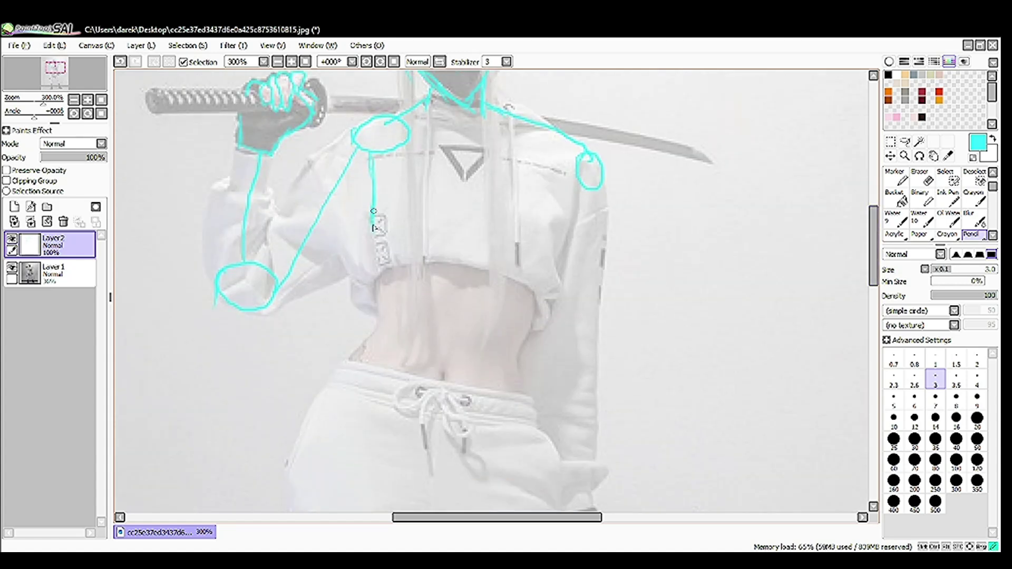
{"action": "key", "text": "ctrl+z"}
{"action": "left_click_drag", "start_coordinate": [373, 200], "coordinate": [404, 217]}
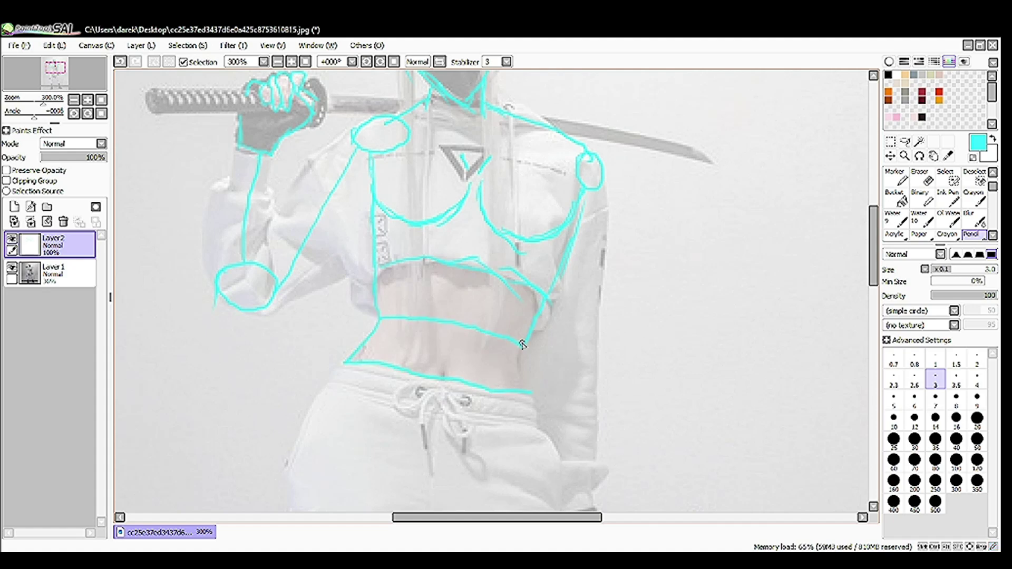
Sketch the lowered arm with its elbow circle and gripping hand, and start the hip outline in cyan
{"action": "scroll", "coordinate": [589, 121], "scroll_direction": "down", "scroll_amount": 3}
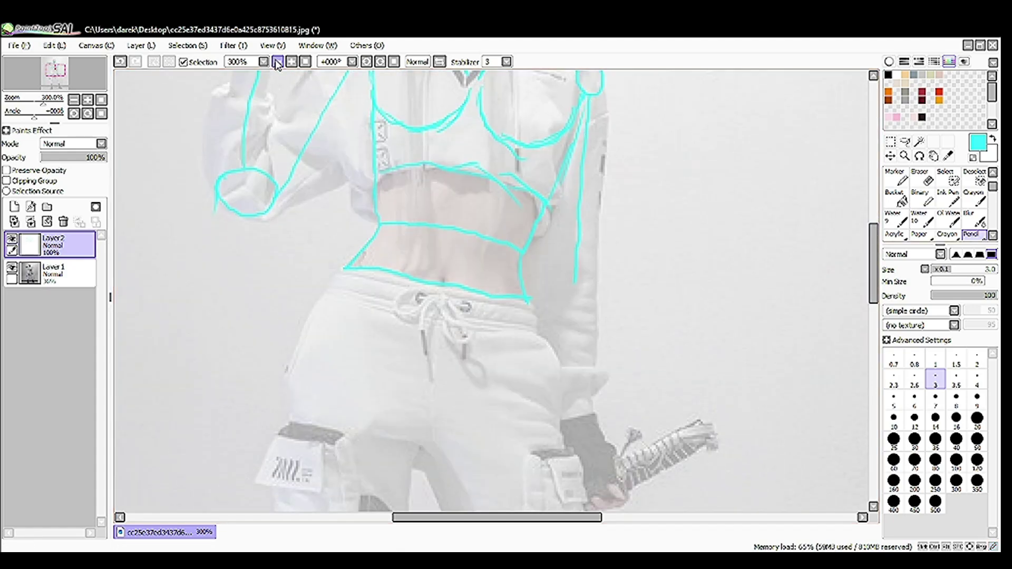
{"action": "scroll", "coordinate": [547, 295], "scroll_direction": "up", "scroll_amount": 1}
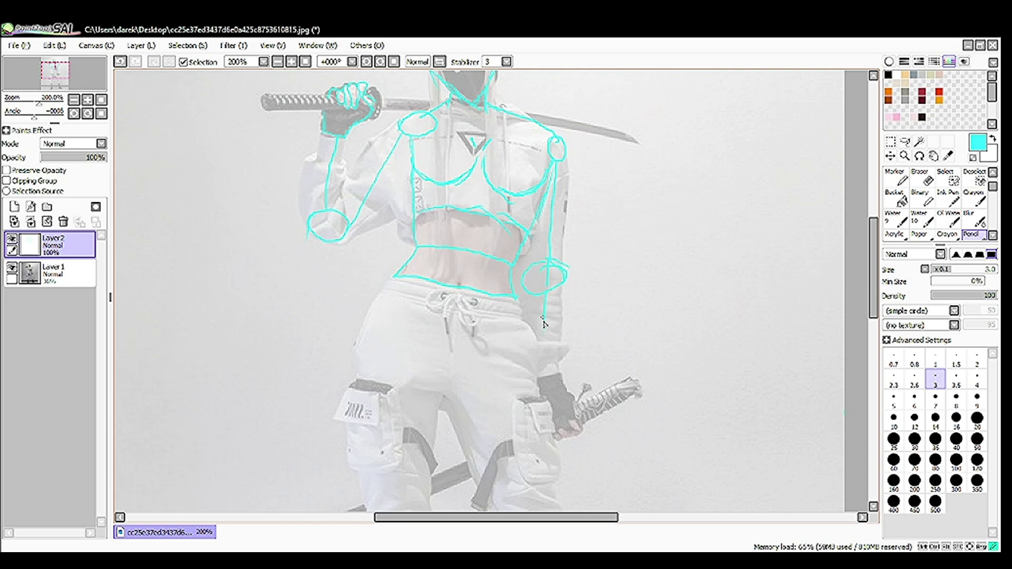
{"action": "key", "text": "ctrl+z"}
{"action": "left_click_drag", "start_coordinate": [542, 403], "coordinate": [538, 380]}
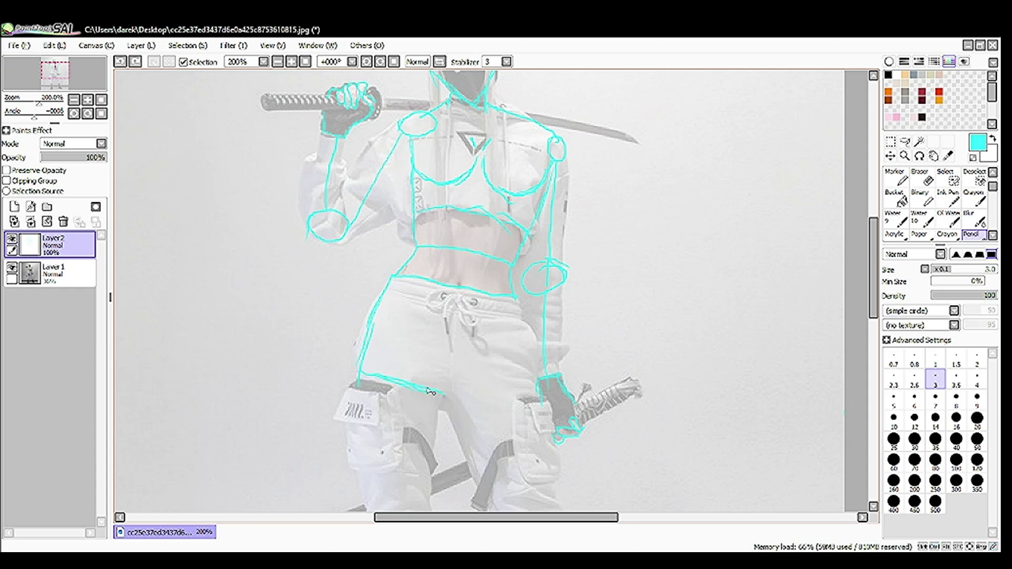
Close the hip block and draw both legs with knee circles, shin lines and ankle circles, plus the straight leg's foot
{"action": "scroll", "coordinate": [727, 348], "scroll_direction": "down", "scroll_amount": 3}
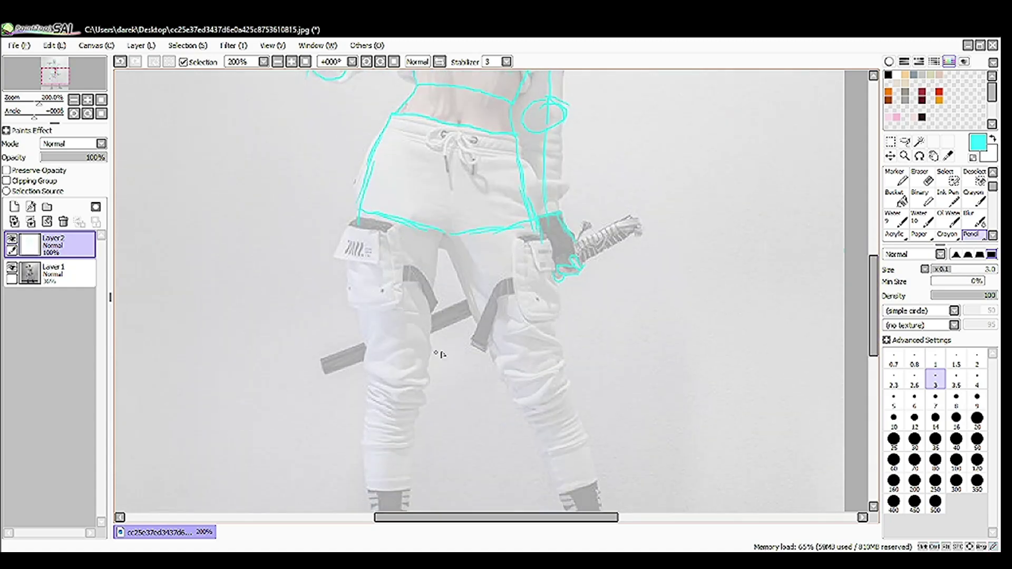
{"action": "key", "text": "ctrl+z"}
{"action": "mouse_move", "coordinate": [403, 323]}
{"action": "left_mouse_down"}
{"action": "mouse_move", "coordinate": [375, 364]}
{"action": "mouse_move", "coordinate": [405, 323]}
{"action": "left_mouse_up"}
{"action": "scroll", "coordinate": [426, 307], "scroll_direction": "down", "scroll_amount": 3}
{"action": "left_click_drag", "start_coordinate": [384, 388], "coordinate": [419, 416]}
{"action": "left_click_drag", "start_coordinate": [395, 241], "coordinate": [393, 384]}
{"action": "left_click_drag", "start_coordinate": [529, 194], "coordinate": [607, 377]}
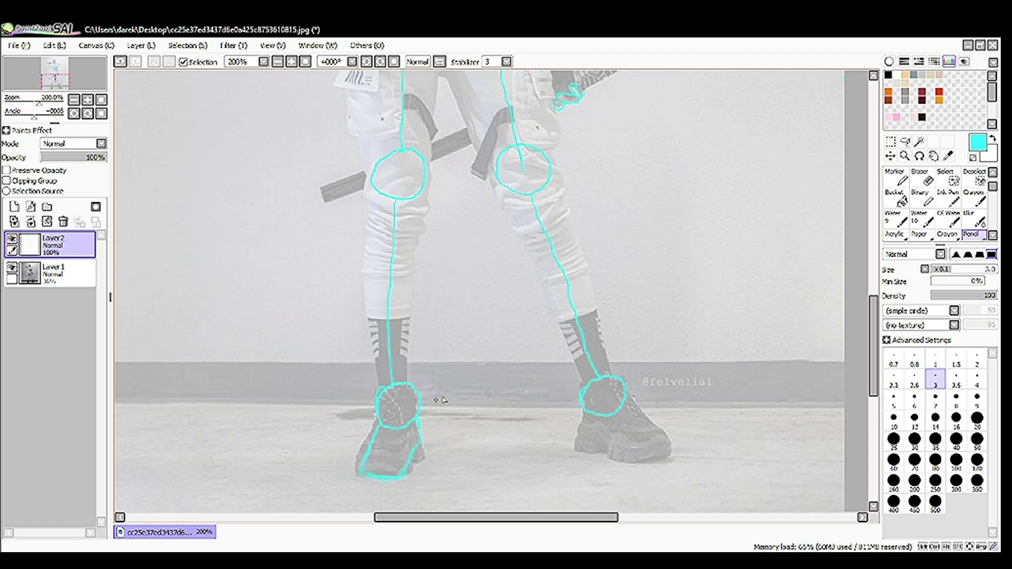
Sketch the angled leg's foot in cyan around the shoe, following its slope, toe and sole
{"action": "key", "text": "ctrl+z"}
{"action": "left_click_drag", "start_coordinate": [584, 425], "coordinate": [590, 447]}
{"action": "key", "text": "ctrl+z"}
{"action": "key", "text": "e"}
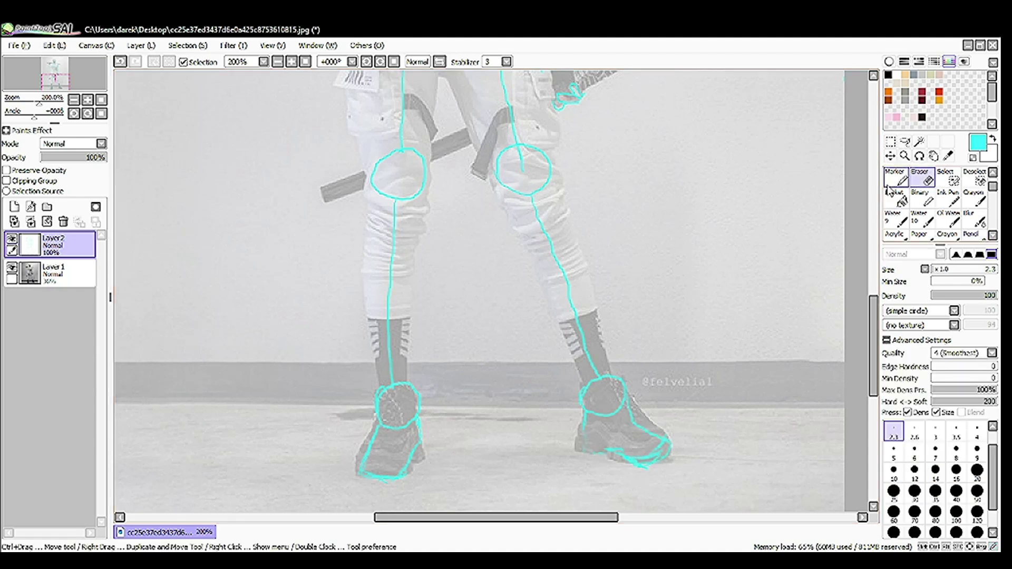
{"action": "key", "text": "n"}
Add a new layer and draw pink guide lines across and down the face, following the head's tilt
{"action": "scroll", "coordinate": [391, 455], "scroll_direction": "up", "scroll_amount": 15}
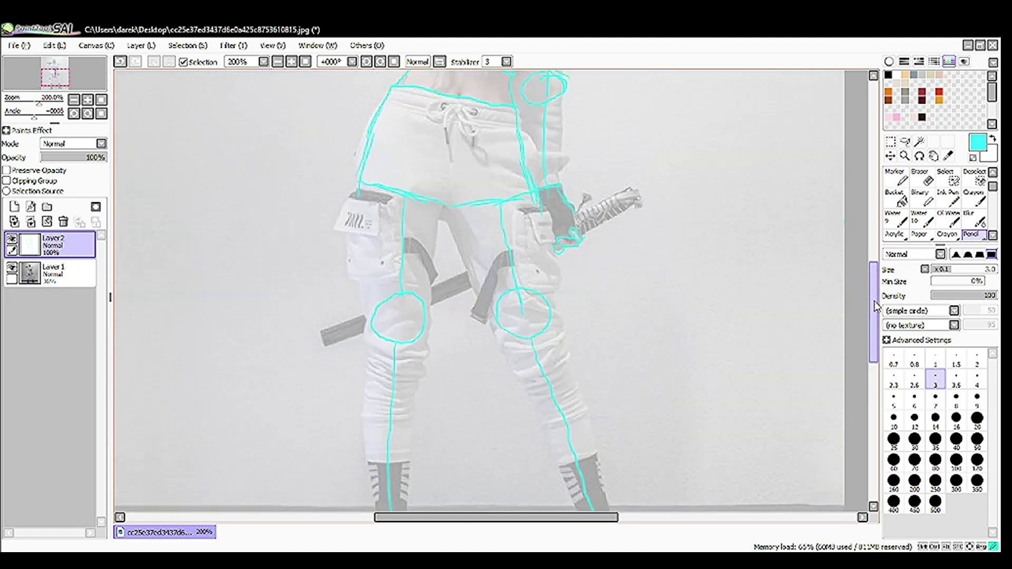
{"action": "left_click_drag", "start_coordinate": [874, 250], "coordinate": [874, 244]}
{"action": "left_click", "coordinate": [14, 206]}
{"action": "left_click", "coordinate": [894, 116]}
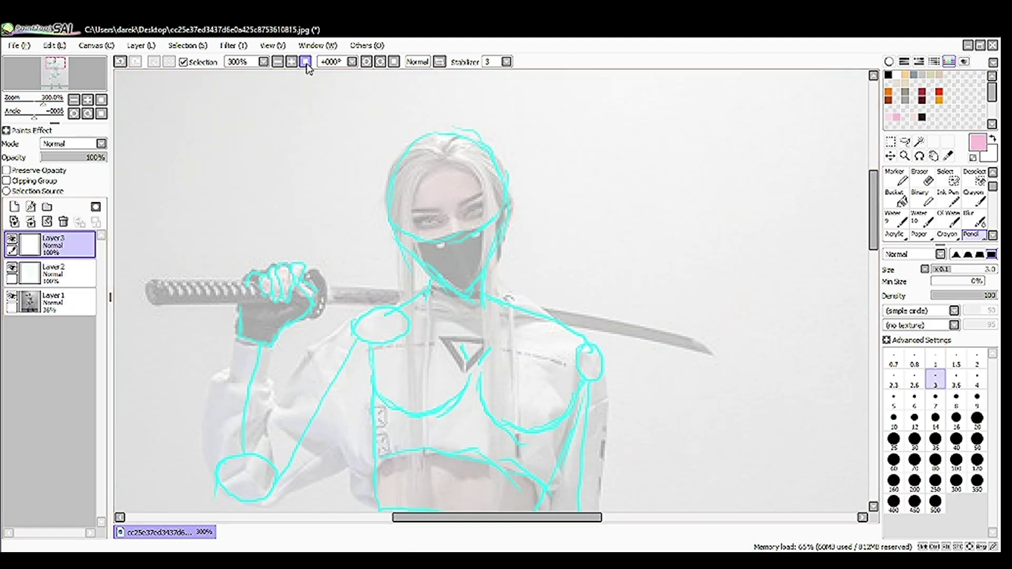
{"action": "scroll", "coordinate": [422, 237], "scroll_direction": "up", "scroll_amount": 3}
{"action": "mouse_move", "coordinate": [274, 256]}
{"action": "left_mouse_down"}
{"action": "mouse_move", "coordinate": [462, 248]}
{"action": "mouse_move", "coordinate": [453, 322]}
{"action": "mouse_move", "coordinate": [423, 414]}
{"action": "left_mouse_up"}
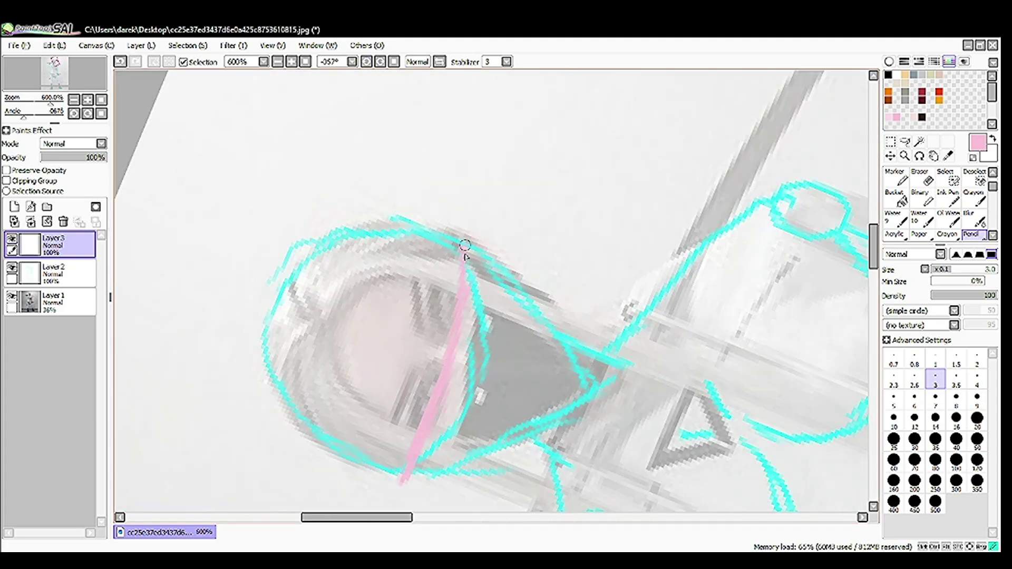
{"action": "key", "text": "Home"}
{"action": "left_click_drag", "start_coordinate": [369, 264], "coordinate": [530, 182]}
{"action": "left_click_drag", "start_coordinate": [449, 123], "coordinate": [393, 416]}
Lower the face guide layer's opacity to 56% and check the skeleton with the photo layer temporarily hidden
{"action": "left_click_drag", "start_coordinate": [106, 157], "coordinate": [78, 157]}
{"action": "left_click", "coordinate": [11, 296]}
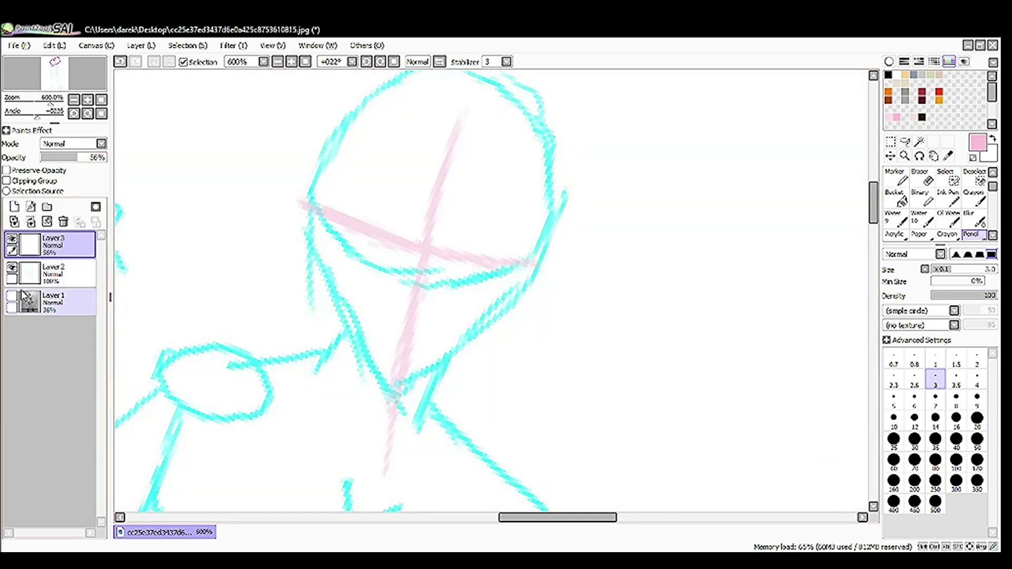
{"action": "key", "text": "ctrl+0"}
{"action": "left_click", "coordinate": [292, 61]}
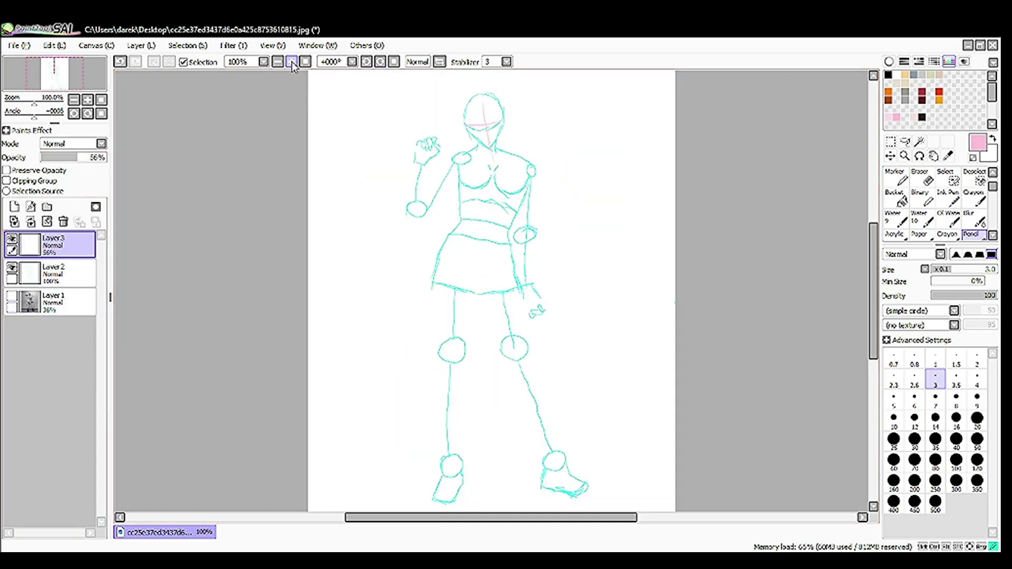
{"action": "left_click", "coordinate": [11, 296]}
Add a new layer and outline the raised arm's forearm, elbow and upper arm in orange
{"action": "key", "text": "ctrl+shift+n"}
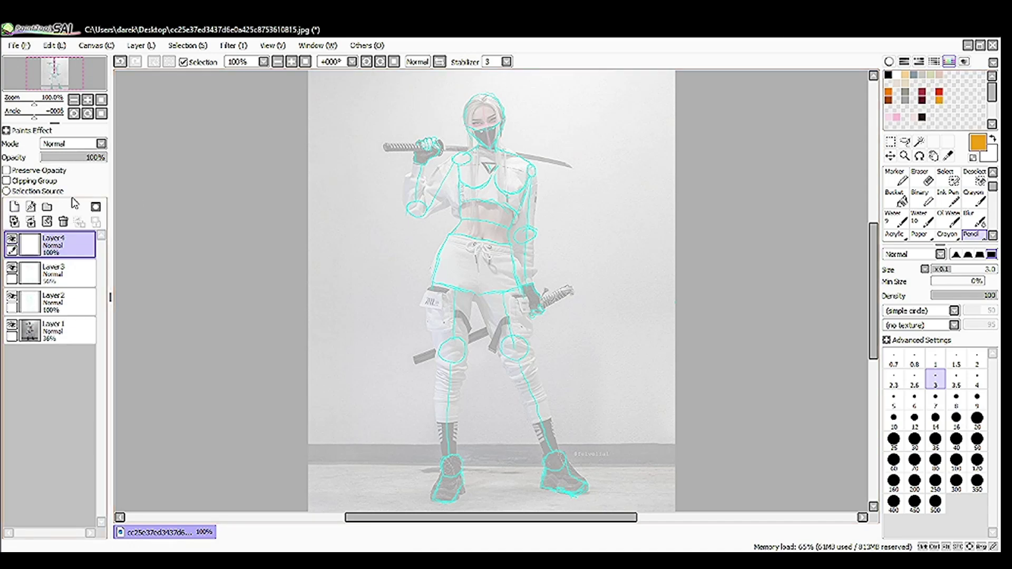
{"action": "scroll", "coordinate": [393, 103], "scroll_direction": "up", "scroll_amount": 5}
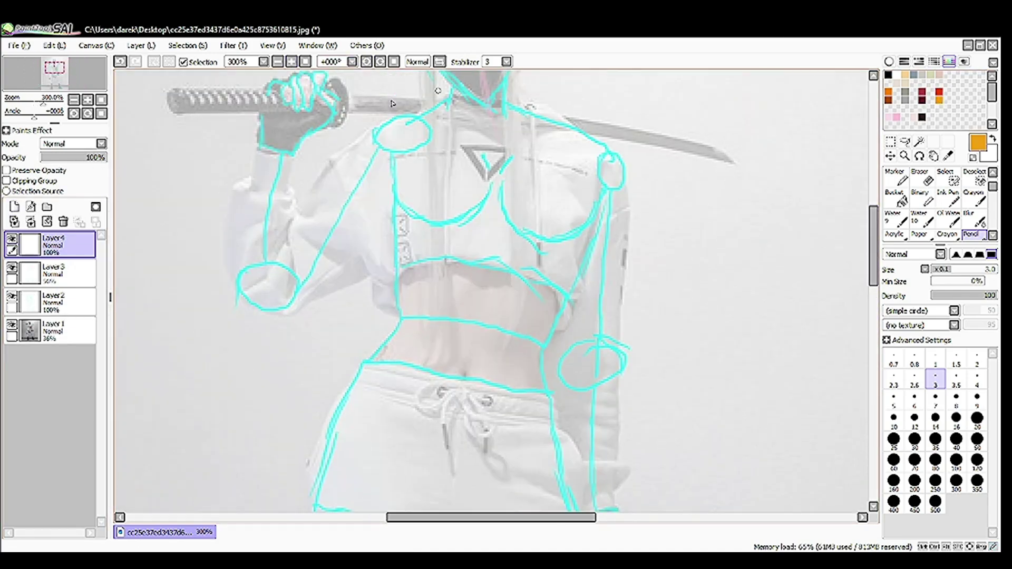
{"action": "mouse_move", "coordinate": [258, 134]}
{"action": "left_mouse_down"}
{"action": "mouse_move", "coordinate": [245, 286]}
{"action": "mouse_move", "coordinate": [245, 265]}
{"action": "mouse_move", "coordinate": [287, 319]}
{"action": "left_mouse_up"}
{"action": "mouse_move", "coordinate": [245, 285]}
{"action": "left_mouse_down"}
{"action": "mouse_move", "coordinate": [266, 309]}
{"action": "mouse_move", "coordinate": [279, 291]}
{"action": "mouse_move", "coordinate": [279, 309]}
{"action": "mouse_move", "coordinate": [321, 259]}
{"action": "left_mouse_up"}
{"action": "left_click_drag", "start_coordinate": [284, 304], "coordinate": [363, 243]}
{"action": "mouse_move", "coordinate": [287, 215]}
{"action": "left_mouse_down"}
{"action": "mouse_move", "coordinate": [312, 190]}
{"action": "mouse_move", "coordinate": [381, 127]}
{"action": "left_mouse_up"}
{"action": "left_click_drag", "start_coordinate": [349, 262], "coordinate": [394, 203]}
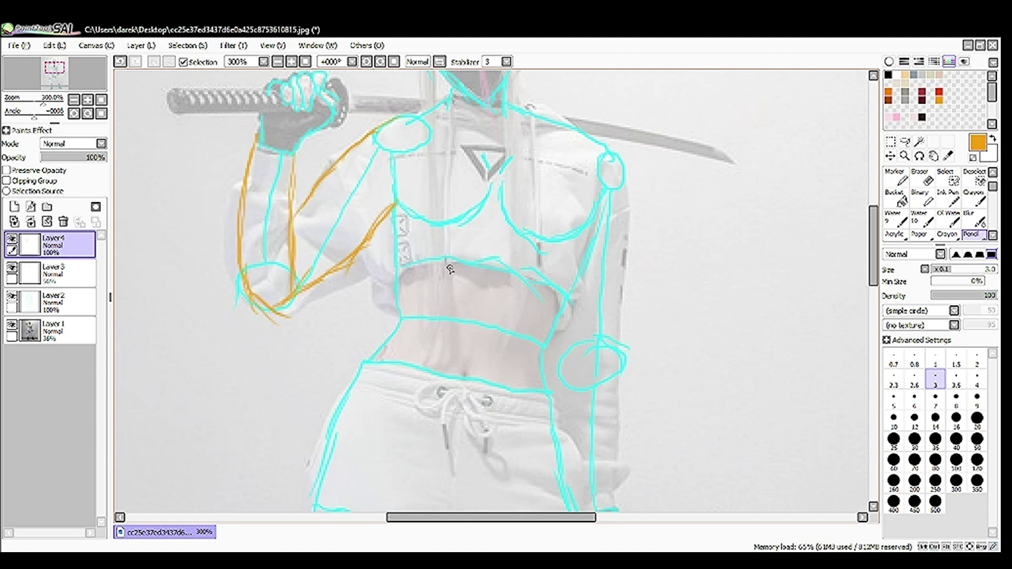
Outline the outer side of the lowered arm and the wrapped handle in its hand in orange
{"action": "left_click_drag", "start_coordinate": [622, 182], "coordinate": [614, 354]}
{"action": "scroll", "coordinate": [760, 238], "scroll_direction": "down", "scroll_amount": 5}
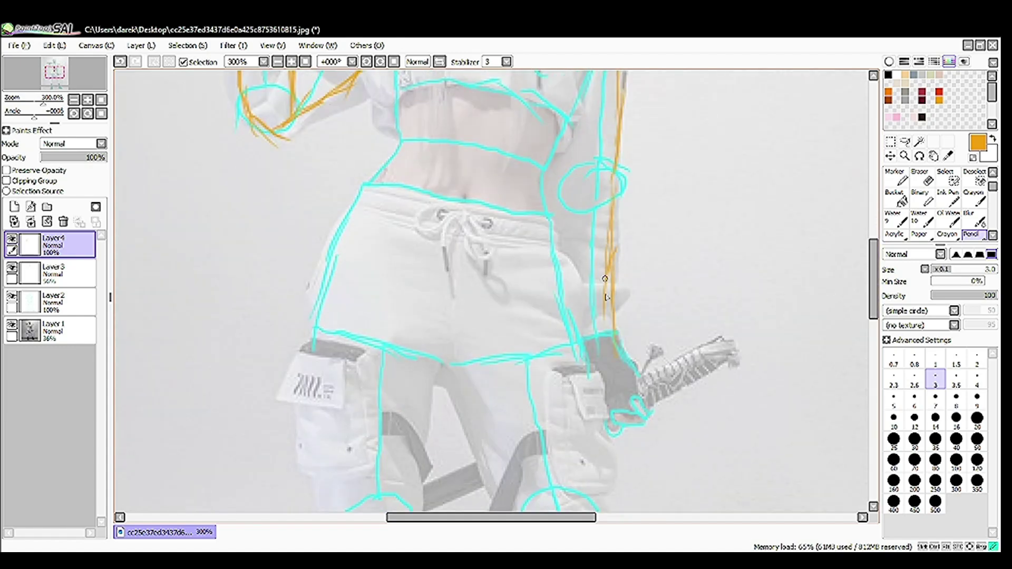
{"action": "key", "text": "ctrl+z"}
{"action": "mouse_move", "coordinate": [608, 401]}
{"action": "left_mouse_down"}
{"action": "mouse_move", "coordinate": [725, 339]}
{"action": "mouse_move", "coordinate": [714, 373]}
{"action": "mouse_move", "coordinate": [640, 389]}
{"action": "mouse_move", "coordinate": [723, 337]}
{"action": "mouse_move", "coordinate": [703, 374]}
{"action": "mouse_move", "coordinate": [642, 408]}
{"action": "left_mouse_up"}
{"action": "key", "text": "ctrl+z"}
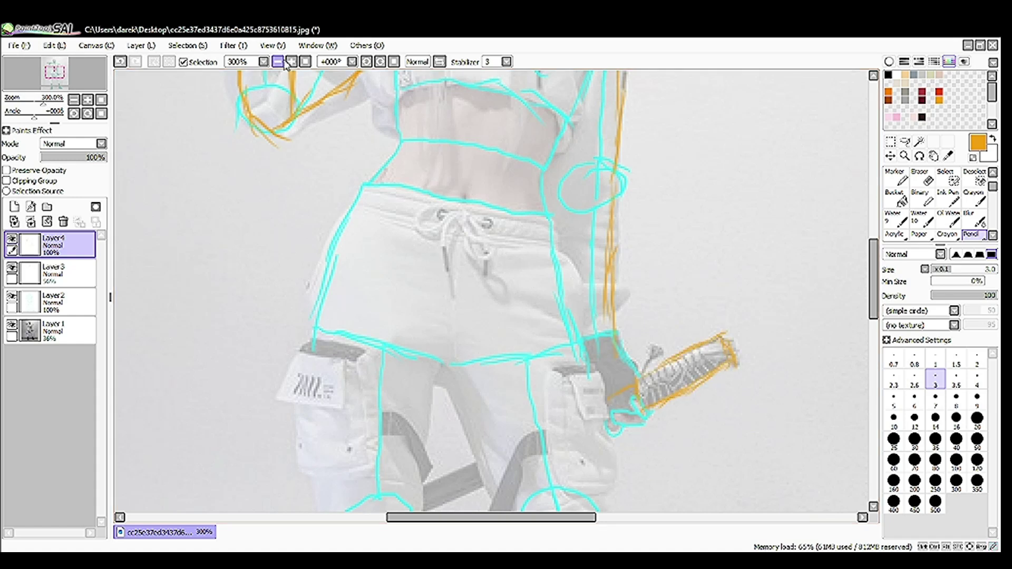
Outline both thighs in orange and continue the contour along the angled leg's calf
{"action": "key", "text": "Page_Down"}
{"action": "scroll", "coordinate": [372, 199], "scroll_direction": "down", "scroll_amount": 5}
{"action": "left_click_drag", "start_coordinate": [363, 153], "coordinate": [383, 240]}
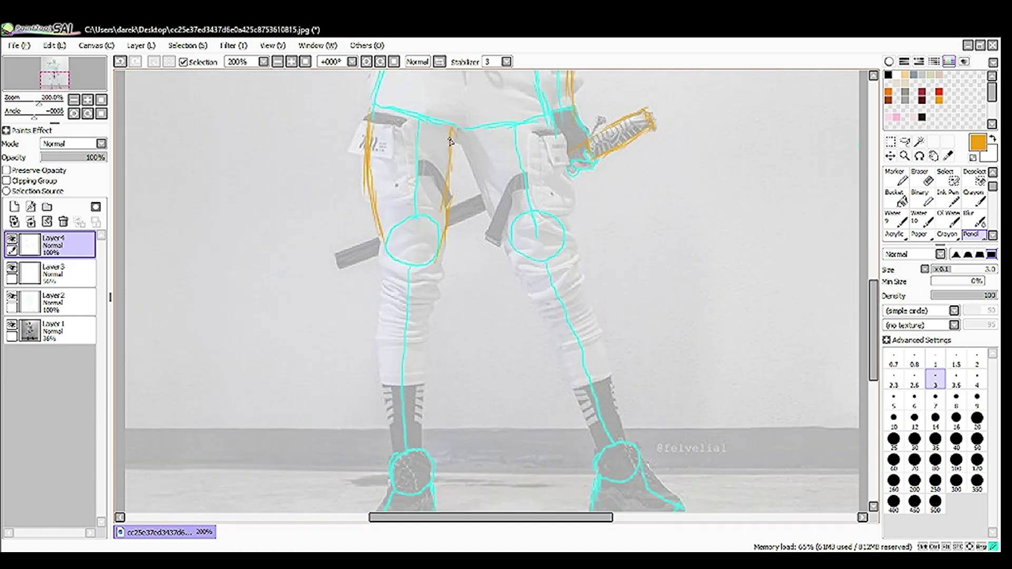
{"action": "mouse_move", "coordinate": [451, 145]}
{"action": "left_mouse_down"}
{"action": "mouse_move", "coordinate": [501, 250]}
{"action": "mouse_move", "coordinate": [516, 250]}
{"action": "mouse_move", "coordinate": [588, 454]}
{"action": "left_mouse_up"}
{"action": "mouse_move", "coordinate": [549, 120]}
{"action": "left_mouse_down"}
{"action": "mouse_move", "coordinate": [549, 163]}
{"action": "mouse_move", "coordinate": [594, 346]}
{"action": "left_mouse_up"}
{"action": "key", "text": "ctrl+z"}
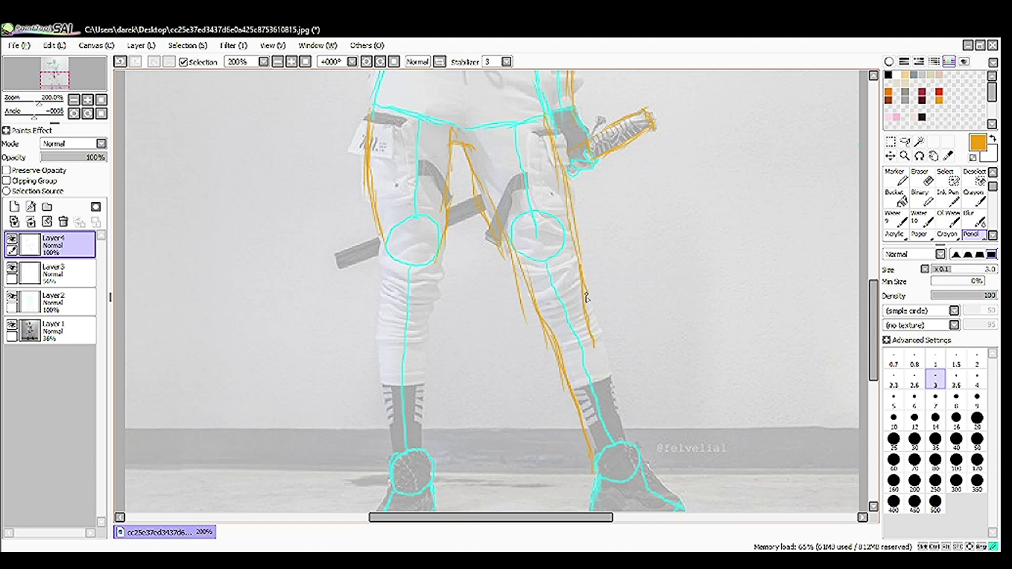
Outline both sides of the straight leg's calf and trace its shoe in orange
{"action": "left_click_drag", "start_coordinate": [385, 248], "coordinate": [378, 369]}
{"action": "key", "text": "ctrl+z"}
{"action": "left_click_drag", "start_coordinate": [383, 296], "coordinate": [375, 358]}
{"action": "left_click_drag", "start_coordinate": [386, 320], "coordinate": [380, 403]}
{"action": "left_click_drag", "start_coordinate": [439, 269], "coordinate": [429, 415]}
{"action": "key", "text": "e"}
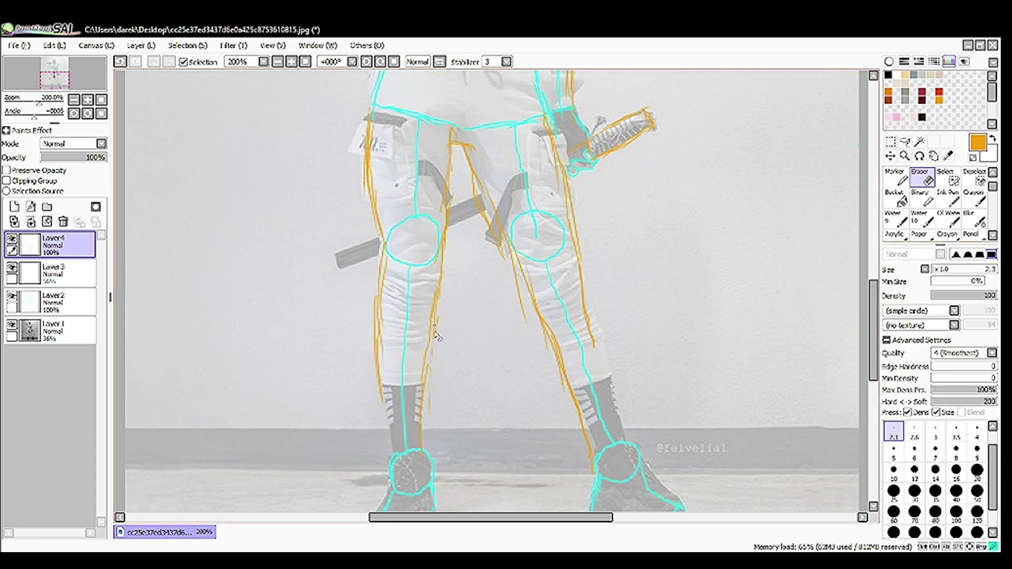
{"action": "key", "text": "n"}
{"action": "scroll", "coordinate": [371, 292], "scroll_direction": "down", "scroll_amount": 3}
{"action": "mouse_move", "coordinate": [388, 372]}
{"action": "left_mouse_down"}
{"action": "mouse_move", "coordinate": [406, 414]}
{"action": "mouse_move", "coordinate": [424, 405]}
{"action": "left_mouse_up"}
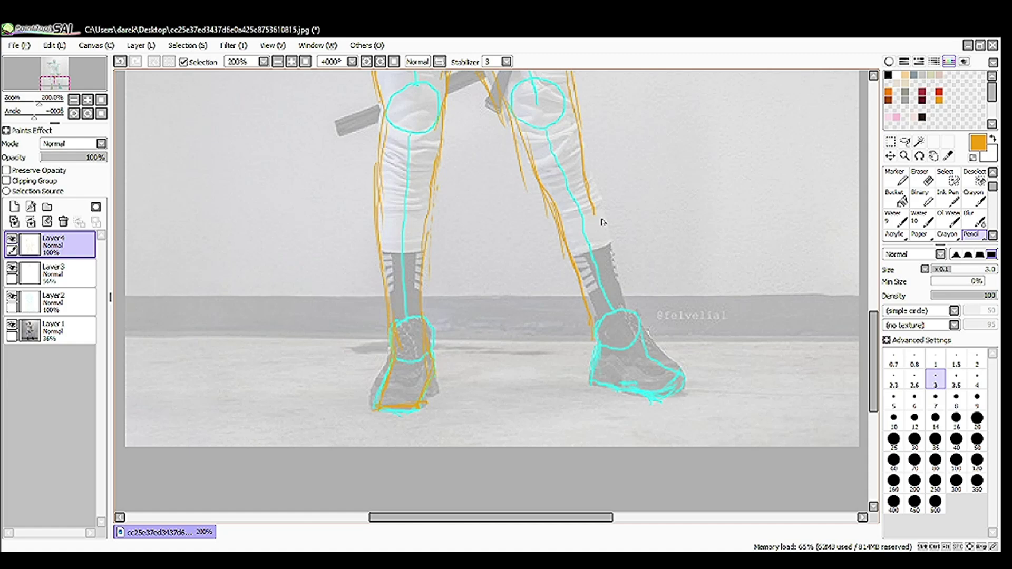
Flip the canvas view horizontally and outline the angled leg's outer calf and shoe in orange
{"action": "key", "text": "c"}
{"action": "left_click", "coordinate": [439, 62]}
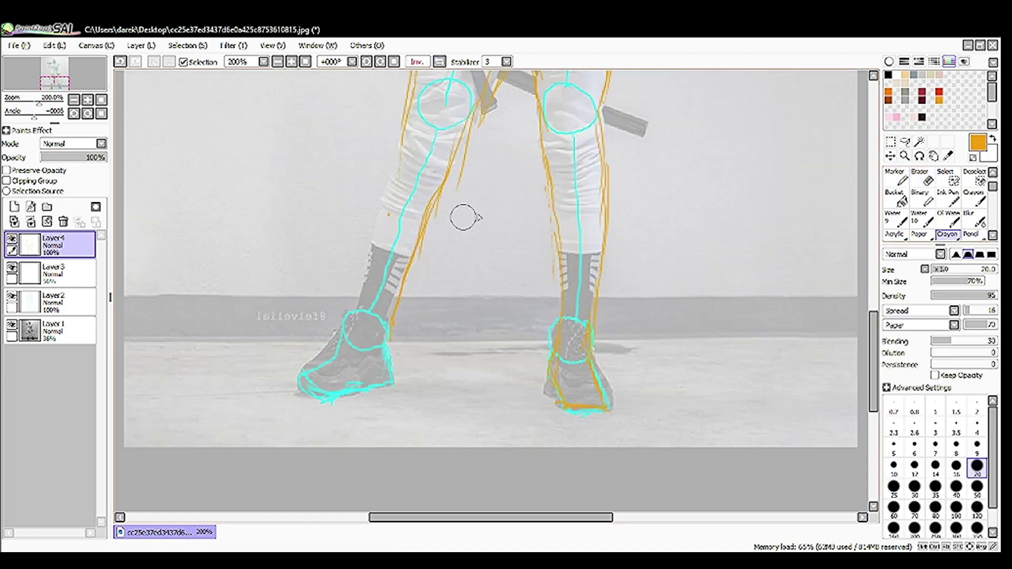
{"action": "key", "text": "n"}
{"action": "left_click_drag", "start_coordinate": [398, 130], "coordinate": [359, 298]}
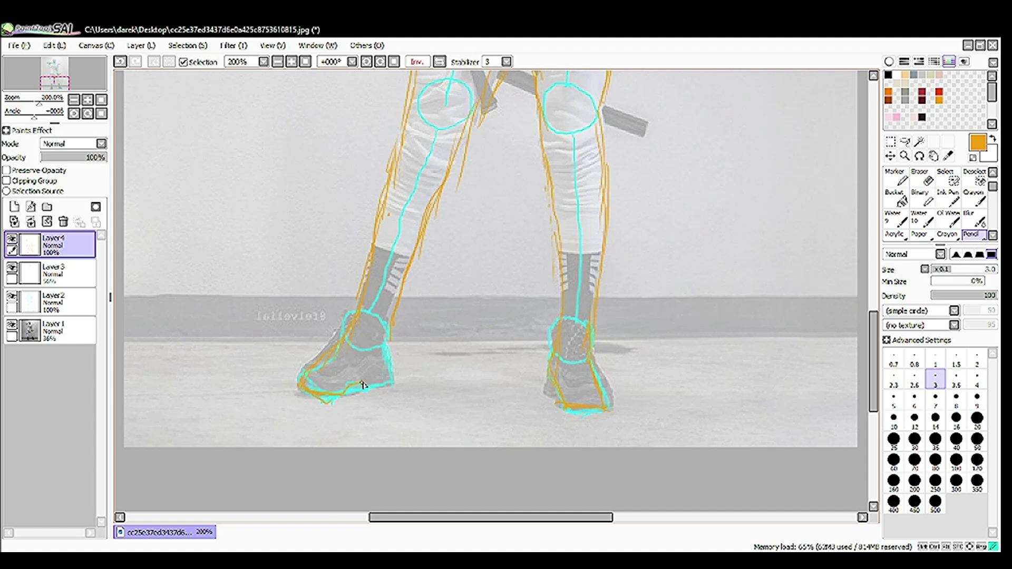
{"action": "key", "text": "ctrl+z"}
{"action": "key", "text": "ctrl+z"}
Restore the unflipped view, rotate the canvas, and trace the sword's guard and blade behind the shoulders in orange
{"action": "scroll", "coordinate": [871, 267], "scroll_direction": "up", "scroll_amount": 8}
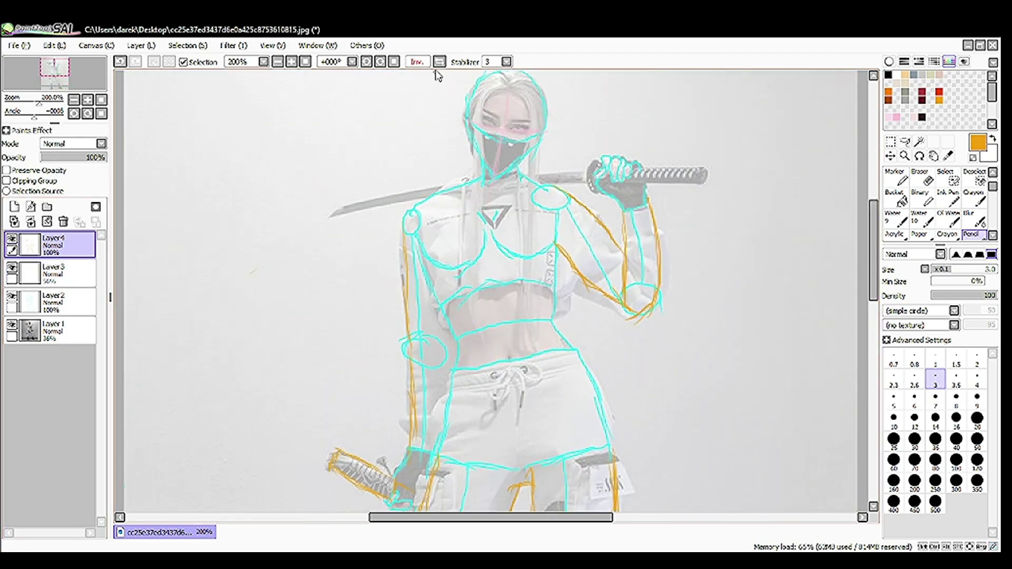
{"action": "left_click", "coordinate": [368, 62]}
{"action": "key", "text": "Delete"}
{"action": "key", "text": "Delete"}
{"action": "key", "text": "Delete"}
{"action": "key", "text": "Page_Up"}
{"action": "key", "text": "Page_Up"}
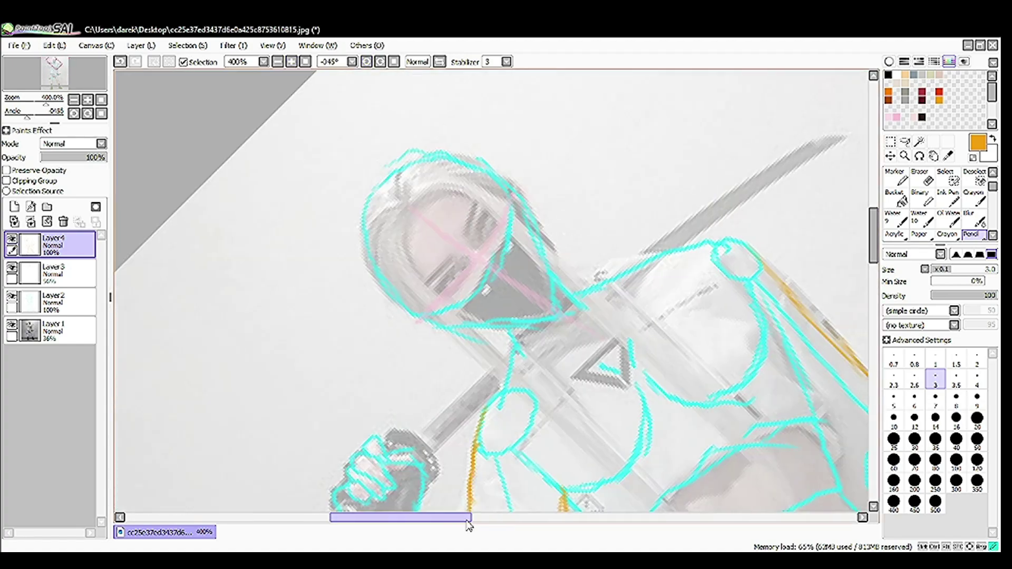
{"action": "left_click_drag", "start_coordinate": [469, 526], "coordinate": [472, 526]}
{"action": "left_click", "coordinate": [12, 324]}
{"action": "left_click", "coordinate": [12, 324]}
{"action": "mouse_move", "coordinate": [372, 443]}
{"action": "left_mouse_down"}
{"action": "mouse_move", "coordinate": [422, 425]}
{"action": "mouse_move", "coordinate": [421, 488]}
{"action": "left_mouse_up"}
{"action": "mouse_move", "coordinate": [414, 432]}
{"action": "left_mouse_down"}
{"action": "mouse_move", "coordinate": [473, 365]}
{"action": "mouse_move", "coordinate": [495, 377]}
{"action": "left_mouse_up"}
{"action": "mouse_move", "coordinate": [613, 263]}
{"action": "left_mouse_down"}
{"action": "mouse_move", "coordinate": [803, 144]}
{"action": "mouse_move", "coordinate": [641, 243]}
{"action": "mouse_move", "coordinate": [771, 153]}
{"action": "mouse_move", "coordinate": [834, 135]}
{"action": "mouse_move", "coordinate": [662, 256]}
{"action": "left_mouse_up"}
{"action": "key", "text": "ctrl+z"}
Straighten the canvas and outline the visible scabbard sections behind the knees in dark red
{"action": "key", "text": "Delete"}
{"action": "scroll", "coordinate": [325, 174], "scroll_direction": "down", "scroll_amount": 5}
{"action": "left_click", "coordinate": [922, 96]}
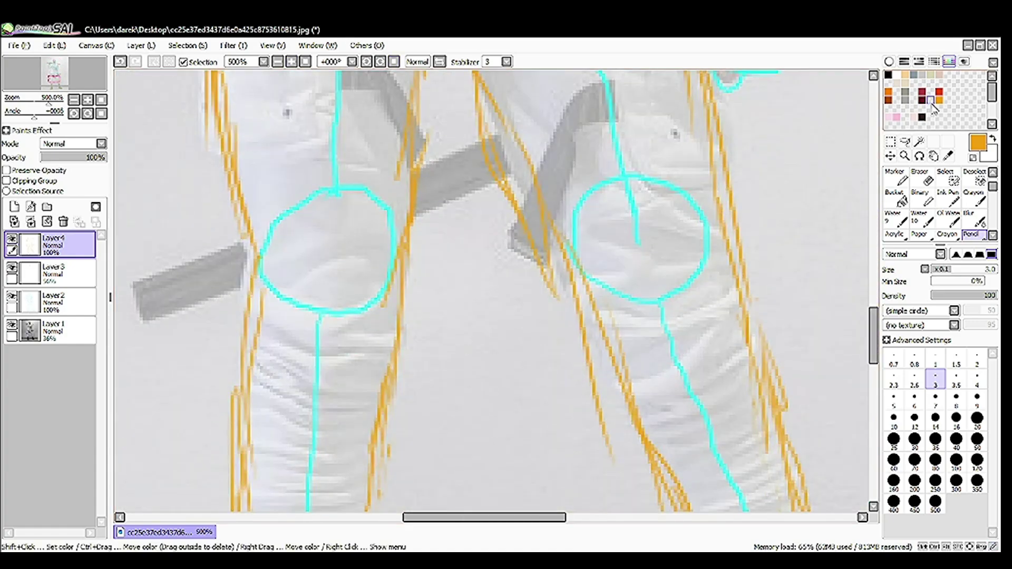
{"action": "left_click_drag", "start_coordinate": [414, 168], "coordinate": [486, 142]}
{"action": "left_click_drag", "start_coordinate": [413, 212], "coordinate": [506, 177]}
{"action": "mouse_move", "coordinate": [131, 283]}
{"action": "left_mouse_down"}
{"action": "mouse_move", "coordinate": [199, 302]}
{"action": "mouse_move", "coordinate": [144, 327]}
{"action": "mouse_move", "coordinate": [252, 274]}
{"action": "mouse_move", "coordinate": [202, 258]}
{"action": "mouse_move", "coordinate": [253, 274]}
{"action": "left_mouse_up"}
{"action": "key", "text": "ctrl+z"}
{"action": "key", "text": "ctrl+z"}
{"action": "key", "text": "ctrl+z"}
Hide the reference photo layer and add a new layer with near-black as the drawing colour
{"action": "left_click", "coordinate": [306, 62]}
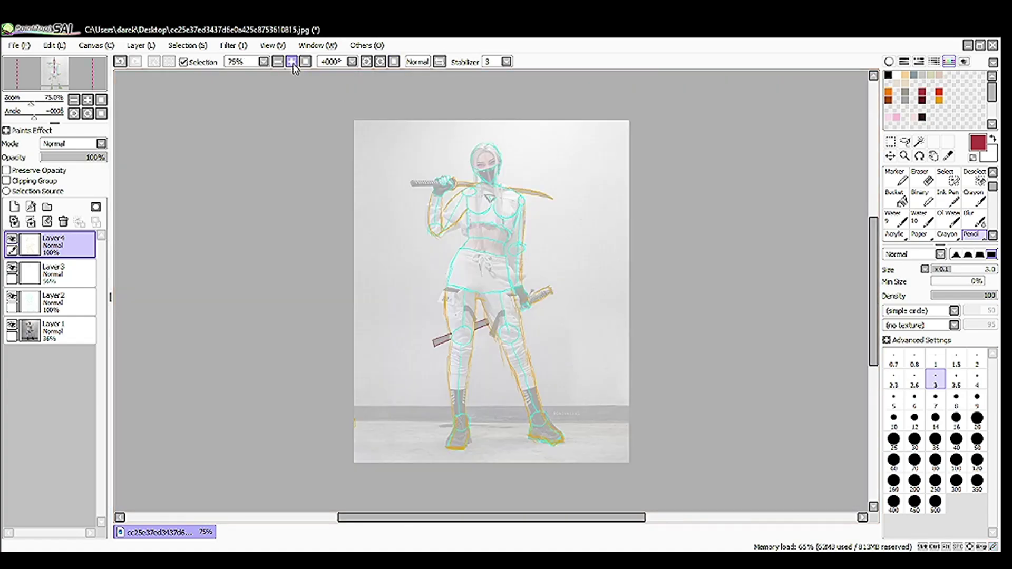
{"action": "scroll", "coordinate": [474, 237], "scroll_direction": "up", "scroll_amount": 3}
{"action": "left_click", "coordinate": [11, 324]}
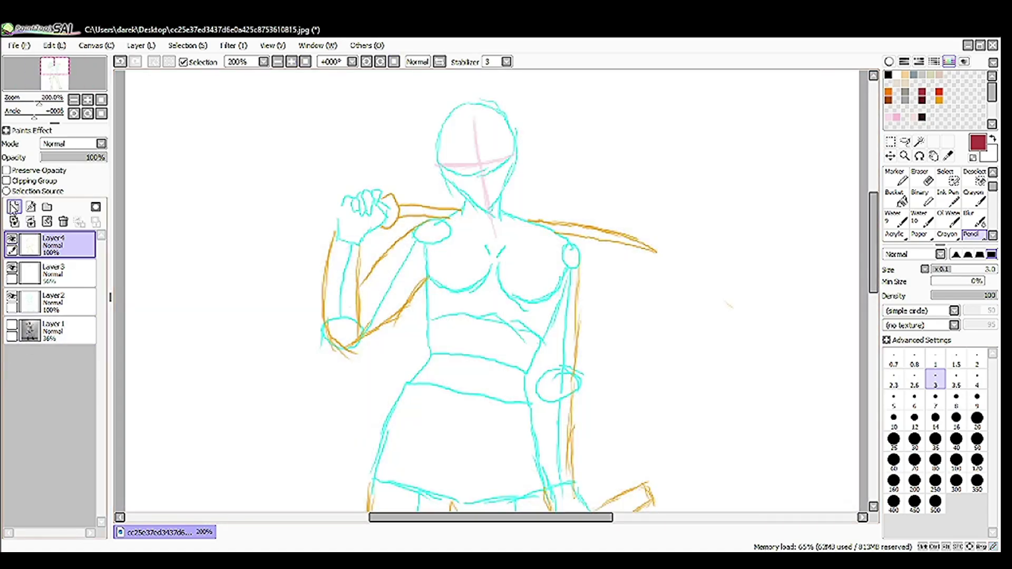
{"action": "left_click", "coordinate": [15, 207]}
{"action": "left_click", "coordinate": [921, 117]}
{"action": "scroll", "coordinate": [490, 104], "scroll_direction": "up", "scroll_amount": 1}
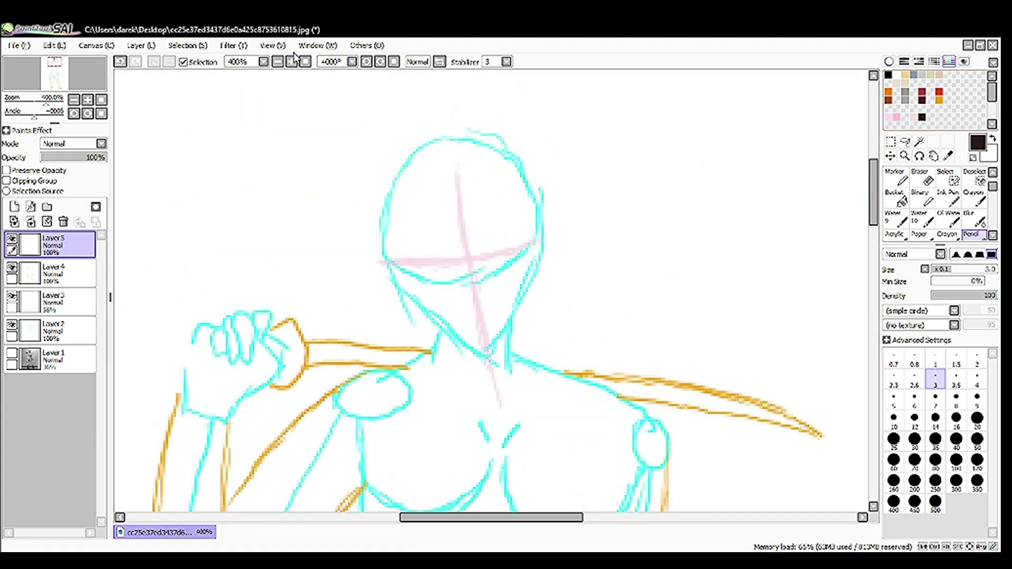
Reduce the pencil size and start sketching the eye on the viewer's right of the face guide
{"action": "scroll", "coordinate": [490, 103], "scroll_direction": "up", "scroll_amount": 2}
{"action": "key", "text": "bracketleft"}
{"action": "key", "text": "bracketleft"}
{"action": "key", "text": "bracketleft"}
{"action": "key", "text": "bracketleft"}
{"action": "key", "text": "bracketleft"}
{"action": "mouse_move", "coordinate": [470, 197]}
{"action": "left_mouse_down"}
{"action": "mouse_move", "coordinate": [559, 179]}
{"action": "mouse_move", "coordinate": [528, 208]}
{"action": "mouse_move", "coordinate": [466, 217]}
{"action": "left_mouse_up"}
{"action": "mouse_move", "coordinate": [415, 196]}
{"action": "left_mouse_down"}
{"action": "mouse_move", "coordinate": [350, 190]}
{"action": "mouse_move", "coordinate": [309, 213]}
{"action": "left_mouse_up"}
{"action": "left_click_drag", "start_coordinate": [316, 217], "coordinate": [379, 211]}
{"action": "key", "text": "ctrl+z"}
{"action": "key", "text": "ctrl+z"}
{"action": "key", "text": "ctrl+z"}
{"action": "key", "text": "ctrl+z"}
Complete the viewer's-right eye with its lower lid and iris, and draw the eyebrow above it
{"action": "mouse_move", "coordinate": [506, 182]}
{"action": "left_mouse_down"}
{"action": "mouse_move", "coordinate": [506, 211]}
{"action": "mouse_move", "coordinate": [472, 213]}
{"action": "left_mouse_up"}
{"action": "left_click_drag", "start_coordinate": [509, 182], "coordinate": [509, 211]}
{"action": "mouse_move", "coordinate": [451, 185]}
{"action": "left_mouse_down"}
{"action": "mouse_move", "coordinate": [522, 154]}
{"action": "mouse_move", "coordinate": [585, 161]}
{"action": "mouse_move", "coordinate": [467, 169]}
{"action": "left_mouse_up"}
{"action": "key", "text": "bracketright"}
{"action": "key", "text": "bracketright"}
{"action": "key", "text": "bracketright"}
{"action": "key", "text": "bracketright"}
{"action": "key", "text": "bracketright"}
{"action": "key", "text": "ctrl+z"}
Draw the nose with a line along its bridge and two small nostril marks
{"action": "left_click_drag", "start_coordinate": [452, 214], "coordinate": [458, 281]}
{"action": "mouse_move", "coordinate": [442, 315]}
{"action": "left_mouse_down"}
{"action": "mouse_move", "coordinate": [482, 299]}
{"action": "mouse_move", "coordinate": [454, 299]}
{"action": "left_mouse_up"}
{"action": "key", "text": "ctrl+z"}
{"action": "left_click_drag", "start_coordinate": [472, 293], "coordinate": [484, 301]}
Draw the mouth below the nose with upper and lower lip strokes, redoing unsatisfactory lines
{"action": "mouse_move", "coordinate": [437, 346]}
{"action": "left_mouse_down"}
{"action": "mouse_move", "coordinate": [501, 328]}
{"action": "mouse_move", "coordinate": [416, 348]}
{"action": "left_mouse_up"}
{"action": "key", "text": "ctrl+z"}
{"action": "mouse_move", "coordinate": [504, 324]}
{"action": "left_mouse_down"}
{"action": "mouse_move", "coordinate": [432, 356]}
{"action": "mouse_move", "coordinate": [488, 352]}
{"action": "left_mouse_up"}
{"action": "key", "text": "ctrl+z"}
{"action": "key", "text": "ctrl+z"}
{"action": "key", "text": "ctrl+z"}
{"action": "left_click_drag", "start_coordinate": [421, 345], "coordinate": [457, 340]}
{"action": "key", "text": "ctrl+z"}
{"action": "mouse_move", "coordinate": [543, 309]}
{"action": "left_mouse_down"}
{"action": "mouse_move", "coordinate": [440, 351]}
{"action": "mouse_move", "coordinate": [533, 317]}
{"action": "left_mouse_up"}
{"action": "key", "text": "ctrl+z"}
{"action": "mouse_move", "coordinate": [445, 340]}
{"action": "left_mouse_down"}
{"action": "mouse_move", "coordinate": [506, 331]}
{"action": "mouse_move", "coordinate": [434, 343]}
{"action": "mouse_move", "coordinate": [506, 329]}
{"action": "mouse_move", "coordinate": [480, 361]}
{"action": "left_mouse_up"}
{"action": "left_click_drag", "start_coordinate": [430, 184], "coordinate": [332, 206]}
{"action": "key", "text": "ctrl+z"}
{"action": "mouse_move", "coordinate": [430, 196]}
{"action": "left_mouse_down"}
{"action": "mouse_move", "coordinate": [324, 183]}
{"action": "mouse_move", "coordinate": [413, 216]}
{"action": "left_mouse_up"}
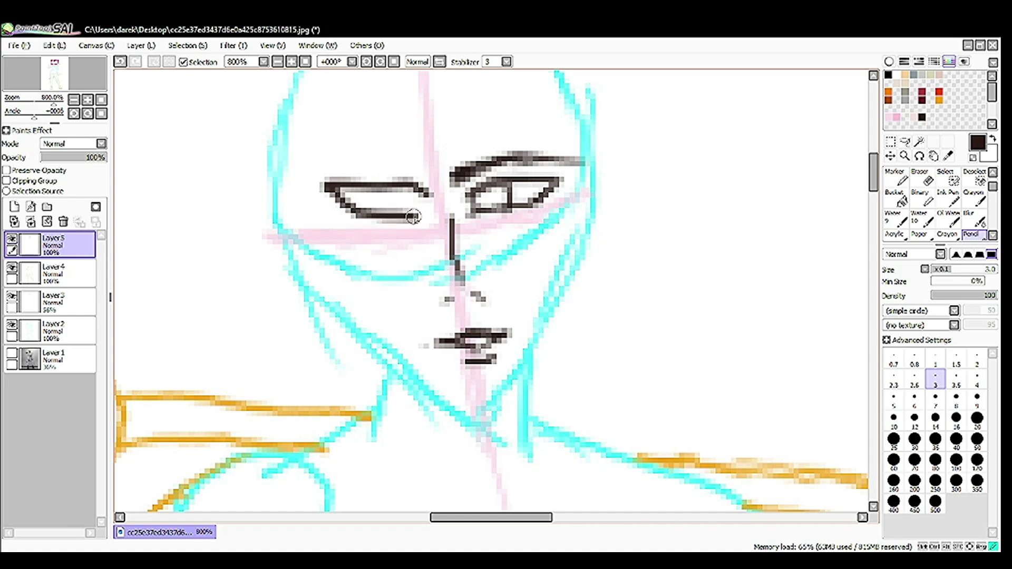
{"action": "key", "text": "ctrl+z"}
{"action": "key", "text": "ctrl+z"}
Erase the eyebrow over the finished eye, redraw it lower against the lid, and sketch the upper lid line of the missing eye
{"action": "left_click", "coordinate": [417, 62]}
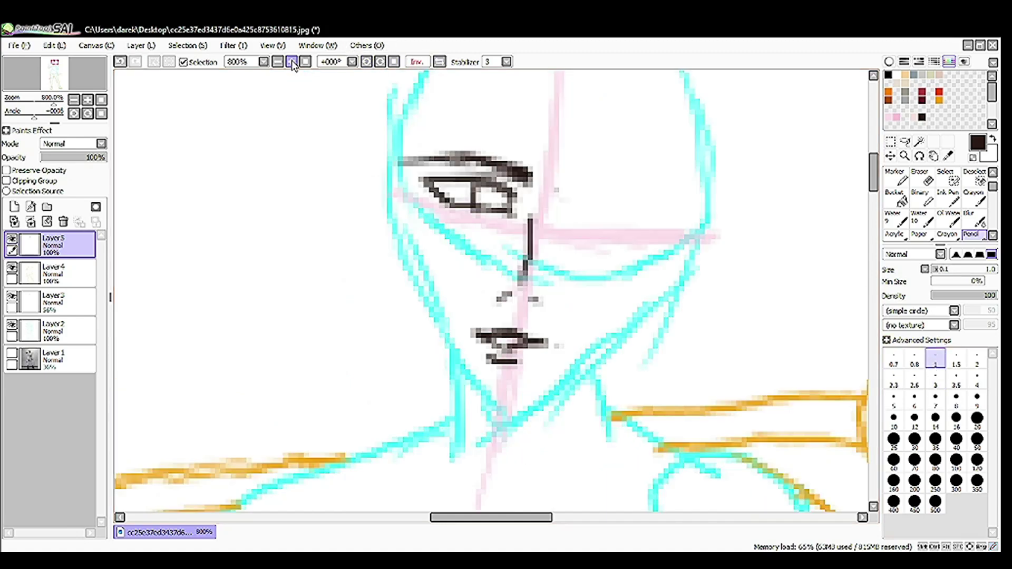
{"action": "left_click", "coordinate": [293, 62]}
{"action": "left_click_drag", "start_coordinate": [506, 248], "coordinate": [531, 260]}
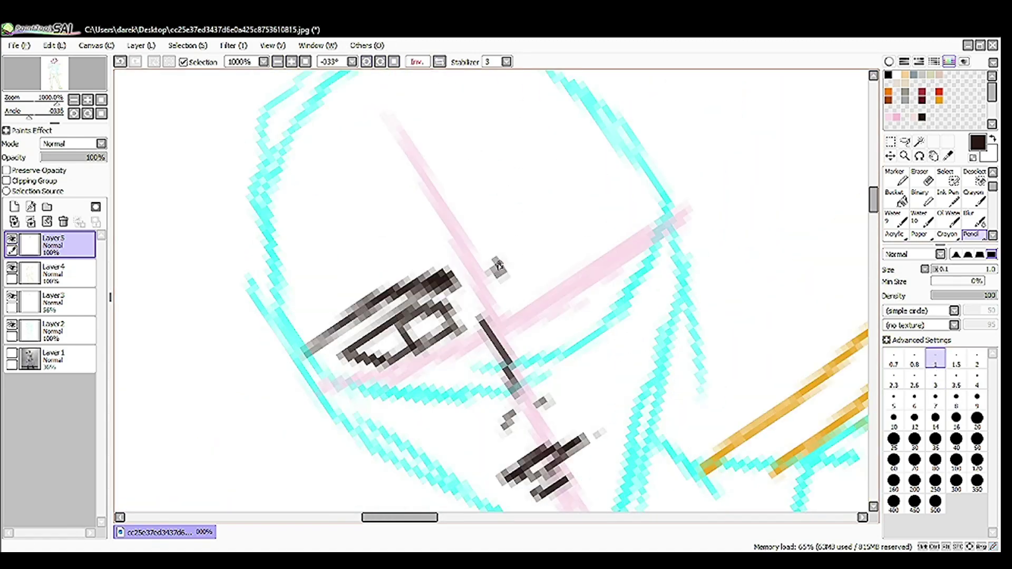
{"action": "key", "text": "e"}
{"action": "mouse_move", "coordinate": [306, 352]}
{"action": "left_mouse_down"}
{"action": "mouse_move", "coordinate": [406, 295]}
{"action": "mouse_move", "coordinate": [399, 304]}
{"action": "left_mouse_up"}
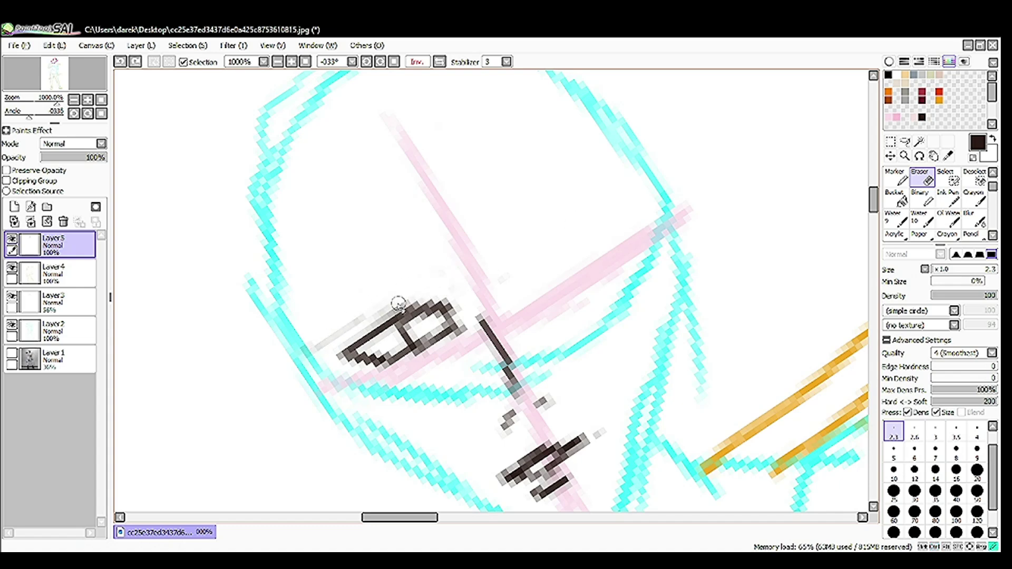
{"action": "key", "text": "n"}
{"action": "left_click_drag", "start_coordinate": [324, 351], "coordinate": [628, 239]}
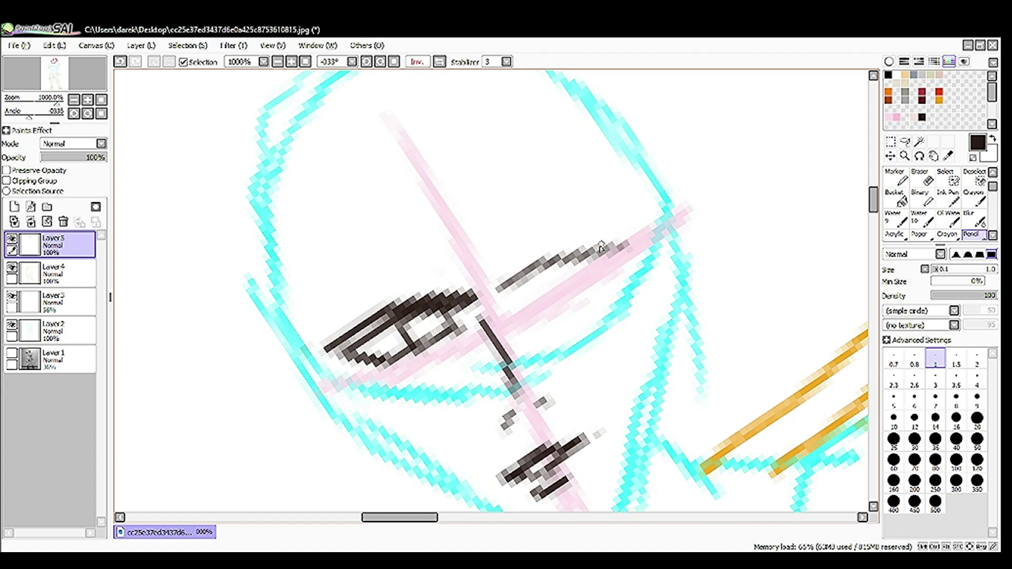
Draw the missing eye with its upper lid, lower lid and iris, redoing unsatisfactory strokes, and touch up the other eye's outer corner
{"action": "key", "text": "ctrl+z"}
{"action": "mouse_move", "coordinate": [523, 259]}
{"action": "left_mouse_down"}
{"action": "mouse_move", "coordinate": [498, 289]}
{"action": "mouse_move", "coordinate": [607, 217]}
{"action": "mouse_move", "coordinate": [591, 261]}
{"action": "mouse_move", "coordinate": [503, 305]}
{"action": "left_mouse_up"}
{"action": "left_click_drag", "start_coordinate": [525, 268], "coordinate": [527, 297]}
{"action": "mouse_move", "coordinate": [567, 245]}
{"action": "left_mouse_down"}
{"action": "mouse_move", "coordinate": [543, 290]}
{"action": "mouse_move", "coordinate": [572, 244]}
{"action": "mouse_move", "coordinate": [580, 274]}
{"action": "left_mouse_up"}
{"action": "key", "text": "ctrl+z"}
{"action": "key", "text": "ctrl+z"}
{"action": "mouse_move", "coordinate": [503, 285]}
{"action": "left_mouse_down"}
{"action": "mouse_move", "coordinate": [630, 201]}
{"action": "mouse_move", "coordinate": [572, 272]}
{"action": "left_mouse_up"}
{"action": "left_click_drag", "start_coordinate": [325, 359], "coordinate": [318, 364]}
Sketch slanted eyebrow strokes close above the newly drawn eye, undoing the unsatisfactory ones
{"action": "left_click_drag", "start_coordinate": [482, 280], "coordinate": [617, 189]}
{"action": "key", "text": "ctrl+z"}
{"action": "key", "text": "ctrl+z"}
{"action": "left_click_drag", "start_coordinate": [477, 282], "coordinate": [586, 195]}
{"action": "left_click_drag", "start_coordinate": [527, 232], "coordinate": [622, 182]}
{"action": "scroll", "coordinate": [666, 221], "scroll_direction": "down", "scroll_amount": 3}
{"action": "key", "text": "ctrl+z"}
{"action": "key", "text": "ctrl+z"}
{"action": "mouse_move", "coordinate": [495, 220]}
{"action": "left_mouse_down"}
{"action": "mouse_move", "coordinate": [567, 159]}
{"action": "mouse_move", "coordinate": [548, 158]}
{"action": "left_mouse_up"}
{"action": "key", "text": "ctrl+z"}
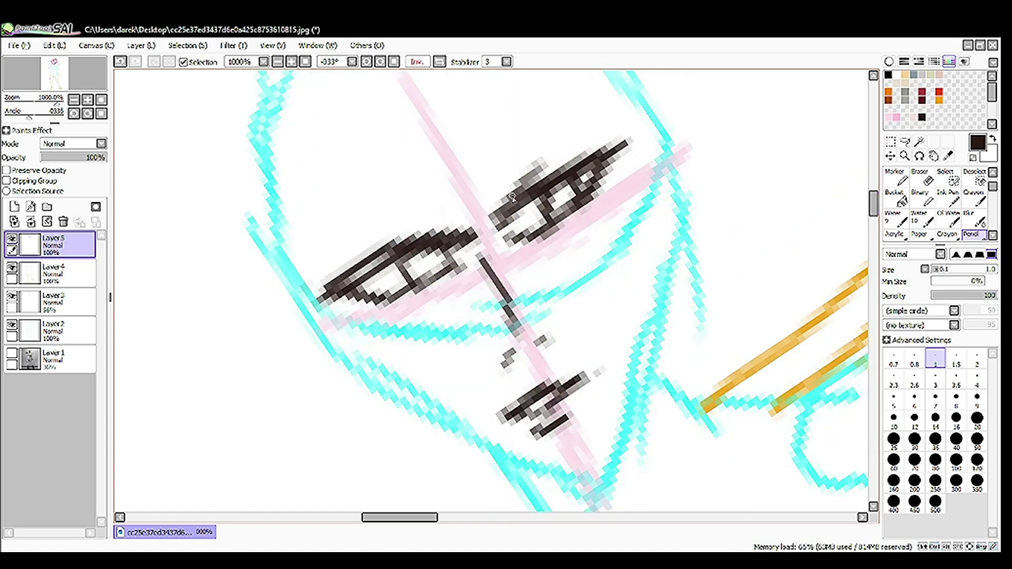
Thicken the new eye's eyebrow with layered dark strokes and add a small iris detail to the other eye
{"action": "left_click_drag", "start_coordinate": [508, 203], "coordinate": [596, 138]}
{"action": "left_click_drag", "start_coordinate": [551, 172], "coordinate": [643, 127]}
{"action": "left_click_drag", "start_coordinate": [479, 228], "coordinate": [559, 159]}
{"action": "left_click_drag", "start_coordinate": [645, 132], "coordinate": [510, 200]}
{"action": "mouse_move", "coordinate": [424, 281]}
{"action": "left_mouse_down"}
{"action": "mouse_move", "coordinate": [455, 252]}
{"action": "mouse_move", "coordinate": [435, 260]}
{"action": "left_mouse_up"}
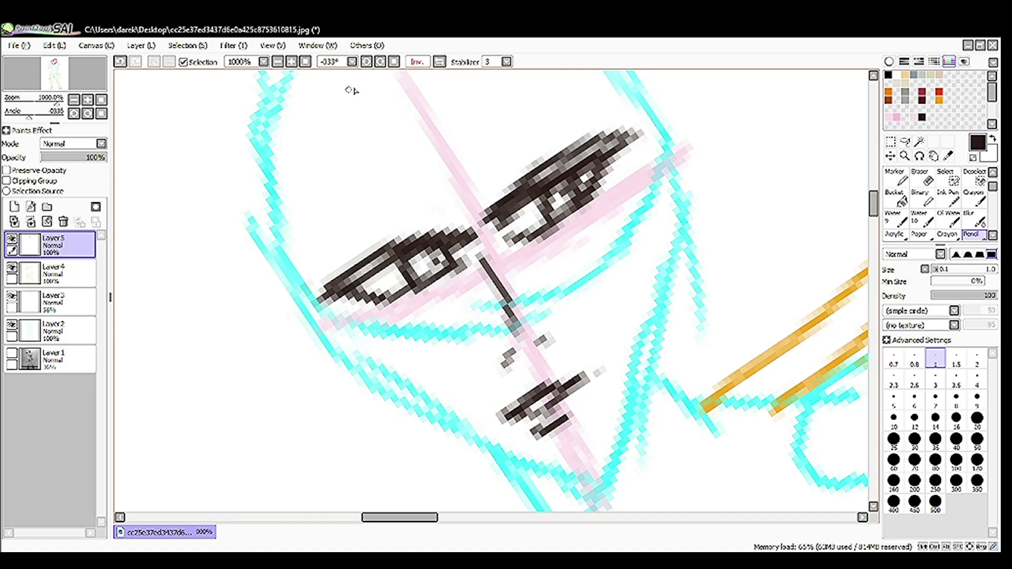
Return to the unflipped, unrotated view, darken the viewer's-left eye's lower lid, and erase the inner ends of both eyebrows
{"action": "scroll", "coordinate": [348, 90], "scroll_direction": "down", "scroll_amount": 2}
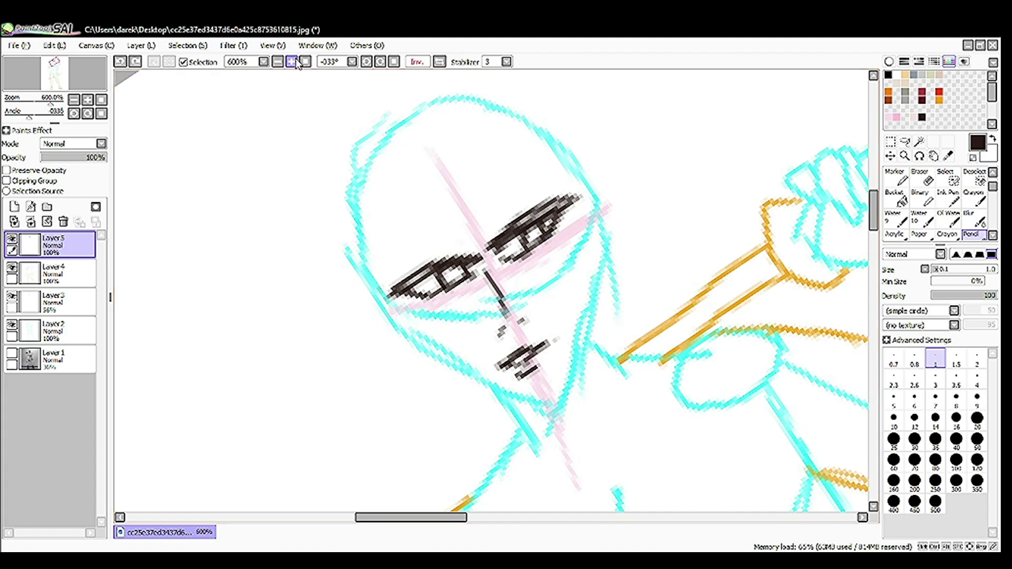
{"action": "left_click", "coordinate": [417, 61]}
{"action": "key", "text": "Home"}
{"action": "left_click", "coordinate": [291, 61]}
{"action": "left_click", "coordinate": [292, 61]}
{"action": "key", "text": "e"}
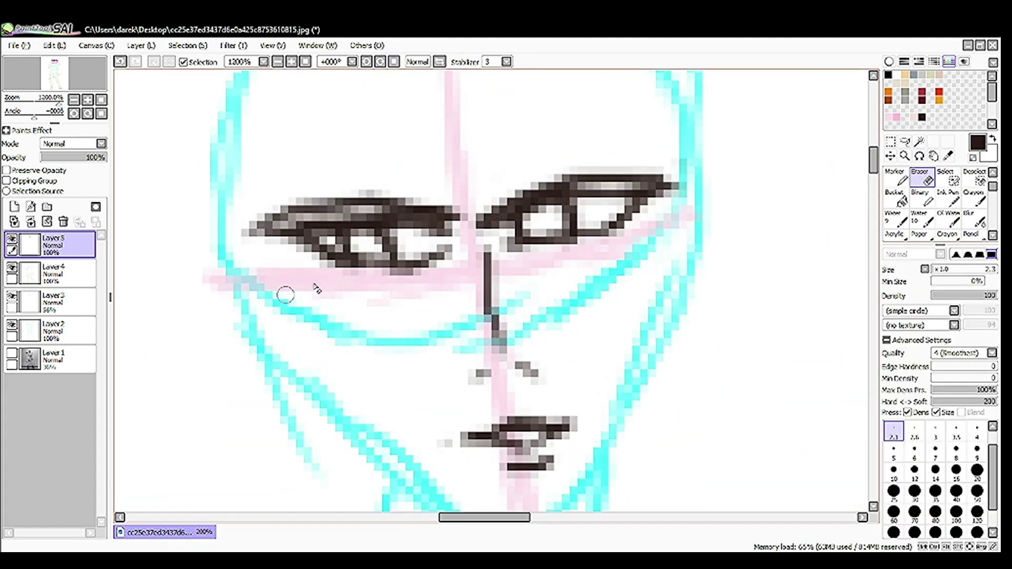
{"action": "left_click", "coordinate": [972, 238]}
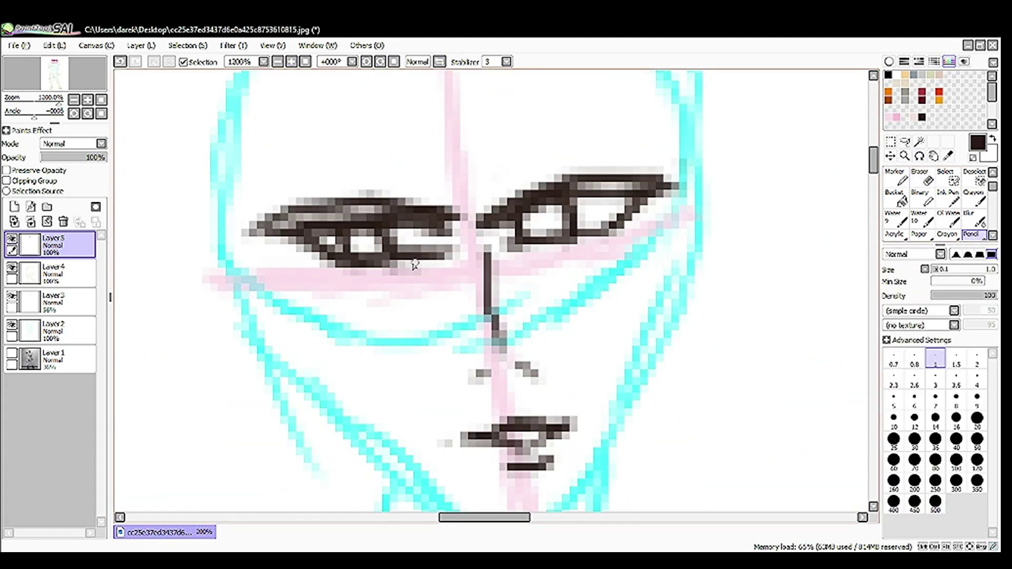
{"action": "key", "text": "e"}
{"action": "mouse_move", "coordinate": [490, 227]}
{"action": "left_mouse_down"}
{"action": "mouse_move", "coordinate": [517, 194]}
{"action": "mouse_move", "coordinate": [468, 239]}
{"action": "left_mouse_up"}
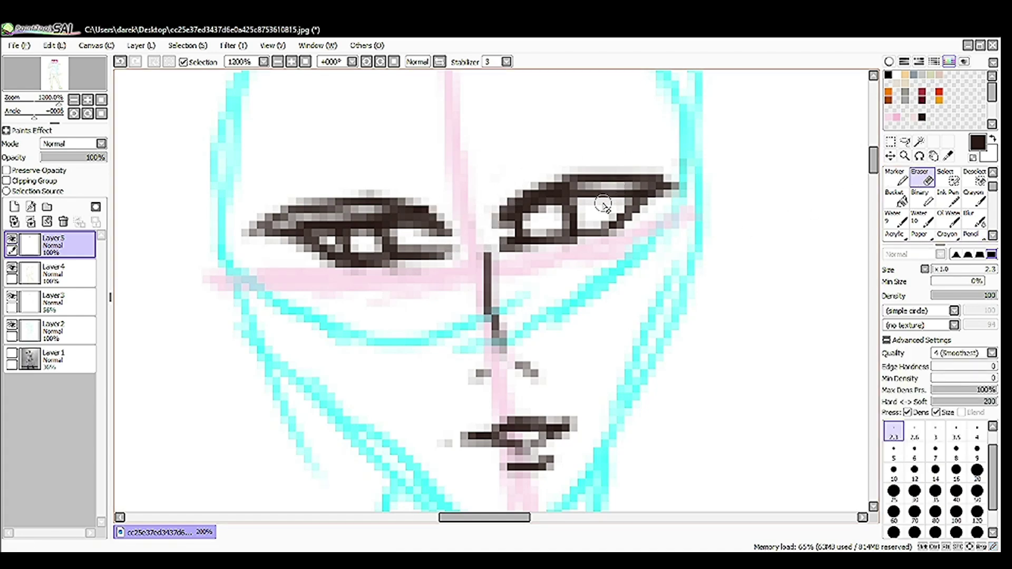
Create a new layer above the face and sketch the central bangs in red down to the brow
{"action": "left_click", "coordinate": [970, 236]}
{"action": "left_click", "coordinate": [944, 92]}
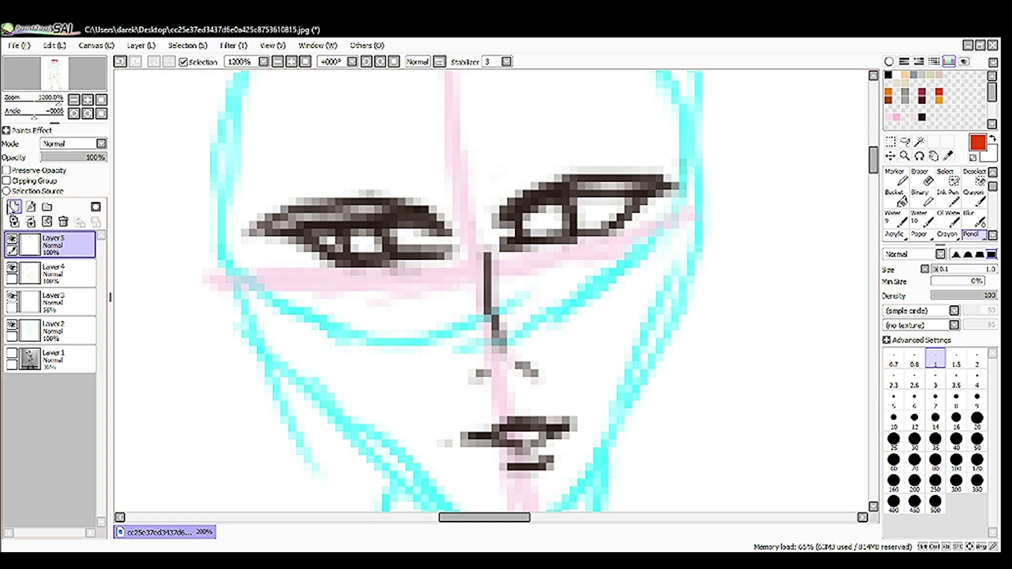
{"action": "key", "text": "ctrl+shift+n"}
{"action": "scroll", "coordinate": [798, 153], "scroll_direction": "down", "scroll_amount": 2}
{"action": "mouse_move", "coordinate": [447, 230]}
{"action": "left_mouse_down"}
{"action": "mouse_move", "coordinate": [448, 308]}
{"action": "mouse_move", "coordinate": [458, 259]}
{"action": "mouse_move", "coordinate": [471, 323]}
{"action": "left_mouse_up"}
{"action": "mouse_move", "coordinate": [455, 259]}
{"action": "left_mouse_down"}
{"action": "mouse_move", "coordinate": [472, 328]}
{"action": "mouse_move", "coordinate": [496, 220]}
{"action": "left_mouse_up"}
{"action": "left_click_drag", "start_coordinate": [464, 313], "coordinate": [449, 198]}
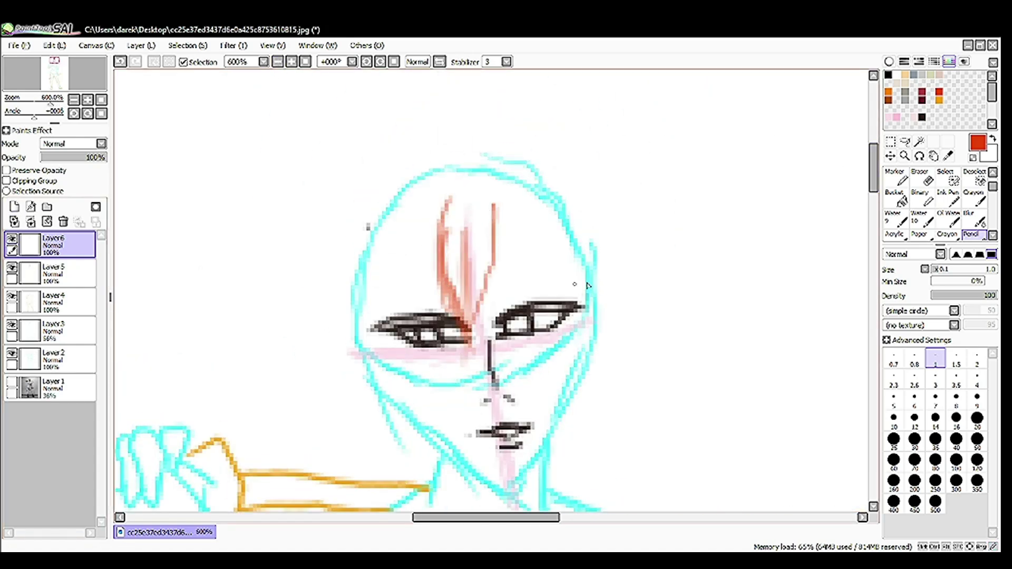
Extend the red bangs across both sides of the forehead and down the viewer's-left edge of the face
{"action": "left_click_drag", "start_coordinate": [490, 341], "coordinate": [504, 248]}
{"action": "mouse_move", "coordinate": [511, 304]}
{"action": "left_mouse_down"}
{"action": "mouse_move", "coordinate": [526, 208]}
{"action": "mouse_move", "coordinate": [508, 204]}
{"action": "left_mouse_up"}
{"action": "mouse_move", "coordinate": [540, 298]}
{"action": "left_mouse_down"}
{"action": "mouse_move", "coordinate": [527, 203]}
{"action": "mouse_move", "coordinate": [557, 195]}
{"action": "left_mouse_up"}
{"action": "left_click_drag", "start_coordinate": [566, 343], "coordinate": [577, 200]}
{"action": "left_click_drag", "start_coordinate": [570, 298], "coordinate": [579, 205]}
{"action": "mouse_move", "coordinate": [422, 257]}
{"action": "left_mouse_down"}
{"action": "mouse_move", "coordinate": [439, 222]}
{"action": "mouse_move", "coordinate": [396, 316]}
{"action": "mouse_move", "coordinate": [433, 211]}
{"action": "mouse_move", "coordinate": [385, 359]}
{"action": "left_mouse_up"}
{"action": "left_click_drag", "start_coordinate": [392, 263], "coordinate": [390, 454]}
{"action": "left_click_drag", "start_coordinate": [433, 195], "coordinate": [375, 290]}
Sketch long red side locks framing the face on both sides, reaching down to the shoulders
{"action": "key", "text": "ctrl+minus"}
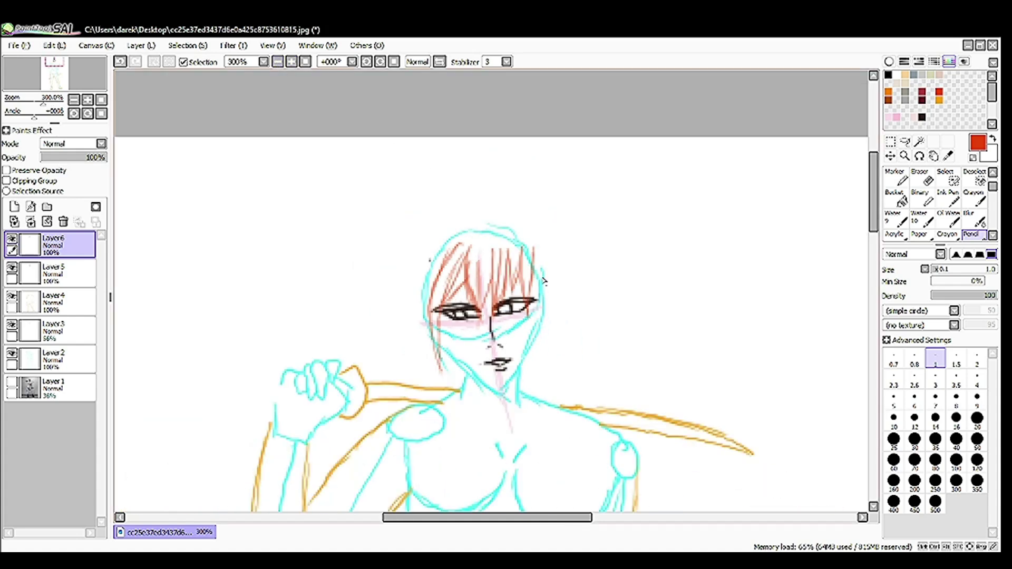
{"action": "scroll", "coordinate": [827, 216], "scroll_direction": "down", "scroll_amount": 3}
{"action": "left_click_drag", "start_coordinate": [443, 113], "coordinate": [414, 222]}
{"action": "left_click_drag", "start_coordinate": [419, 174], "coordinate": [411, 272]}
{"action": "left_click_drag", "start_coordinate": [435, 272], "coordinate": [429, 232]}
{"action": "left_click_drag", "start_coordinate": [539, 172], "coordinate": [529, 264]}
{"action": "left_click_drag", "start_coordinate": [536, 157], "coordinate": [528, 225]}
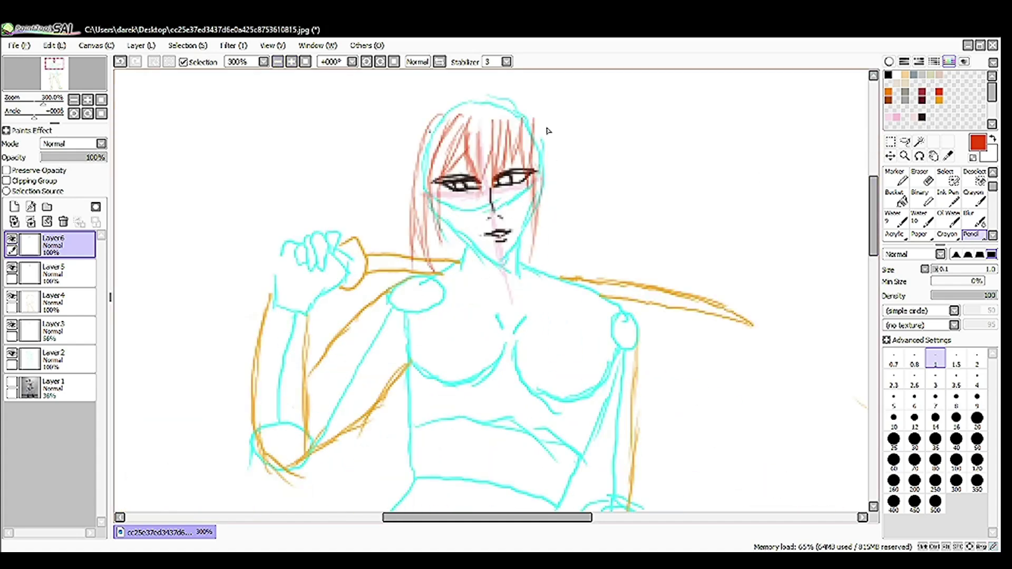
{"action": "left_click_drag", "start_coordinate": [564, 174], "coordinate": [549, 257]}
{"action": "left_click_drag", "start_coordinate": [564, 118], "coordinate": [551, 241]}
{"action": "left_click_drag", "start_coordinate": [551, 202], "coordinate": [538, 264]}
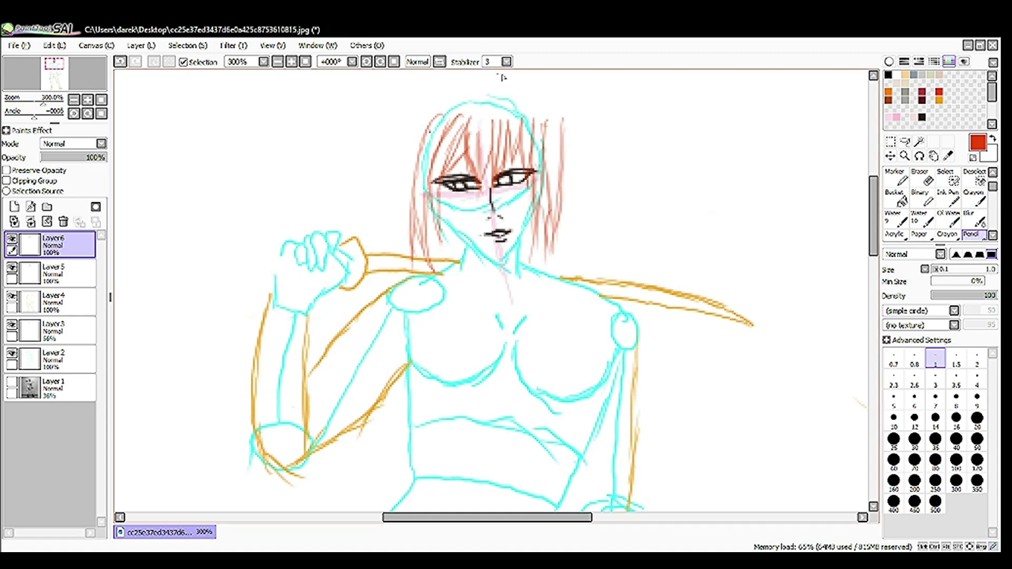
Outline the hair over the crown, then erase and redraw the outer side lock on the viewer's right as a curve
{"action": "mouse_move", "coordinate": [424, 129]}
{"action": "left_mouse_down"}
{"action": "mouse_move", "coordinate": [490, 94]}
{"action": "mouse_move", "coordinate": [548, 130]}
{"action": "left_mouse_up"}
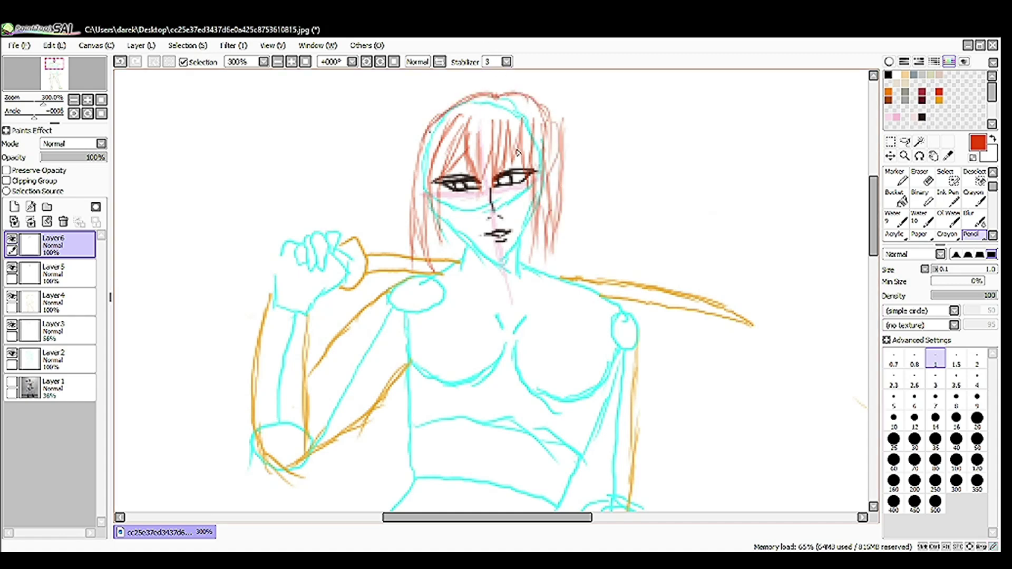
{"action": "key", "text": "e"}
{"action": "left_click_drag", "start_coordinate": [558, 126], "coordinate": [554, 253]}
{"action": "key", "text": "n"}
{"action": "left_click_drag", "start_coordinate": [542, 112], "coordinate": [552, 266]}
{"action": "left_click_drag", "start_coordinate": [548, 195], "coordinate": [530, 283]}
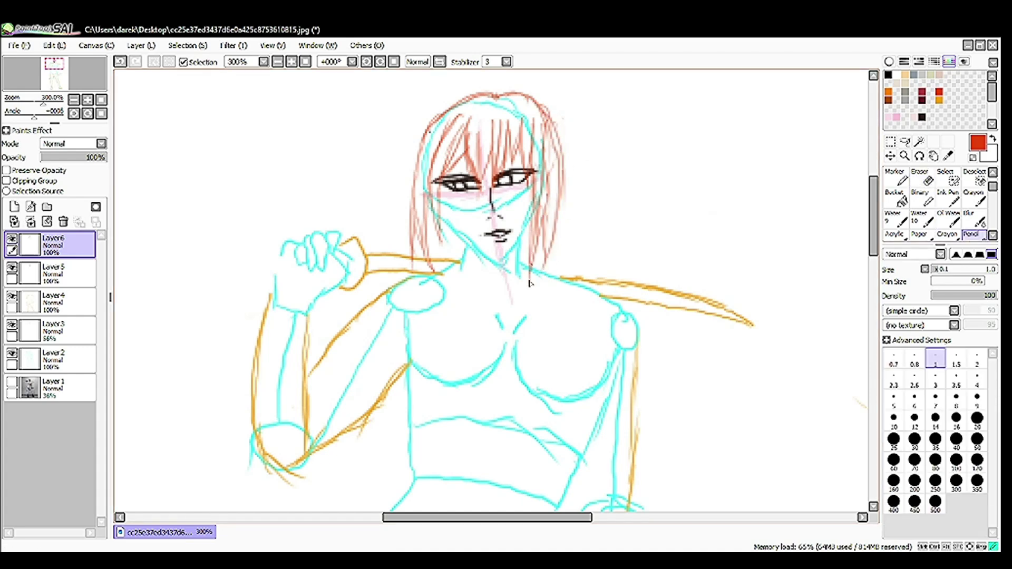
Sketch a long wavy red ponytail sweeping from the crown past the viewer's-right shoulder, with a tie at its base, and tidy its tip
{"action": "mouse_move", "coordinate": [521, 97]}
{"action": "left_mouse_down"}
{"action": "mouse_move", "coordinate": [515, 141]}
{"action": "mouse_move", "coordinate": [675, 196]}
{"action": "left_mouse_up"}
{"action": "left_click_drag", "start_coordinate": [622, 158], "coordinate": [753, 267]}
{"action": "left_click_drag", "start_coordinate": [538, 156], "coordinate": [649, 232]}
{"action": "left_click_drag", "start_coordinate": [585, 185], "coordinate": [806, 272]}
{"action": "left_click_drag", "start_coordinate": [679, 196], "coordinate": [802, 319]}
{"action": "left_click_drag", "start_coordinate": [593, 99], "coordinate": [701, 228]}
{"action": "left_click_drag", "start_coordinate": [636, 149], "coordinate": [698, 278]}
{"action": "left_click_drag", "start_coordinate": [578, 168], "coordinate": [678, 272]}
{"action": "left_click_drag", "start_coordinate": [603, 208], "coordinate": [738, 288]}
{"action": "left_click_drag", "start_coordinate": [675, 250], "coordinate": [768, 311]}
{"action": "left_click_drag", "start_coordinate": [760, 243], "coordinate": [851, 361]}
{"action": "left_click_drag", "start_coordinate": [675, 216], "coordinate": [815, 327]}
{"action": "left_click_drag", "start_coordinate": [557, 145], "coordinate": [723, 295]}
{"action": "left_click_drag", "start_coordinate": [583, 168], "coordinate": [801, 322]}
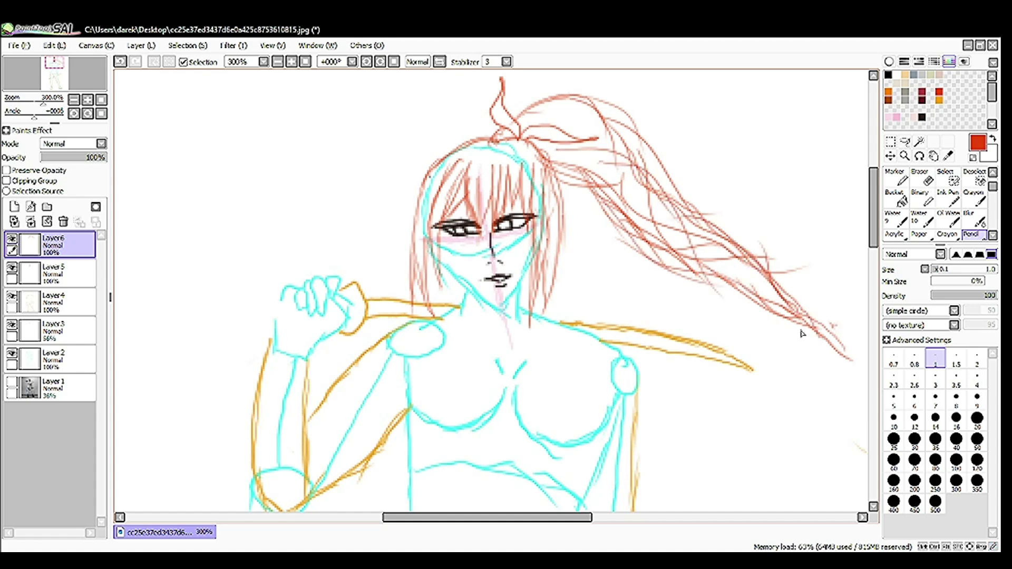
{"action": "left_click", "coordinate": [928, 181]}
{"action": "mouse_move", "coordinate": [849, 359]}
{"action": "left_mouse_down"}
{"action": "mouse_move", "coordinate": [822, 327]}
{"action": "mouse_move", "coordinate": [838, 363]}
{"action": "left_mouse_up"}
{"action": "left_click", "coordinate": [973, 234]}
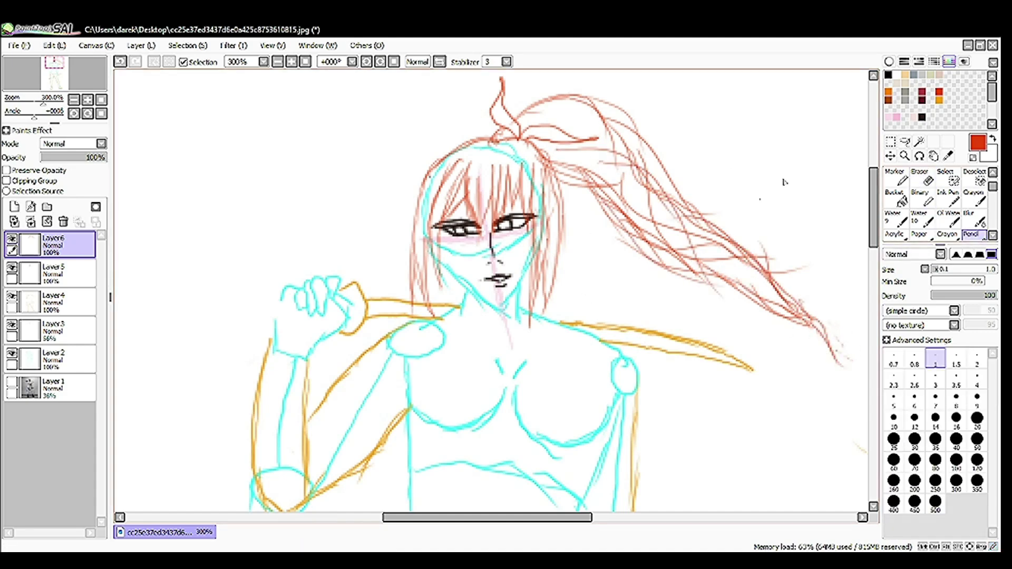
Sketch the two side contours of the torso in red from the armpits to the waist
{"action": "scroll", "coordinate": [826, 232], "scroll_direction": "down", "scroll_amount": 4}
{"action": "mouse_move", "coordinate": [407, 262]}
{"action": "left_mouse_down"}
{"action": "mouse_move", "coordinate": [441, 348]}
{"action": "mouse_move", "coordinate": [414, 312]}
{"action": "mouse_move", "coordinate": [421, 352]}
{"action": "mouse_move", "coordinate": [412, 428]}
{"action": "left_mouse_up"}
{"action": "left_click_drag", "start_coordinate": [622, 306], "coordinate": [578, 399]}
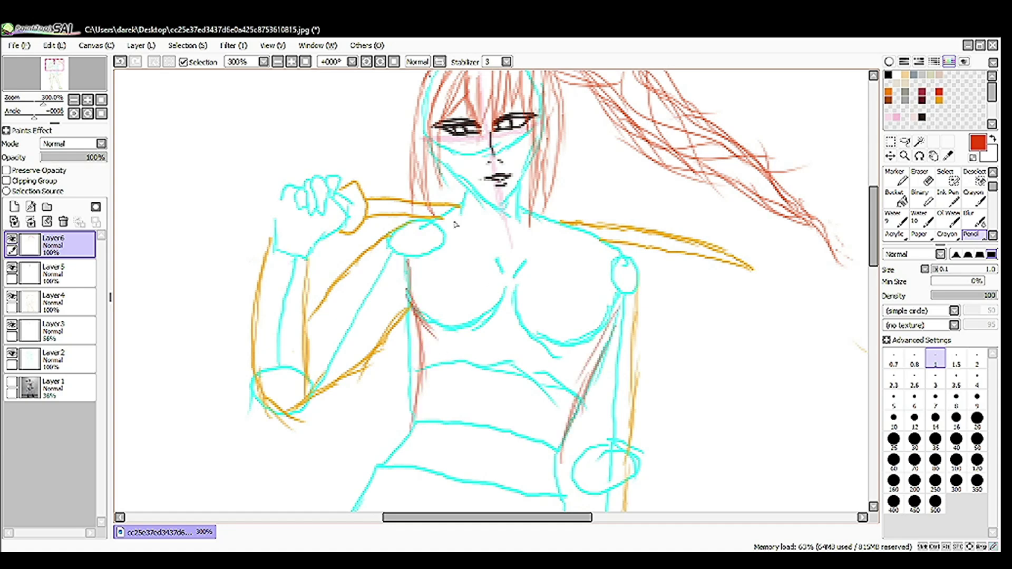
{"action": "scroll", "coordinate": [734, 289], "scroll_direction": "up", "scroll_amount": 2}
{"action": "left_click_drag", "start_coordinate": [425, 366], "coordinate": [498, 382]}
{"action": "left_click_drag", "start_coordinate": [496, 322], "coordinate": [509, 390]}
{"action": "mouse_move", "coordinate": [522, 322]}
{"action": "left_mouse_down"}
{"action": "mouse_move", "coordinate": [527, 392]}
{"action": "mouse_move", "coordinate": [620, 369]}
{"action": "left_mouse_up"}
{"action": "key", "text": "ctrl+z"}
{"action": "key", "text": "ctrl+z"}
{"action": "key", "text": "ctrl+z"}
{"action": "key", "text": "ctrl+z"}
{"action": "key", "text": "ctrl+z"}
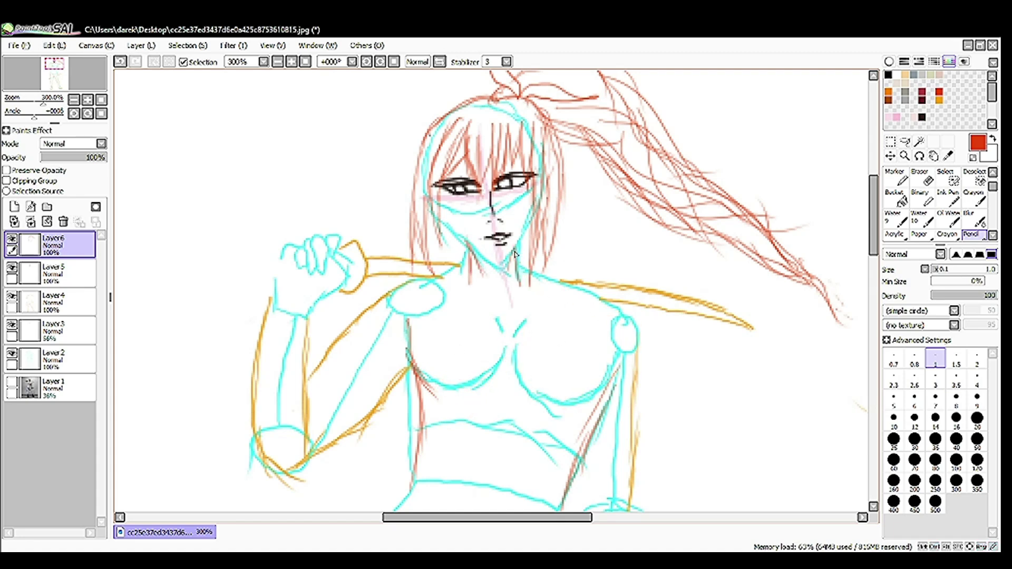
Draw the viewer's-right shoulder contour in red from the neck over the shoulder and down the upper arm, redoing the first stroke
{"action": "left_click_drag", "start_coordinate": [520, 275], "coordinate": [620, 305]}
{"action": "key", "text": "ctrl+z"}
{"action": "left_click_drag", "start_coordinate": [531, 287], "coordinate": [636, 399]}
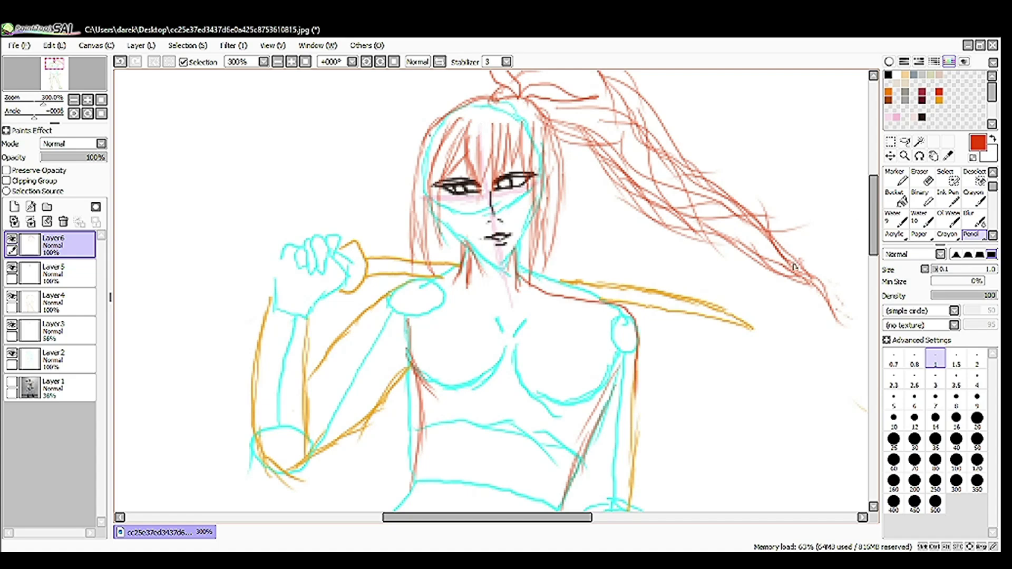
Erase the cyan chest curves on Layer2
{"action": "scroll", "coordinate": [795, 267], "scroll_direction": "down", "scroll_amount": 15}
{"action": "scroll", "coordinate": [392, 237], "scroll_direction": "up", "scroll_amount": 14}
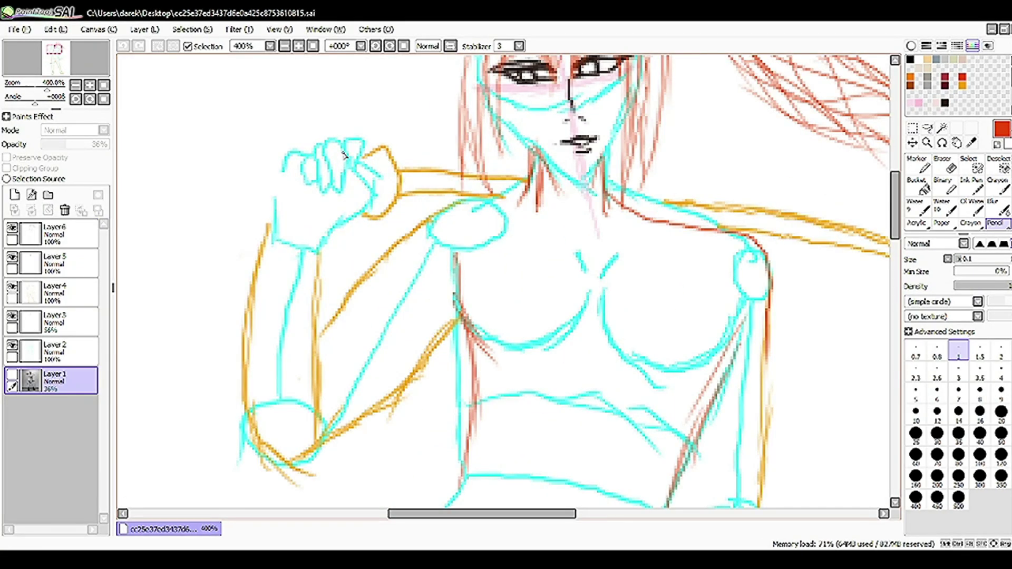
{"action": "left_click", "coordinate": [58, 350]}
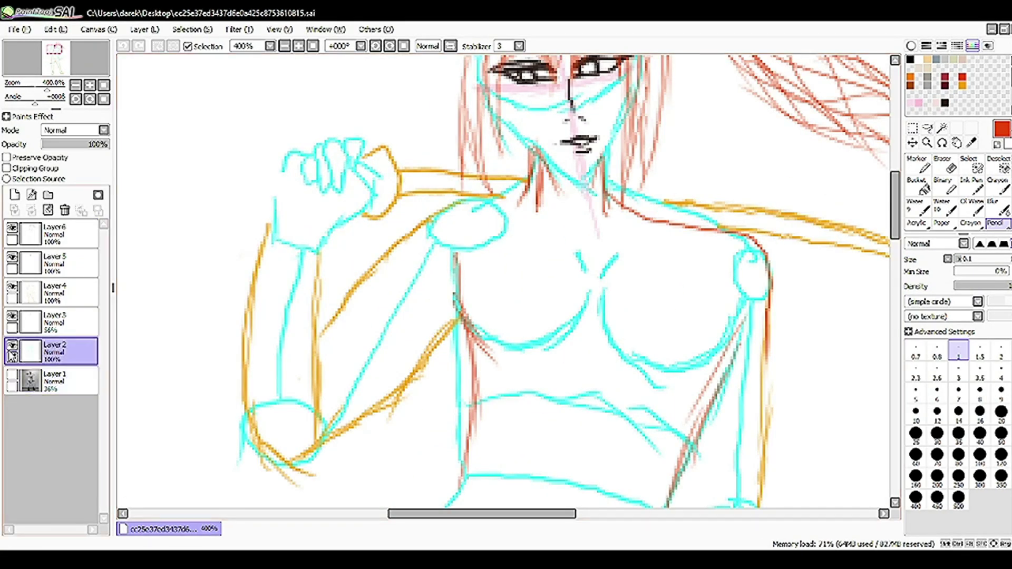
{"action": "key", "text": "e"}
{"action": "mouse_move", "coordinate": [457, 309]}
{"action": "left_mouse_down"}
{"action": "mouse_move", "coordinate": [499, 346]}
{"action": "mouse_move", "coordinate": [527, 349]}
{"action": "left_mouse_up"}
{"action": "mouse_move", "coordinate": [579, 308]}
{"action": "left_mouse_down"}
{"action": "mouse_move", "coordinate": [622, 358]}
{"action": "mouse_move", "coordinate": [704, 347]}
{"action": "left_mouse_up"}
{"action": "key", "text": "ctrl+Up"}
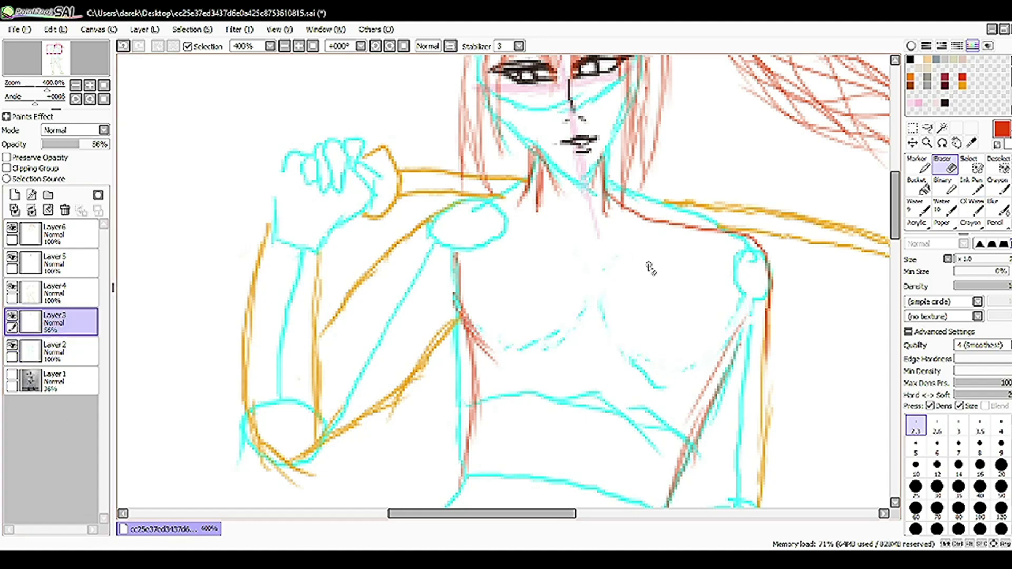
Show the reference photo on Layer1 and redraw the chest curves in cyan on Layer2
{"action": "scroll", "coordinate": [659, 322], "scroll_direction": "down", "scroll_amount": 2}
{"action": "scroll", "coordinate": [652, 369], "scroll_direction": "up", "scroll_amount": 1}
{"action": "left_click", "coordinate": [11, 376]}
{"action": "scroll", "coordinate": [865, 294], "scroll_direction": "up", "scroll_amount": 1}
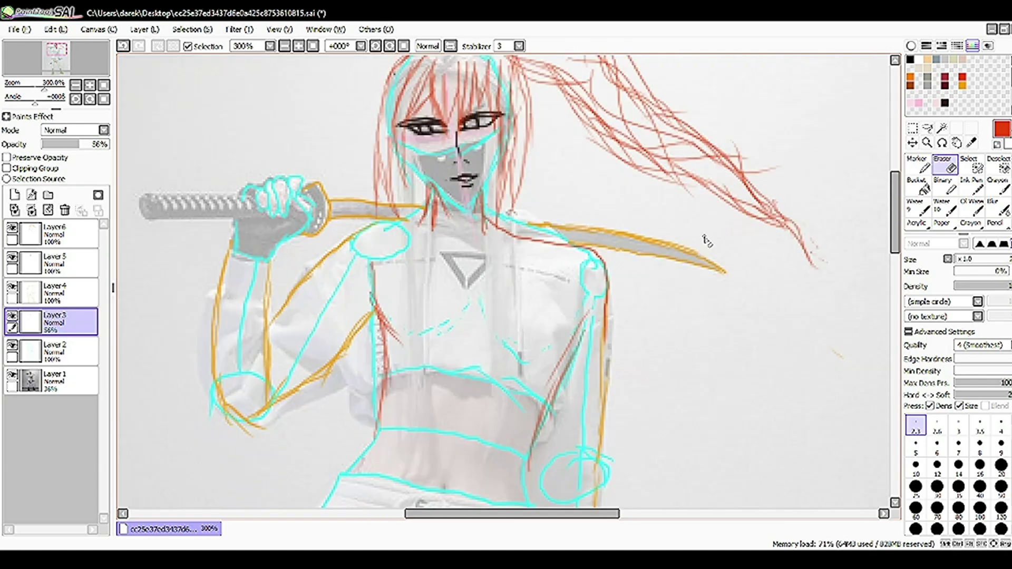
{"action": "key", "text": "ctrl+Down"}
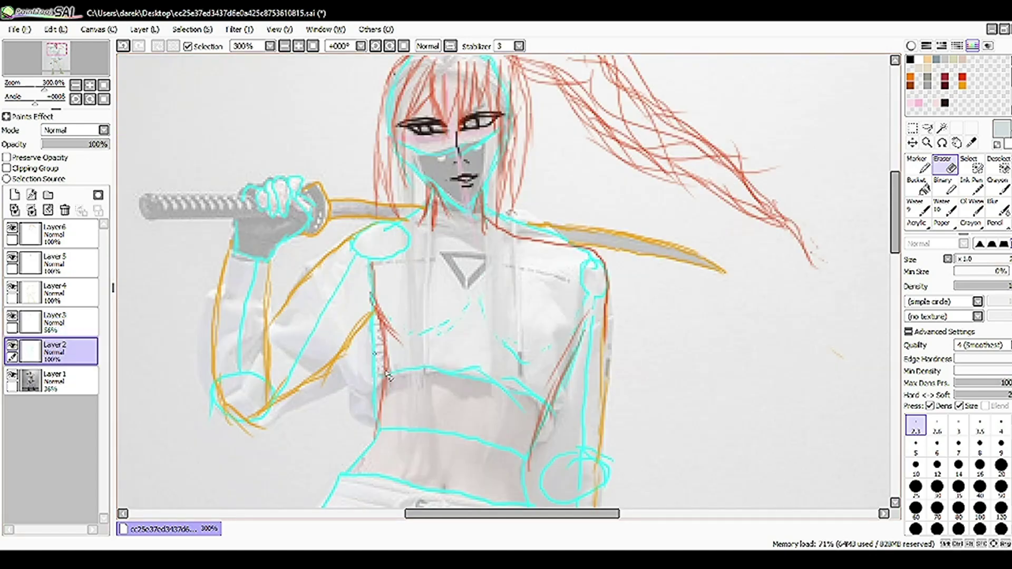
{"action": "key", "text": "n"}
{"action": "scroll", "coordinate": [429, 306], "scroll_direction": "up", "scroll_amount": 2}
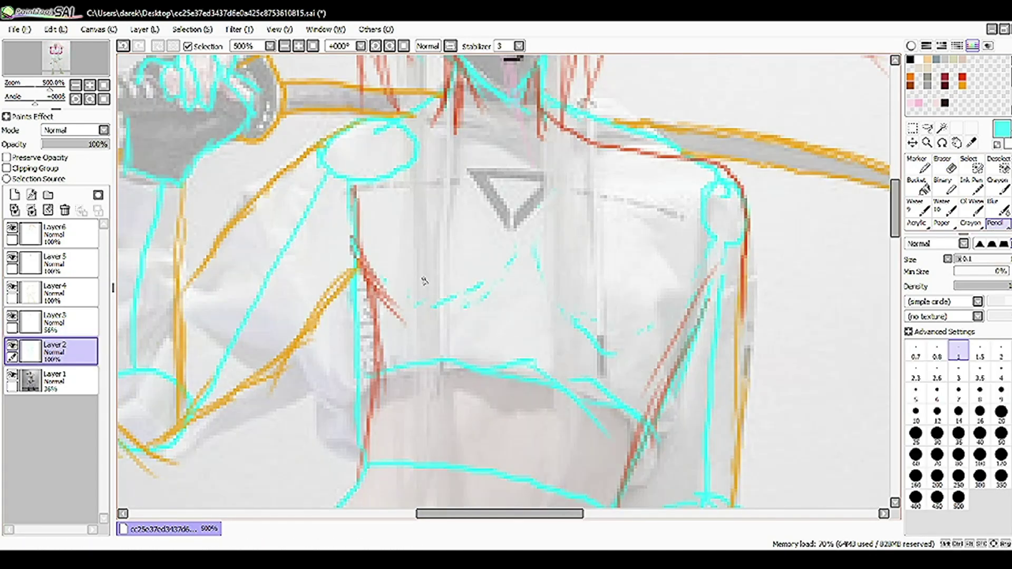
{"action": "mouse_move", "coordinate": [440, 331]}
{"action": "left_mouse_down"}
{"action": "mouse_move", "coordinate": [491, 309]}
{"action": "mouse_move", "coordinate": [522, 265]}
{"action": "mouse_move", "coordinate": [539, 265]}
{"action": "mouse_move", "coordinate": [550, 309]}
{"action": "mouse_move", "coordinate": [628, 365]}
{"action": "left_mouse_up"}
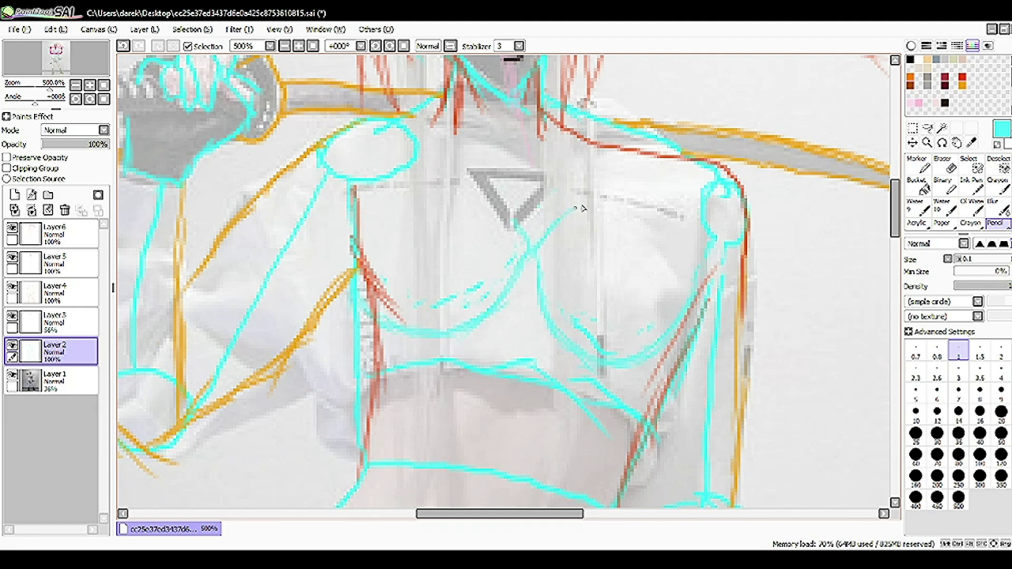
Erase the cyan shoulder oval on the viewer's left and delete Layer3
{"action": "key", "text": "e"}
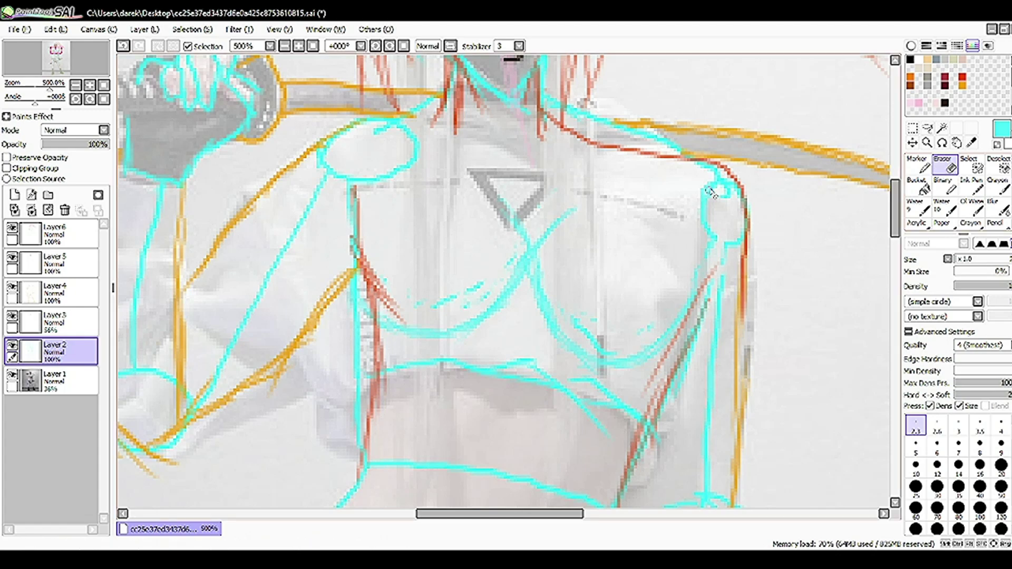
{"action": "mouse_move", "coordinate": [325, 191]}
{"action": "left_mouse_down"}
{"action": "mouse_move", "coordinate": [389, 169]}
{"action": "mouse_move", "coordinate": [406, 127]}
{"action": "left_mouse_up"}
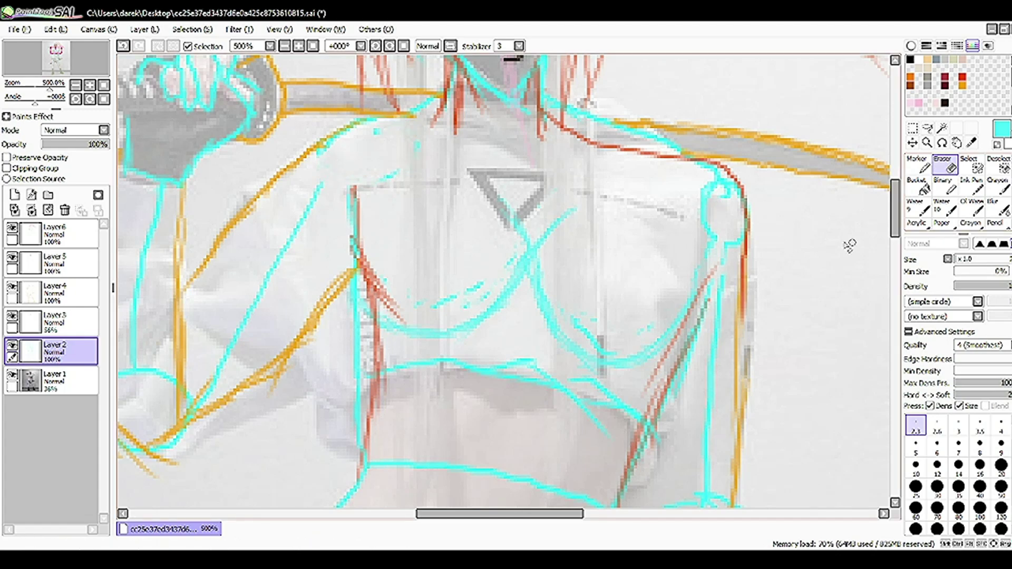
{"action": "left_click", "coordinate": [58, 321]}
{"action": "left_click", "coordinate": [65, 210]}
Erase the orange upper contour of the viewer's-left upper arm on Layer4
{"action": "left_click", "coordinate": [58, 264]}
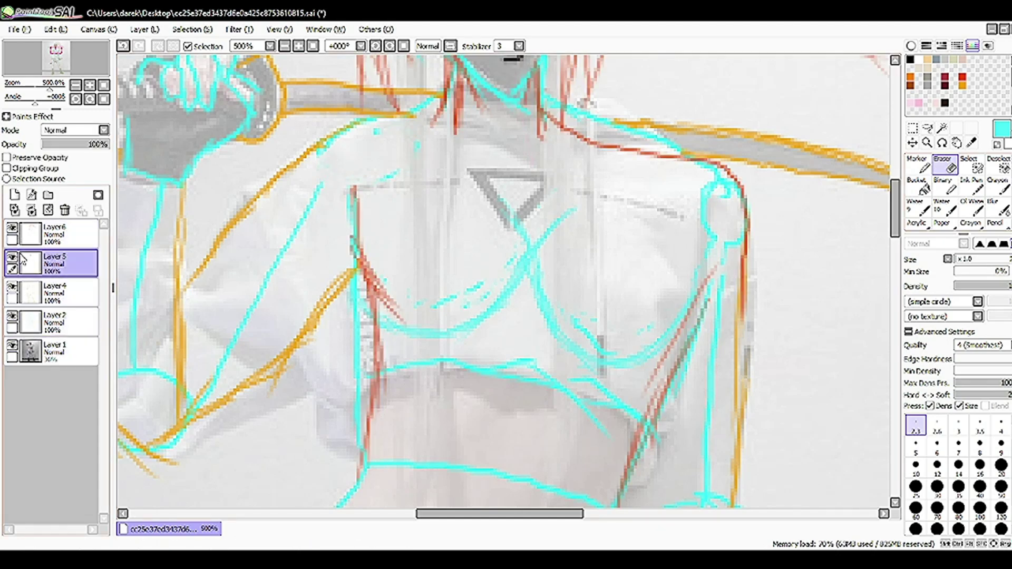
{"action": "left_click", "coordinate": [58, 293]}
{"action": "mouse_move", "coordinate": [321, 157]}
{"action": "left_mouse_down"}
{"action": "mouse_move", "coordinate": [279, 174]}
{"action": "mouse_move", "coordinate": [195, 280]}
{"action": "left_mouse_up"}
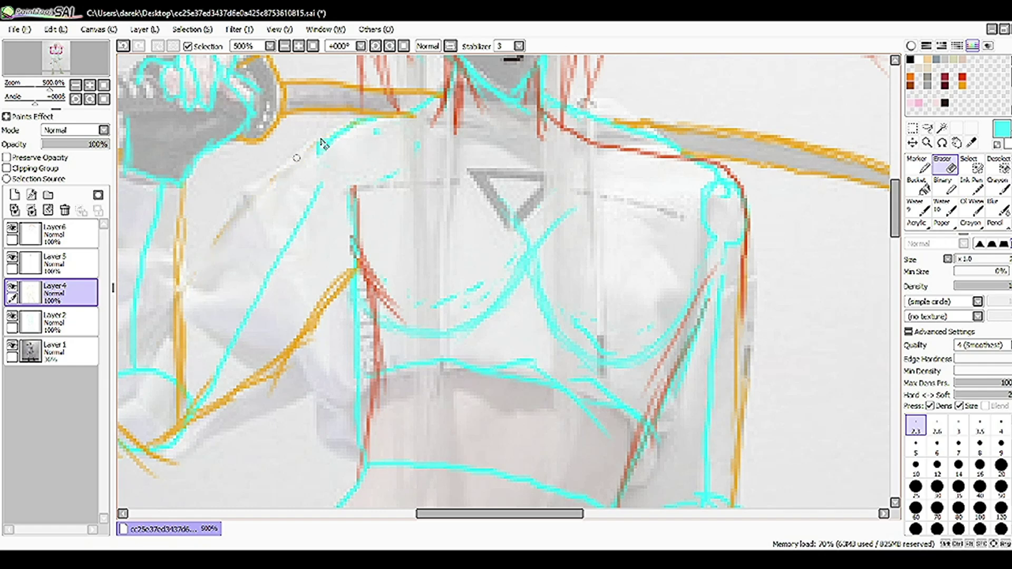
Redraw the viewer's-left shoulder oval in cyan on Layer2 and make Layer4 the active layer
{"action": "key", "text": "Down"}
{"action": "key", "text": "n"}
{"action": "left_click_drag", "start_coordinate": [318, 152], "coordinate": [319, 178]}
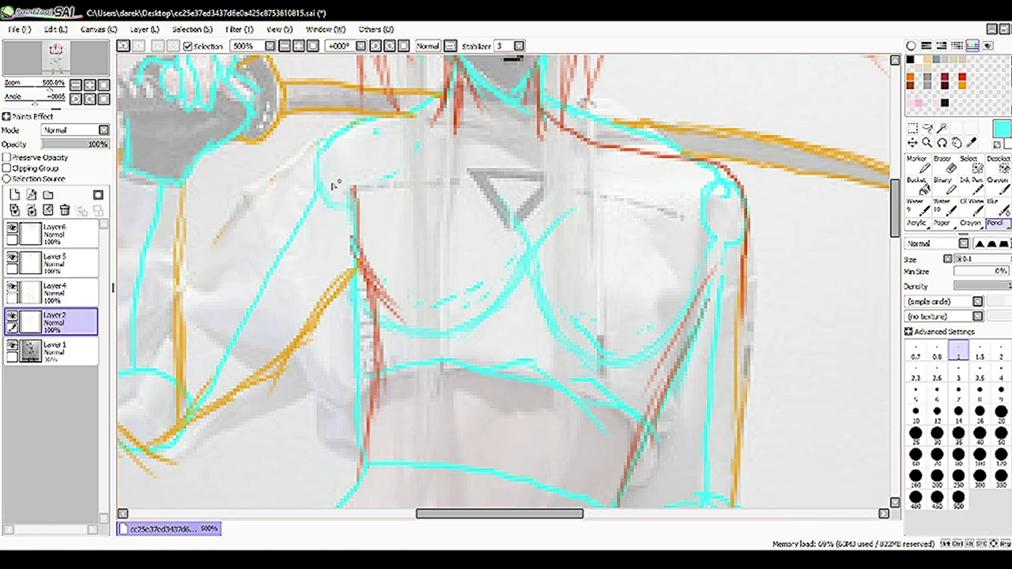
{"action": "key", "text": "Up"}
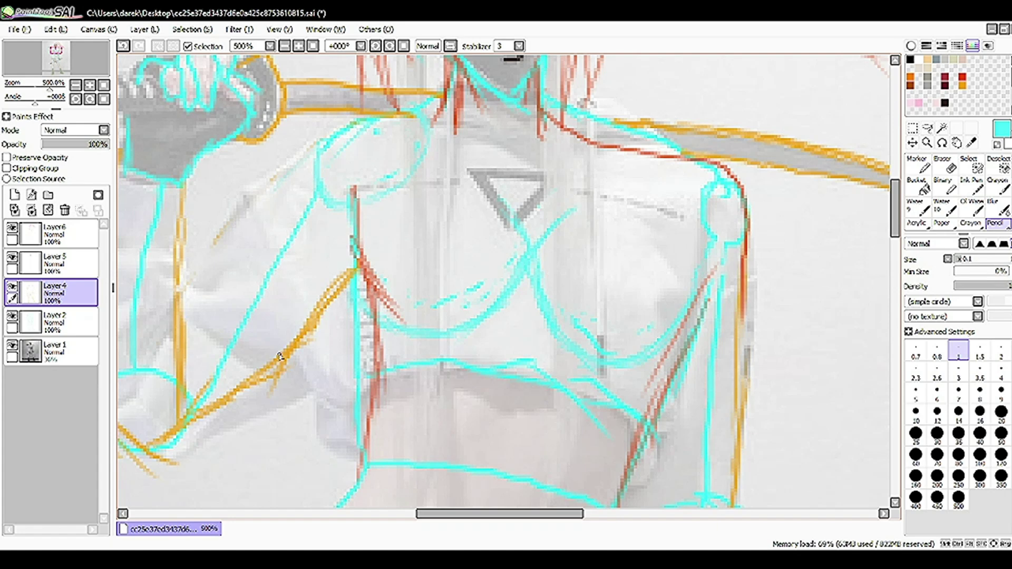
Redraw the orange upper contour of the viewer's-left upper arm on Layer4 and erase the red shoulder line on the viewer's right
{"action": "left_click_drag", "start_coordinate": [343, 128], "coordinate": [212, 272]}
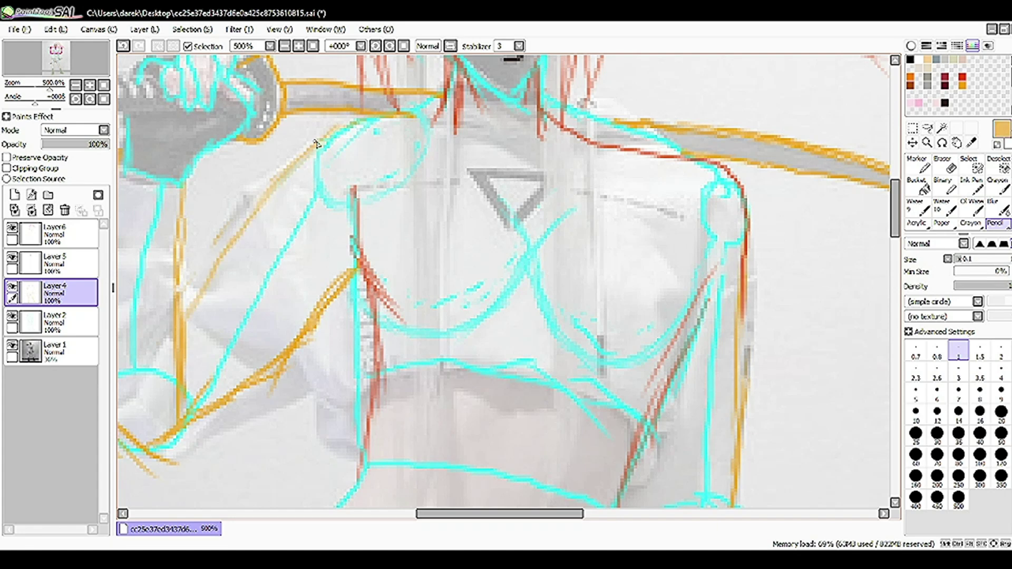
{"action": "key", "text": "Up"}
{"action": "key", "text": "Up"}
{"action": "key", "text": "e"}
{"action": "mouse_move", "coordinate": [558, 124]}
{"action": "left_mouse_down"}
{"action": "mouse_move", "coordinate": [753, 179]}
{"action": "mouse_move", "coordinate": [747, 335]}
{"action": "left_mouse_up"}
Replace the viewer's-right shoulder oval with a larger cyan one on Layer2 and draw the orange neck-to-shoulder contour on Layer4
{"action": "key", "text": "Down"}
{"action": "key", "text": "Down"}
{"action": "key", "text": "Down"}
{"action": "left_click_drag", "start_coordinate": [725, 181], "coordinate": [743, 240]}
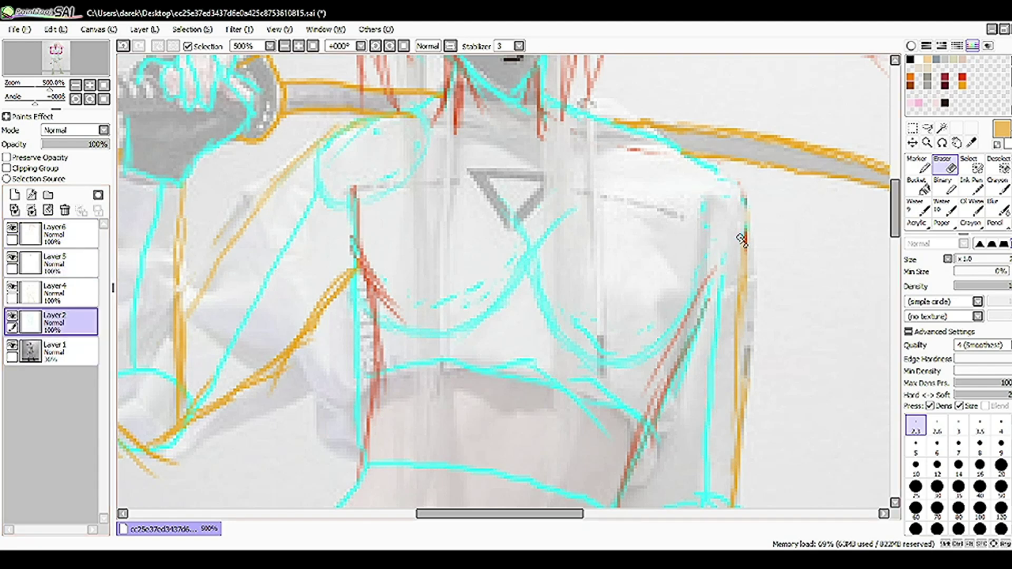
{"action": "key", "text": "n"}
{"action": "left_click_drag", "start_coordinate": [703, 205], "coordinate": [743, 197]}
{"action": "key", "text": "Up"}
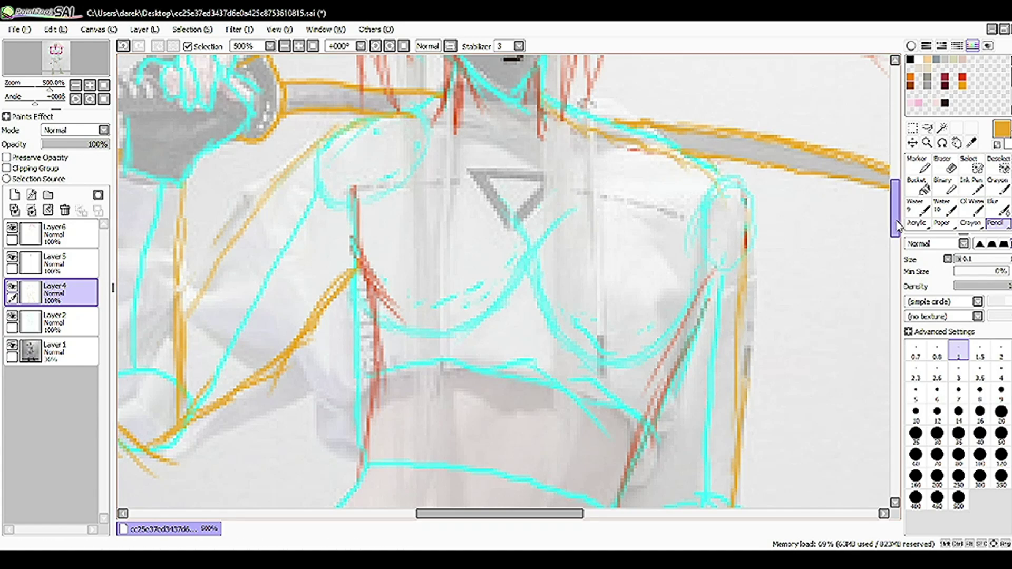
Erase the cyan elbow oval of the viewer's-right arm on Layer2
{"action": "scroll", "coordinate": [430, 271], "scroll_direction": "down", "scroll_amount": 3}
{"action": "scroll", "coordinate": [584, 286], "scroll_direction": "down", "scroll_amount": 1}
{"action": "scroll", "coordinate": [583, 286], "scroll_direction": "up", "scroll_amount": 1}
{"action": "key", "text": "e"}
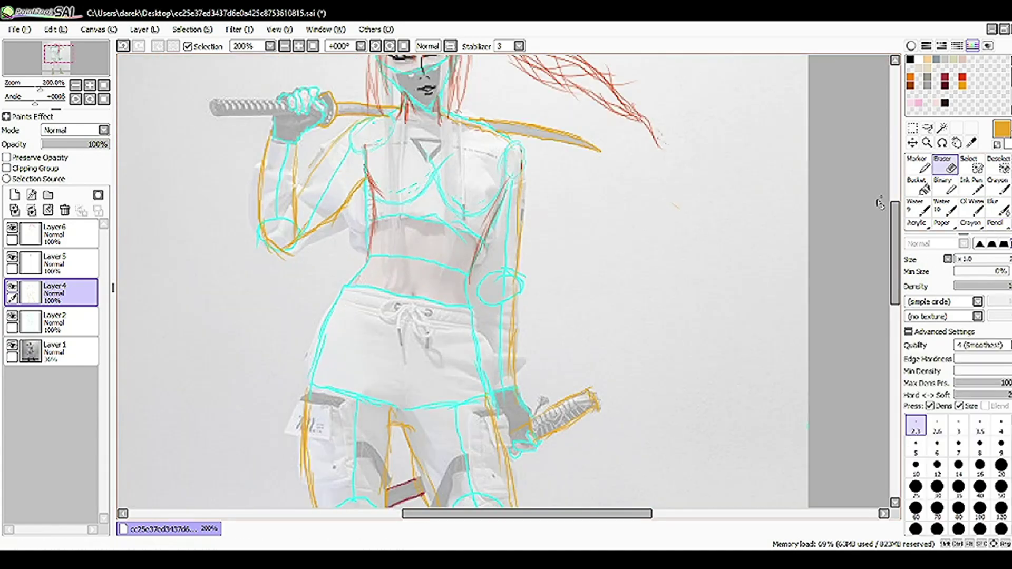
{"action": "key", "text": "Down"}
{"action": "scroll", "coordinate": [492, 289], "scroll_direction": "up", "scroll_amount": 1}
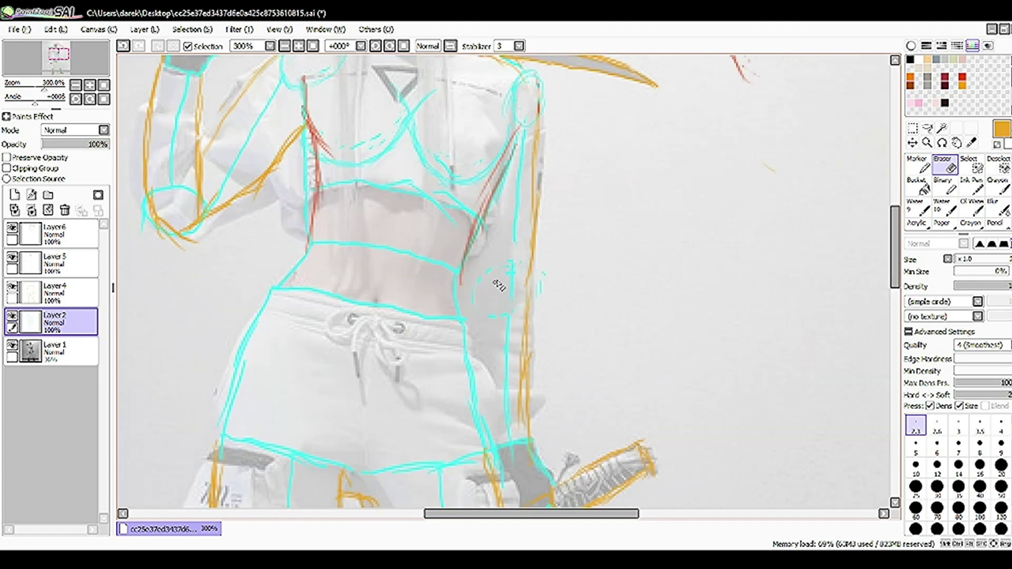
Draw a cyan guide line across the waist from the viewer's-left elbow and a new, higher elbow oval on the viewer's-right arm
{"action": "left_click", "coordinate": [443, 272], "text": "alt"}
{"action": "scroll", "coordinate": [445, 276], "scroll_direction": "up", "scroll_amount": 1}
{"action": "scroll", "coordinate": [475, 283], "scroll_direction": "down", "scroll_amount": 1}
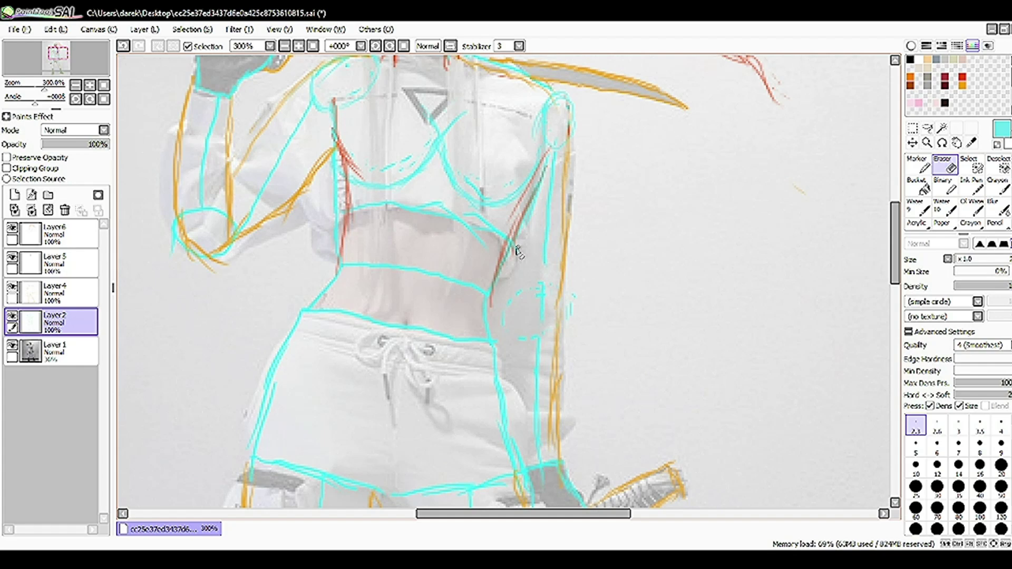
{"action": "key", "text": "n"}
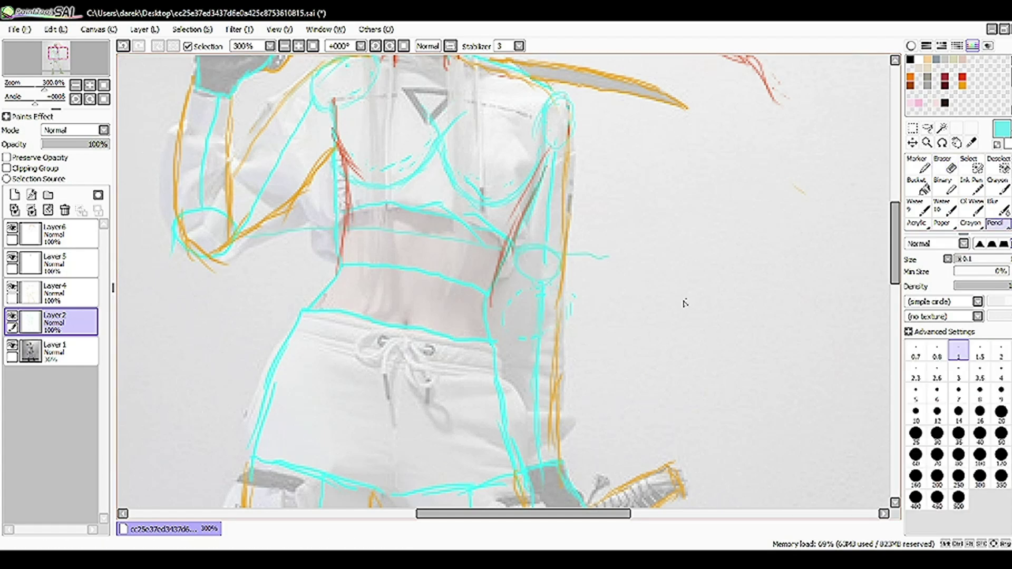
{"action": "left_click_drag", "start_coordinate": [696, 289], "coordinate": [697, 432]}
Hide the reference photo on Layer1 and make Layer6 the active layer
{"action": "scroll", "coordinate": [506, 285], "scroll_direction": "up", "scroll_amount": 2}
{"action": "scroll", "coordinate": [372, 316], "scroll_direction": "down", "scroll_amount": 8}
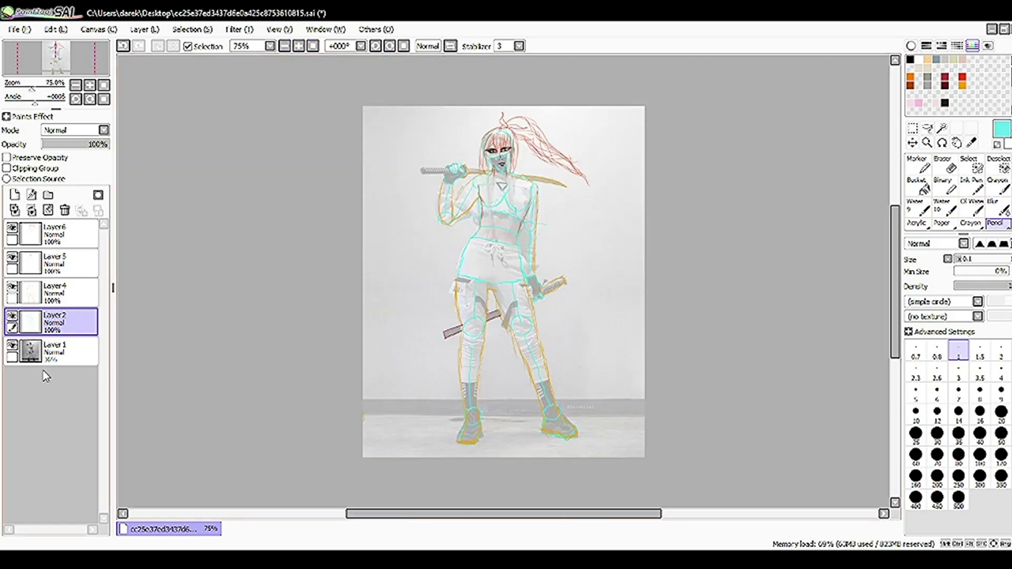
{"action": "left_click", "coordinate": [12, 346]}
{"action": "left_click", "coordinate": [53, 234]}
{"action": "scroll", "coordinate": [416, 135], "scroll_direction": "up", "scroll_amount": 6}
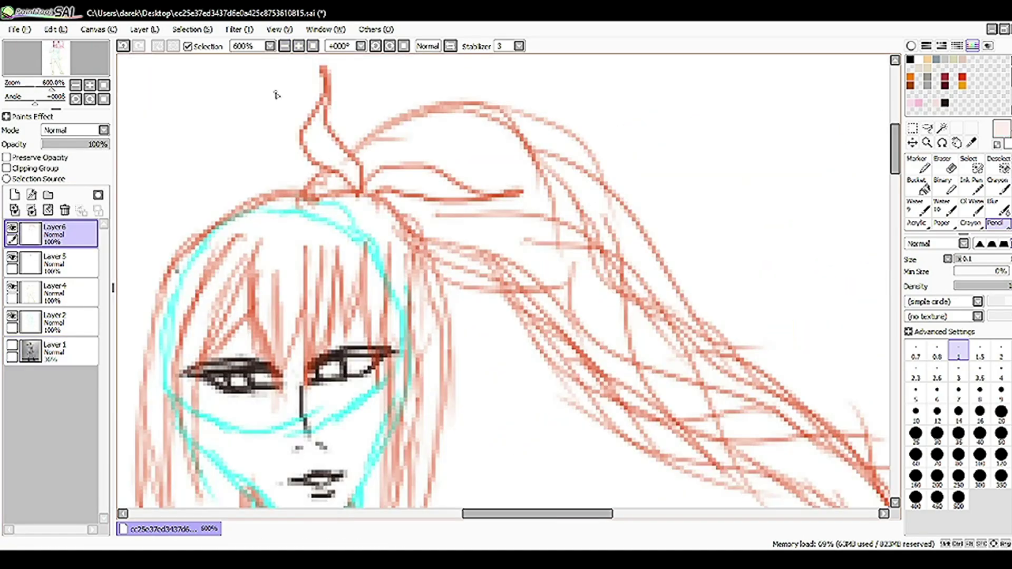
{"action": "scroll", "coordinate": [498, 151], "scroll_direction": "down", "scroll_amount": 4}
{"action": "scroll", "coordinate": [549, 104], "scroll_direction": "up", "scroll_amount": 4}
{"action": "scroll", "coordinate": [624, 279], "scroll_direction": "down", "scroll_amount": 4}
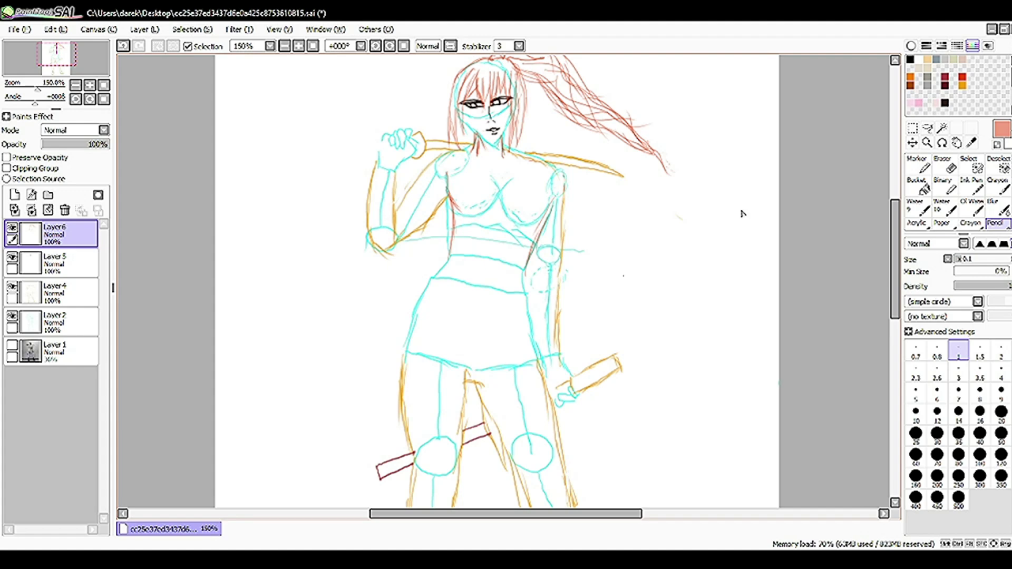
Erase most of the cyan chest curves on Layer2
{"action": "left_click", "coordinate": [945, 103]}
{"action": "left_click", "coordinate": [52, 323]}
{"action": "key", "text": "e"}
{"action": "scroll", "coordinate": [443, 143], "scroll_direction": "up", "scroll_amount": 3}
{"action": "mouse_move", "coordinate": [587, 255]}
{"action": "left_mouse_down"}
{"action": "mouse_move", "coordinate": [601, 256]}
{"action": "mouse_move", "coordinate": [653, 366]}
{"action": "mouse_move", "coordinate": [678, 375]}
{"action": "left_mouse_up"}
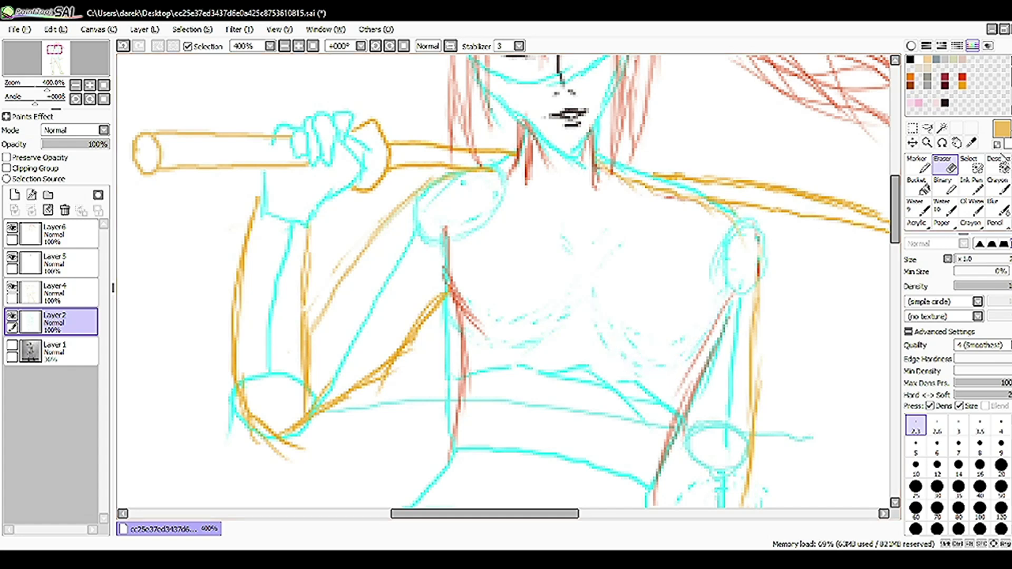
Sketch a tapered guide shape at the centre of the chest and redraw the curves under both breasts in cyan on Layer2
{"action": "key", "text": "n"}
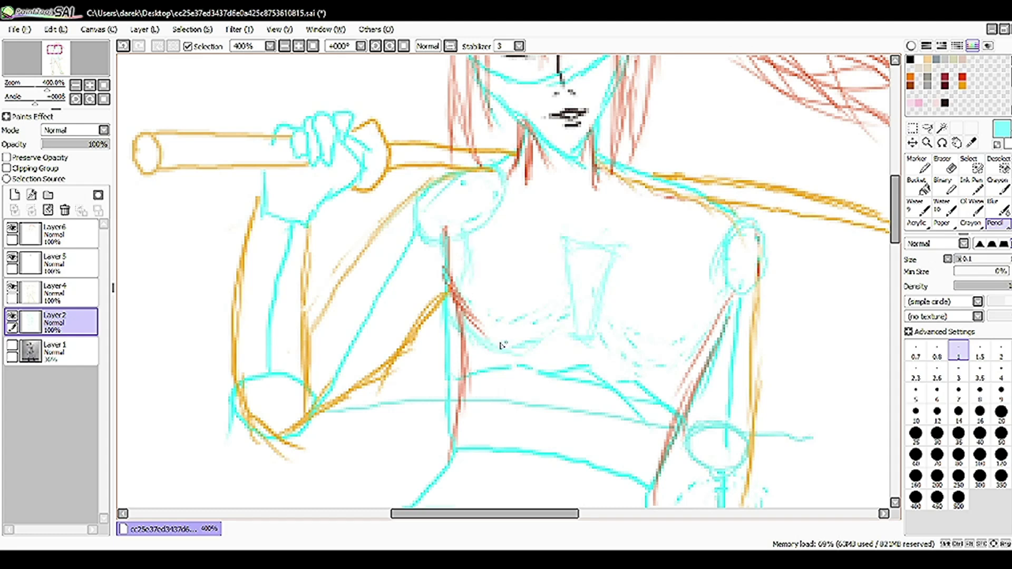
{"action": "left_click_drag", "start_coordinate": [594, 315], "coordinate": [634, 363]}
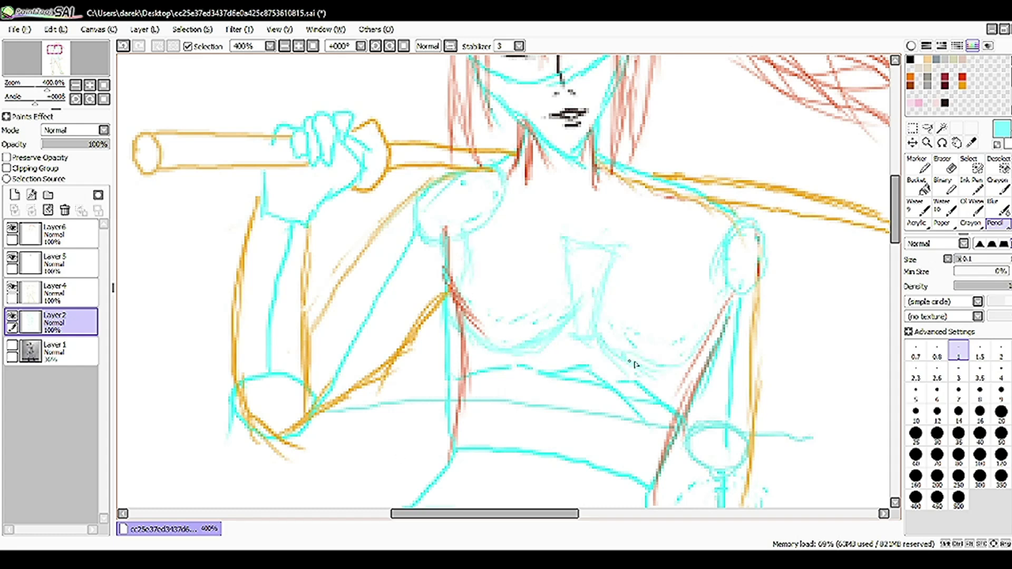
Add a new layer above Layer2 and trace the outlines of both breasts on it in black
{"action": "key", "text": "ctrl+shift+n"}
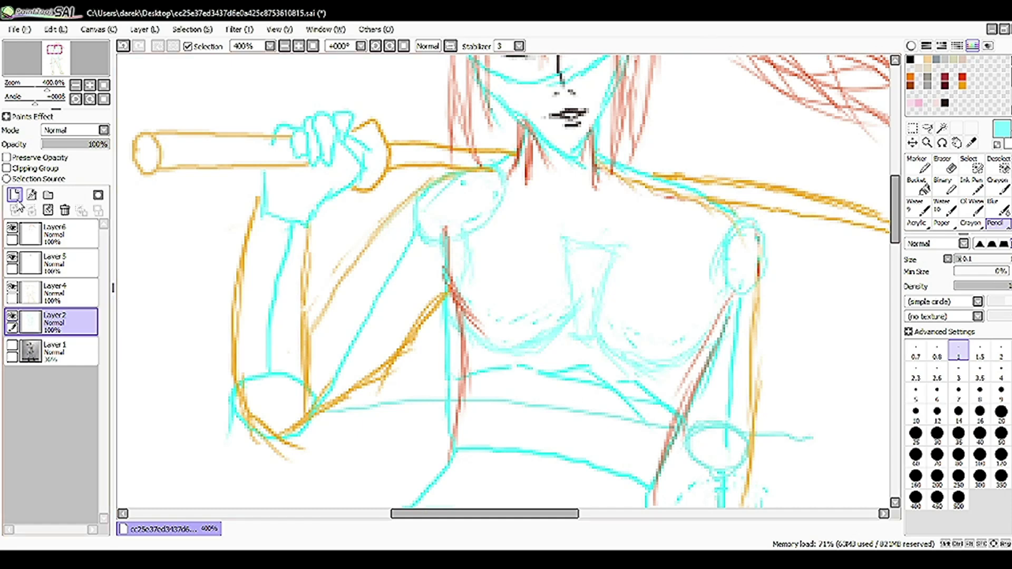
{"action": "key", "text": "x"}
{"action": "left_click_drag", "start_coordinate": [462, 318], "coordinate": [505, 358]}
{"action": "mouse_move", "coordinate": [465, 232]}
{"action": "left_mouse_down"}
{"action": "mouse_move", "coordinate": [451, 280]}
{"action": "mouse_move", "coordinate": [509, 358]}
{"action": "mouse_move", "coordinate": [581, 272]}
{"action": "mouse_move", "coordinate": [607, 358]}
{"action": "mouse_move", "coordinate": [685, 370]}
{"action": "mouse_move", "coordinate": [715, 347]}
{"action": "left_mouse_up"}
{"action": "mouse_move", "coordinate": [663, 370]}
{"action": "left_mouse_down"}
{"action": "mouse_move", "coordinate": [724, 329]}
{"action": "mouse_move", "coordinate": [640, 372]}
{"action": "left_mouse_up"}
{"action": "left_click_drag", "start_coordinate": [583, 274], "coordinate": [554, 342]}
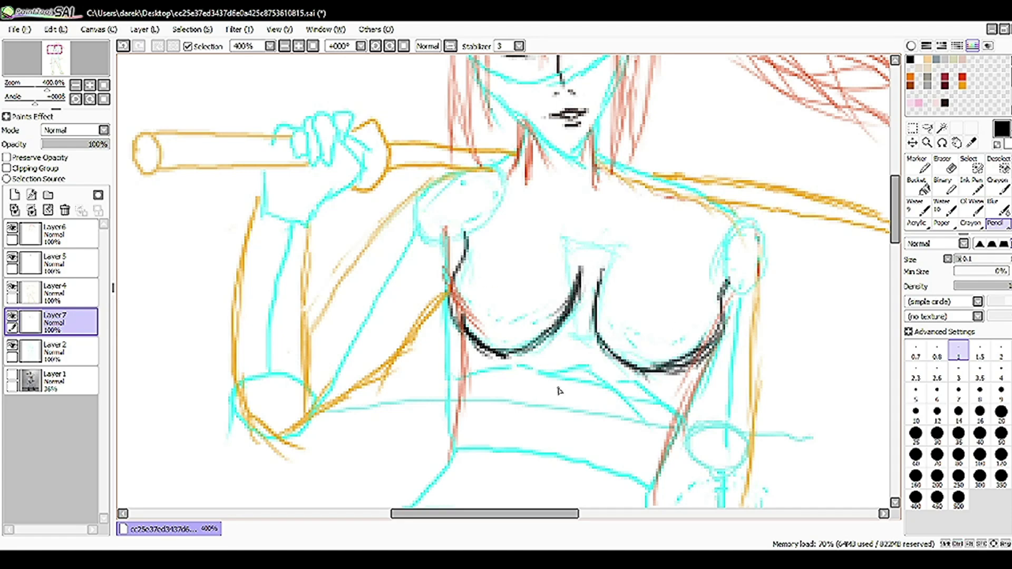
Add a new empty layer above Layer6
{"action": "scroll", "coordinate": [870, 290], "scroll_direction": "down", "scroll_amount": 5}
{"action": "scroll", "coordinate": [406, 158], "scroll_direction": "up", "scroll_amount": 3}
{"action": "left_click", "coordinate": [285, 46]}
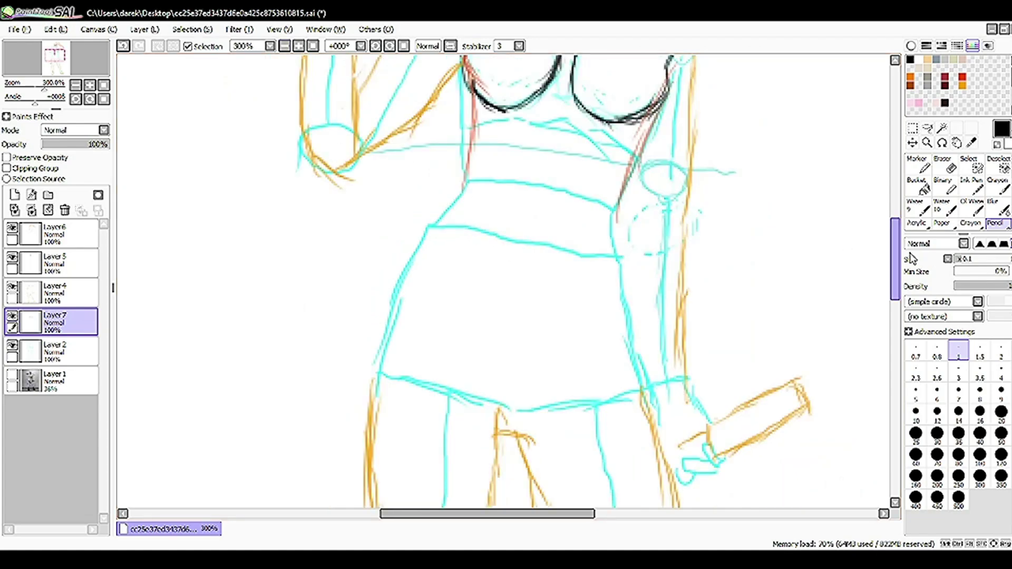
{"action": "scroll", "coordinate": [843, 245], "scroll_direction": "down", "scroll_amount": 10}
{"action": "scroll", "coordinate": [881, 372], "scroll_direction": "up", "scroll_amount": 15}
{"action": "left_click", "coordinate": [285, 47]}
{"action": "left_click", "coordinate": [53, 232]}
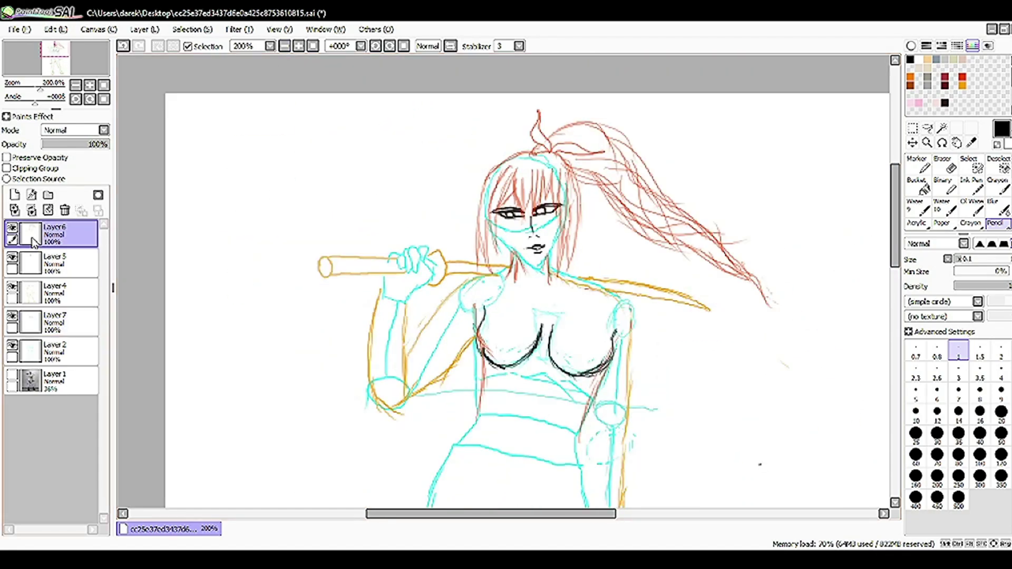
{"action": "left_click", "coordinate": [15, 195]}
{"action": "left_click", "coordinate": [285, 47]}
{"action": "left_click", "coordinate": [298, 46]}
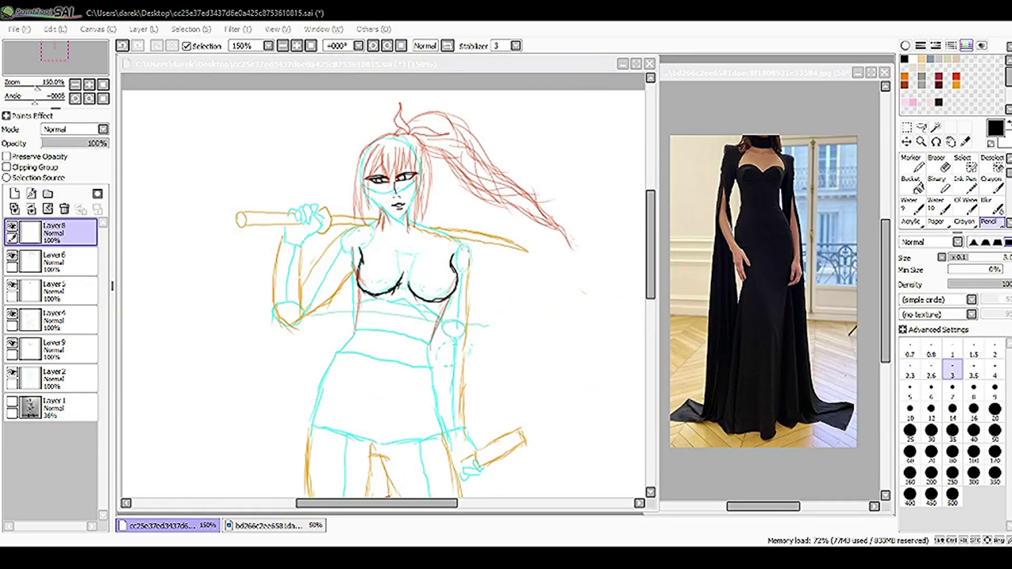
Erase the ponytail on Layer6 with a size 25 eraser and return to the Pencil
{"action": "scroll", "coordinate": [457, 216], "scroll_direction": "up", "scroll_amount": 2}
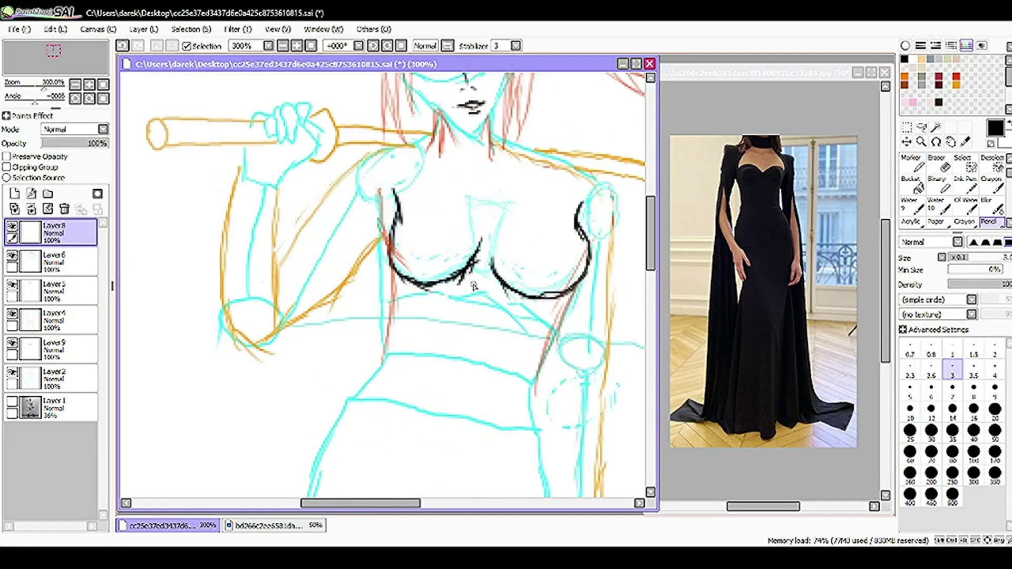
{"action": "scroll", "coordinate": [457, 216], "scroll_direction": "up", "scroll_amount": 5}
{"action": "key", "text": "e"}
{"action": "scroll", "coordinate": [457, 216], "scroll_direction": "up", "scroll_amount": 2}
{"action": "left_click", "coordinate": [53, 261]}
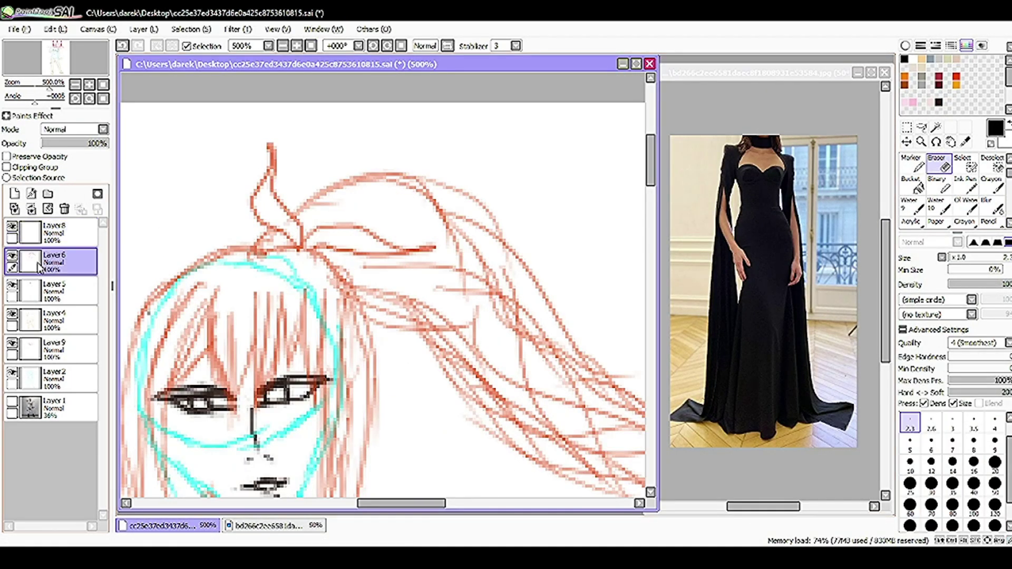
{"action": "scroll", "coordinate": [475, 261], "scroll_direction": "down", "scroll_amount": 3}
{"action": "left_click", "coordinate": [911, 484]}
{"action": "mouse_move", "coordinate": [316, 189]}
{"action": "left_mouse_down"}
{"action": "mouse_move", "coordinate": [384, 328]}
{"action": "mouse_move", "coordinate": [252, 198]}
{"action": "mouse_move", "coordinate": [334, 219]}
{"action": "mouse_move", "coordinate": [338, 232]}
{"action": "left_mouse_up"}
{"action": "key", "text": "n"}
{"action": "scroll", "coordinate": [341, 222], "scroll_direction": "up", "scroll_amount": 2}
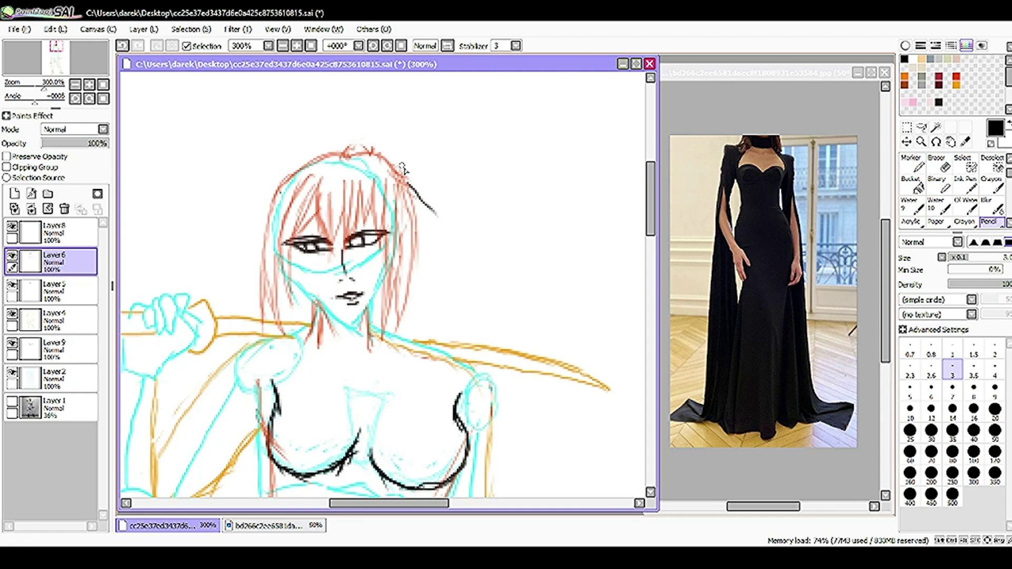
{"action": "key", "text": "ctrl+z"}
{"action": "scroll", "coordinate": [402, 168], "scroll_direction": "up", "scroll_amount": 3}
{"action": "scroll", "coordinate": [439, 248], "scroll_direction": "down", "scroll_amount": 3}
Draw a new windblown ponytail in red on Layer6, with an upper outline from the crown and strands in its lower part
{"action": "left_click", "coordinate": [296, 333], "text": "alt"}
{"action": "left_click_drag", "start_coordinate": [376, 164], "coordinate": [578, 272]}
{"action": "key", "text": "ctrl+z"}
{"action": "scroll", "coordinate": [580, 290], "scroll_direction": "down", "scroll_amount": 1}
{"action": "mouse_move", "coordinate": [422, 134]}
{"action": "left_mouse_down"}
{"action": "mouse_move", "coordinate": [409, 117]}
{"action": "mouse_move", "coordinate": [537, 234]}
{"action": "left_mouse_up"}
{"action": "left_click_drag", "start_coordinate": [451, 287], "coordinate": [558, 337]}
{"action": "left_click_drag", "start_coordinate": [471, 308], "coordinate": [578, 341]}
{"action": "left_click_drag", "start_coordinate": [461, 240], "coordinate": [559, 319]}
{"action": "left_click_drag", "start_coordinate": [481, 267], "coordinate": [583, 319]}
{"action": "left_click_drag", "start_coordinate": [459, 295], "coordinate": [521, 336]}
{"action": "left_click_drag", "start_coordinate": [485, 266], "coordinate": [593, 338]}
{"action": "mouse_move", "coordinate": [511, 269]}
{"action": "left_mouse_down"}
{"action": "mouse_move", "coordinate": [622, 352]}
{"action": "mouse_move", "coordinate": [609, 342]}
{"action": "left_mouse_up"}
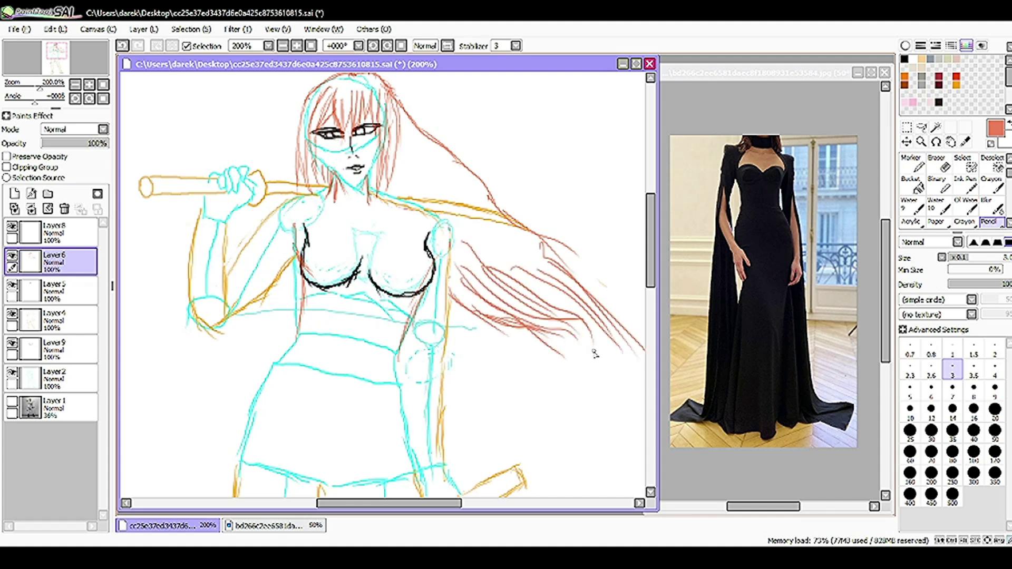
Add a second long strand from the crown and close the ponytail's pointed tip with more red strands
{"action": "mouse_move", "coordinate": [406, 126]}
{"action": "left_mouse_down"}
{"action": "mouse_move", "coordinate": [498, 236]}
{"action": "mouse_move", "coordinate": [612, 306]}
{"action": "left_mouse_up"}
{"action": "left_click_drag", "start_coordinate": [532, 261], "coordinate": [630, 350]}
{"action": "mouse_move", "coordinate": [535, 308]}
{"action": "left_mouse_down"}
{"action": "mouse_move", "coordinate": [612, 364]}
{"action": "mouse_move", "coordinate": [639, 367]}
{"action": "left_mouse_up"}
{"action": "left_click_drag", "start_coordinate": [474, 313], "coordinate": [553, 369]}
{"action": "left_click_drag", "start_coordinate": [525, 308], "coordinate": [580, 366]}
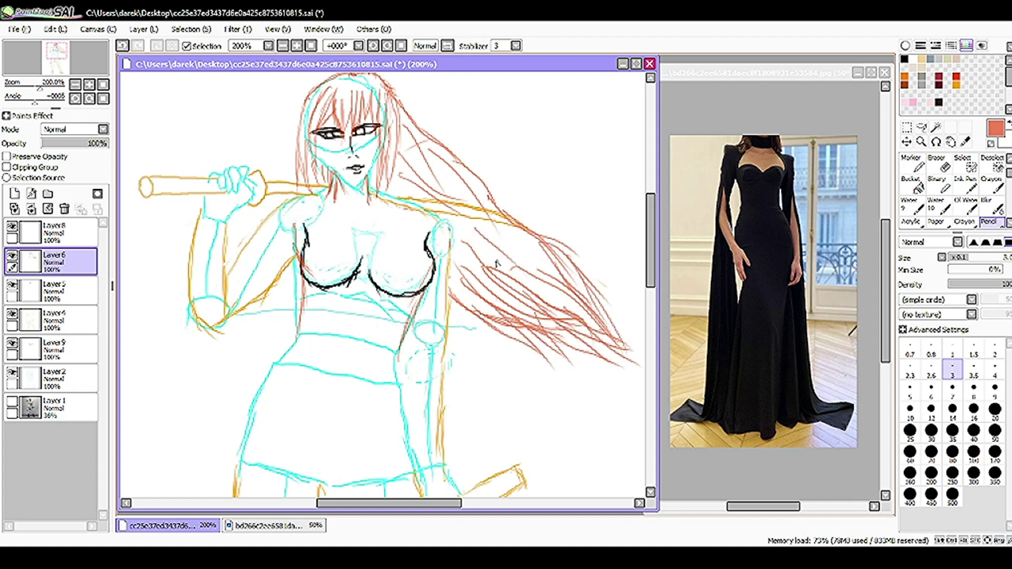
{"action": "left_click_drag", "start_coordinate": [391, 93], "coordinate": [496, 199]}
{"action": "key", "text": "ctrl+z"}
Draw further red strands along the length of the ponytail and undo the surplus ones
{"action": "key", "text": "End"}
{"action": "key", "text": "End"}
{"action": "key", "text": "End"}
{"action": "key", "text": "End"}
{"action": "key", "text": "End"}
{"action": "key", "text": "End"}
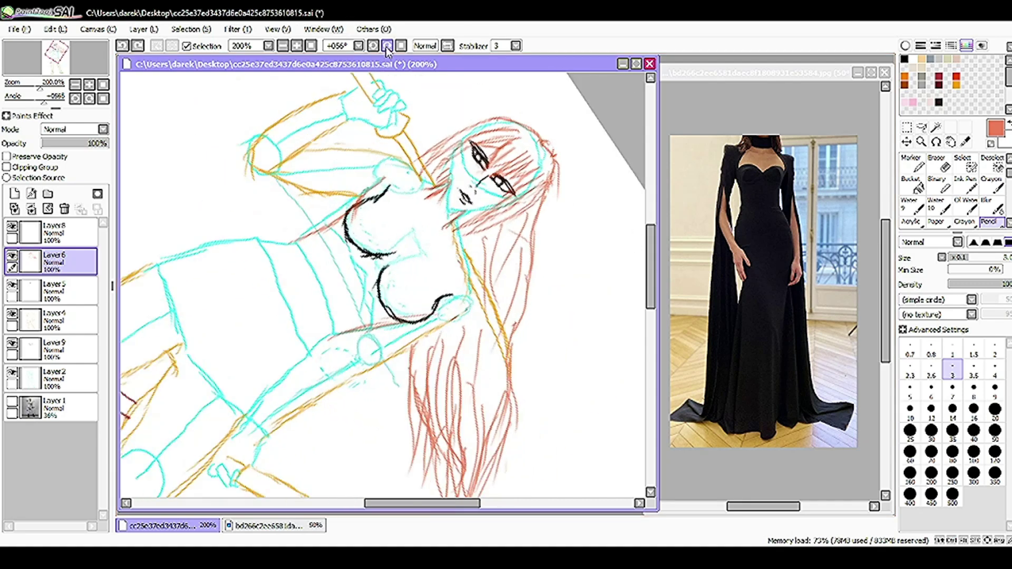
{"action": "left_click_drag", "start_coordinate": [599, 282], "coordinate": [534, 368]}
{"action": "left_click_drag", "start_coordinate": [580, 292], "coordinate": [493, 400]}
{"action": "left_click_drag", "start_coordinate": [535, 293], "coordinate": [474, 404]}
{"action": "key", "text": "ctrl+z"}
{"action": "key", "text": "ctrl+z"}
{"action": "key", "text": "ctrl+z"}
{"action": "key", "text": "ctrl+z"}
{"action": "key", "text": "ctrl+y"}
{"action": "key", "text": "ctrl+y"}
{"action": "key", "text": "Home"}
Pick a blue colour and draw the upper and lower edges of a collar around the neck on Layer8
{"action": "left_click", "coordinate": [53, 232]}
{"action": "left_click", "coordinate": [905, 46]}
{"action": "left_click", "coordinate": [962, 103]}
{"action": "left_click", "coordinate": [906, 45]}
{"action": "scroll", "coordinate": [642, 230], "scroll_direction": "up", "scroll_amount": 2}
{"action": "scroll", "coordinate": [642, 231], "scroll_direction": "up", "scroll_amount": 3}
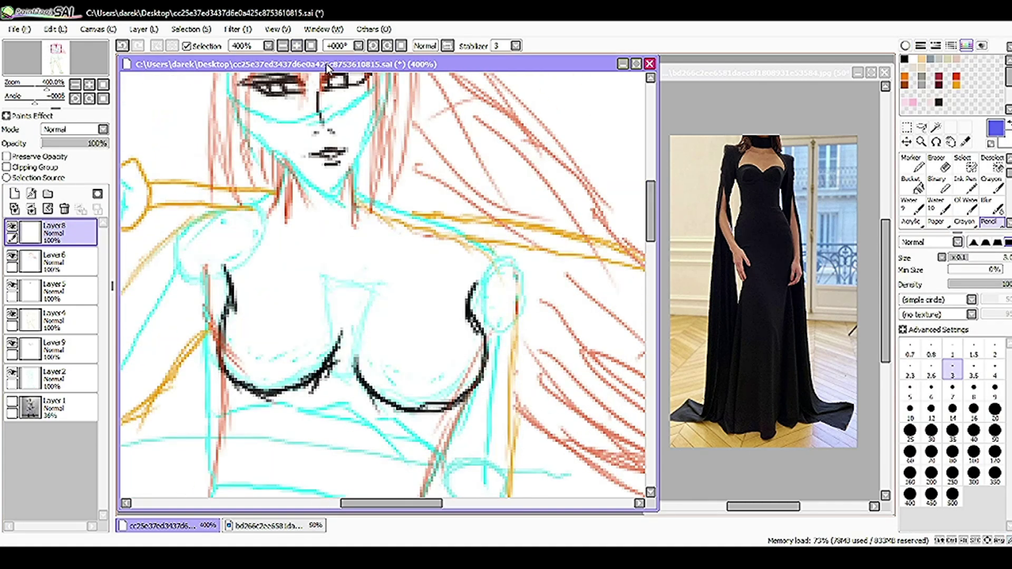
{"action": "scroll", "coordinate": [296, 179], "scroll_direction": "up", "scroll_amount": 1}
{"action": "left_click_drag", "start_coordinate": [237, 200], "coordinate": [356, 203]}
{"action": "left_click_drag", "start_coordinate": [258, 159], "coordinate": [354, 160]}
Outline the dress shoulders in blue, with pointed corners and upper sleeve edges over both arms
{"action": "left_click", "coordinate": [283, 47]}
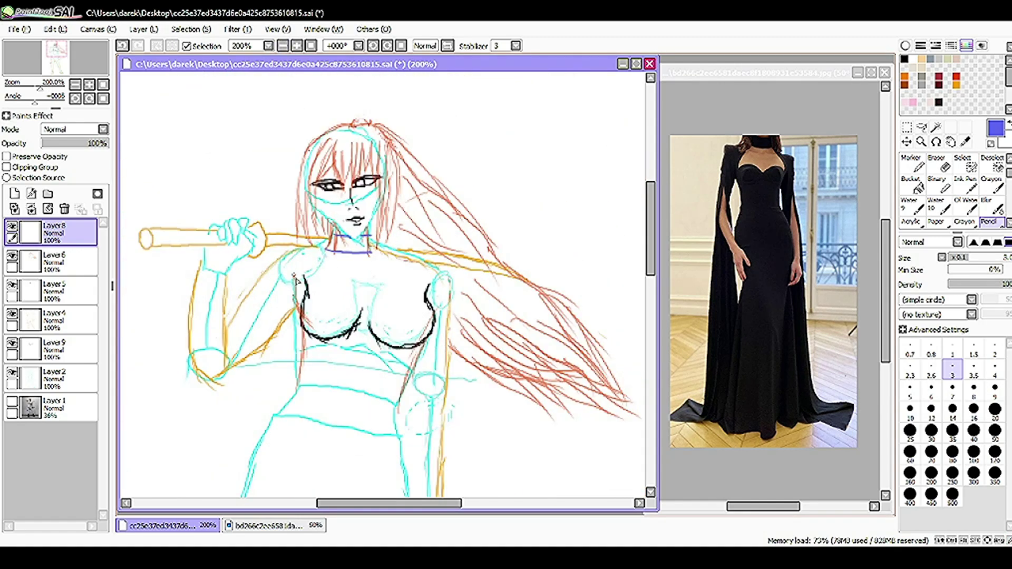
{"action": "mouse_move", "coordinate": [258, 318]}
{"action": "left_mouse_down"}
{"action": "mouse_move", "coordinate": [227, 448]}
{"action": "mouse_move", "coordinate": [222, 348]}
{"action": "mouse_move", "coordinate": [295, 247]}
{"action": "mouse_move", "coordinate": [271, 257]}
{"action": "mouse_move", "coordinate": [316, 239]}
{"action": "mouse_move", "coordinate": [420, 256]}
{"action": "left_mouse_up"}
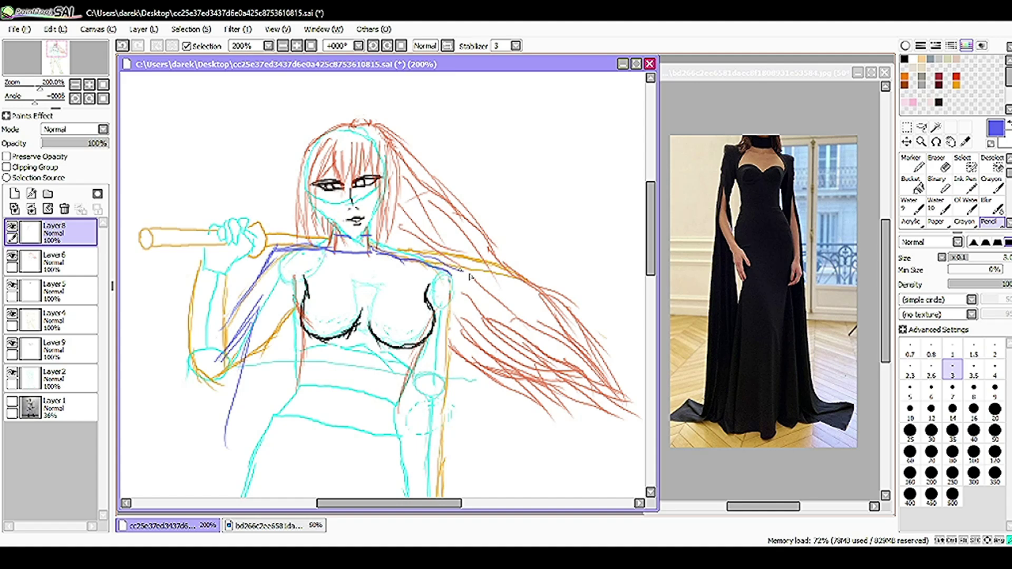
{"action": "scroll", "coordinate": [373, 324], "scroll_direction": "down", "scroll_amount": 3}
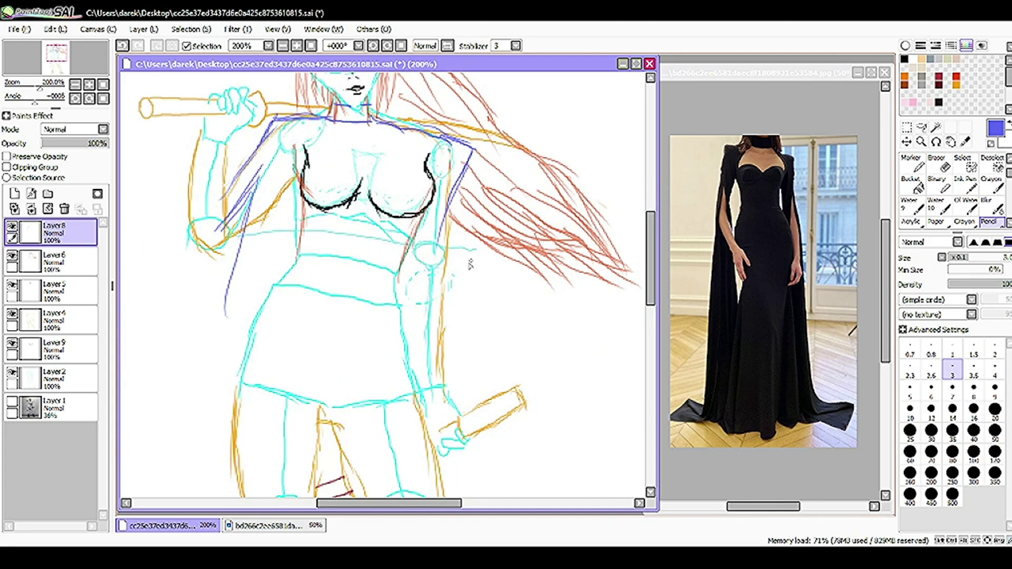
Draw the long blue cape sleeve of the viewer's-right arm, opening at the elbow and ending in a point beside the shin
{"action": "left_click_drag", "start_coordinate": [438, 227], "coordinate": [451, 346]}
{"action": "left_click_drag", "start_coordinate": [438, 266], "coordinate": [454, 414]}
{"action": "left_click_drag", "start_coordinate": [428, 232], "coordinate": [408, 318]}
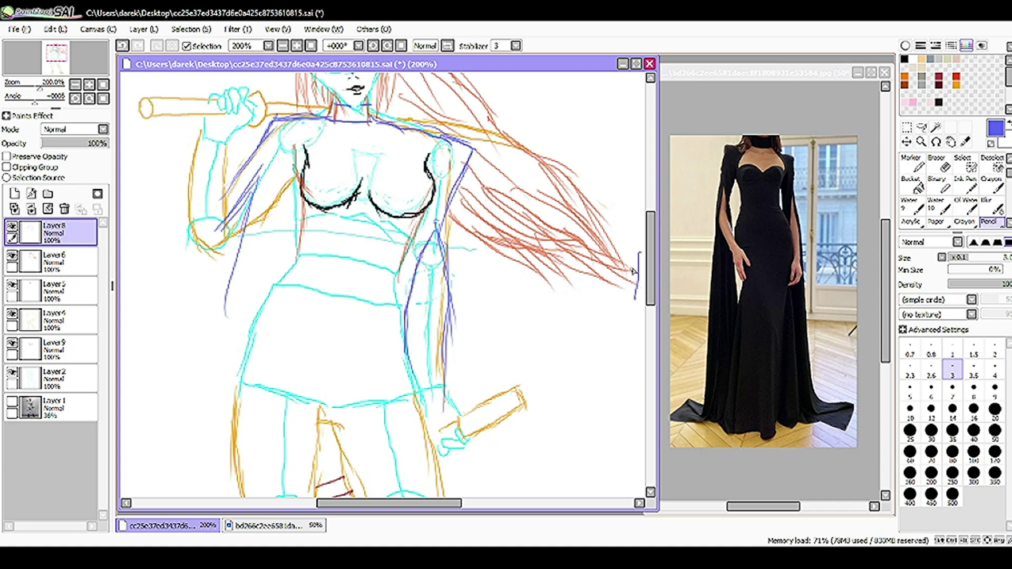
{"action": "left_click_drag", "start_coordinate": [417, 282], "coordinate": [411, 379]}
{"action": "scroll", "coordinate": [435, 211], "scroll_direction": "down", "scroll_amount": 5}
{"action": "scroll", "coordinate": [435, 211], "scroll_direction": "down", "scroll_amount": 2}
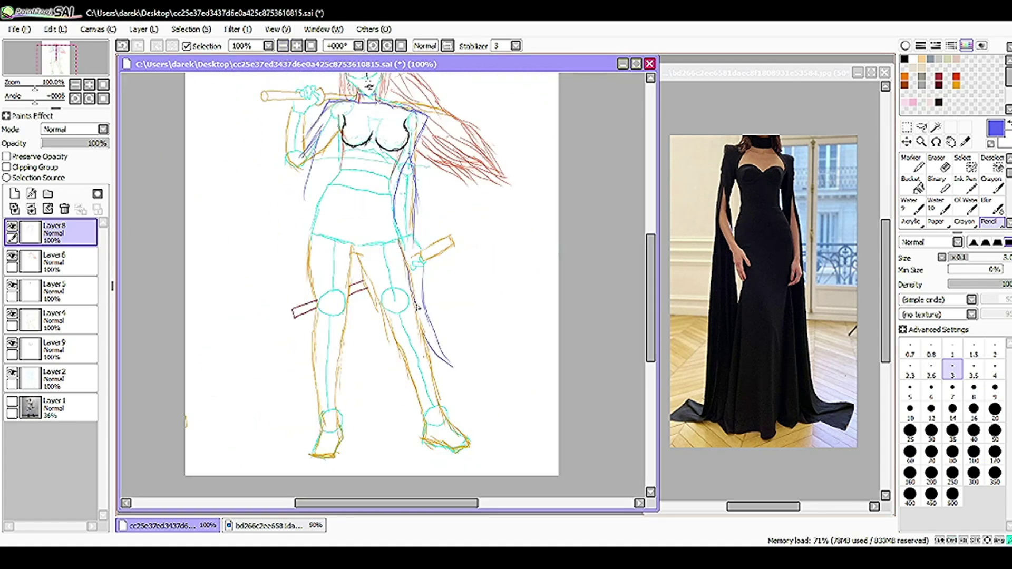
Draw the long hanging cape sleeve of the viewer's-left arm in blue, from the elbow down past the knee
{"action": "left_click_drag", "start_coordinate": [282, 144], "coordinate": [298, 357]}
{"action": "left_click_drag", "start_coordinate": [290, 279], "coordinate": [298, 345]}
{"action": "left_click_drag", "start_coordinate": [306, 198], "coordinate": [287, 337]}
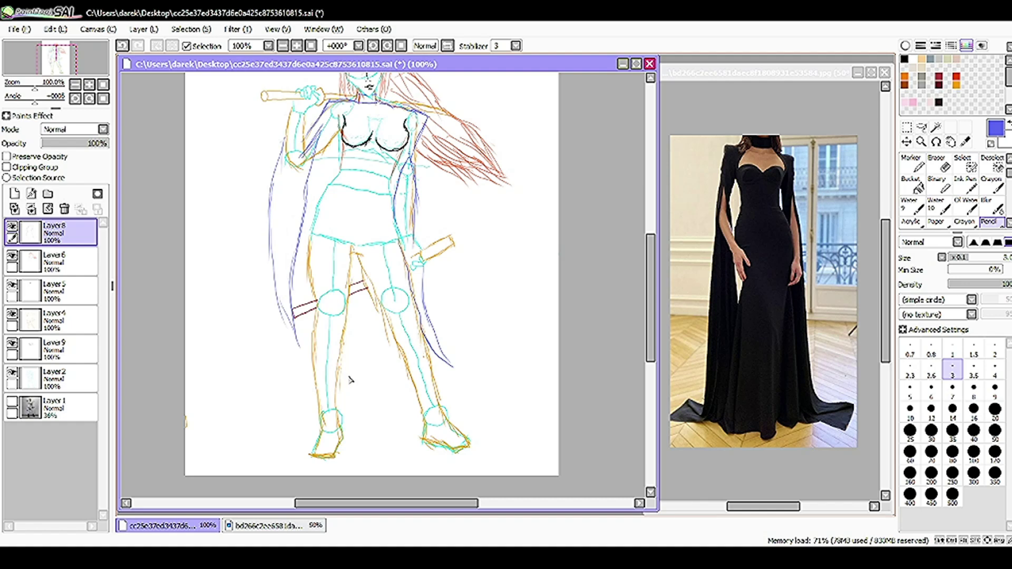
Draw blue lines from the collar to both sides of the chest and a sweetheart neckline over the breasts on Layer8
{"action": "scroll", "coordinate": [527, 296], "scroll_direction": "up", "scroll_amount": 1}
{"action": "left_click_drag", "start_coordinate": [650, 282], "coordinate": [651, 237]}
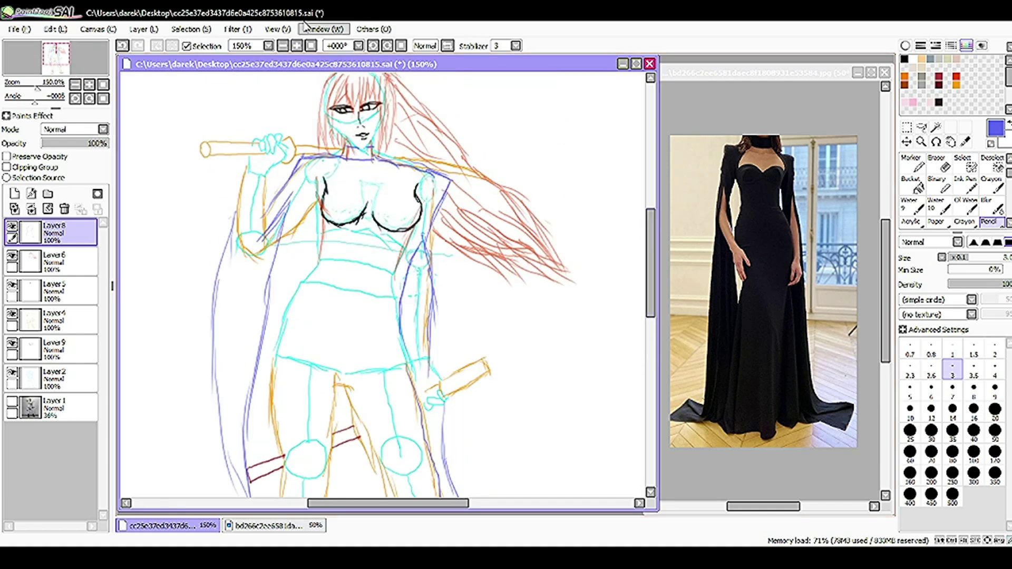
{"action": "scroll", "coordinate": [416, 266], "scroll_direction": "up", "scroll_amount": 1}
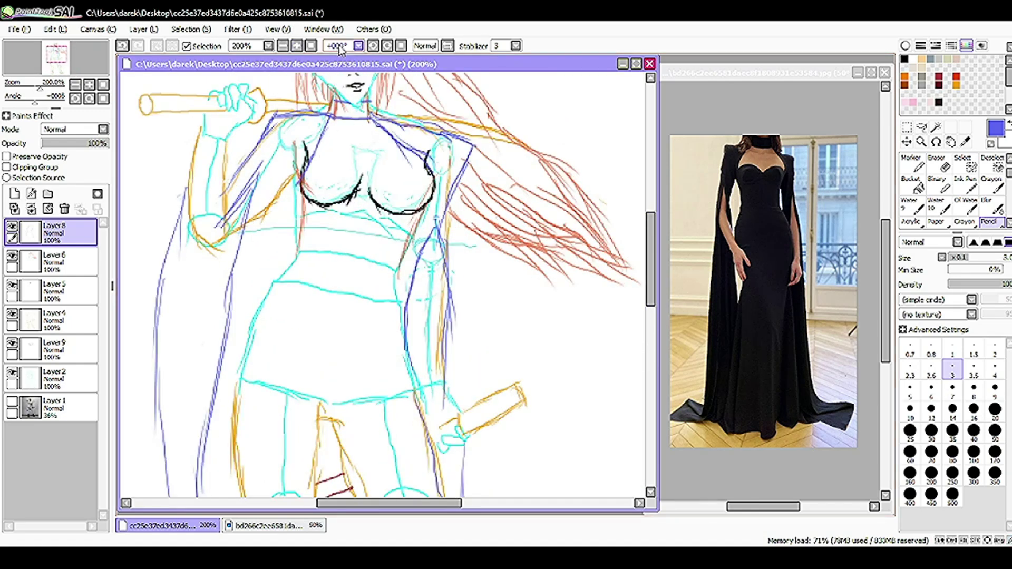
{"action": "scroll", "coordinate": [385, 288], "scroll_direction": "up", "scroll_amount": 1}
{"action": "left_click_drag", "start_coordinate": [272, 113], "coordinate": [356, 87]}
{"action": "key", "text": "ctrl+z"}
{"action": "left_click_drag", "start_coordinate": [271, 87], "coordinate": [416, 79]}
{"action": "key", "text": "ctrl+z"}
{"action": "scroll", "coordinate": [587, 240], "scroll_direction": "up", "scroll_amount": 3}
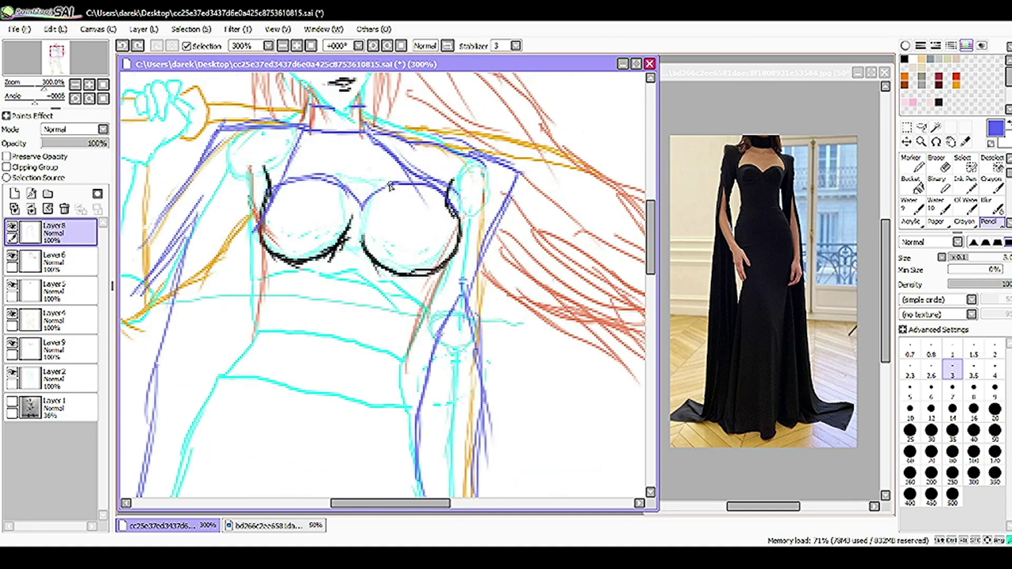
{"action": "scroll", "coordinate": [390, 186], "scroll_direction": "down", "scroll_amount": 2}
{"action": "scroll", "coordinate": [654, 280], "scroll_direction": "down", "scroll_amount": 5}
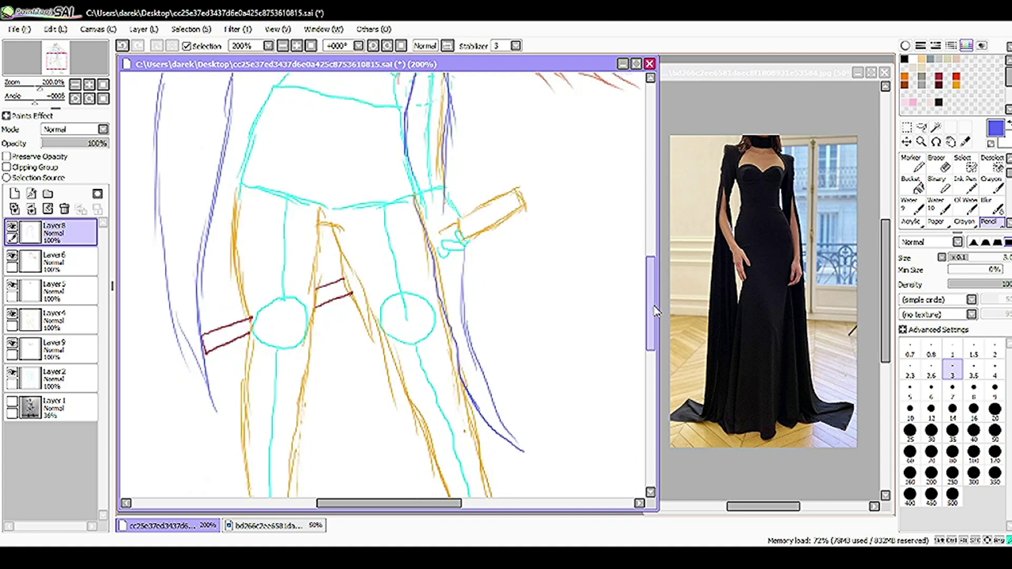
Draw a curved blue line across the upper thighs, spanning from the outer edge of one thigh to the other
{"action": "key", "text": "ctrl+z"}
{"action": "left_click_drag", "start_coordinate": [360, 227], "coordinate": [499, 179]}
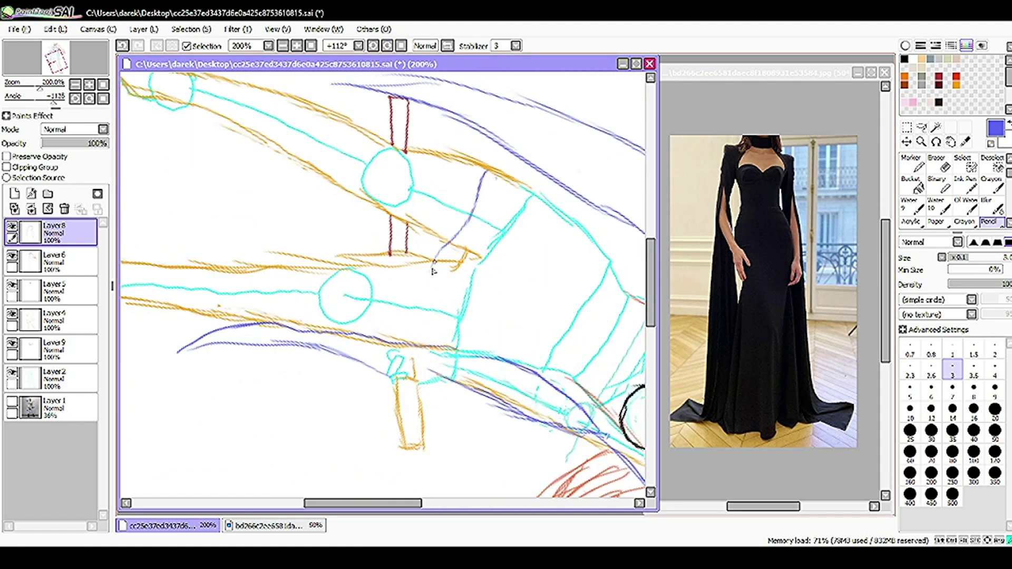
{"action": "key", "text": "Home"}
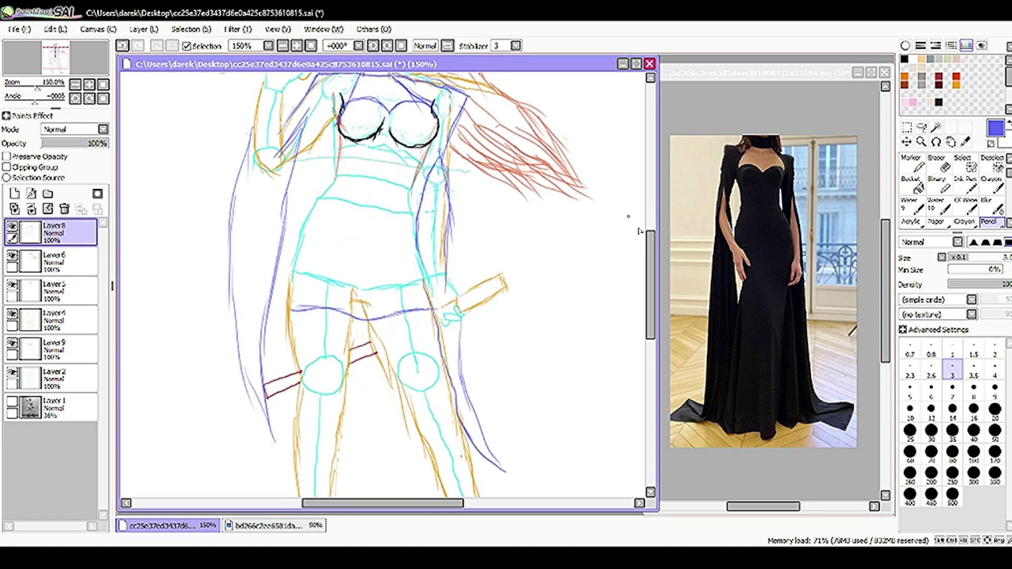
Try a long pointed skirt panel in blue, falling beside the viewer's-left leg with its hem sweeping across the shins
{"action": "scroll", "coordinate": [290, 223], "scroll_direction": "down", "scroll_amount": 3}
{"action": "left_click_drag", "start_coordinate": [273, 283], "coordinate": [238, 418]}
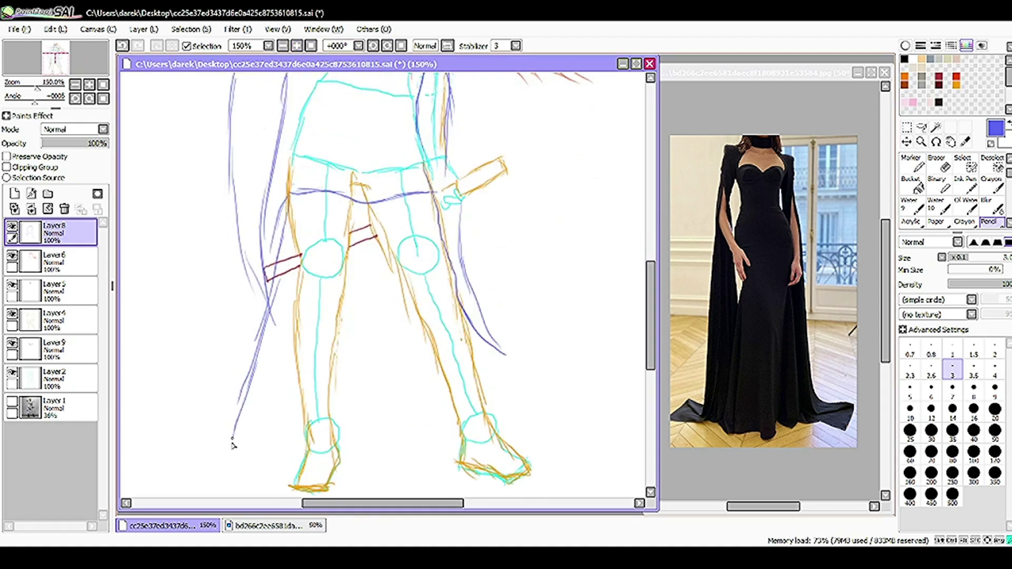
{"action": "key", "text": "ctrl+z"}
{"action": "left_click_drag", "start_coordinate": [410, 315], "coordinate": [349, 482]}
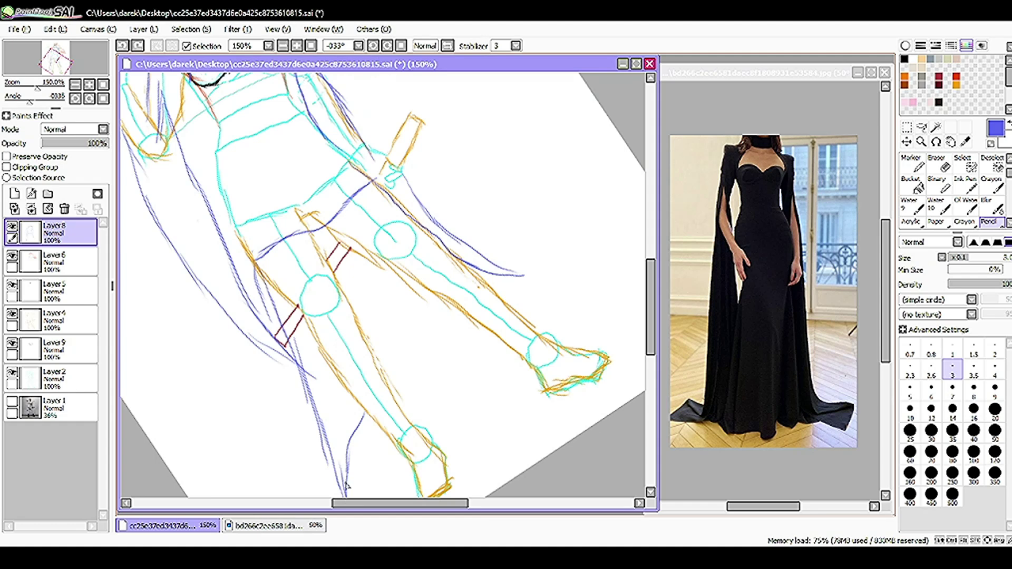
{"action": "key", "text": "ctrl+z"}
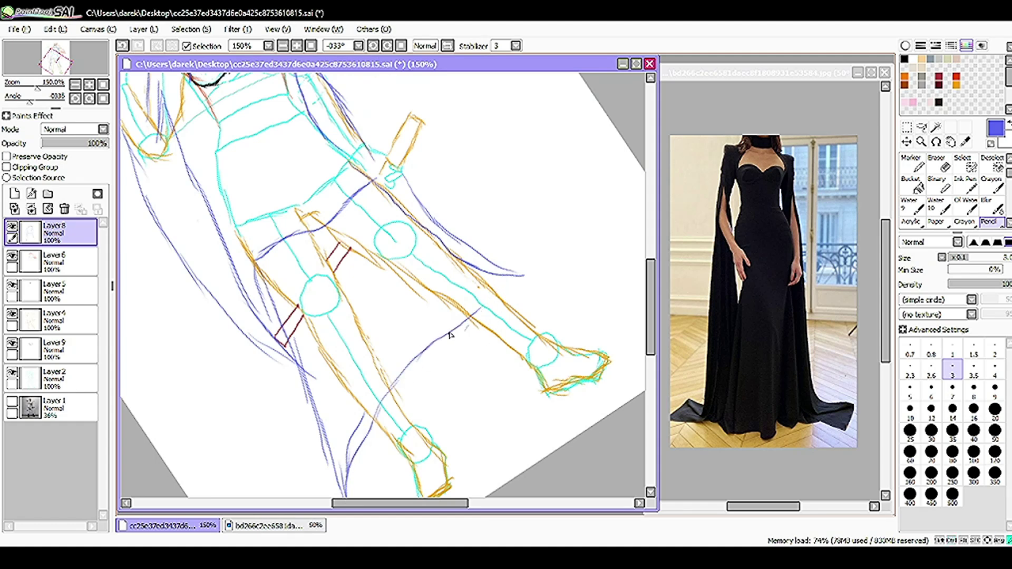
{"action": "left_click_drag", "start_coordinate": [572, 279], "coordinate": [351, 467]}
{"action": "key", "text": "ctrl+z"}
{"action": "left_click_drag", "start_coordinate": [400, 400], "coordinate": [359, 458]}
{"action": "key", "text": "Home"}
{"action": "key", "text": "ctrl+z"}
{"action": "key", "text": "ctrl+z"}
{"action": "key", "text": "ctrl+z"}
{"action": "key", "text": "ctrl+z"}
{"action": "key", "text": "ctrl+z"}
{"action": "key", "text": "ctrl+z"}
{"action": "key", "text": "ctrl+z"}
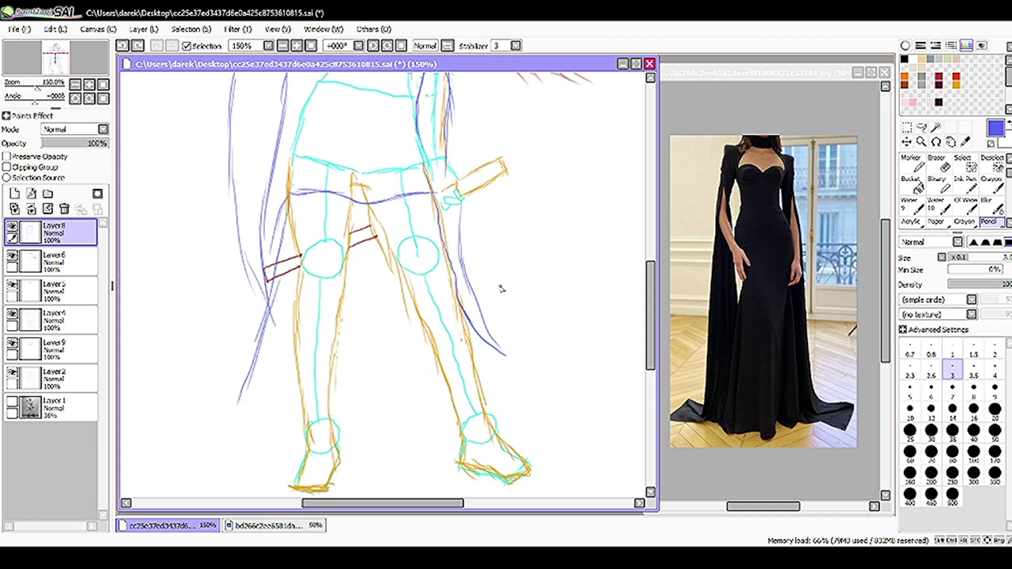
Outline the shoe on the viewer's-left foot in blue, with a rounded toe, side edges and a thick strap below the ankle
{"action": "left_click", "coordinate": [674, 273]}
{"action": "left_click", "coordinate": [523, 205]}
{"action": "scroll", "coordinate": [523, 205], "scroll_direction": "down", "scroll_amount": 3}
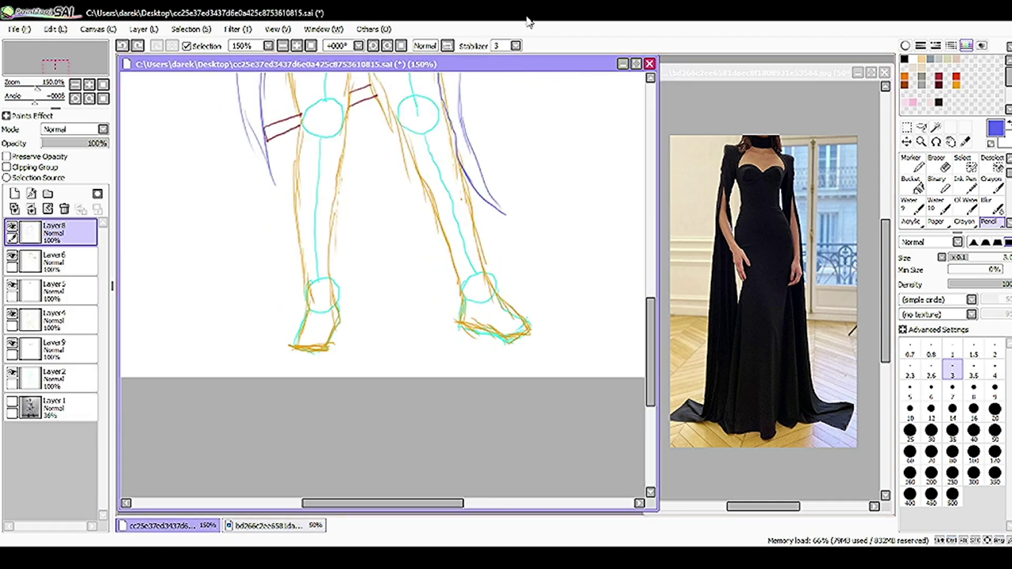
{"action": "key", "text": "ctrl+plus"}
{"action": "left_click_drag", "start_coordinate": [224, 244], "coordinate": [231, 382]}
{"action": "key", "text": "ctrl+z"}
{"action": "left_click_drag", "start_coordinate": [232, 314], "coordinate": [210, 416]}
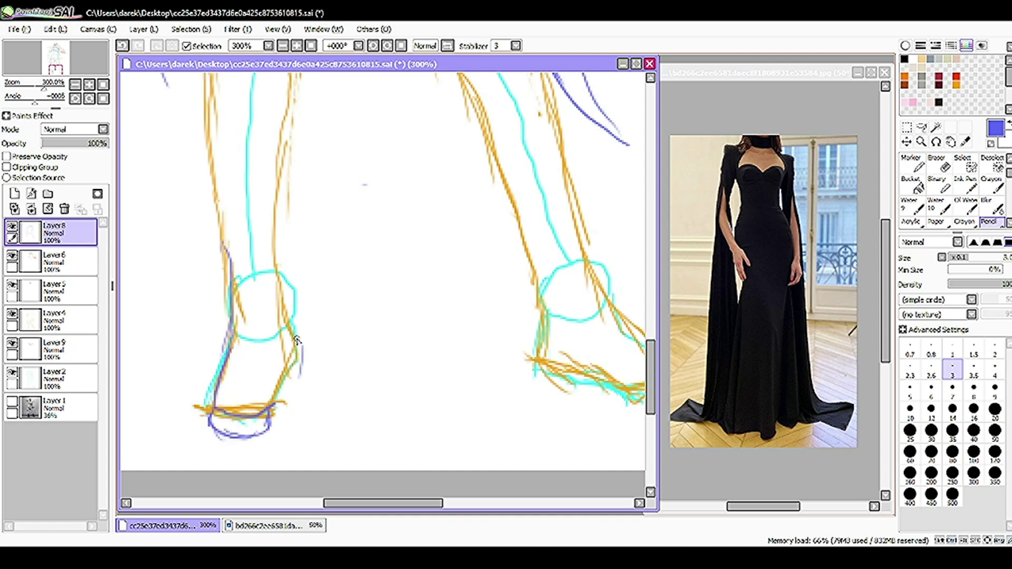
{"action": "left_click_drag", "start_coordinate": [295, 363], "coordinate": [279, 411]}
{"action": "left_click_drag", "start_coordinate": [238, 328], "coordinate": [221, 380]}
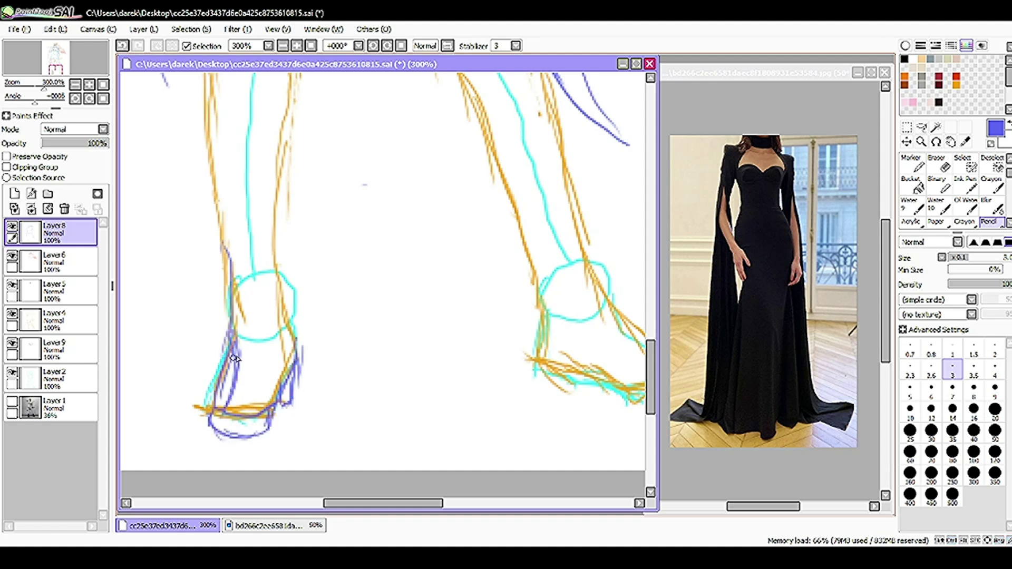
{"action": "left_click_drag", "start_coordinate": [279, 284], "coordinate": [279, 366]}
{"action": "left_click_drag", "start_coordinate": [294, 318], "coordinate": [238, 341]}
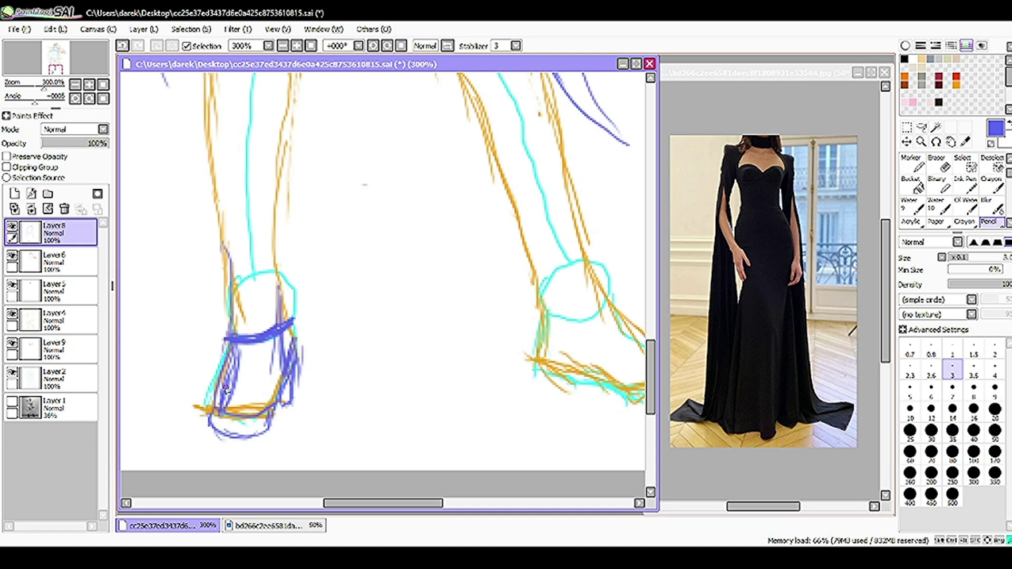
Reshape the viewer's-left shoe with a squared toe, erase its thick strap and draw a band higher around the ankle
{"action": "key", "text": "e"}
{"action": "left_click_drag", "start_coordinate": [211, 417], "coordinate": [268, 424]}
{"action": "key", "text": "n"}
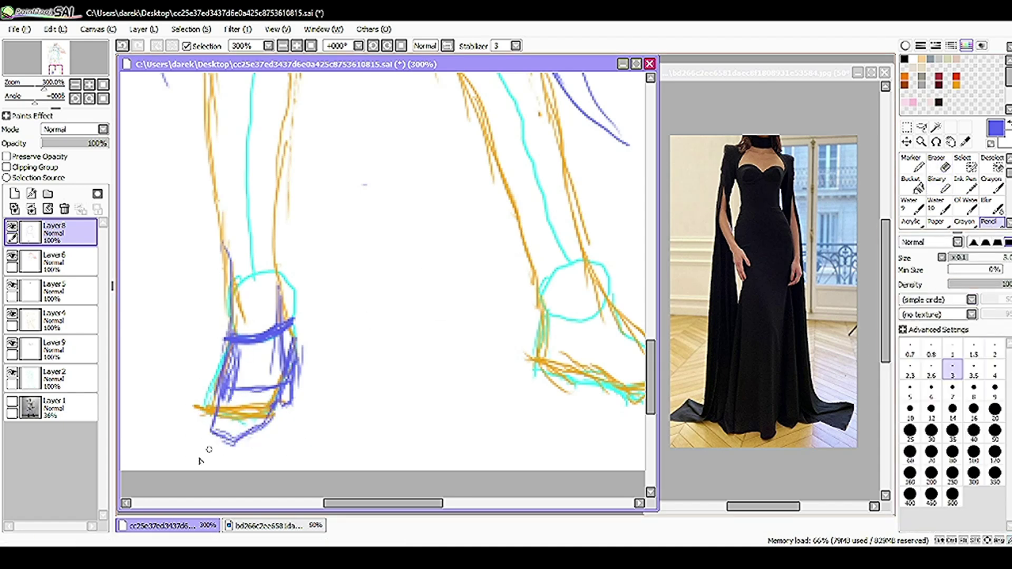
{"action": "key", "text": "ctrl+z"}
{"action": "key", "text": "ctrl+z"}
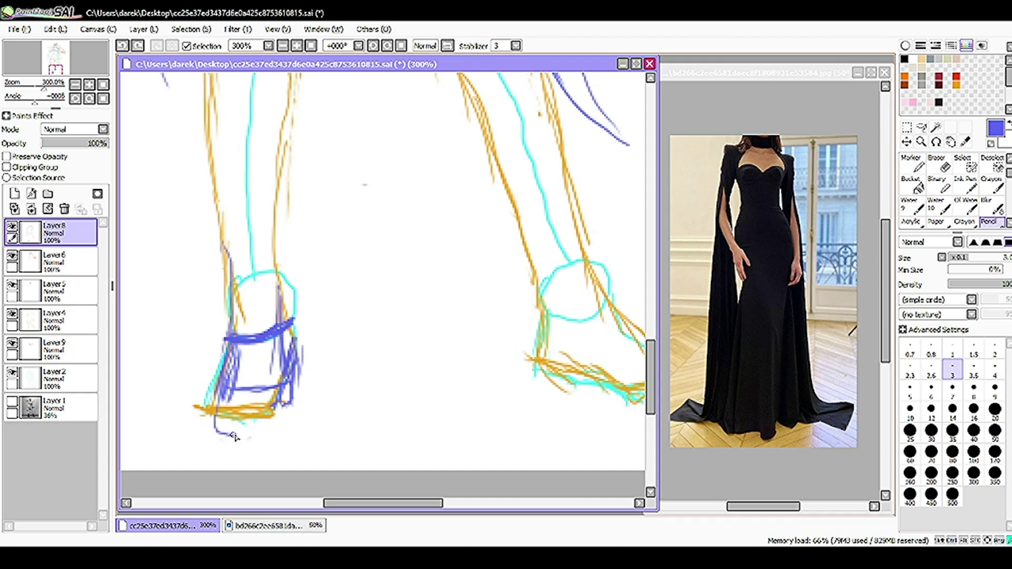
{"action": "key", "text": "e"}
{"action": "mouse_move", "coordinate": [263, 336]}
{"action": "left_mouse_down"}
{"action": "mouse_move", "coordinate": [220, 334]}
{"action": "mouse_move", "coordinate": [247, 340]}
{"action": "left_mouse_up"}
{"action": "key", "text": "n"}
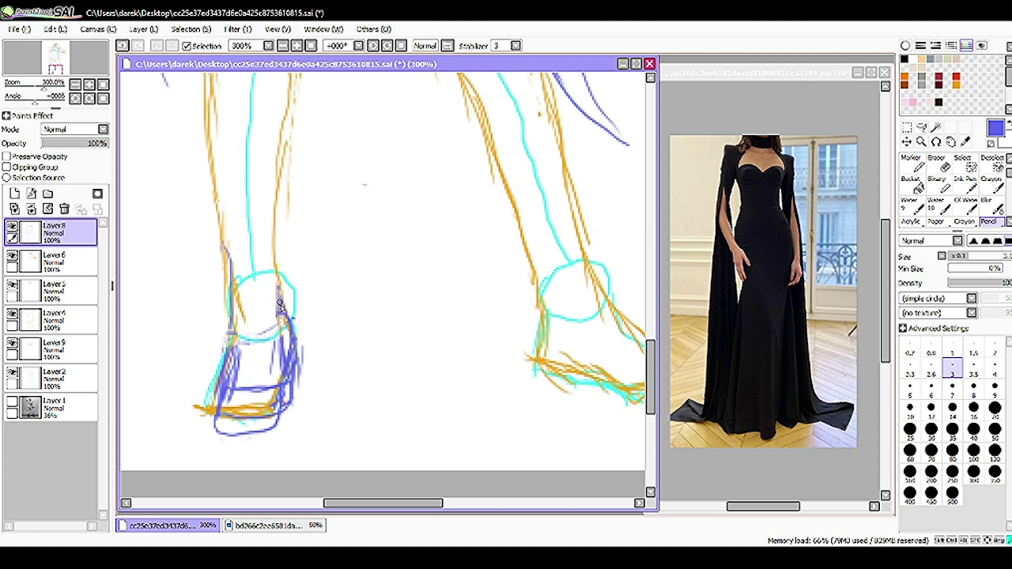
{"action": "left_click_drag", "start_coordinate": [235, 306], "coordinate": [218, 360]}
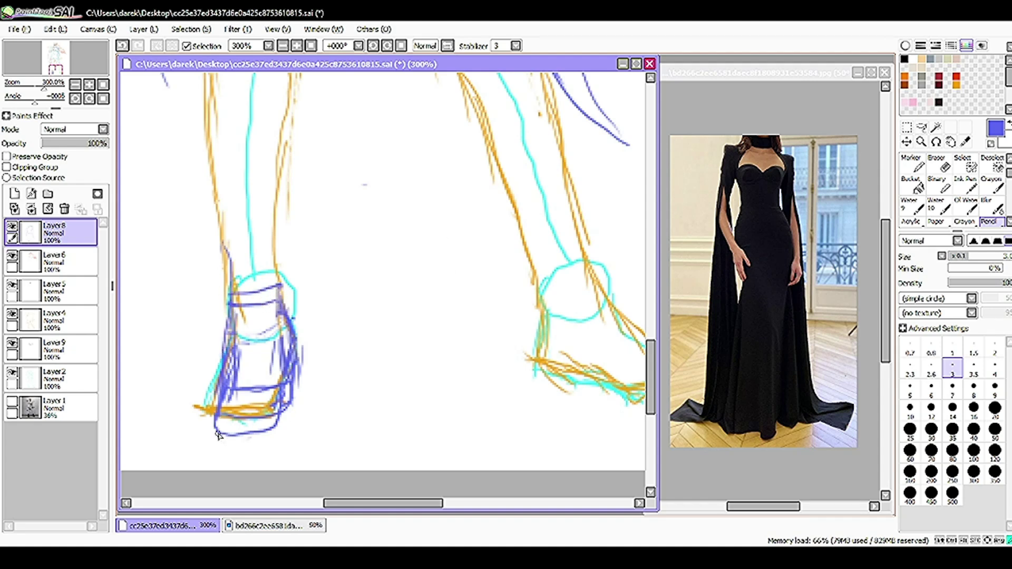
Try a narrow pointed blue shoe over the viewer's-right foot, with lines running up the lower leg
{"action": "left_click_drag", "start_coordinate": [408, 504], "coordinate": [456, 499]}
{"action": "left_click_drag", "start_coordinate": [376, 221], "coordinate": [405, 335]}
{"action": "left_click_drag", "start_coordinate": [393, 296], "coordinate": [435, 367]}
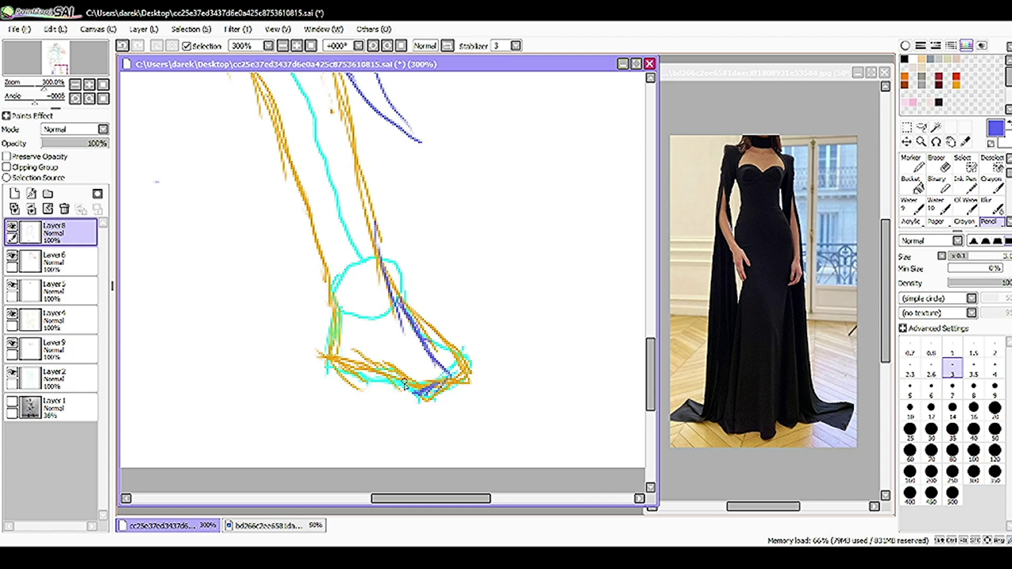
{"action": "left_click_drag", "start_coordinate": [309, 190], "coordinate": [375, 354]}
{"action": "key", "text": "ctrl+z"}
{"action": "key", "text": "ctrl+z"}
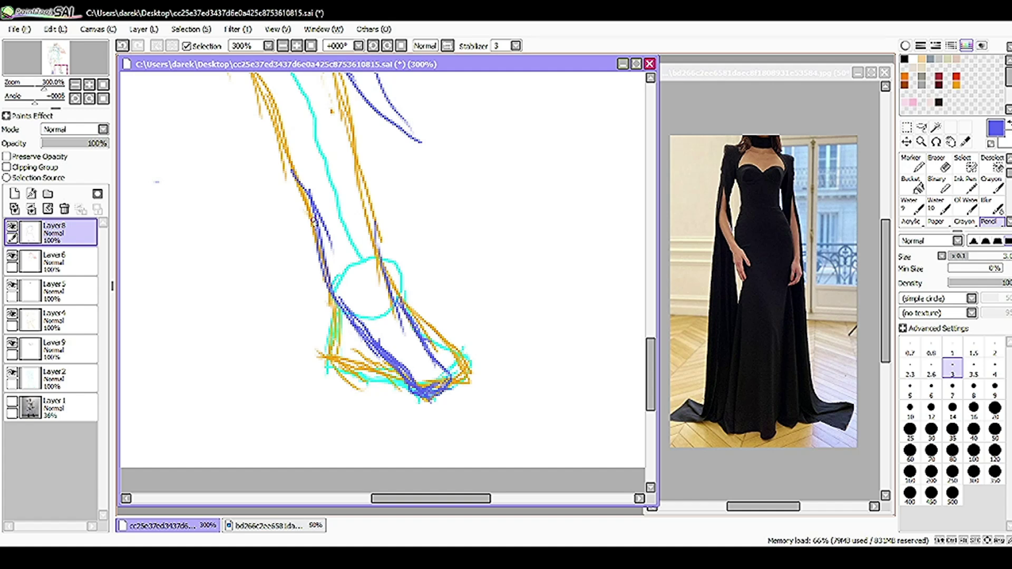
{"action": "key", "text": "ctrl+z"}
{"action": "key", "text": "ctrl+z"}
{"action": "key", "text": "ctrl+z"}
{"action": "key", "text": "ctrl+z"}
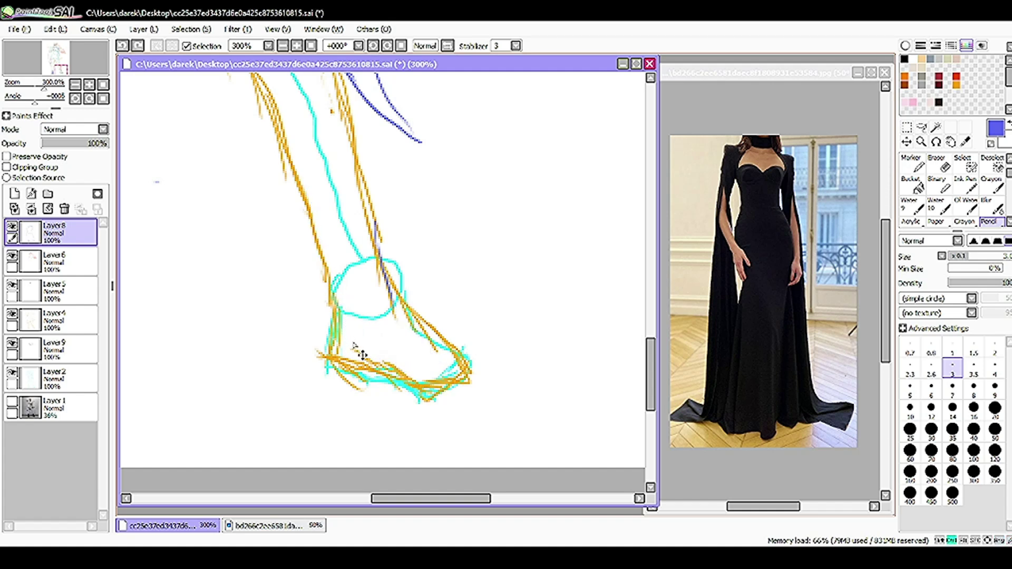
Outline the viewer's-right shoe in blue with ankle lines, a front edge down to the toe and a curved sole edge
{"action": "left_click_drag", "start_coordinate": [376, 224], "coordinate": [430, 328]}
{"action": "key", "text": "ctrl+z"}
{"action": "left_click_drag", "start_coordinate": [345, 346], "coordinate": [422, 390]}
{"action": "key", "text": "ctrl+z"}
{"action": "mouse_move", "coordinate": [319, 256]}
{"action": "left_mouse_down"}
{"action": "mouse_move", "coordinate": [403, 363]}
{"action": "mouse_move", "coordinate": [473, 367]}
{"action": "left_mouse_up"}
{"action": "key", "text": "ctrl+z"}
{"action": "left_click_drag", "start_coordinate": [315, 248], "coordinate": [348, 313]}
{"action": "left_click_drag", "start_coordinate": [330, 269], "coordinate": [440, 381]}
{"action": "key", "text": "ctrl+z"}
{"action": "left_click_drag", "start_coordinate": [376, 237], "coordinate": [472, 364]}
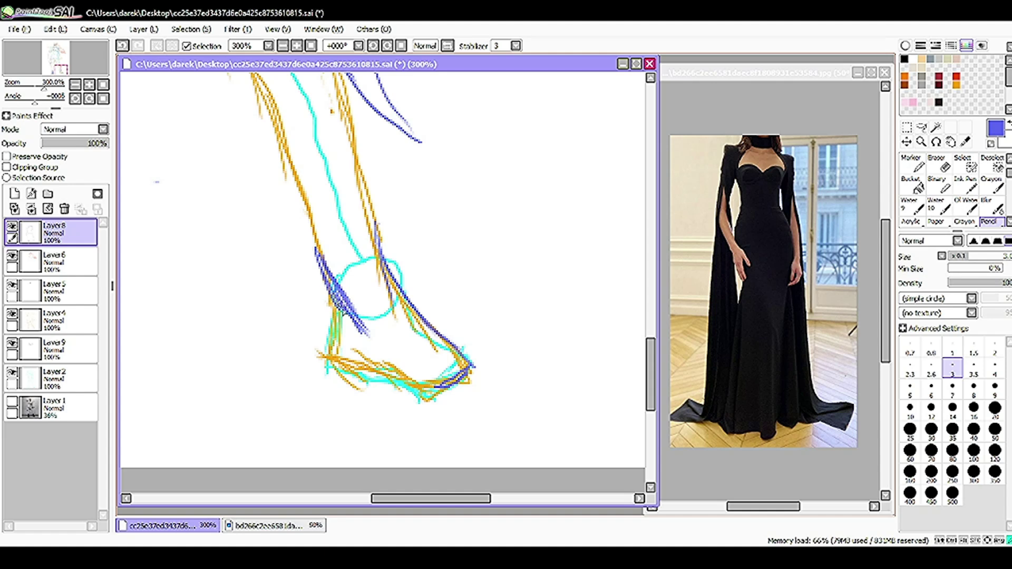
{"action": "key", "text": "ctrl+z"}
{"action": "left_click_drag", "start_coordinate": [388, 361], "coordinate": [454, 392]}
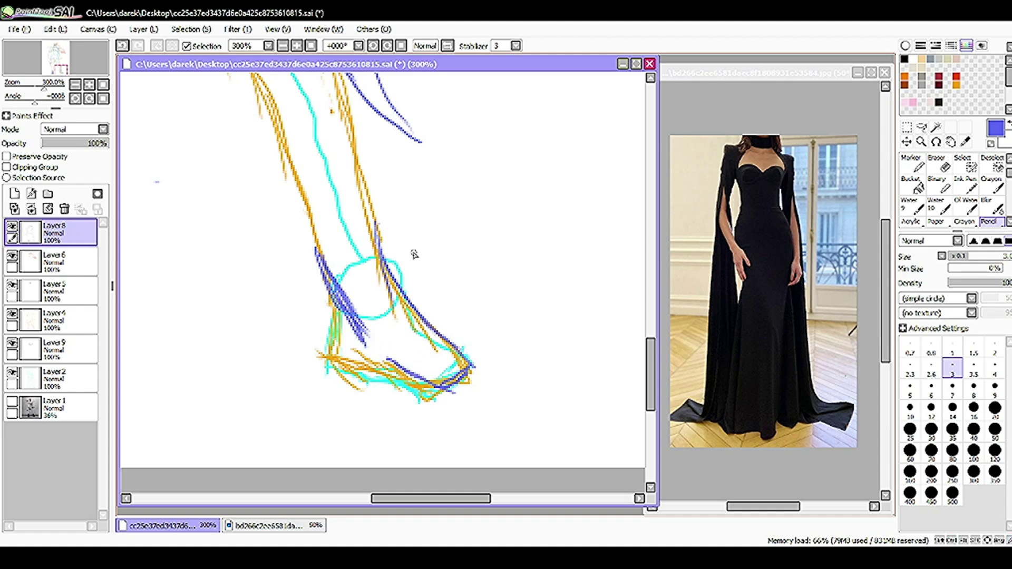
Erase stray blue strokes between the ankle and instep of the viewer's-right shoe
{"action": "left_click_drag", "start_coordinate": [336, 321], "coordinate": [398, 370]}
{"action": "key", "text": "ctrl+z"}
{"action": "key", "text": "ctrl+z"}
{"action": "key", "text": "e"}
{"action": "mouse_move", "coordinate": [337, 323]}
{"action": "left_mouse_down"}
{"action": "mouse_move", "coordinate": [369, 342]}
{"action": "mouse_move", "coordinate": [399, 316]}
{"action": "left_mouse_up"}
{"action": "key", "text": "n"}
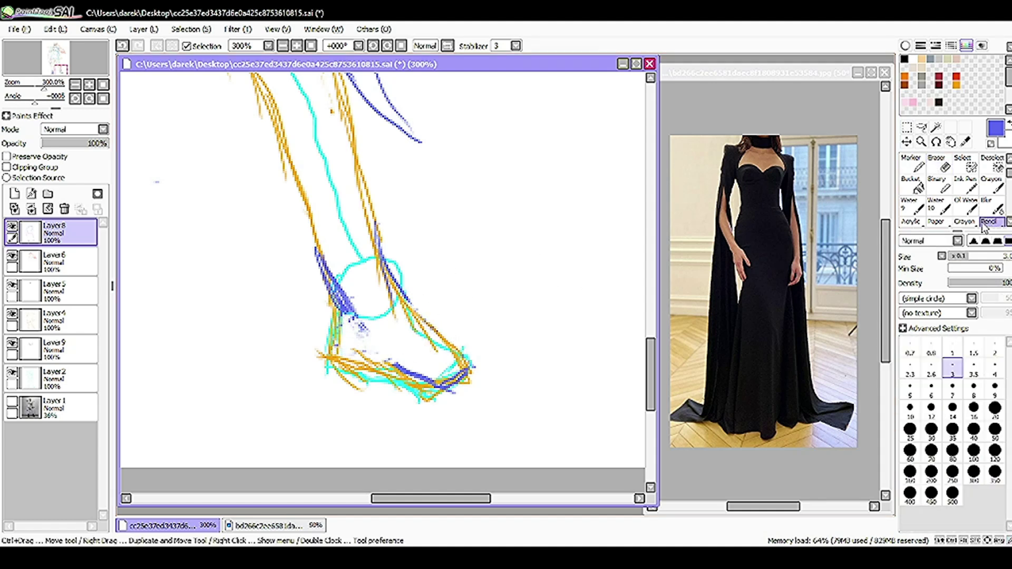
Redraw the viewer's-right shoe with a firmer front edge, a blocky toe platform and strokes forming the heel
{"action": "mouse_move", "coordinate": [431, 336]}
{"action": "left_mouse_down"}
{"action": "mouse_move", "coordinate": [467, 379]}
{"action": "mouse_move", "coordinate": [438, 406]}
{"action": "left_mouse_up"}
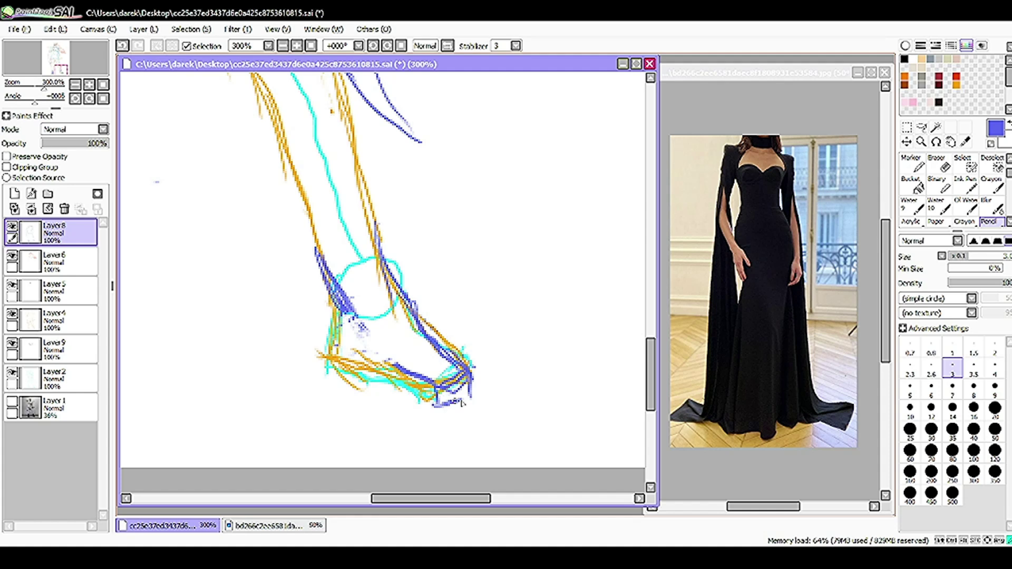
{"action": "key", "text": "ctrl+z"}
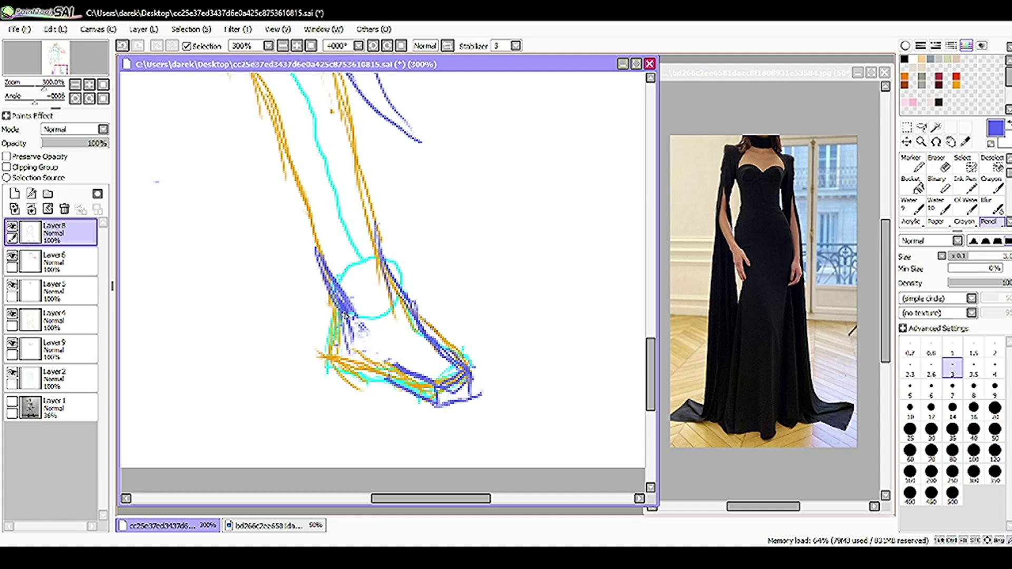
{"action": "key", "text": "ctrl+z"}
{"action": "left_click_drag", "start_coordinate": [343, 295], "coordinate": [398, 358]}
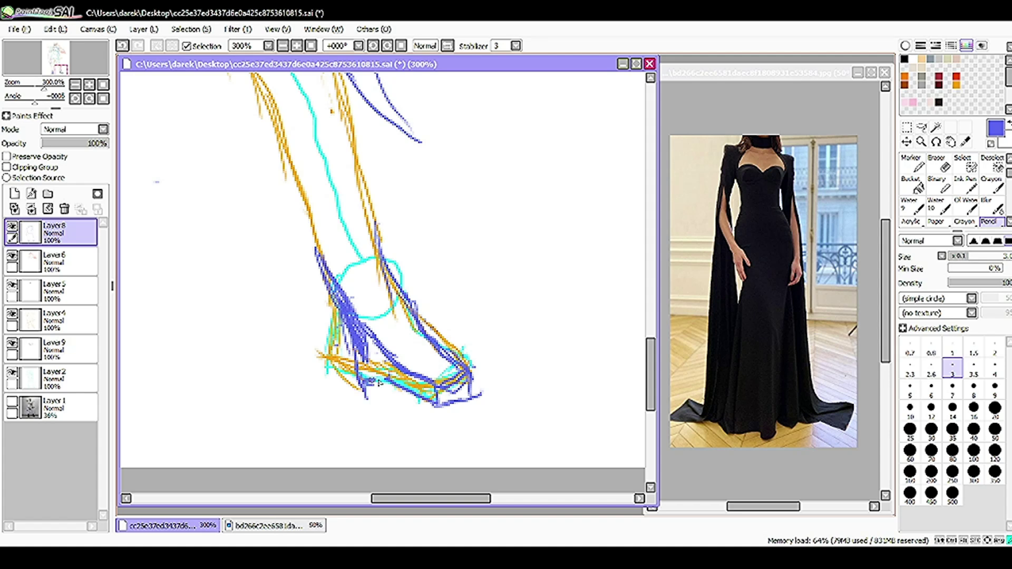
{"action": "mouse_move", "coordinate": [428, 506]}
{"action": "left_mouse_down"}
{"action": "mouse_move", "coordinate": [381, 498]}
{"action": "mouse_move", "coordinate": [397, 498]}
{"action": "left_mouse_up"}
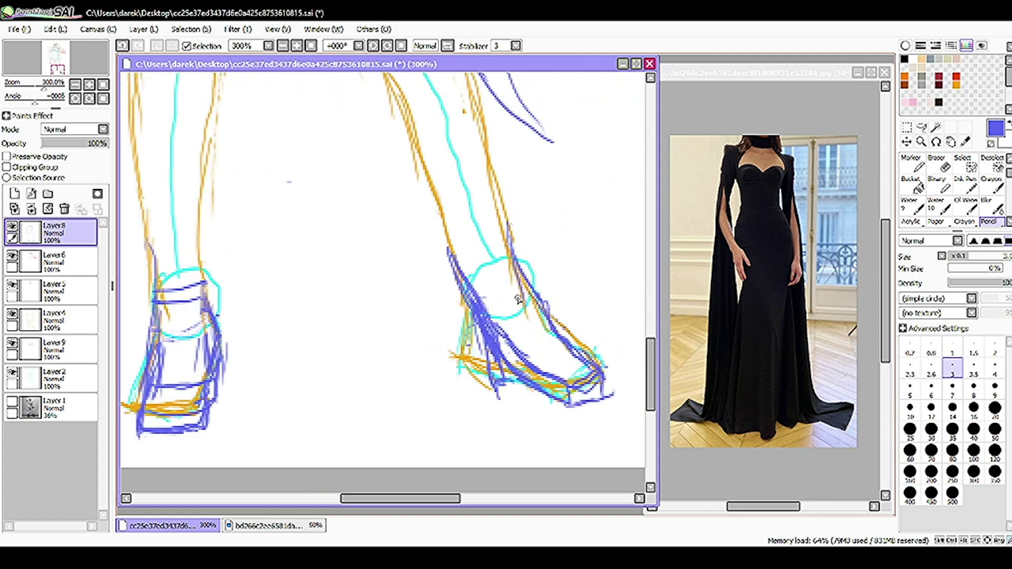
Round off the toe of the viewer's-right shoe and rebuild its heel with heavier blue strokes
{"action": "key", "text": "e"}
{"action": "left_click", "coordinate": [989, 221]}
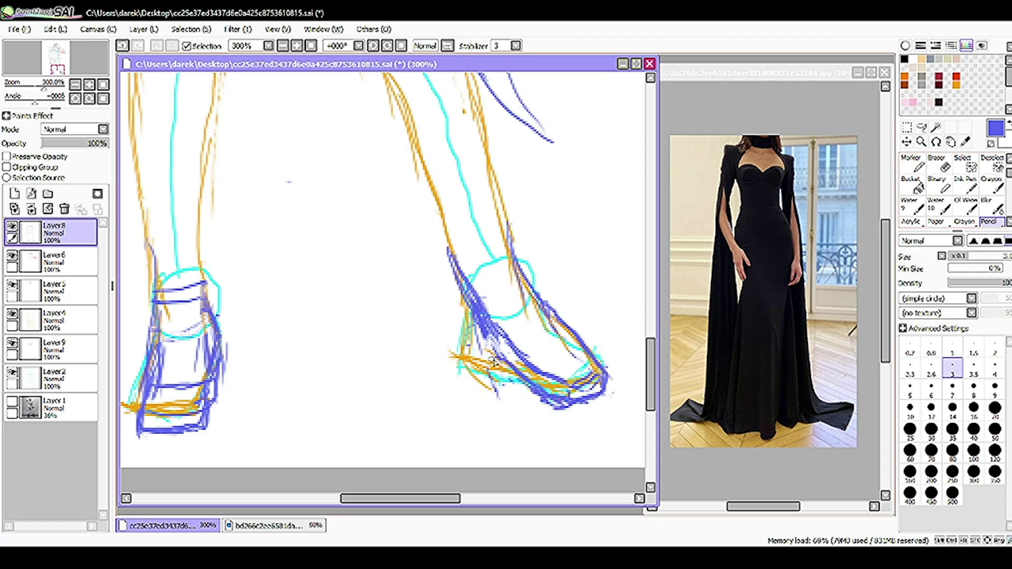
{"action": "left_click_drag", "start_coordinate": [475, 335], "coordinate": [491, 386]}
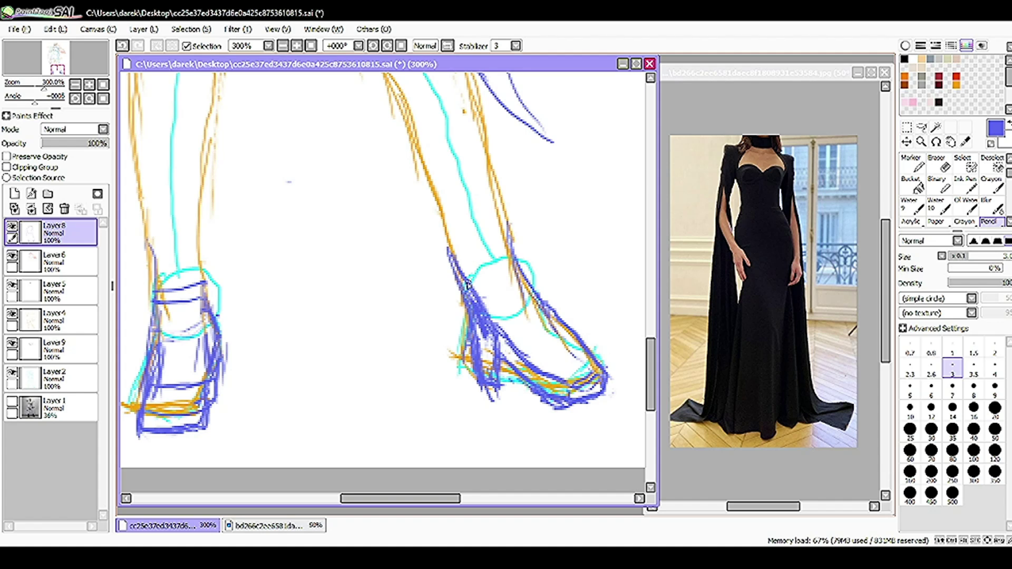
Erase the lower toe platform and heel bottom of the viewer's-right shoe, leaving a slimmer, darker sole
{"action": "left_click", "coordinate": [936, 164]}
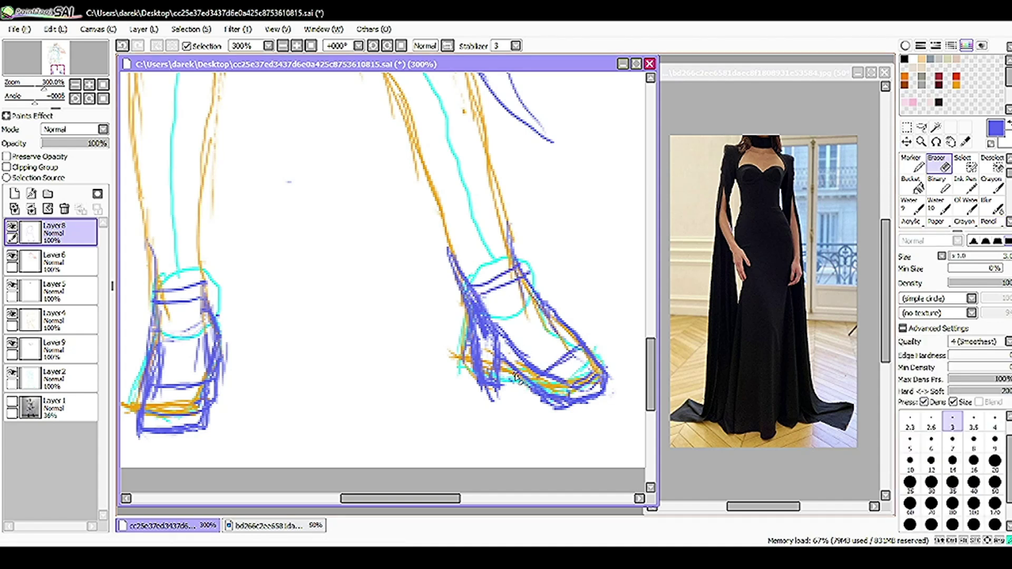
{"action": "left_click_drag", "start_coordinate": [601, 382], "coordinate": [554, 403]}
{"action": "left_click", "coordinate": [989, 221]}
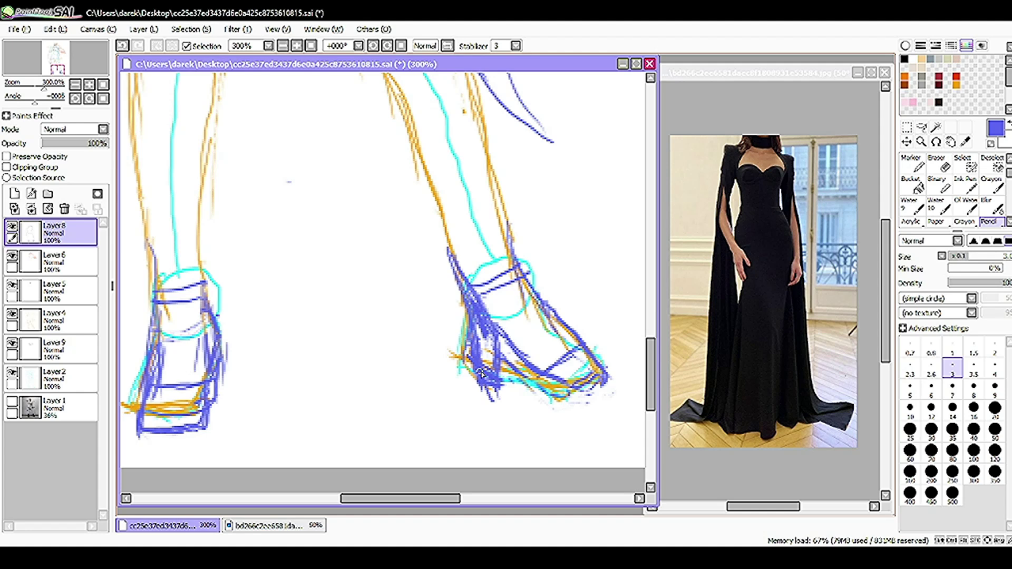
{"action": "key", "text": "e"}
{"action": "mouse_move", "coordinate": [472, 358]}
{"action": "left_mouse_down"}
{"action": "mouse_move", "coordinate": [491, 380]}
{"action": "mouse_move", "coordinate": [477, 396]}
{"action": "left_mouse_up"}
{"action": "left_click_drag", "start_coordinate": [506, 364], "coordinate": [469, 353]}
{"action": "key", "text": "n"}
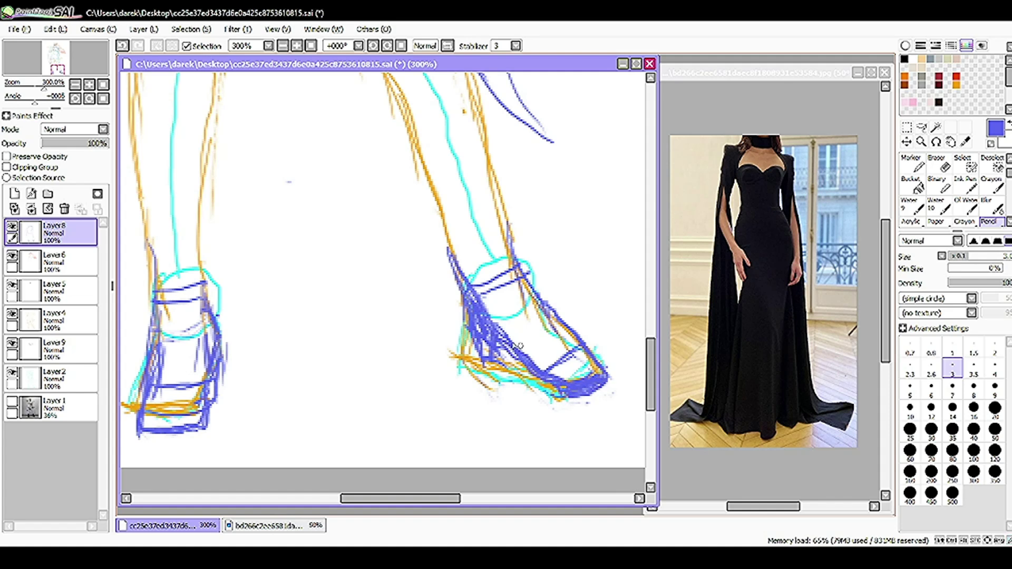
Erase the toe strap on the viewer's-right shoe and redraw the toe and ankle straps in bolder blue
{"action": "key", "text": "e"}
{"action": "left_click_drag", "start_coordinate": [562, 363], "coordinate": [576, 350]}
{"action": "key", "text": "n"}
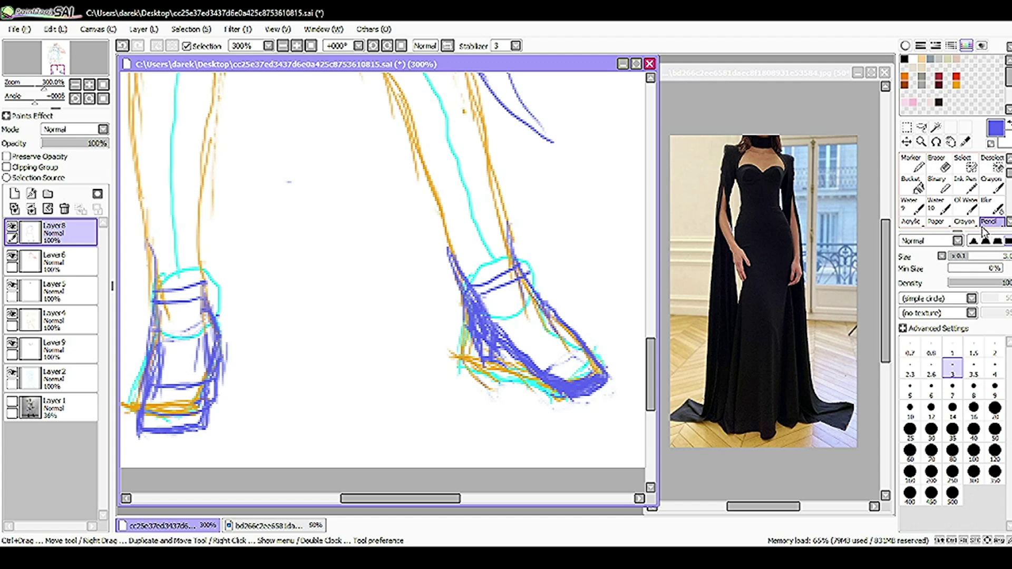
{"action": "left_click_drag", "start_coordinate": [520, 374], "coordinate": [571, 343]}
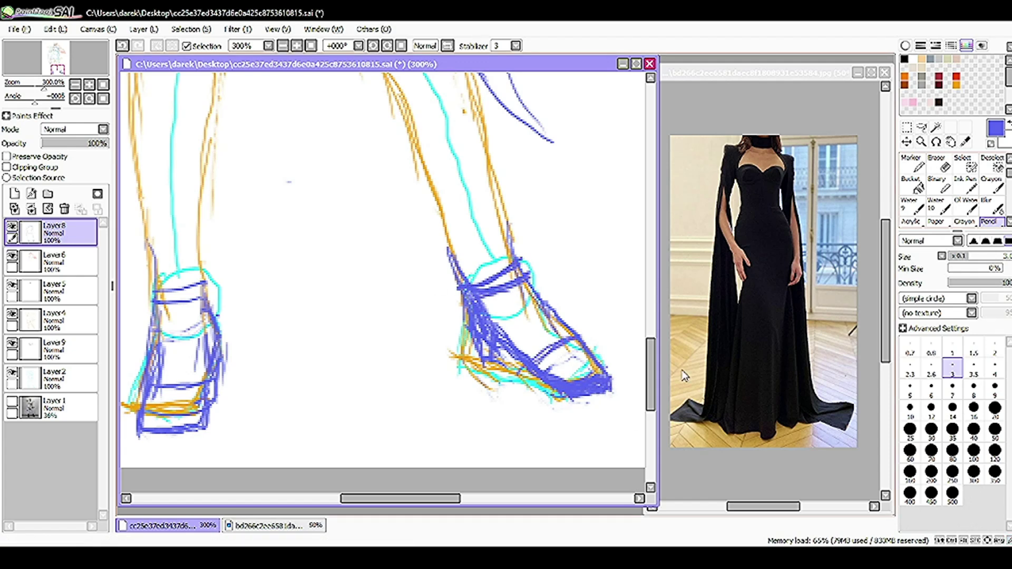
Create a linework layer, enlarge the canvas window and trace both sides of the jaw with black Curve lines
{"action": "key", "text": "ctrl+minus"}
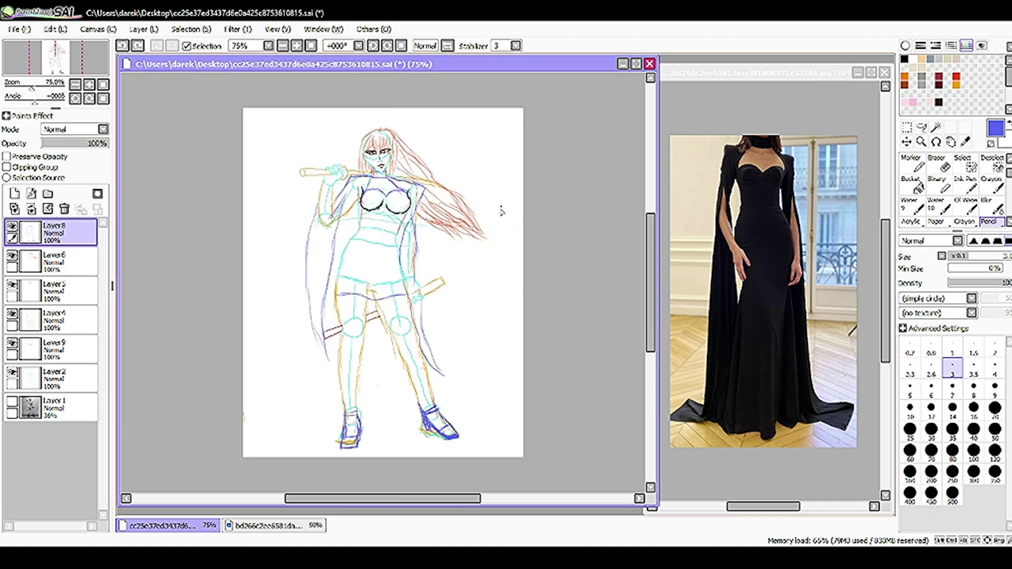
{"action": "left_click", "coordinate": [31, 193]}
{"action": "scroll", "coordinate": [451, 125], "scroll_direction": "up", "scroll_amount": 6}
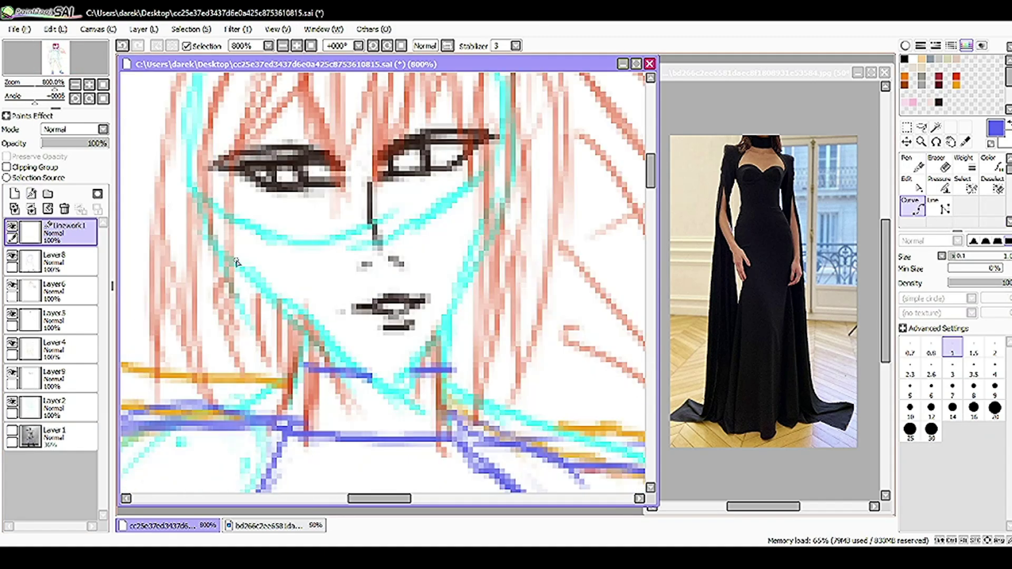
{"action": "left_click", "coordinate": [636, 64]}
{"action": "mouse_move", "coordinate": [348, 259]}
{"action": "left_mouse_down"}
{"action": "mouse_move", "coordinate": [506, 389]}
{"action": "mouse_move", "coordinate": [551, 391]}
{"action": "left_mouse_up"}
{"action": "left_click_drag", "start_coordinate": [604, 238], "coordinate": [524, 381]}
Trace the bangs over the middle and viewer's-right part of the forehead with black Curve strokes
{"action": "mouse_move", "coordinate": [477, 128]}
{"action": "left_mouse_down"}
{"action": "mouse_move", "coordinate": [468, 216]}
{"action": "mouse_move", "coordinate": [514, 329]}
{"action": "left_mouse_up"}
{"action": "left_click_drag", "start_coordinate": [501, 150], "coordinate": [515, 322]}
{"action": "left_click_drag", "start_coordinate": [540, 123], "coordinate": [509, 303]}
{"action": "left_click_drag", "start_coordinate": [553, 201], "coordinate": [532, 343]}
{"action": "left_click_drag", "start_coordinate": [588, 108], "coordinate": [553, 279]}
{"action": "left_click_drag", "start_coordinate": [560, 121], "coordinate": [552, 290]}
{"action": "left_click_drag", "start_coordinate": [606, 161], "coordinate": [582, 273]}
{"action": "mouse_move", "coordinate": [625, 114]}
{"action": "left_mouse_down"}
{"action": "mouse_move", "coordinate": [609, 242]}
{"action": "mouse_move", "coordinate": [635, 337]}
{"action": "left_mouse_up"}
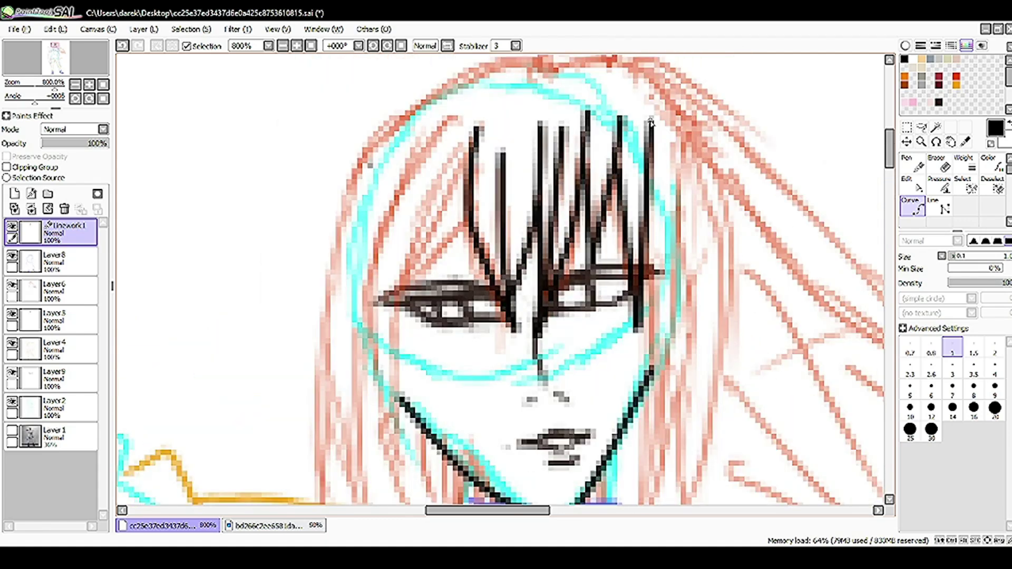
Trace the viewer's-left bangs and the side strands running down beside the cheek in black
{"action": "left_click_drag", "start_coordinate": [464, 276], "coordinate": [385, 261]}
{"action": "left_click_drag", "start_coordinate": [384, 209], "coordinate": [311, 298]}
{"action": "left_click_drag", "start_coordinate": [382, 123], "coordinate": [319, 253]}
{"action": "left_click_drag", "start_coordinate": [375, 101], "coordinate": [298, 222]}
{"action": "left_click_drag", "start_coordinate": [305, 179], "coordinate": [293, 364]}
{"action": "left_click_drag", "start_coordinate": [295, 227], "coordinate": [330, 453]}
{"action": "left_click_drag", "start_coordinate": [319, 282], "coordinate": [324, 445]}
{"action": "left_click_drag", "start_coordinate": [295, 258], "coordinate": [295, 316]}
Trace the hair strands on the viewer's-right side of the face in black
{"action": "left_click_drag", "start_coordinate": [580, 224], "coordinate": [580, 369]}
{"action": "scroll", "coordinate": [580, 369], "scroll_direction": "down", "scroll_amount": 3}
{"action": "left_click_drag", "start_coordinate": [579, 246], "coordinate": [567, 363]}
{"action": "left_click_drag", "start_coordinate": [601, 180], "coordinate": [588, 269]}
{"action": "mouse_move", "coordinate": [593, 258]}
{"action": "left_mouse_down"}
{"action": "mouse_move", "coordinate": [572, 343]}
{"action": "mouse_move", "coordinate": [588, 335]}
{"action": "left_mouse_up"}
{"action": "left_click_drag", "start_coordinate": [612, 287], "coordinate": [590, 351]}
{"action": "left_click_drag", "start_coordinate": [625, 108], "coordinate": [601, 313]}
{"action": "left_click_drag", "start_coordinate": [622, 60], "coordinate": [580, 196]}
Outline the crown of the hair in black, curving from the central parting down both sides of the head
{"action": "scroll", "coordinate": [580, 211], "scroll_direction": "up", "scroll_amount": 1}
{"action": "mouse_move", "coordinate": [556, 158]}
{"action": "left_mouse_down"}
{"action": "mouse_move", "coordinate": [663, 226]}
{"action": "mouse_move", "coordinate": [611, 272]}
{"action": "left_mouse_up"}
{"action": "left_click_drag", "start_coordinate": [522, 108], "coordinate": [401, 139]}
{"action": "left_click_drag", "start_coordinate": [437, 111], "coordinate": [290, 150]}
{"action": "left_click_drag", "start_coordinate": [376, 111], "coordinate": [222, 203]}
{"action": "left_click_drag", "start_coordinate": [288, 132], "coordinate": [187, 363]}
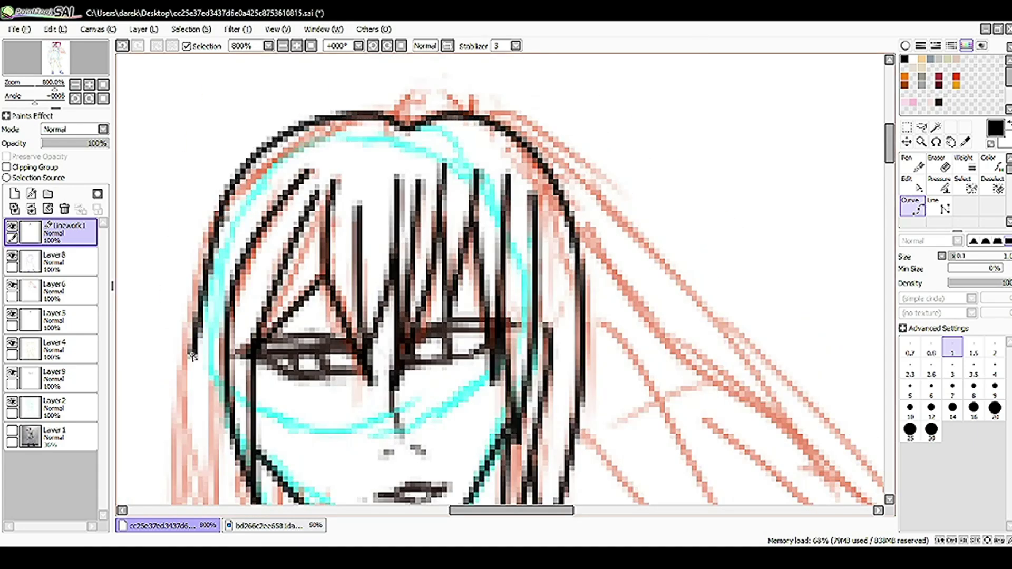
Continue the black outline of the hair down the viewer's-left side of the head, undoing the stray stroke
{"action": "left_click_drag", "start_coordinate": [422, 126], "coordinate": [263, 343]}
{"action": "left_click_drag", "start_coordinate": [253, 345], "coordinate": [174, 456]}
{"action": "left_click_drag", "start_coordinate": [596, 326], "coordinate": [672, 387]}
{"action": "key", "text": "ctrl+z"}
Trace the long viewer's-left hair strands down past the jaw to the shoulder with black Curve strokes
{"action": "scroll", "coordinate": [672, 387], "scroll_direction": "down", "scroll_amount": 2}
{"action": "left_click_drag", "start_coordinate": [509, 158], "coordinate": [491, 319]}
{"action": "left_click_drag", "start_coordinate": [557, 154], "coordinate": [498, 298]}
{"action": "left_click_drag", "start_coordinate": [557, 195], "coordinate": [512, 298]}
{"action": "left_click_drag", "start_coordinate": [535, 119], "coordinate": [496, 294]}
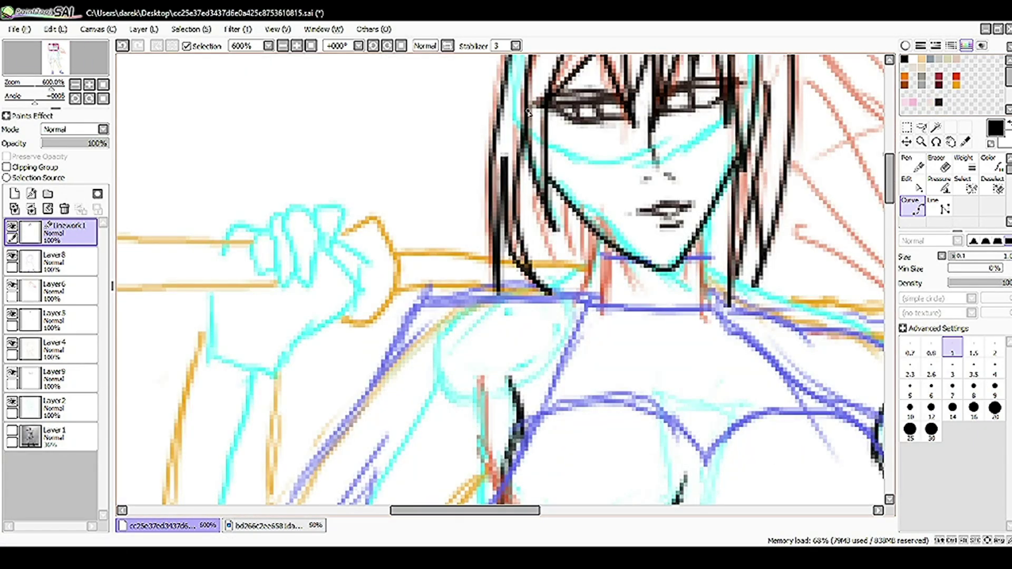
{"action": "left_click_drag", "start_coordinate": [527, 211], "coordinate": [527, 325]}
Trace the sword section behind the neck and both sides of the neck in black
{"action": "scroll", "coordinate": [509, 278], "scroll_direction": "up", "scroll_amount": 1}
{"action": "left_click_drag", "start_coordinate": [464, 279], "coordinate": [635, 285]}
{"action": "left_click_drag", "start_coordinate": [468, 317], "coordinate": [630, 315]}
{"action": "mouse_move", "coordinate": [639, 270]}
{"action": "left_mouse_down"}
{"action": "mouse_move", "coordinate": [615, 320]}
{"action": "mouse_move", "coordinate": [639, 328]}
{"action": "left_mouse_up"}
{"action": "left_click_drag", "start_coordinate": [725, 264], "coordinate": [731, 349]}
{"action": "scroll", "coordinate": [730, 345], "scroll_direction": "up", "scroll_amount": 3}
{"action": "left_click_drag", "start_coordinate": [463, 260], "coordinate": [597, 283]}
Lower Layer6's opacity to 64% and reselect the Linework1 layer
{"action": "scroll", "coordinate": [597, 283], "scroll_direction": "down", "scroll_amount": 5}
{"action": "left_click", "coordinate": [50, 261]}
{"action": "left_click", "coordinate": [50, 290]}
{"action": "left_click_drag", "start_coordinate": [105, 143], "coordinate": [87, 149]}
{"action": "left_click", "coordinate": [53, 232]}
Trace the upper edges of the flowing ponytail in black, undoing the misplaced last stroke
{"action": "scroll", "coordinate": [443, 216], "scroll_direction": "up", "scroll_amount": 3}
{"action": "scroll", "coordinate": [442, 210], "scroll_direction": "down", "scroll_amount": 3}
{"action": "scroll", "coordinate": [443, 211], "scroll_direction": "up", "scroll_amount": 3}
{"action": "mouse_move", "coordinate": [429, 55]}
{"action": "left_mouse_down"}
{"action": "mouse_move", "coordinate": [527, 174]}
{"action": "mouse_move", "coordinate": [693, 289]}
{"action": "left_mouse_up"}
{"action": "mouse_move", "coordinate": [601, 232]}
{"action": "left_mouse_down"}
{"action": "mouse_move", "coordinate": [678, 292]}
{"action": "mouse_move", "coordinate": [746, 374]}
{"action": "left_mouse_up"}
{"action": "mouse_move", "coordinate": [677, 295]}
{"action": "left_mouse_down"}
{"action": "mouse_move", "coordinate": [707, 353]}
{"action": "mouse_move", "coordinate": [802, 442]}
{"action": "mouse_move", "coordinate": [711, 430]}
{"action": "mouse_move", "coordinate": [495, 296]}
{"action": "left_mouse_up"}
{"action": "key", "text": "ctrl+z"}
Trace the lower strands and pointed tips of the ponytail with overlapping black curves
{"action": "scroll", "coordinate": [401, 238], "scroll_direction": "up", "scroll_amount": 1}
{"action": "mouse_move", "coordinate": [304, 175]}
{"action": "left_mouse_down"}
{"action": "mouse_move", "coordinate": [573, 371]}
{"action": "mouse_move", "coordinate": [343, 123]}
{"action": "left_mouse_up"}
{"action": "left_click_drag", "start_coordinate": [438, 235], "coordinate": [621, 362]}
{"action": "left_click_drag", "start_coordinate": [565, 287], "coordinate": [371, 119]}
{"action": "left_click_drag", "start_coordinate": [568, 310], "coordinate": [759, 365]}
{"action": "mouse_move", "coordinate": [577, 252]}
{"action": "left_mouse_down"}
{"action": "mouse_move", "coordinate": [743, 343]}
{"action": "mouse_move", "coordinate": [796, 362]}
{"action": "mouse_move", "coordinate": [810, 348]}
{"action": "left_mouse_up"}
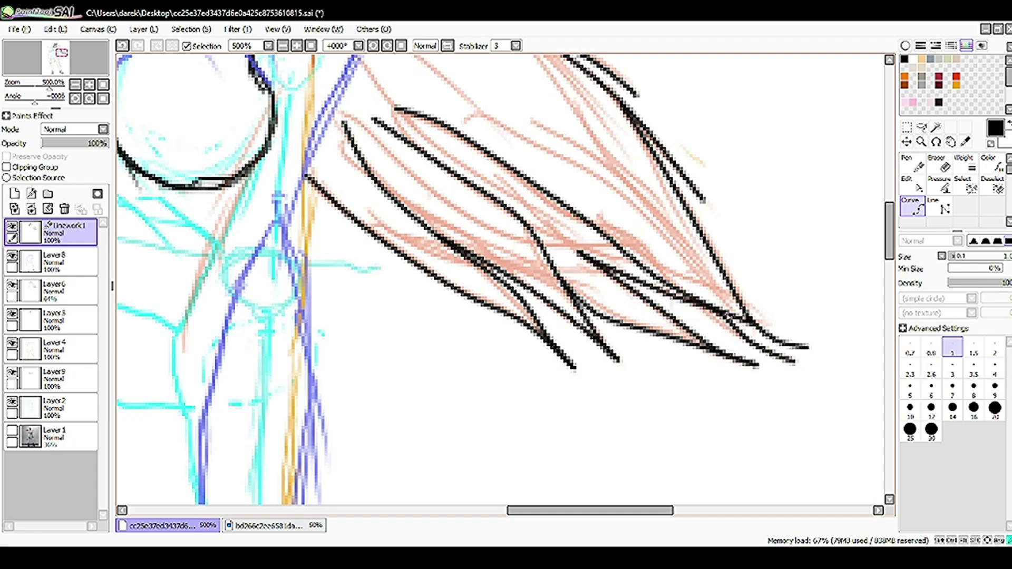
Trace both edges of the cape sleeve along the lowered arm, from the shoulder to the wrist, in black
{"action": "scroll", "coordinate": [759, 333], "scroll_direction": "down", "scroll_amount": 2}
{"action": "key", "text": "p"}
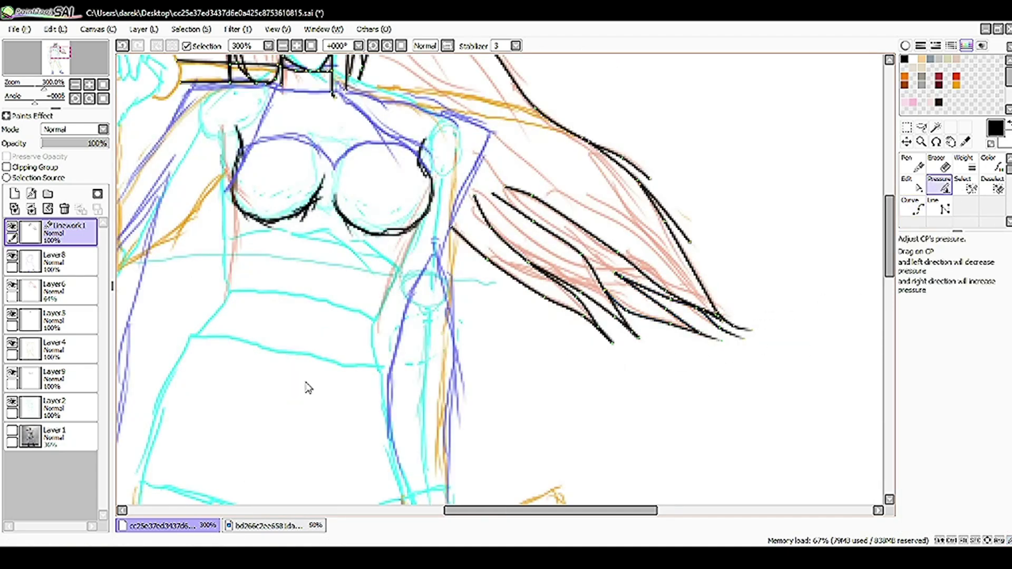
{"action": "key", "text": "c"}
{"action": "scroll", "coordinate": [431, 295], "scroll_direction": "up", "scroll_amount": 2}
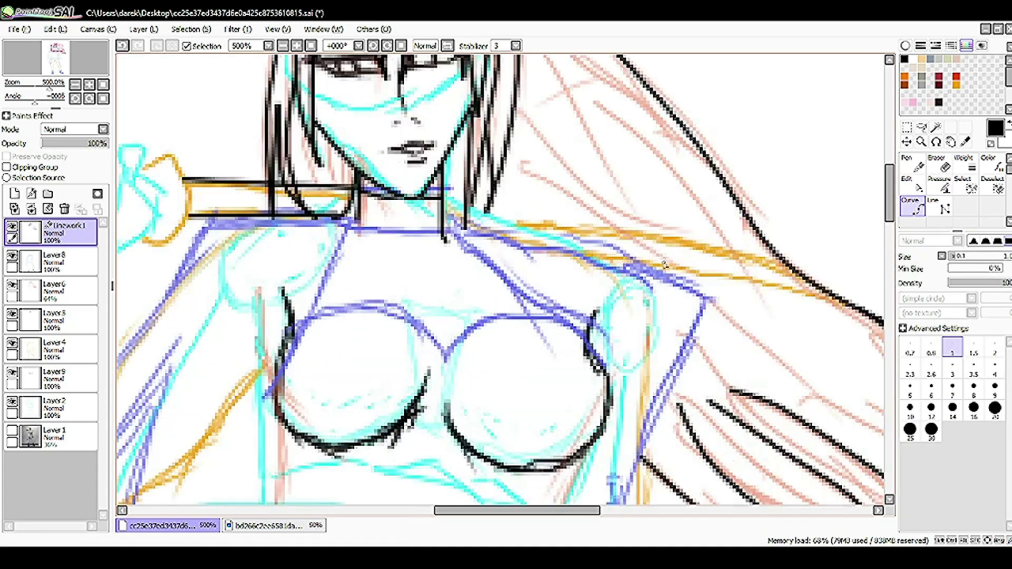
{"action": "scroll", "coordinate": [628, 454], "scroll_direction": "down", "scroll_amount": 1}
{"action": "left_click", "coordinate": [627, 462]}
{"action": "left_click", "coordinate": [607, 128]}
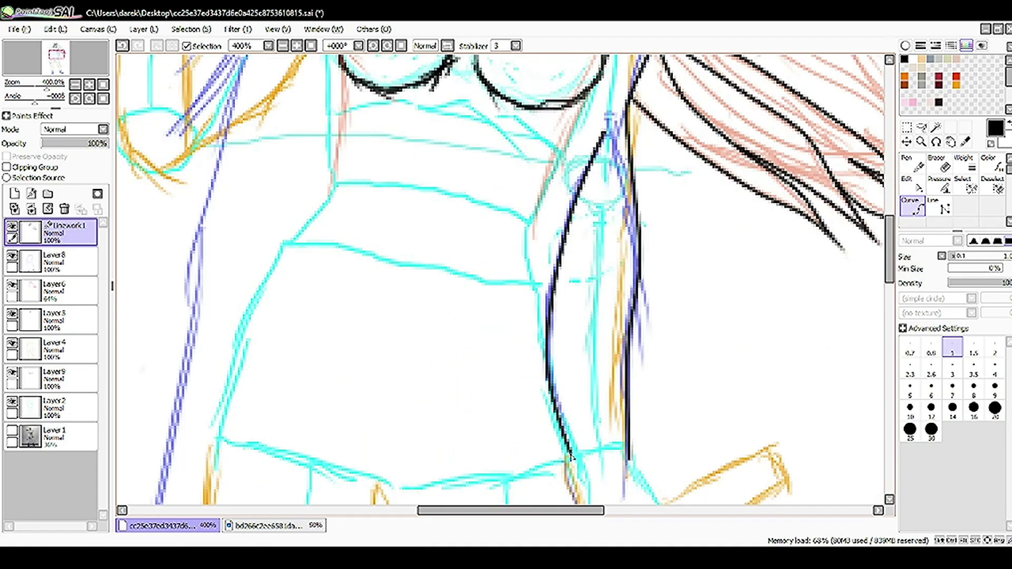
Show the Layer1 reference photo and draw the lowered hand's missing inner edge on Layer2 in a sampled teal
{"action": "scroll", "coordinate": [625, 364], "scroll_direction": "down", "scroll_amount": 3}
{"action": "left_click", "coordinate": [12, 430]}
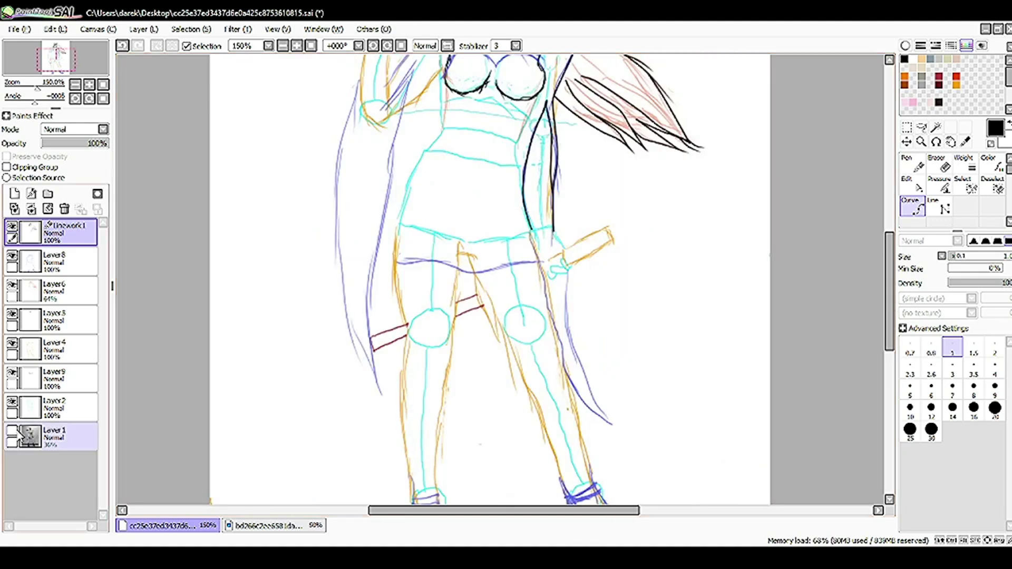
{"action": "scroll", "coordinate": [582, 267], "scroll_direction": "up", "scroll_amount": 3}
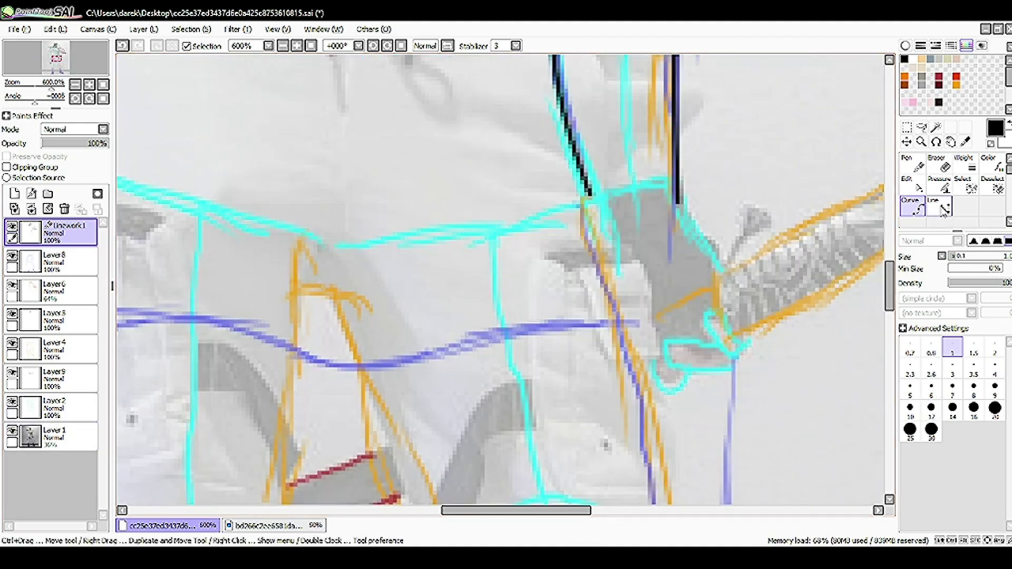
{"action": "key", "text": "n"}
{"action": "key", "text": "Down"}
{"action": "key", "text": "Down"}
{"action": "key", "text": "Down"}
{"action": "key", "text": "Down"}
{"action": "key", "text": "Down"}
{"action": "key", "text": "Down"}
{"action": "left_click", "coordinate": [655, 342], "text": "alt"}
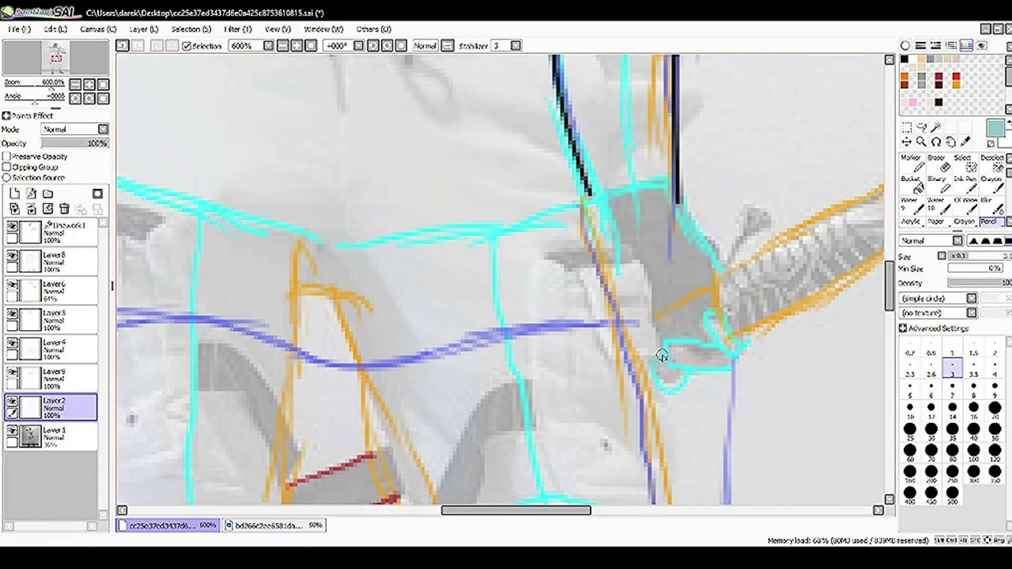
{"action": "left_click_drag", "start_coordinate": [660, 355], "coordinate": [590, 200]}
Return to the Linework1 layer, hide the Layer1 reference photo and set the drawing colour back to black
{"action": "key", "text": "Up"}
{"action": "key", "text": "Up"}
{"action": "key", "text": "Up"}
{"action": "key", "text": "Up"}
{"action": "key", "text": "Up"}
{"action": "key", "text": "Up"}
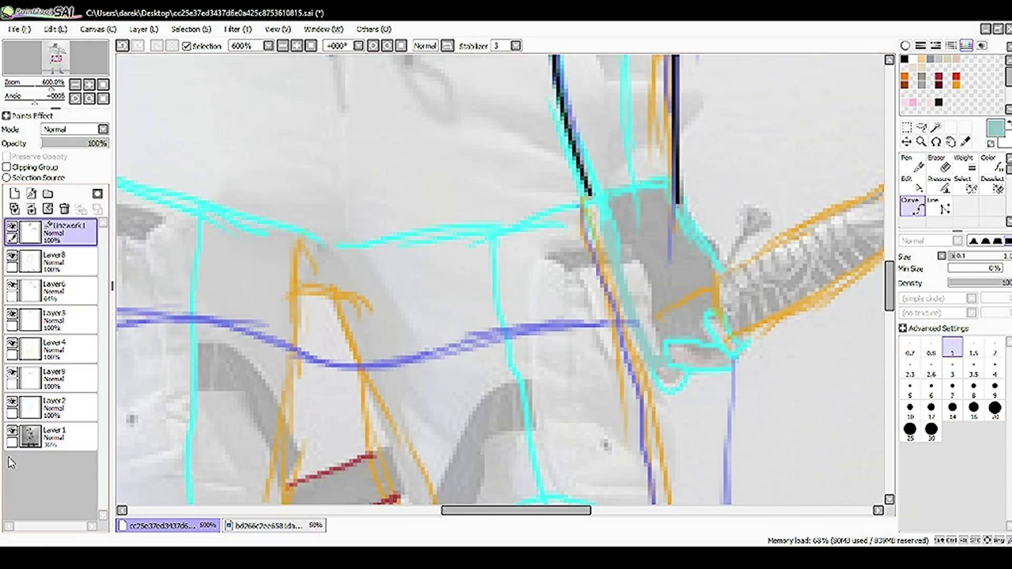
{"action": "scroll", "coordinate": [684, 255], "scroll_direction": "down", "scroll_amount": 3}
{"action": "left_click", "coordinate": [939, 102]}
{"action": "scroll", "coordinate": [677, 320], "scroll_direction": "up", "scroll_amount": 1}
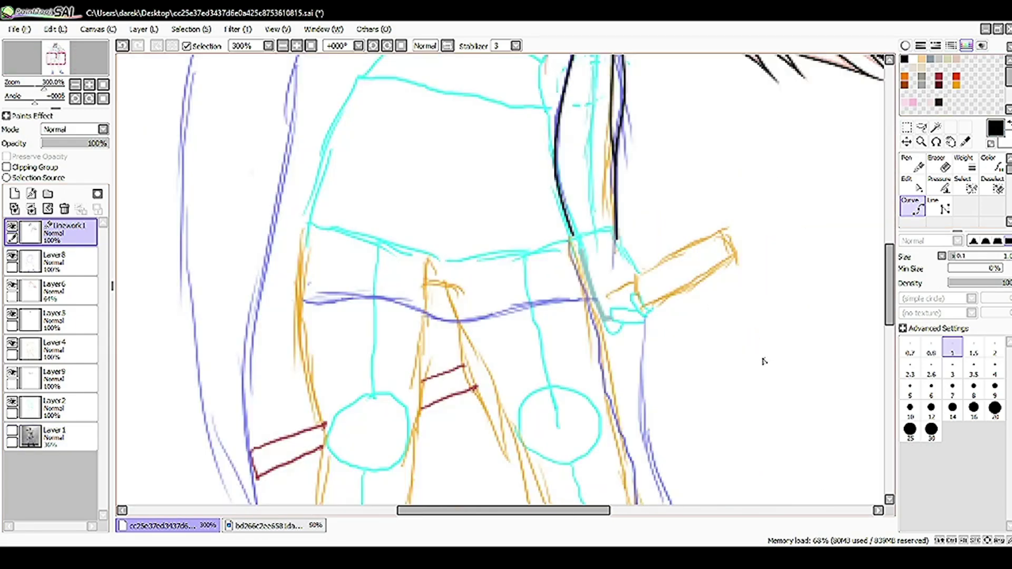
Draw the skirt's wavy hem as a black curve below the blue guide and adjust its viewer's-left end point
{"action": "left_click", "coordinate": [355, 325]}
{"action": "left_click", "coordinate": [417, 340]}
{"action": "left_click", "coordinate": [490, 353]}
{"action": "left_click", "coordinate": [569, 342]}
{"action": "left_click", "coordinate": [601, 347]}
{"action": "left_click", "coordinate": [913, 185]}
{"action": "left_click_drag", "start_coordinate": [294, 302], "coordinate": [301, 321]}
{"action": "left_click", "coordinate": [913, 208]}
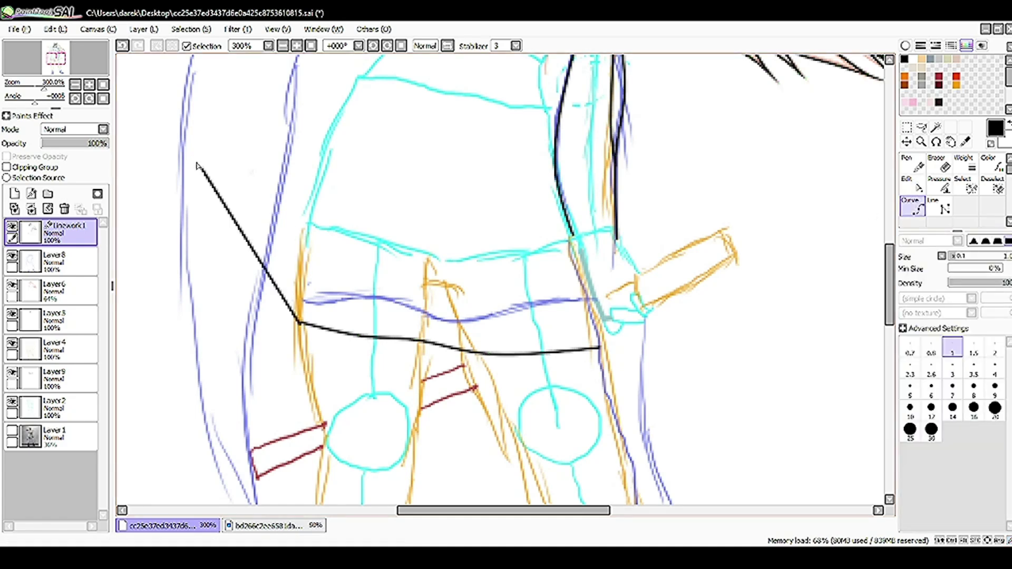
Trace the viewer's-left hip with its narrow skirt flap and continue the side outline up to the waist
{"action": "left_click", "coordinate": [332, 136]}
{"action": "left_click", "coordinate": [291, 324]}
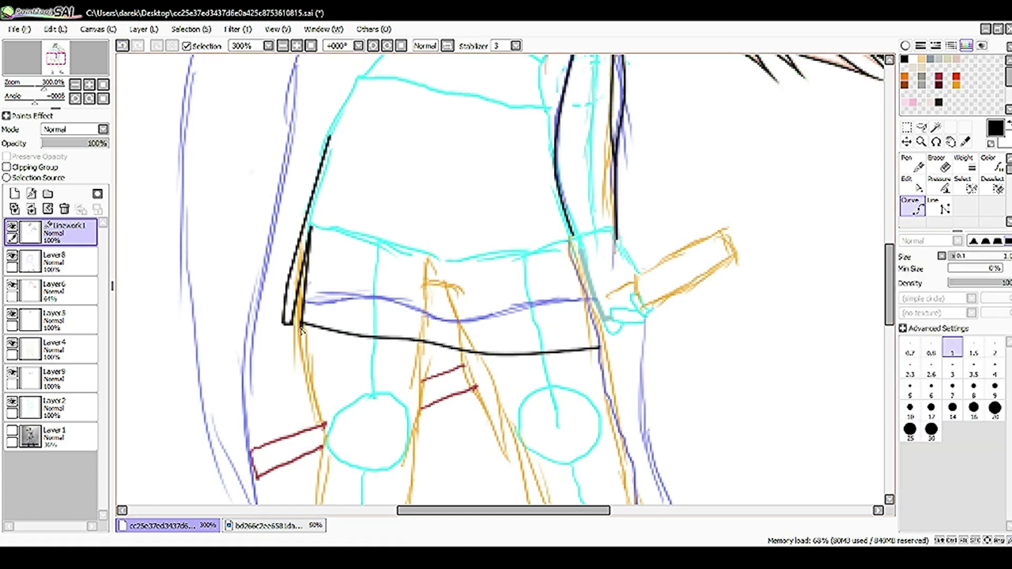
{"action": "key", "text": "Return"}
{"action": "scroll", "coordinate": [444, 432], "scroll_direction": "down", "scroll_amount": 2}
{"action": "scroll", "coordinate": [445, 431], "scroll_direction": "up", "scroll_amount": 3}
{"action": "left_click", "coordinate": [337, 348]}
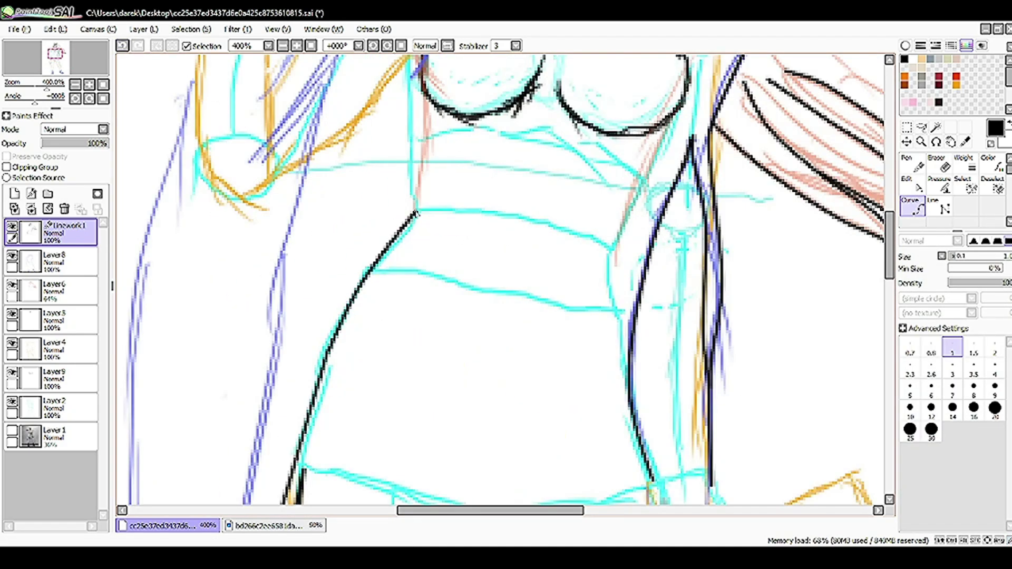
Outline the lowered hand and its fingers in black
{"action": "scroll", "coordinate": [345, 207], "scroll_direction": "up", "scroll_amount": 2}
{"action": "scroll", "coordinate": [346, 208], "scroll_direction": "down", "scroll_amount": 1}
{"action": "left_click", "coordinate": [486, 346]}
{"action": "left_click", "coordinate": [533, 369]}
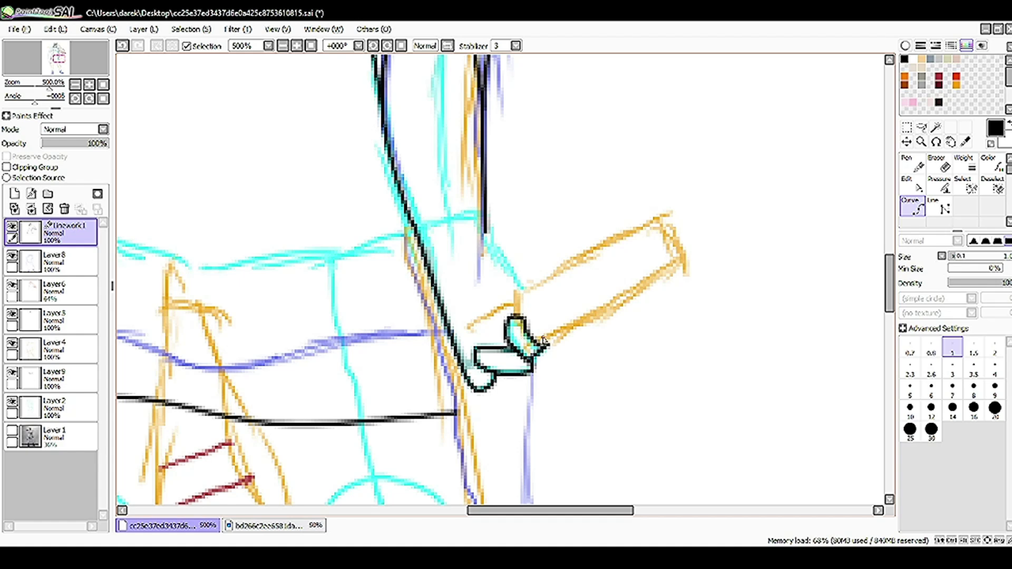
Trace the lowered hand's wrist and the handle protruding beside it in black
{"action": "scroll", "coordinate": [554, 305], "scroll_direction": "up", "scroll_amount": 3}
{"action": "scroll", "coordinate": [554, 305], "scroll_direction": "down", "scroll_amount": 2}
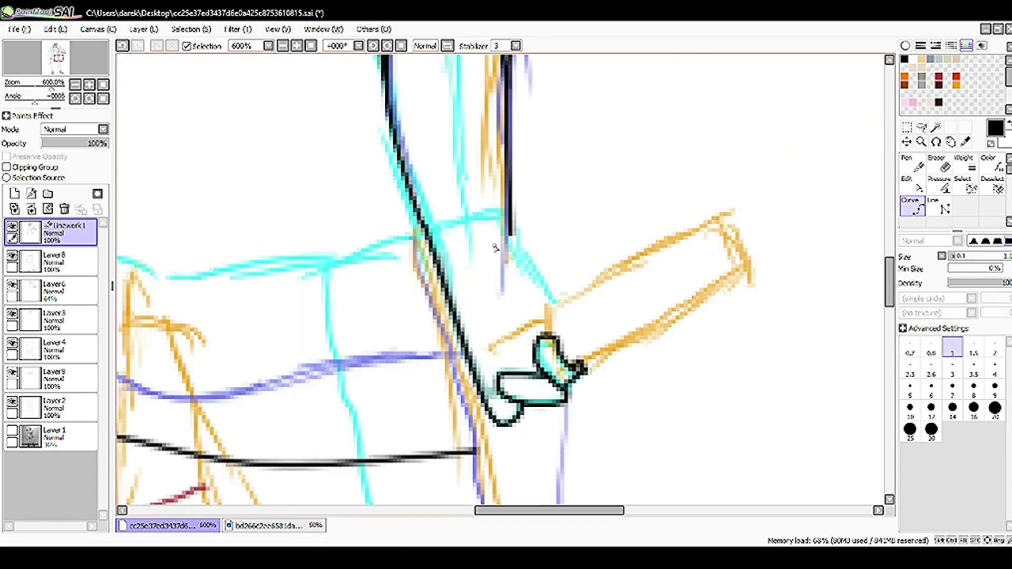
{"action": "scroll", "coordinate": [558, 307], "scroll_direction": "down", "scroll_amount": 4}
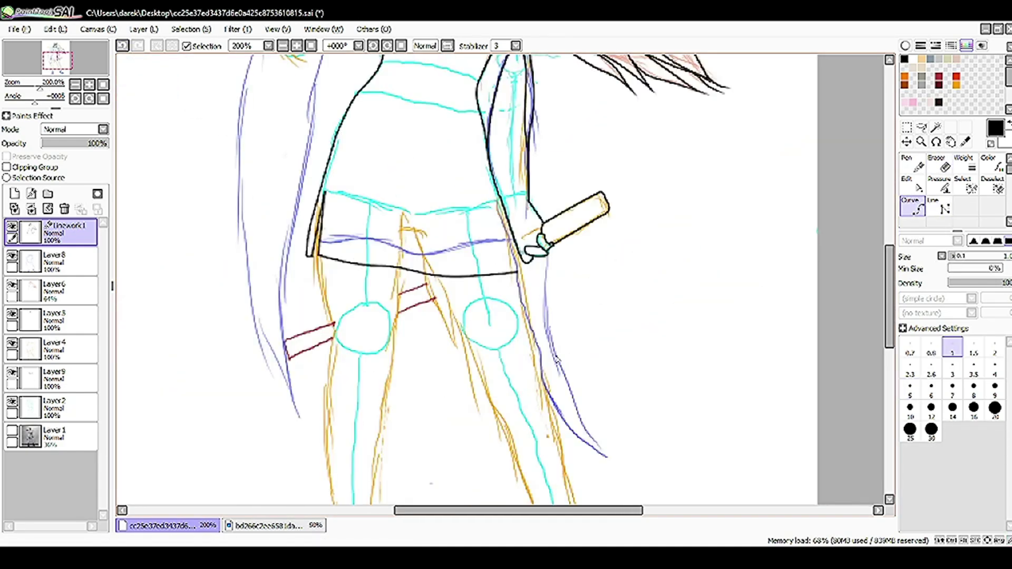
Trace the outer edge of the viewer's-left leg from the hem to the ankle and outline its shoe
{"action": "scroll", "coordinate": [311, 278], "scroll_direction": "up", "scroll_amount": 1}
{"action": "scroll", "coordinate": [369, 237], "scroll_direction": "down", "scroll_amount": 4}
{"action": "scroll", "coordinate": [422, 211], "scroll_direction": "up", "scroll_amount": 3}
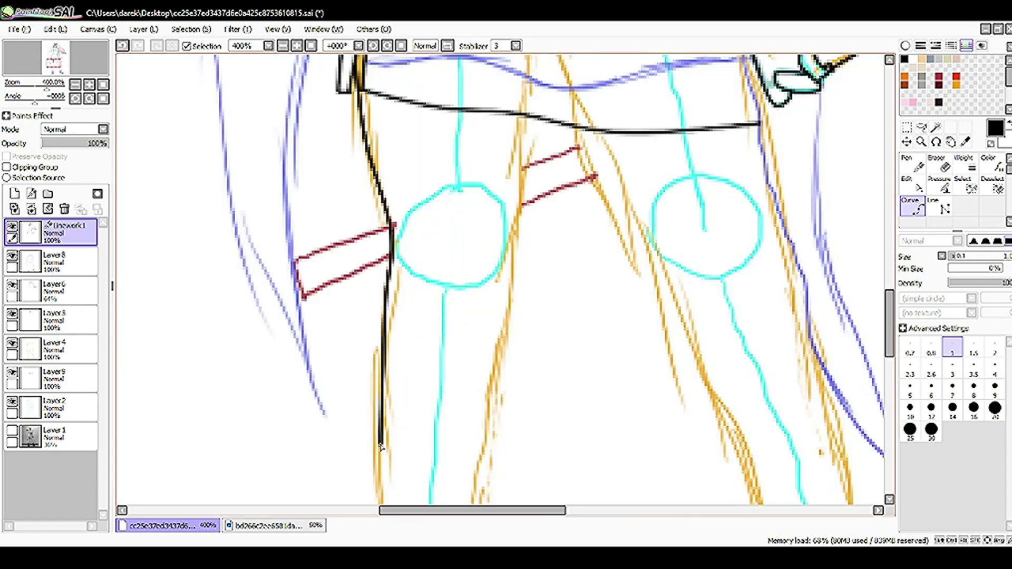
{"action": "scroll", "coordinate": [458, 185], "scroll_direction": "down", "scroll_amount": 3}
{"action": "left_click", "coordinate": [474, 248]}
{"action": "left_click", "coordinate": [523, 384]}
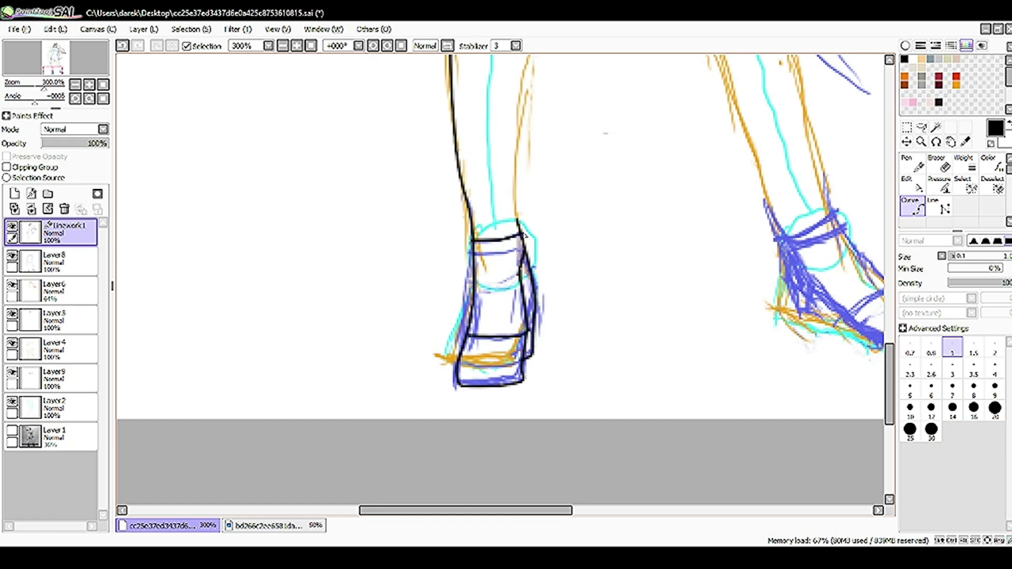
Reshape the sole of the viewer's-left shoe by moving its control points, and return to the Curve tool
{"action": "scroll", "coordinate": [506, 363], "scroll_direction": "up", "scroll_amount": 5}
{"action": "key", "text": "e"}
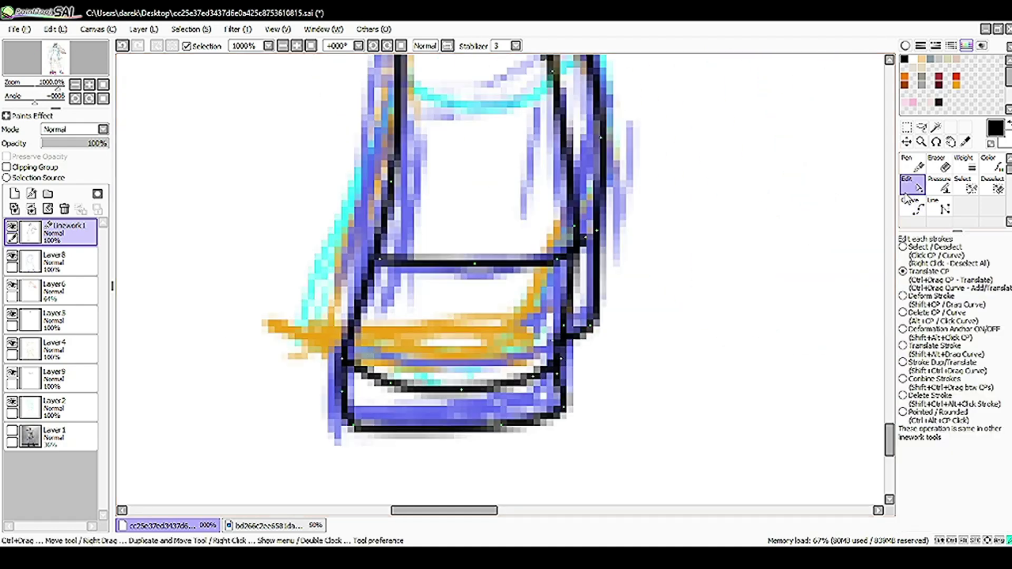
{"action": "left_click_drag", "start_coordinate": [361, 434], "coordinate": [513, 436]}
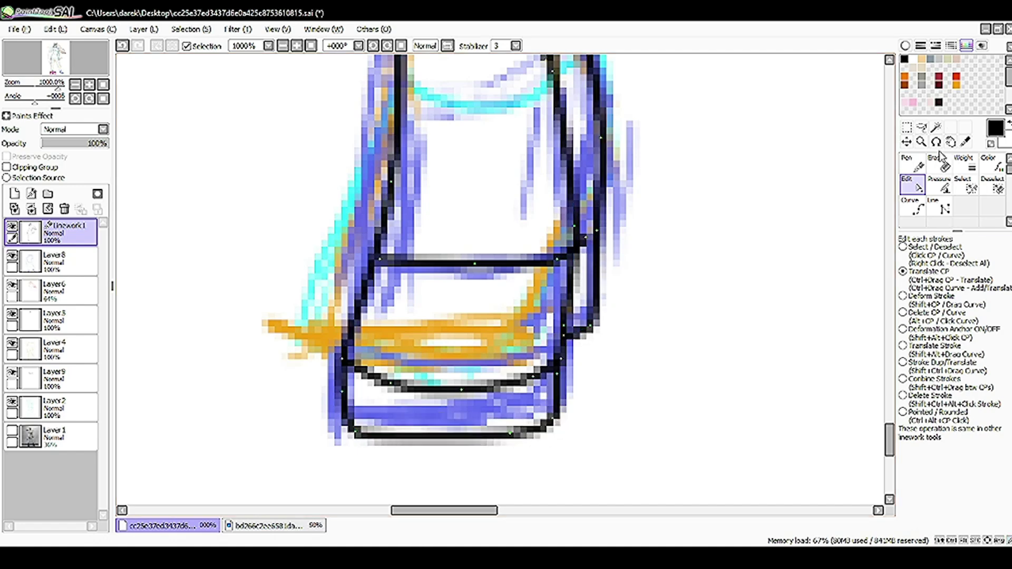
{"action": "left_click", "coordinate": [912, 209]}
Complete the viewer's-left ankle strap and trace that leg's inner edge from the ankle up to the hem
{"action": "scroll", "coordinate": [506, 285], "scroll_direction": "down", "scroll_amount": 5}
{"action": "scroll", "coordinate": [467, 443], "scroll_direction": "up", "scroll_amount": 3}
{"action": "left_click", "coordinate": [467, 443]}
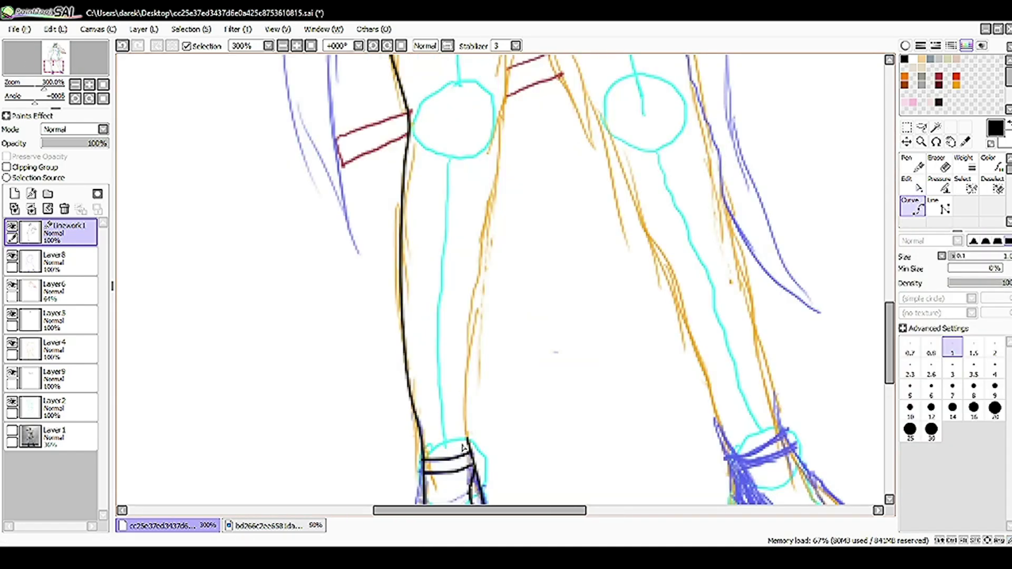
{"action": "scroll", "coordinate": [504, 172], "scroll_direction": "up", "scroll_amount": 2}
{"action": "scroll", "coordinate": [443, 260], "scroll_direction": "down", "scroll_amount": 2}
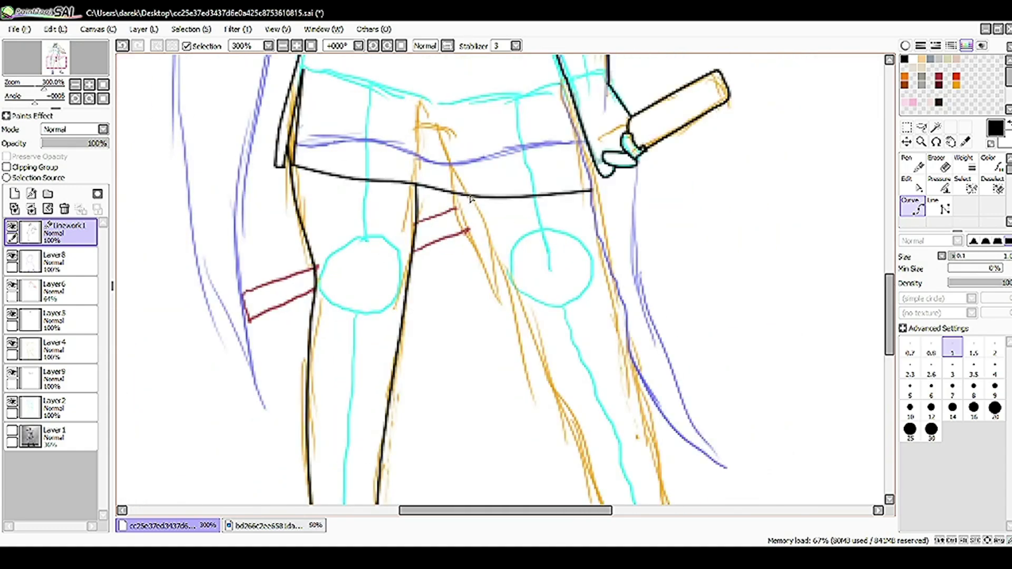
Trace the viewer's-right leg's inner edge and outer calf, along with the upper contour of its shoe
{"action": "scroll", "coordinate": [500, 257], "scroll_direction": "down", "scroll_amount": 3}
{"action": "scroll", "coordinate": [500, 257], "scroll_direction": "up", "scroll_amount": 3}
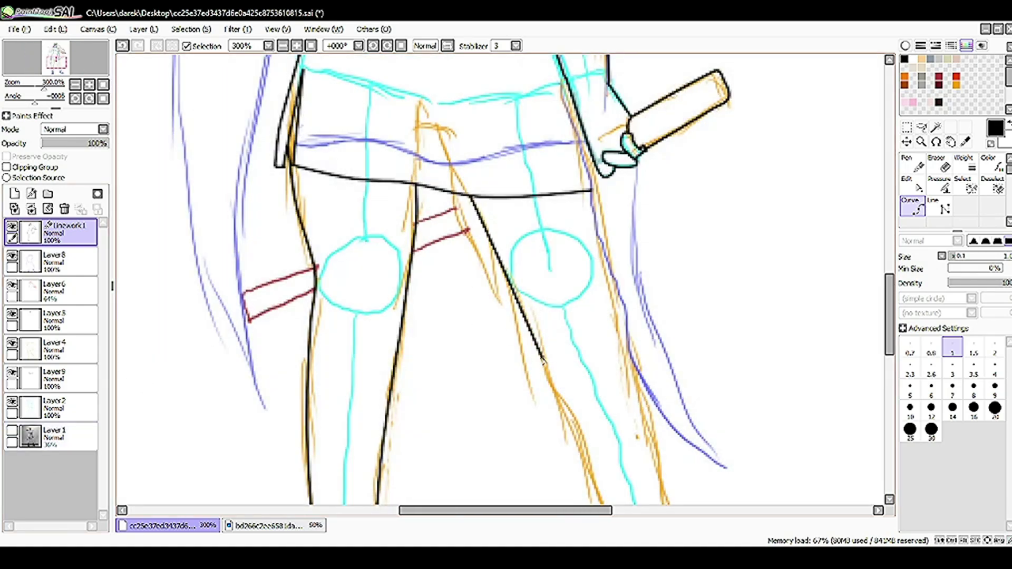
{"action": "scroll", "coordinate": [318, 115], "scroll_direction": "down", "scroll_amount": 3}
{"action": "scroll", "coordinate": [318, 115], "scroll_direction": "up", "scroll_amount": 3}
{"action": "scroll", "coordinate": [317, 115], "scroll_direction": "up", "scroll_amount": 3}
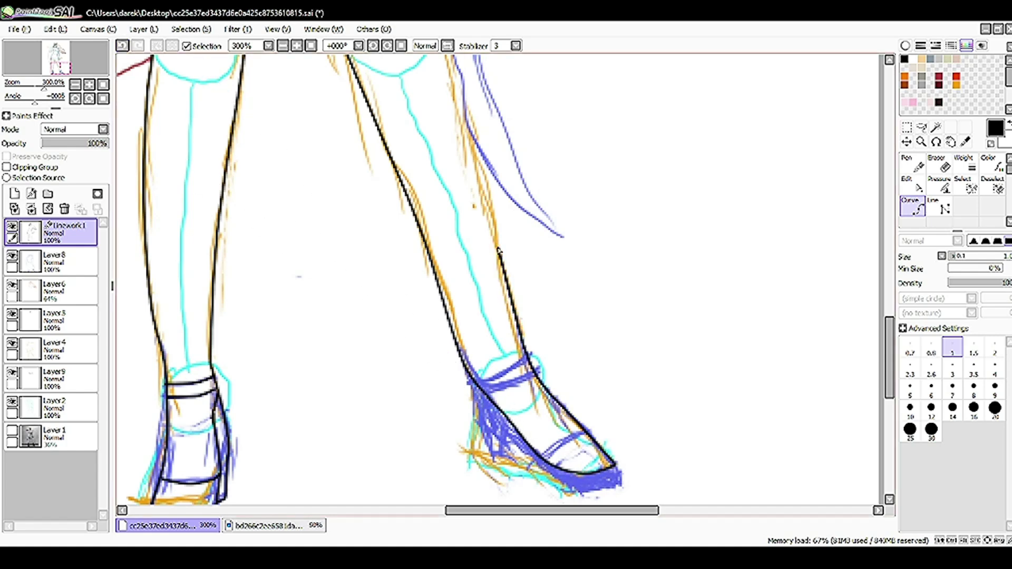
Trace the ankle strap, high heel and sole of the viewer's-right shoe in black
{"action": "scroll", "coordinate": [499, 252], "scroll_direction": "down", "scroll_amount": 2}
{"action": "scroll", "coordinate": [535, 452], "scroll_direction": "up", "scroll_amount": 4}
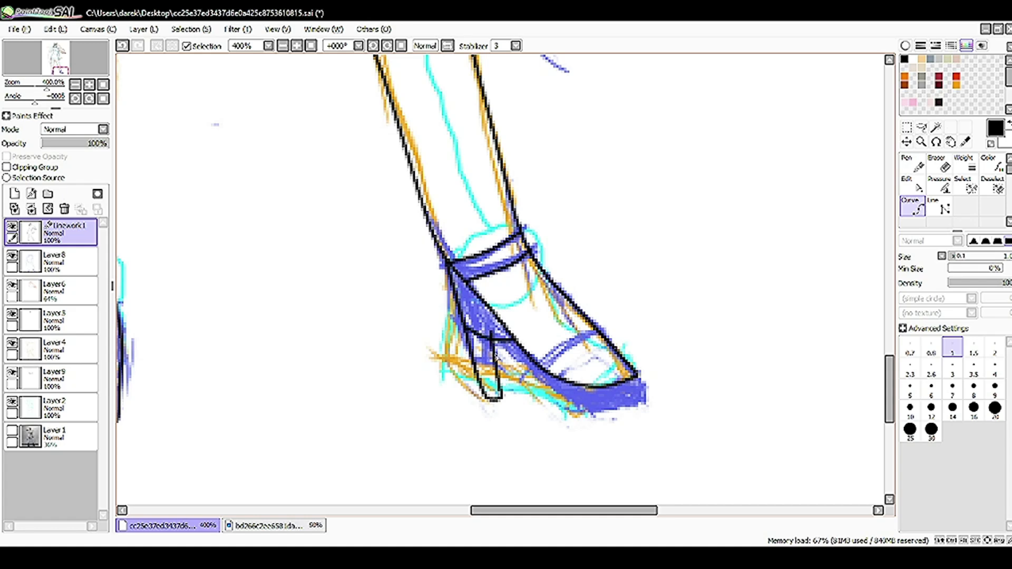
{"action": "scroll", "coordinate": [600, 388], "scroll_direction": "down", "scroll_amount": 2}
{"action": "scroll", "coordinate": [461, 150], "scroll_direction": "up", "scroll_amount": 3}
{"action": "left_click_drag", "start_coordinate": [507, 373], "coordinate": [521, 501]}
{"action": "scroll", "coordinate": [649, 356], "scroll_direction": "down", "scroll_amount": 3}
Trace the pointed cape tail hanging below the lowered hand, redrawing it narrower and closer to the leg
{"action": "scroll", "coordinate": [499, 157], "scroll_direction": "up", "scroll_amount": 2}
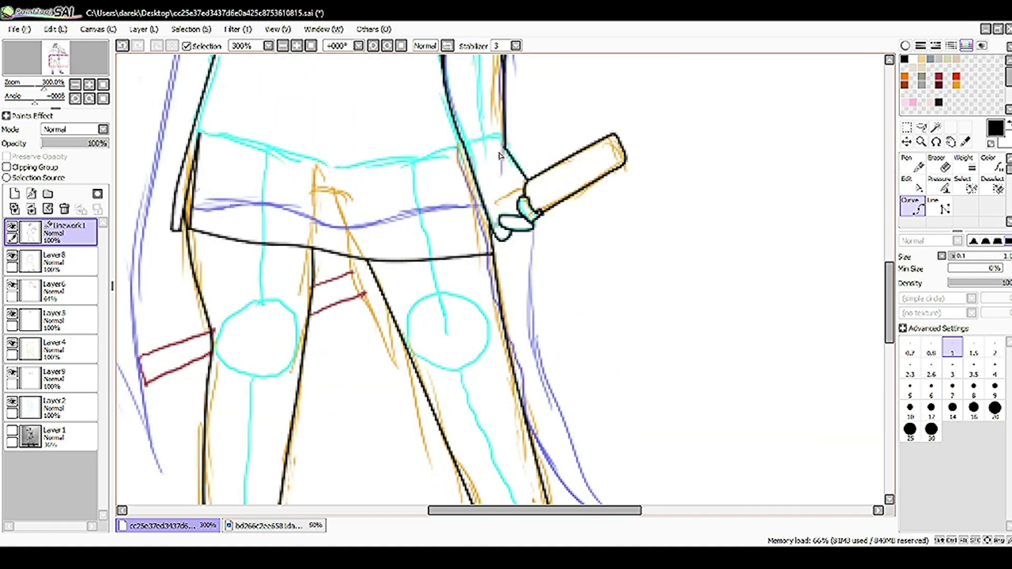
{"action": "scroll", "coordinate": [606, 471], "scroll_direction": "down", "scroll_amount": 1}
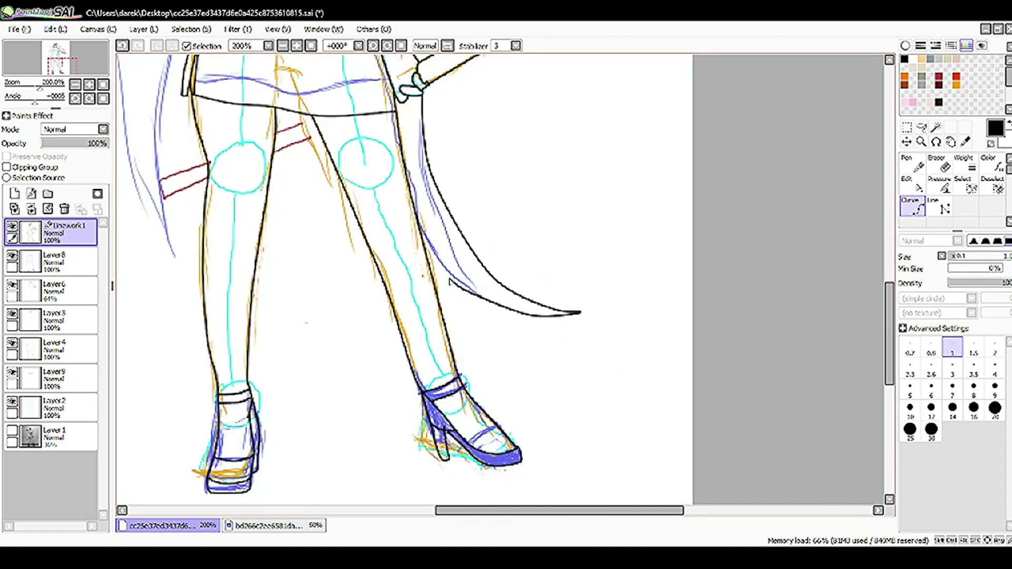
{"action": "scroll", "coordinate": [665, 406], "scroll_direction": "down", "scroll_amount": 3}
{"action": "scroll", "coordinate": [435, 377], "scroll_direction": "up", "scroll_amount": 4}
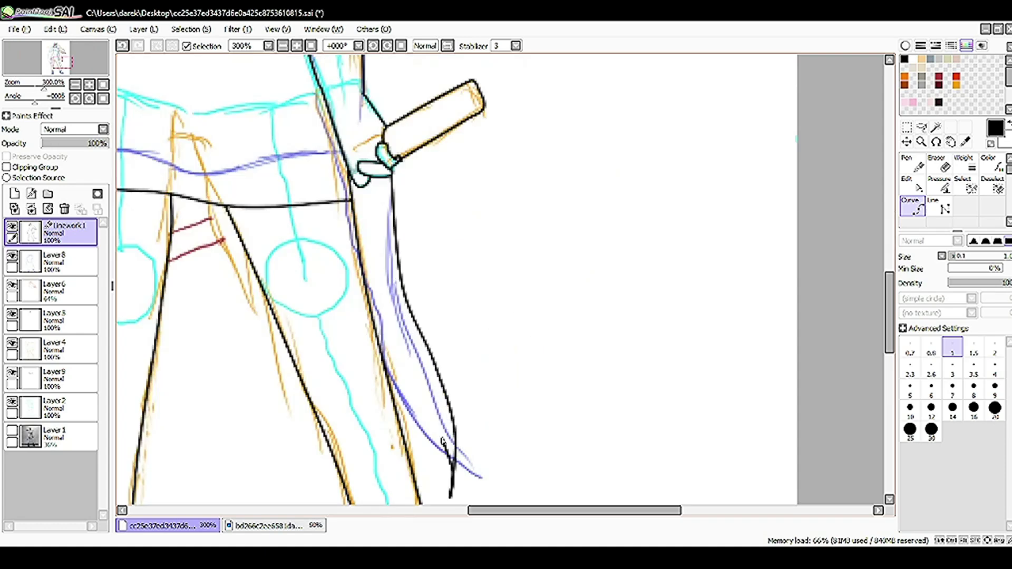
Trace the dark red slanted bar between the thighs and beside the viewer's-left leg in black
{"action": "scroll", "coordinate": [503, 292], "scroll_direction": "up", "scroll_amount": 2}
{"action": "double_click", "coordinate": [527, 335]}
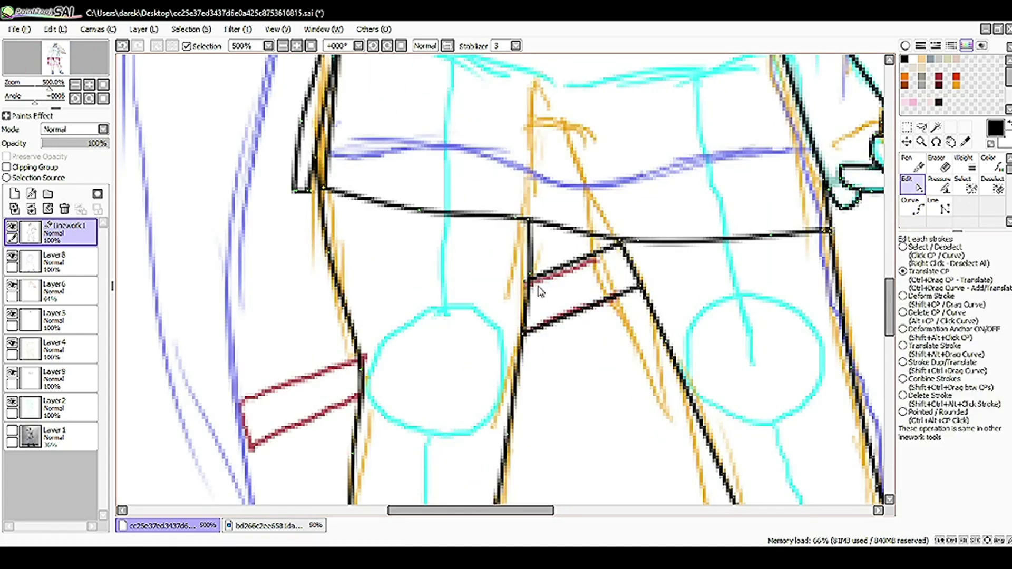
{"action": "scroll", "coordinate": [360, 358], "scroll_direction": "down", "scroll_amount": 5}
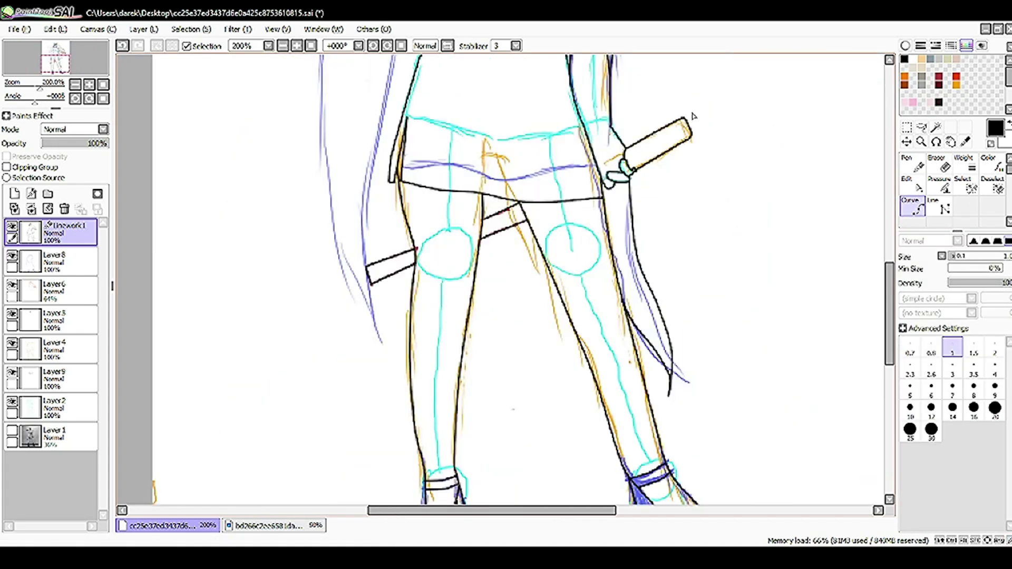
Trace the cape's shoulder lines and outer sleeve edges, and outline the raised hand's glove in black
{"action": "scroll", "coordinate": [564, 258], "scroll_direction": "up", "scroll_amount": 4}
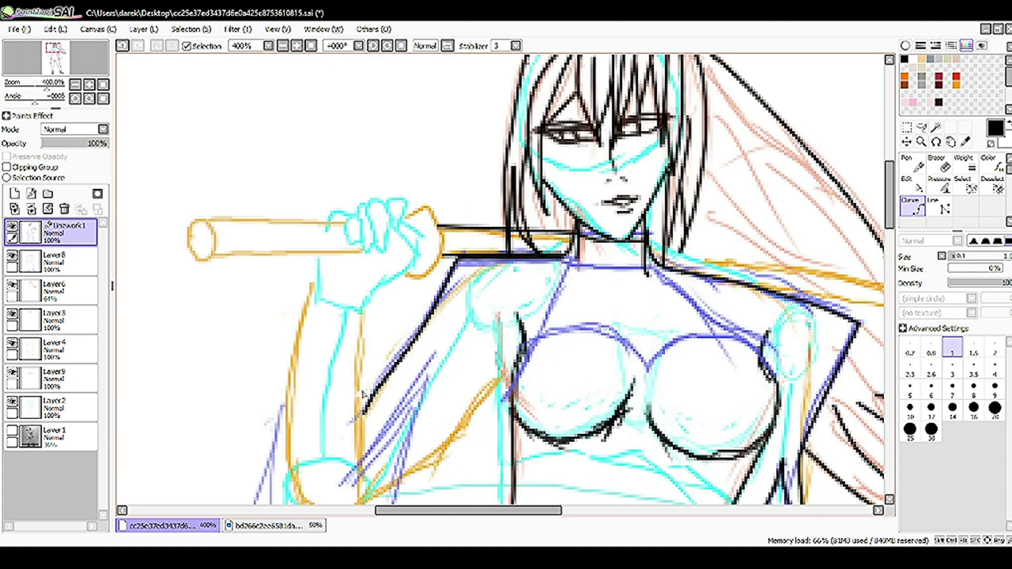
{"action": "scroll", "coordinate": [442, 261], "scroll_direction": "up", "scroll_amount": 2}
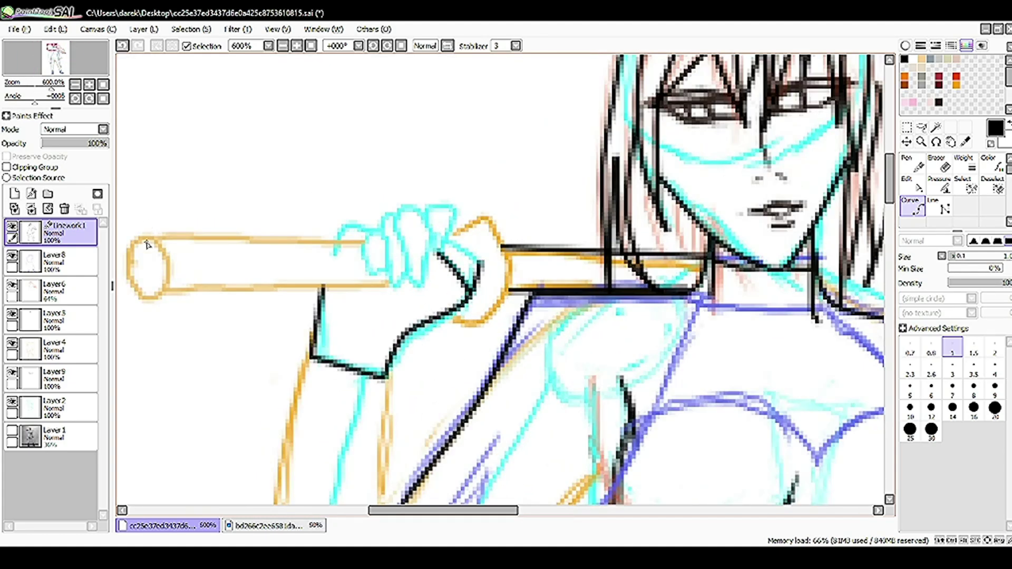
Outline the raised sword's handle with its rounded end and the fingers gripping it, using the Layer1 photo for reference
{"action": "left_click", "coordinate": [165, 287]}
{"action": "double_click", "coordinate": [387, 287]}
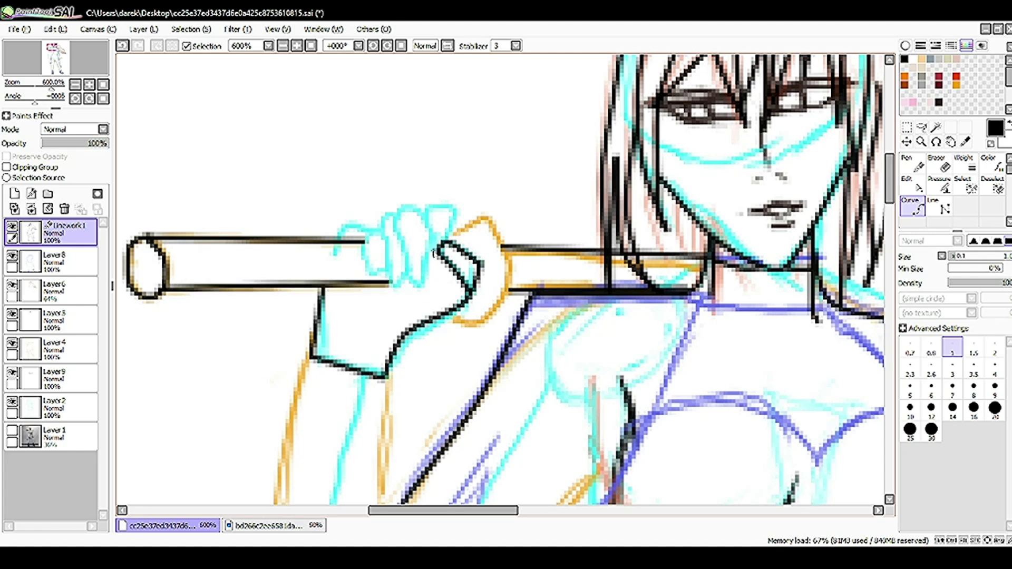
{"action": "left_click_drag", "start_coordinate": [456, 206], "coordinate": [443, 206]}
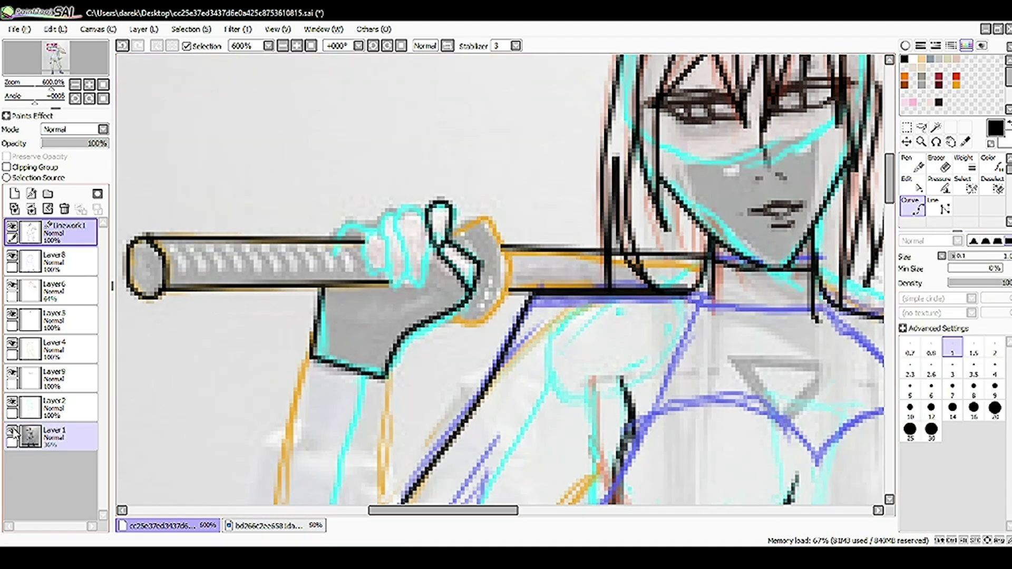
{"action": "left_click", "coordinate": [367, 232]}
{"action": "double_click", "coordinate": [368, 276]}
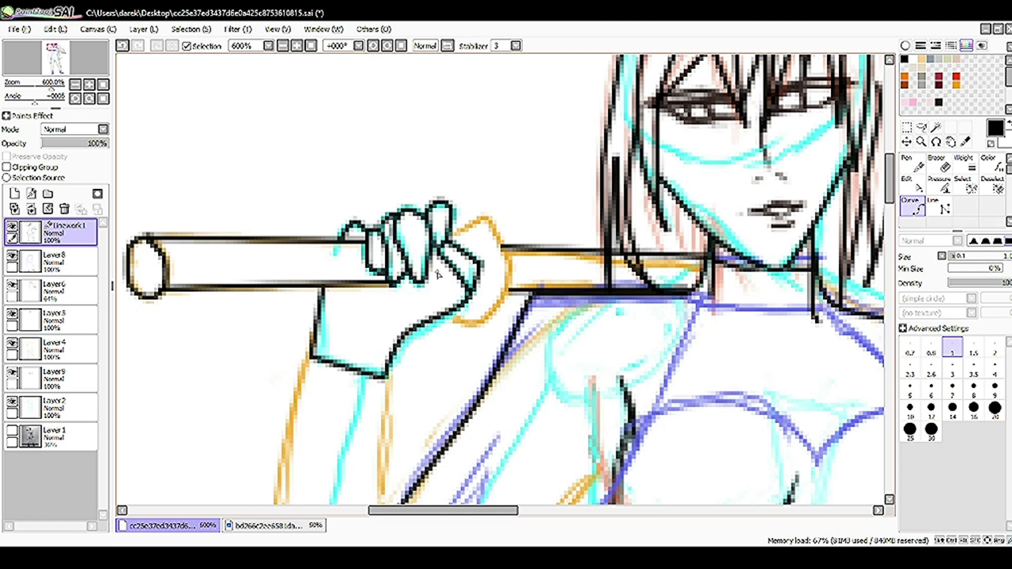
Outline the sword's guard beside the raised hand and trace the sword's long edges across the shoulders
{"action": "scroll", "coordinate": [447, 240], "scroll_direction": "down", "scroll_amount": 1}
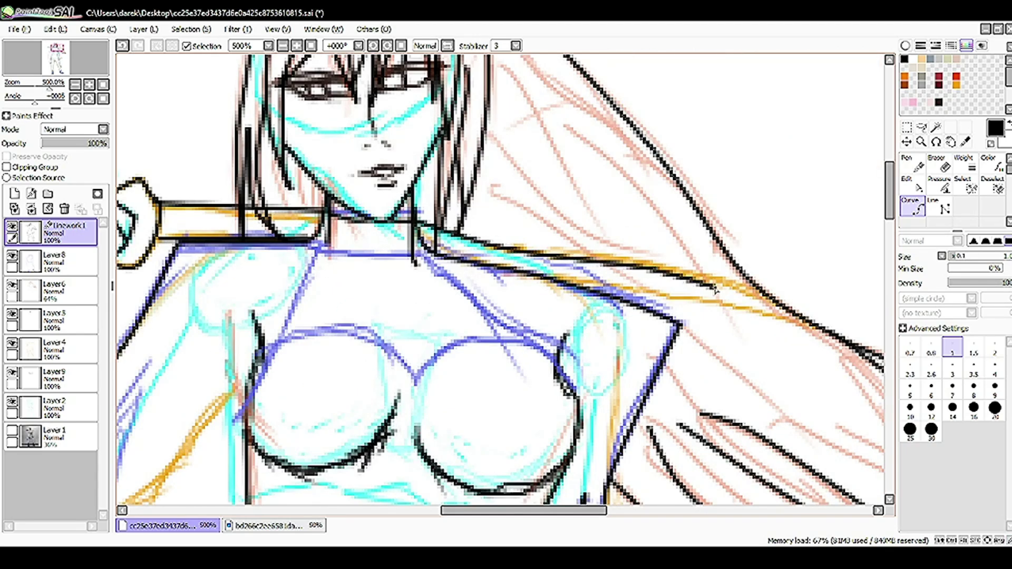
{"action": "left_click_drag", "start_coordinate": [747, 307], "coordinate": [549, 275]}
{"action": "scroll", "coordinate": [337, 308], "scroll_direction": "down", "scroll_amount": 4}
Trace the raised forearm, elbow and upper arm in black, and shape curved cuffs on both gloves
{"action": "scroll", "coordinate": [327, 285], "scroll_direction": "up", "scroll_amount": 4}
{"action": "left_click_drag", "start_coordinate": [313, 259], "coordinate": [310, 477]}
{"action": "scroll", "coordinate": [369, 206], "scroll_direction": "up", "scroll_amount": 3}
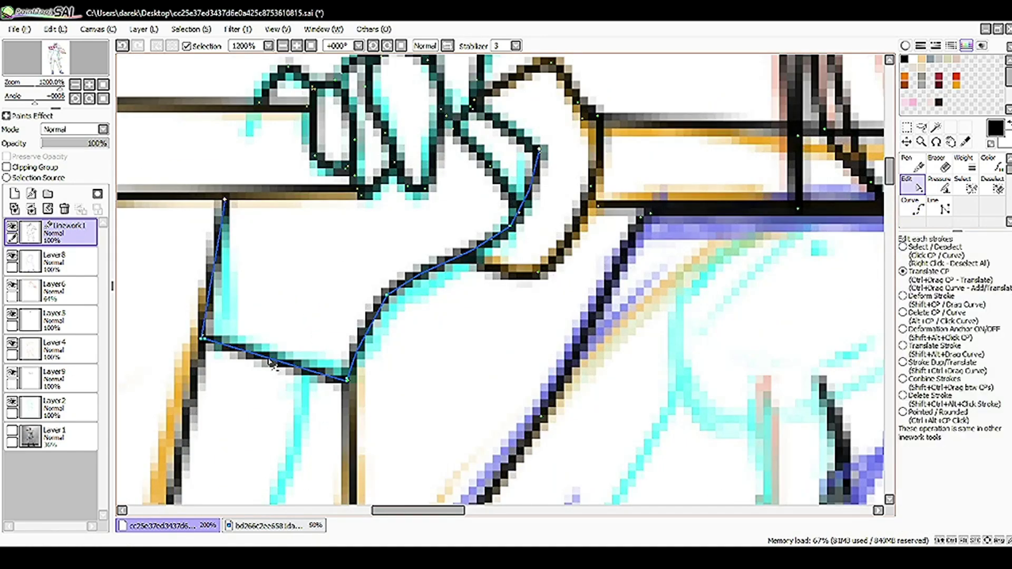
{"action": "scroll", "coordinate": [369, 205], "scroll_direction": "down", "scroll_amount": 3}
{"action": "scroll", "coordinate": [415, 256], "scroll_direction": "up", "scroll_amount": 2}
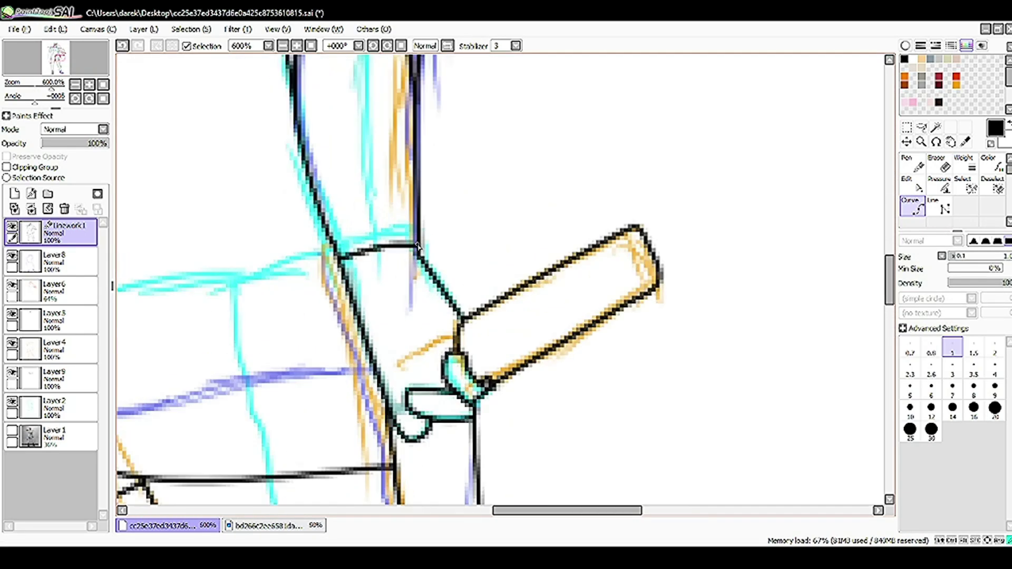
{"action": "scroll", "coordinate": [416, 226], "scroll_direction": "down", "scroll_amount": 5}
{"action": "scroll", "coordinate": [348, 265], "scroll_direction": "up", "scroll_amount": 4}
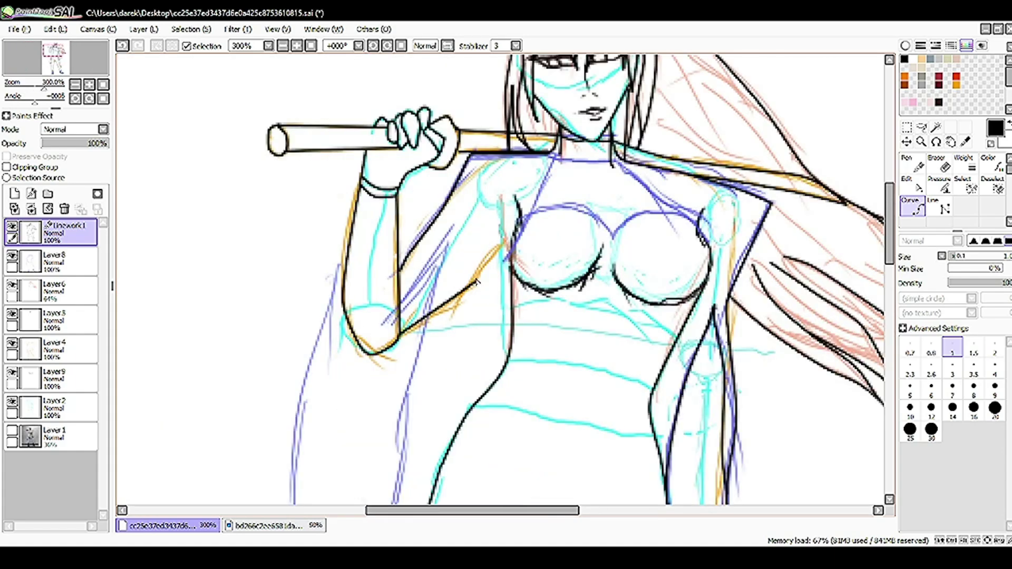
Trace the top's collar edge and the two diagonal strap lines running from the neck to the armpits
{"action": "left_click", "coordinate": [269, 525]}
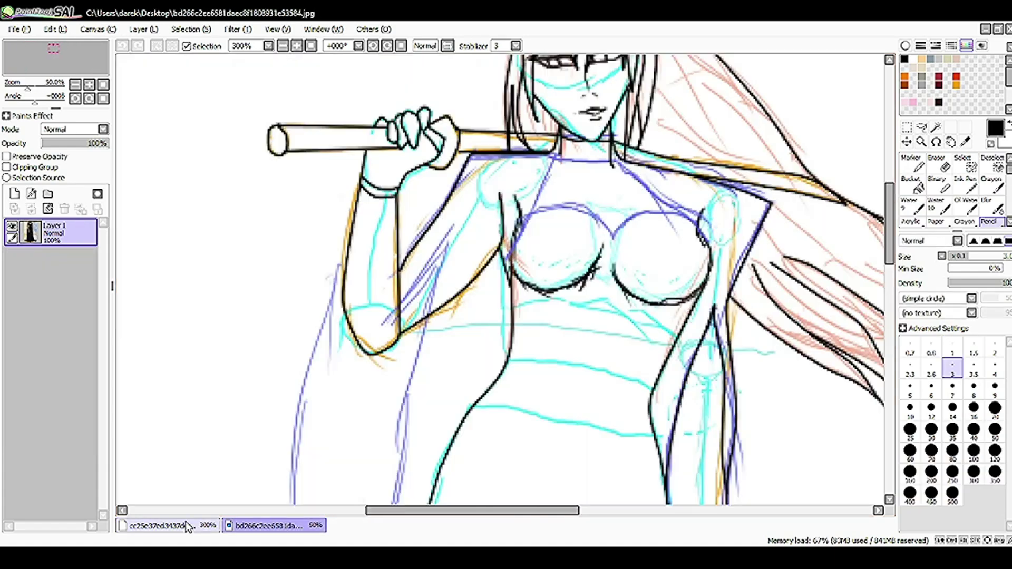
{"action": "left_click", "coordinate": [169, 526]}
{"action": "scroll", "coordinate": [459, 340], "scroll_direction": "up", "scroll_amount": 2}
{"action": "left_click_drag", "start_coordinate": [524, 219], "coordinate": [546, 116]}
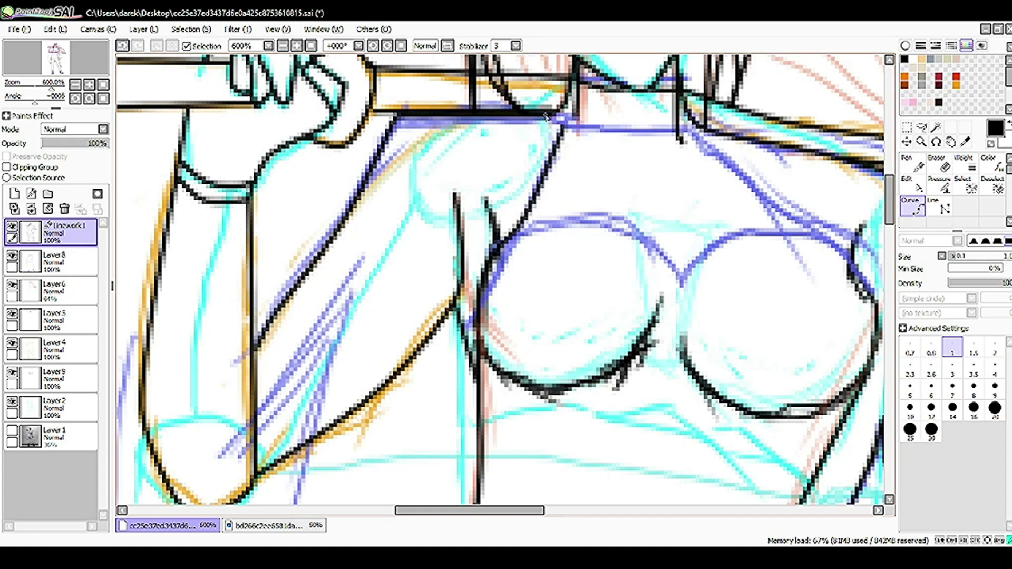
{"action": "scroll", "coordinate": [635, 167], "scroll_direction": "up", "scroll_amount": 1}
{"action": "mouse_move", "coordinate": [438, 122]}
{"action": "left_mouse_down"}
{"action": "mouse_move", "coordinate": [648, 313]}
{"action": "mouse_move", "coordinate": [663, 343]}
{"action": "left_mouse_up"}
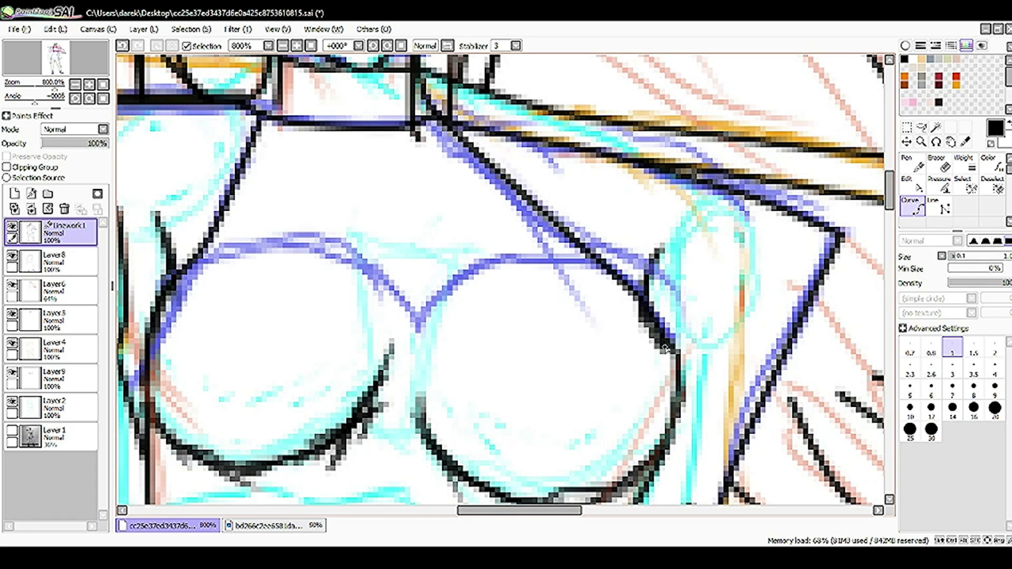
Trace the top's heart-shaped neckline and the lower bust curves in black, with Layer9 dimmed to 45% opacity
{"action": "left_click_drag", "start_coordinate": [417, 323], "coordinate": [185, 253]}
{"action": "left_click", "coordinate": [53, 378]}
{"action": "left_click_drag", "start_coordinate": [105, 142], "coordinate": [72, 156]}
{"action": "left_click", "coordinate": [53, 232]}
{"action": "left_click_drag", "start_coordinate": [153, 216], "coordinate": [174, 268]}
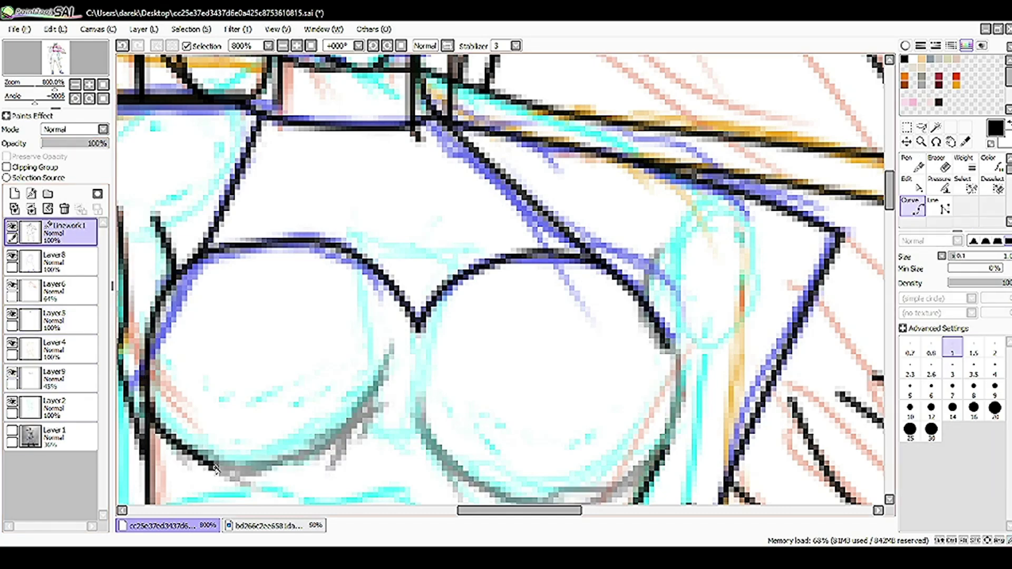
{"action": "left_click_drag", "start_coordinate": [213, 466], "coordinate": [393, 345]}
{"action": "mouse_move", "coordinate": [421, 385]}
{"action": "left_mouse_down"}
{"action": "mouse_move", "coordinate": [243, 232]}
{"action": "mouse_move", "coordinate": [453, 313]}
{"action": "mouse_move", "coordinate": [462, 129]}
{"action": "left_mouse_up"}
Delete Layer9 and adjust the stroke pressure at the inner end of the viewer's-left bust curve
{"action": "scroll", "coordinate": [608, 311], "scroll_direction": "down", "scroll_amount": 3}
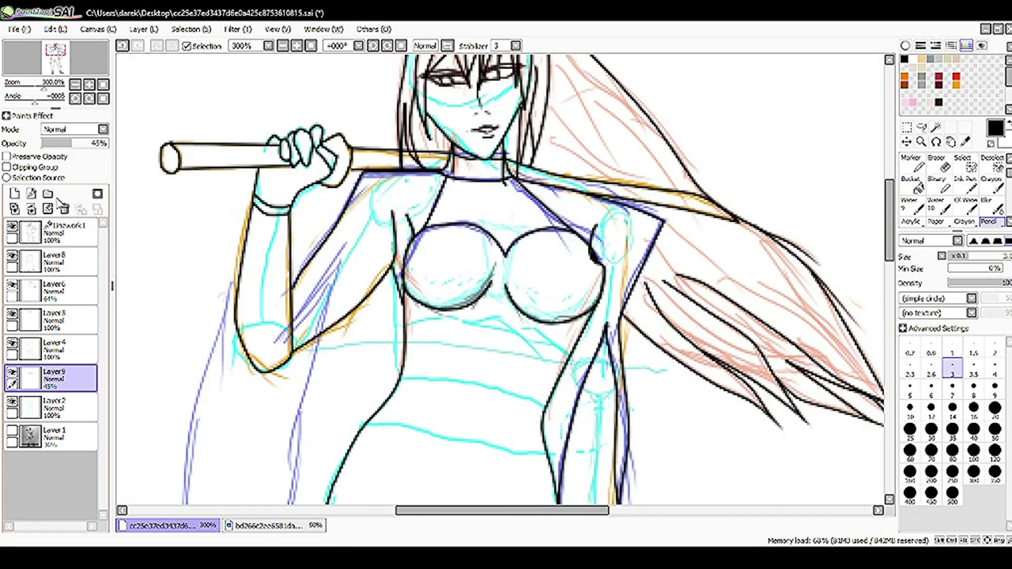
{"action": "scroll", "coordinate": [446, 330], "scroll_direction": "up", "scroll_amount": 2}
{"action": "left_click", "coordinate": [939, 185]}
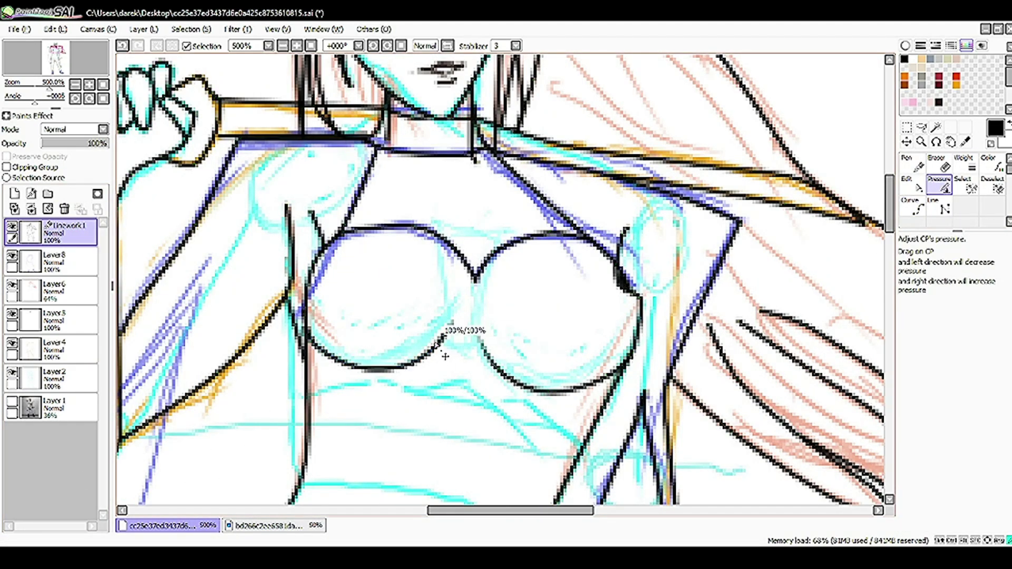
{"action": "key", "text": "e"}
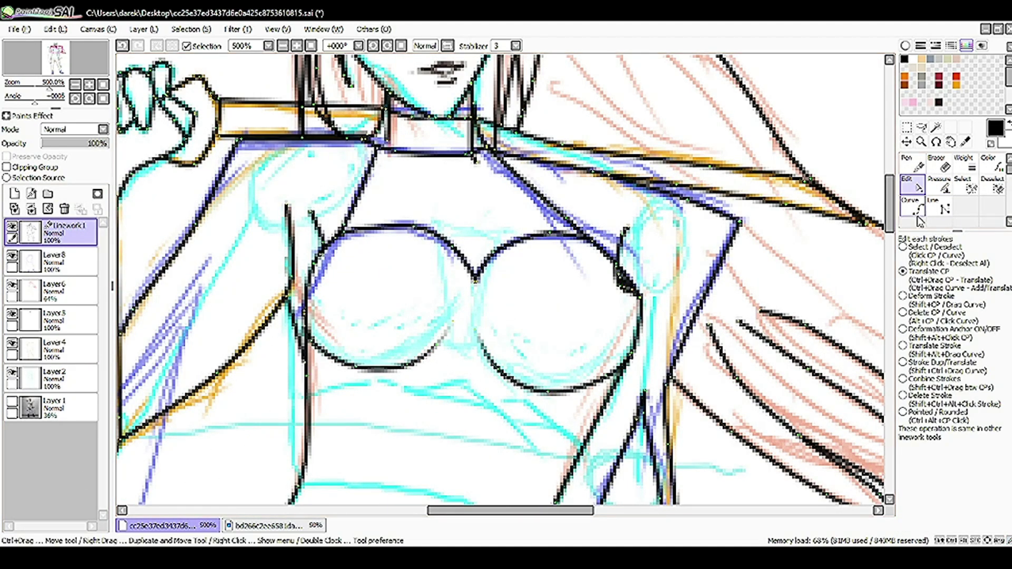
Draw two short collarbone lines and a small throat notch between them, and refine their shape and line pressure
{"action": "key", "text": "c"}
{"action": "scroll", "coordinate": [421, 317], "scroll_direction": "up", "scroll_amount": 2}
{"action": "scroll", "coordinate": [316, 274], "scroll_direction": "up", "scroll_amount": 2}
{"action": "left_click", "coordinate": [206, 274]}
{"action": "left_click", "coordinate": [311, 276]}
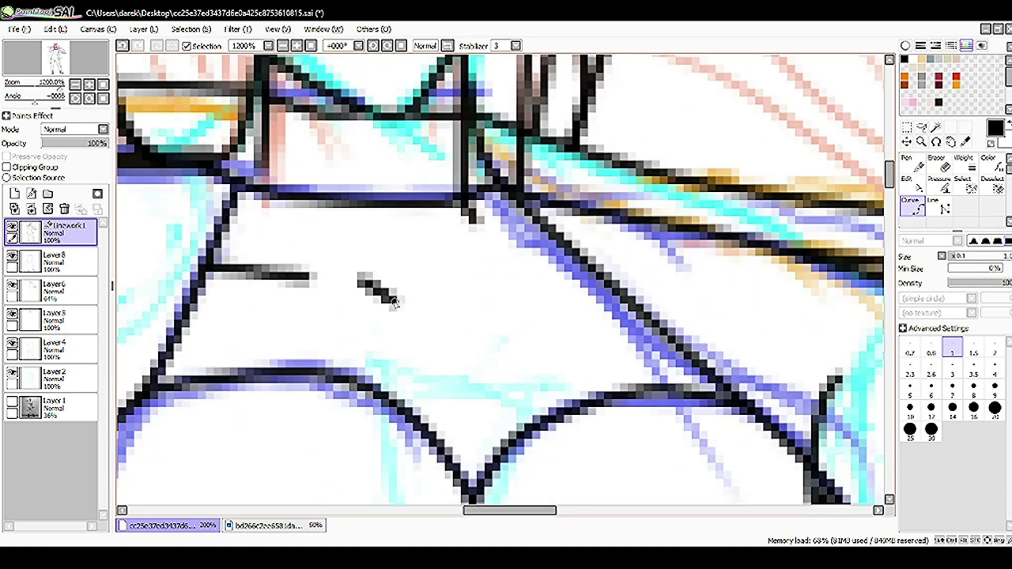
{"action": "scroll", "coordinate": [584, 266], "scroll_direction": "down", "scroll_amount": 4}
{"action": "key", "text": "e"}
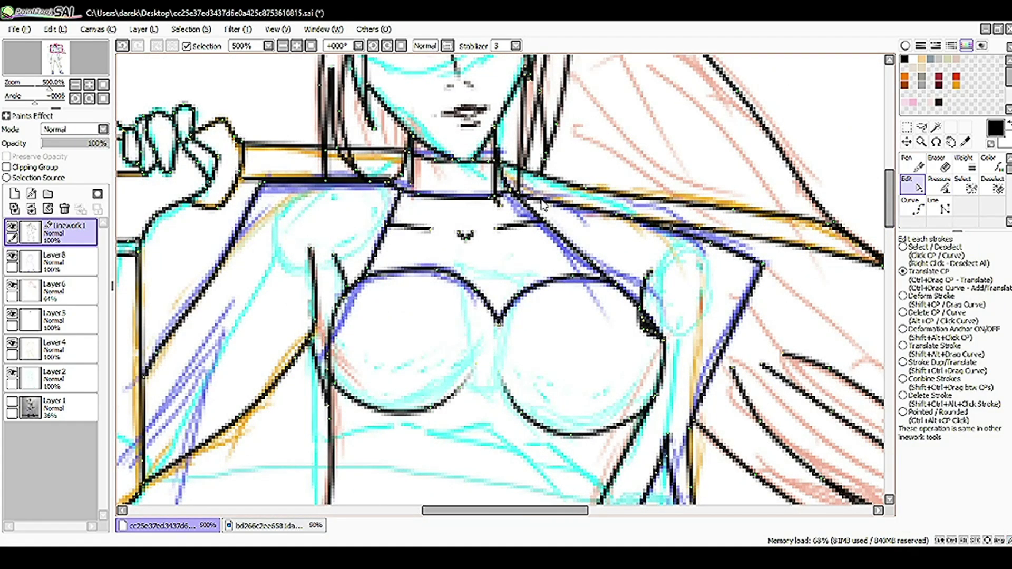
{"action": "key", "text": "c"}
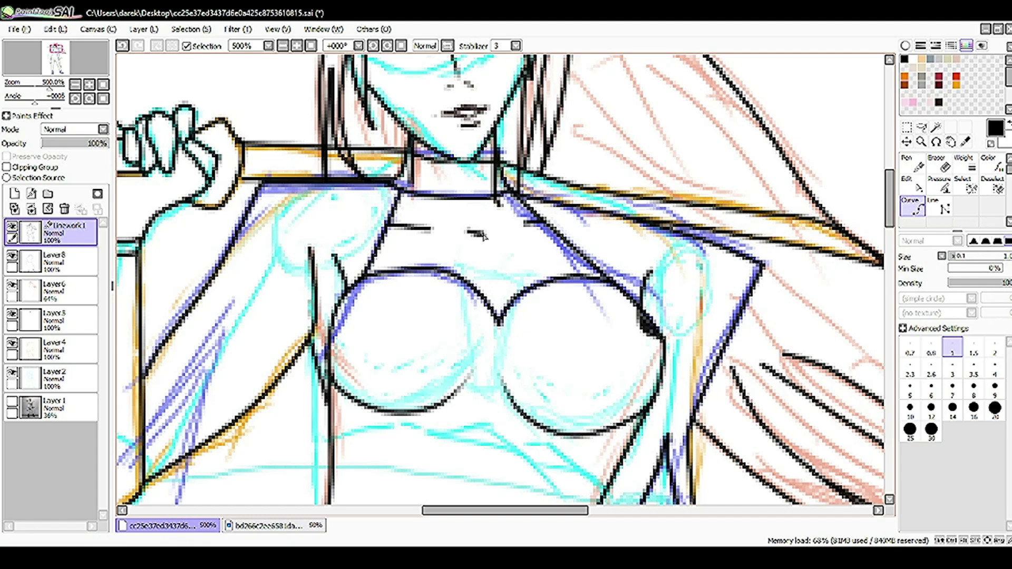
{"action": "key", "text": "e"}
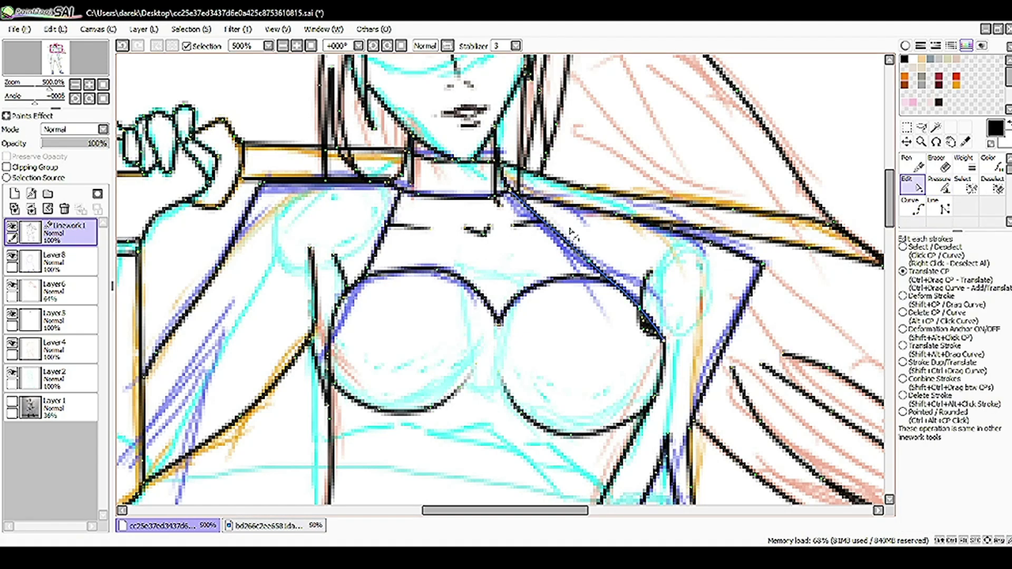
{"action": "key", "text": "p"}
{"action": "key", "text": "c"}
Trace the inner and outer edges of the long cape tail on the viewer's left down to its point
{"action": "scroll", "coordinate": [362, 228], "scroll_direction": "down", "scroll_amount": 3}
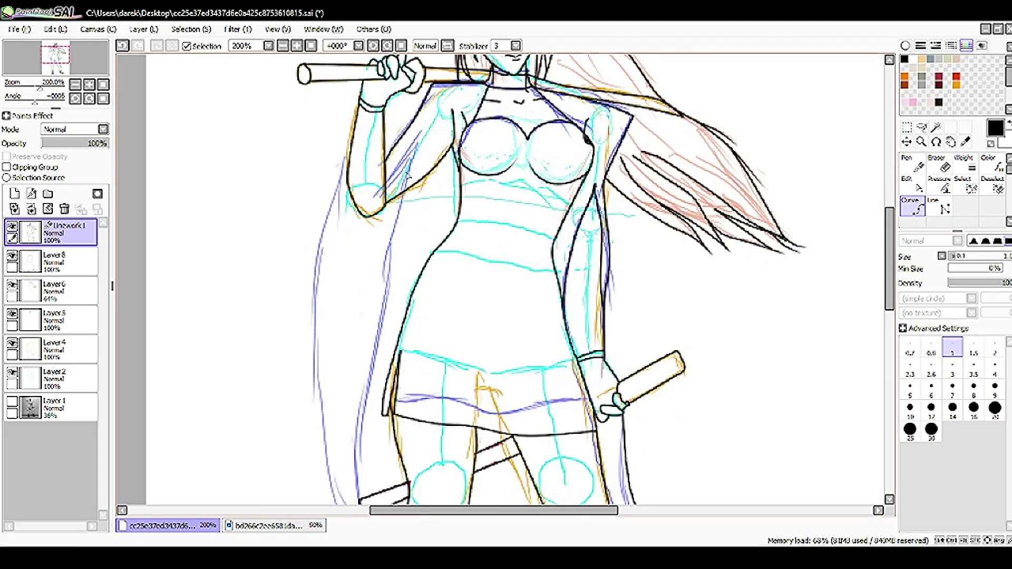
{"action": "scroll", "coordinate": [382, 277], "scroll_direction": "down", "scroll_amount": 1}
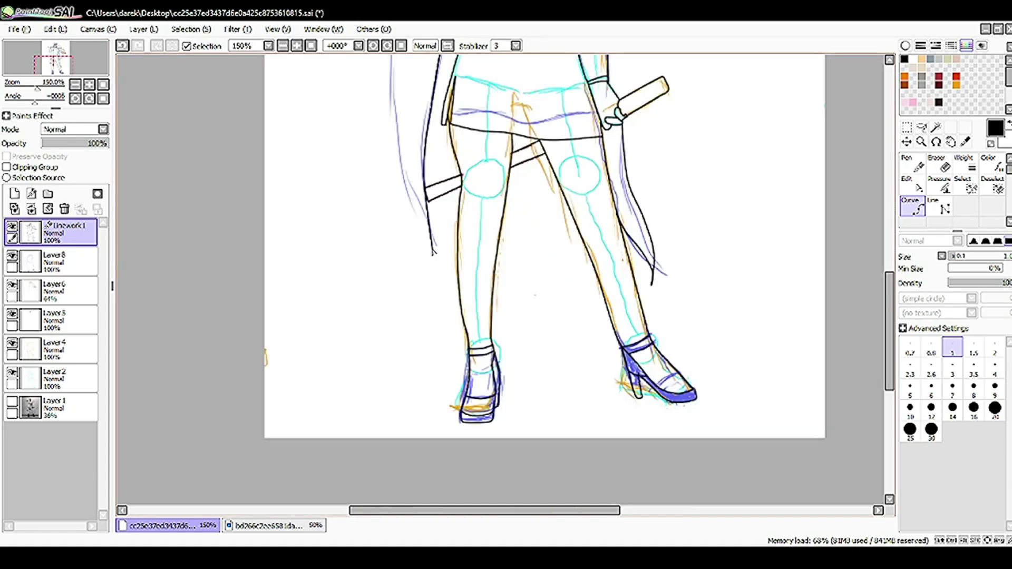
{"action": "scroll", "coordinate": [435, 270], "scroll_direction": "up", "scroll_amount": 3}
{"action": "scroll", "coordinate": [435, 271], "scroll_direction": "up", "scroll_amount": 3}
{"action": "scroll", "coordinate": [435, 271], "scroll_direction": "down", "scroll_amount": 4}
{"action": "scroll", "coordinate": [434, 271], "scroll_direction": "up", "scroll_amount": 1}
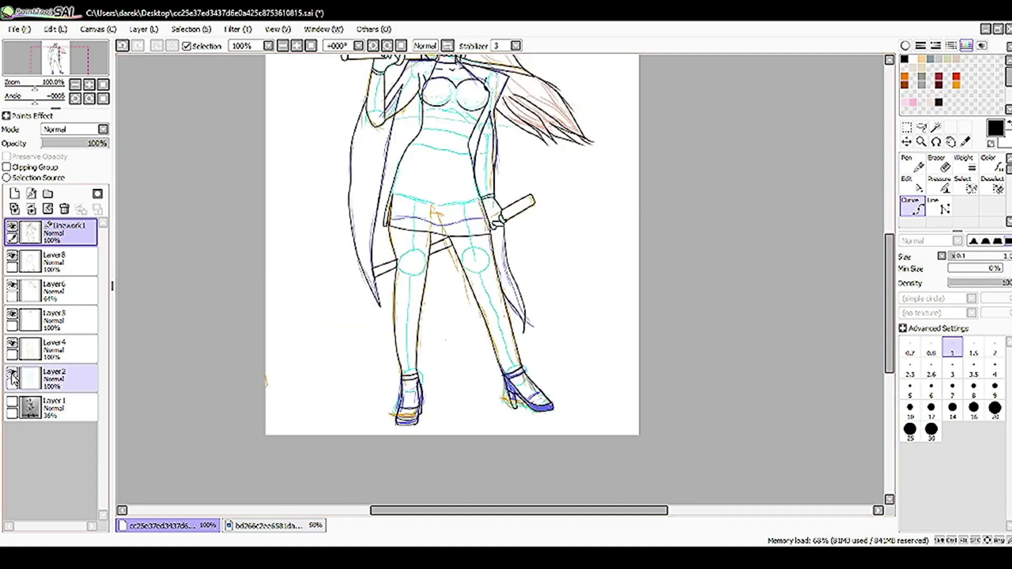
Adjust the control points of the hair's outer outline around the head
{"action": "scroll", "coordinate": [435, 270], "scroll_direction": "up", "scroll_amount": 5}
{"action": "key", "text": "ctrl"}
{"action": "scroll", "coordinate": [737, 298], "scroll_direction": "down", "scroll_amount": 1}
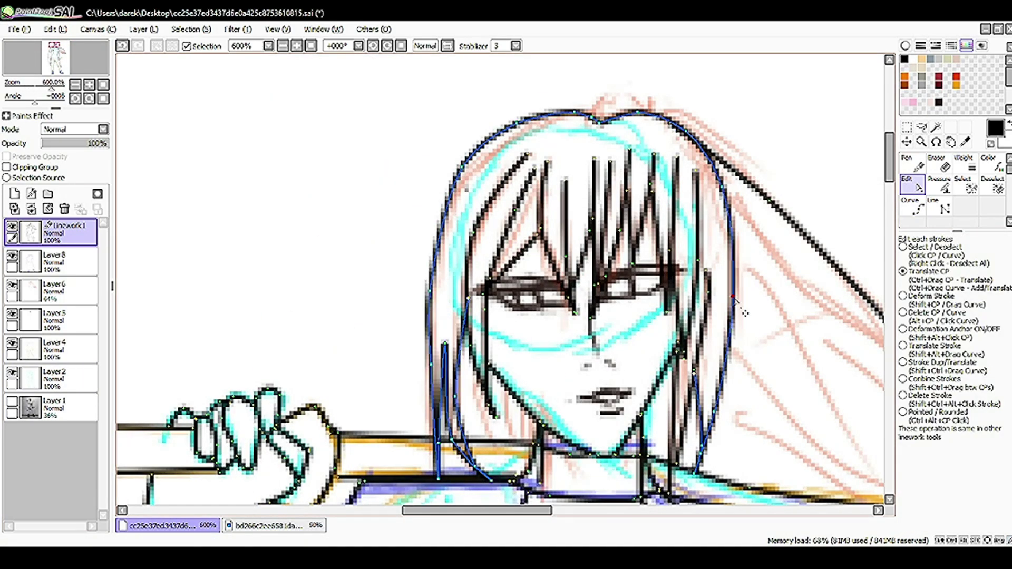
{"action": "scroll", "coordinate": [736, 298], "scroll_direction": "down", "scroll_amount": 3}
Dim the face sketch layer to 57% opacity and trace the lips in black on Linework1
{"action": "scroll", "coordinate": [737, 299], "scroll_direction": "up", "scroll_amount": 5}
{"action": "left_click", "coordinate": [52, 319]}
{"action": "left_click", "coordinate": [53, 232]}
{"action": "scroll", "coordinate": [544, 263], "scroll_direction": "down", "scroll_amount": 2}
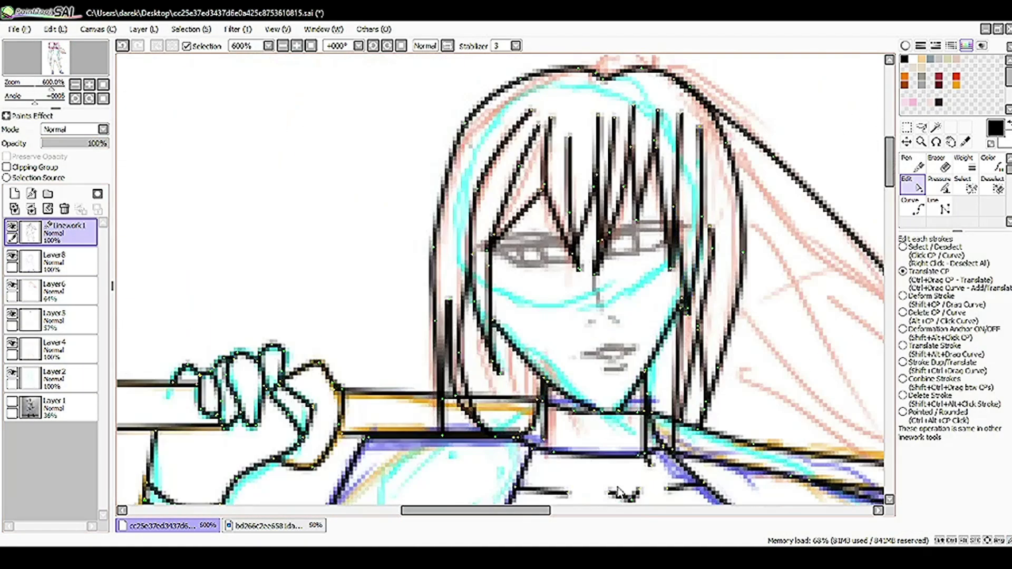
{"action": "scroll", "coordinate": [545, 263], "scroll_direction": "up", "scroll_amount": 4}
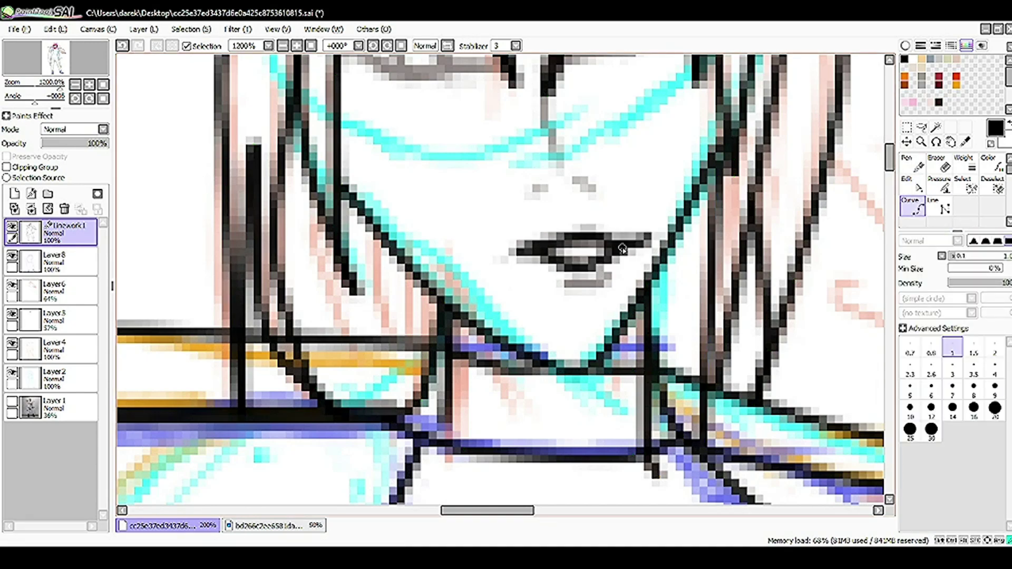
{"action": "scroll", "coordinate": [574, 413], "scroll_direction": "down", "scroll_amount": 2}
Trace the viewer's-left eye's lids and iris in black, raising the face sketch layer's opacity to 94%
{"action": "scroll", "coordinate": [574, 412], "scroll_direction": "up", "scroll_amount": 3}
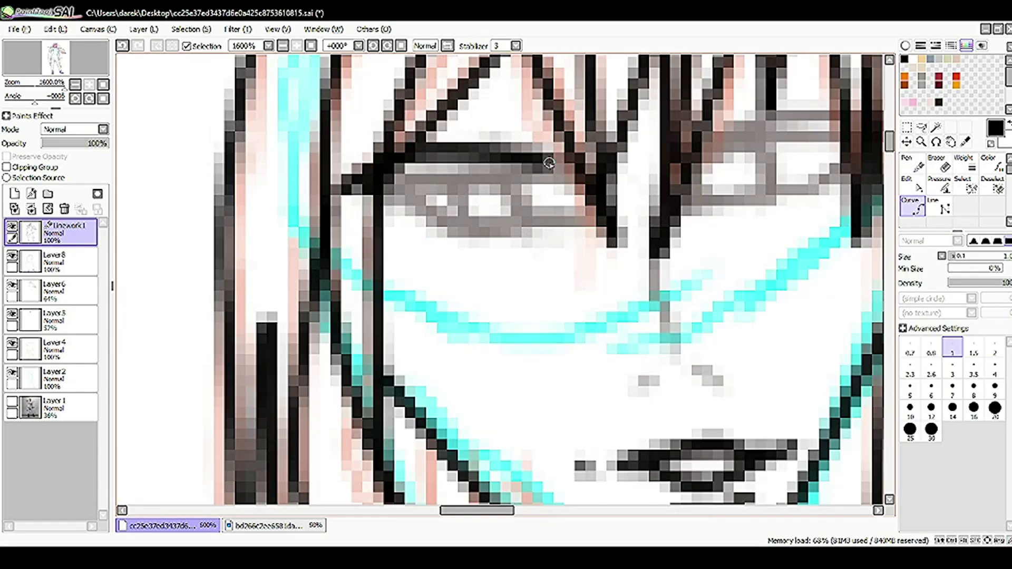
{"action": "left_click", "coordinate": [52, 319]}
{"action": "left_click_drag", "start_coordinate": [80, 143], "coordinate": [104, 143]}
{"action": "left_click", "coordinate": [53, 232]}
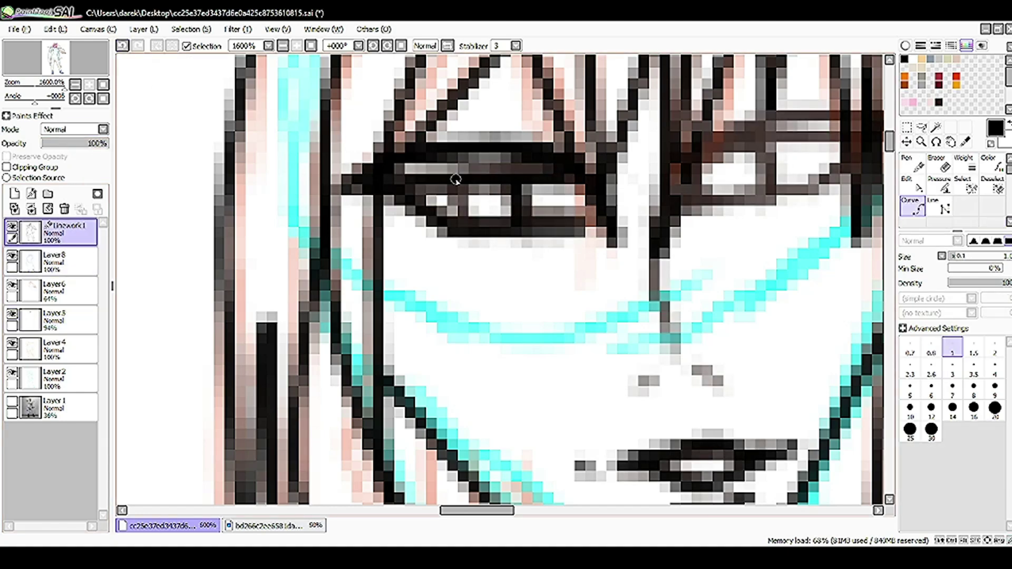
Trace the viewer's-right eye and the nose bridge in black, checking the linework with the face sketch hidden
{"action": "scroll", "coordinate": [456, 179], "scroll_direction": "down", "scroll_amount": 1}
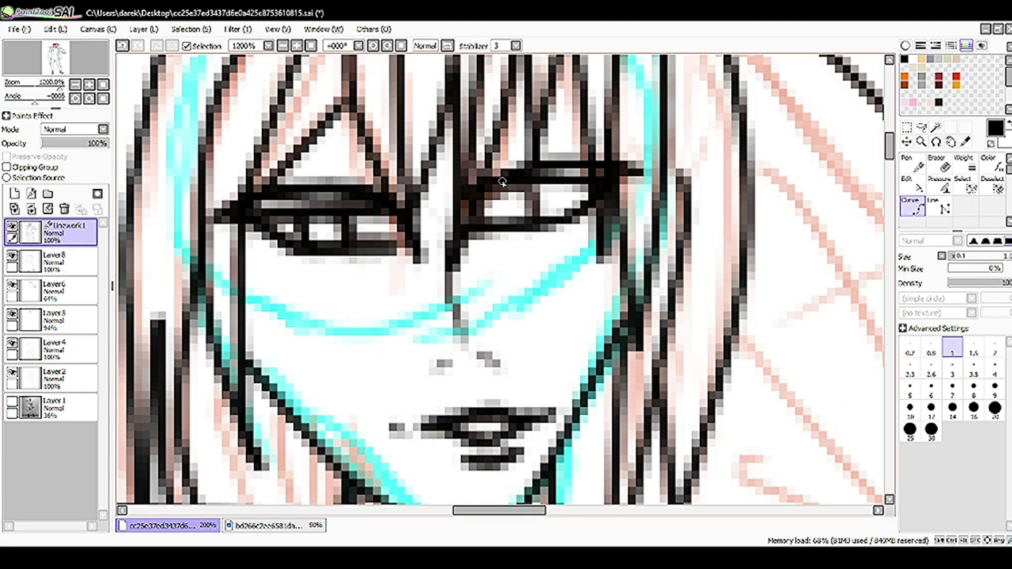
{"action": "left_click", "coordinate": [11, 314]}
{"action": "scroll", "coordinate": [124, 61], "scroll_direction": "down", "scroll_amount": 5}
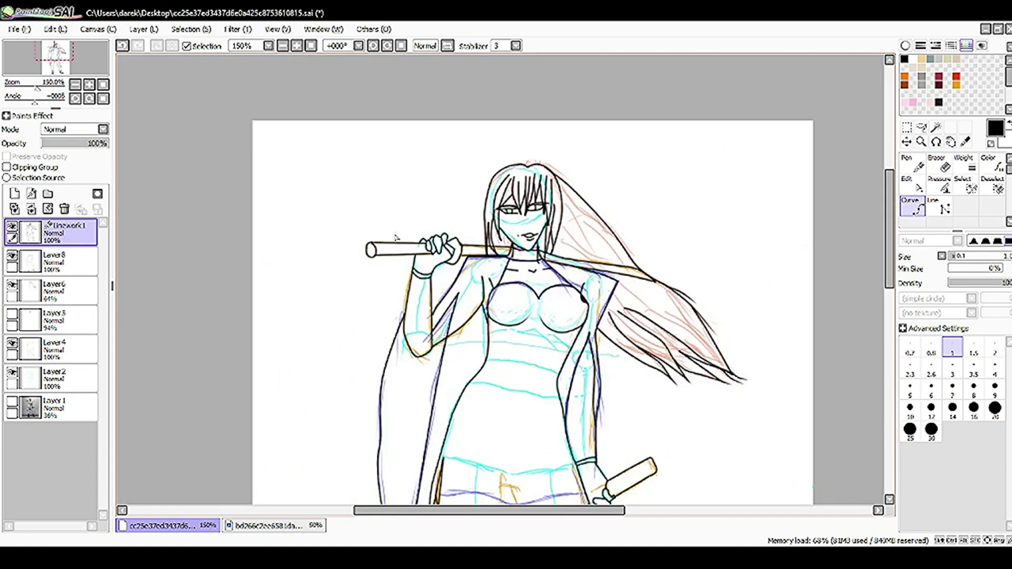
{"action": "scroll", "coordinate": [124, 62], "scroll_direction": "up", "scroll_amount": 4}
{"action": "left_click", "coordinate": [11, 314]}
{"action": "scroll", "coordinate": [348, 213], "scroll_direction": "up", "scroll_amount": 3}
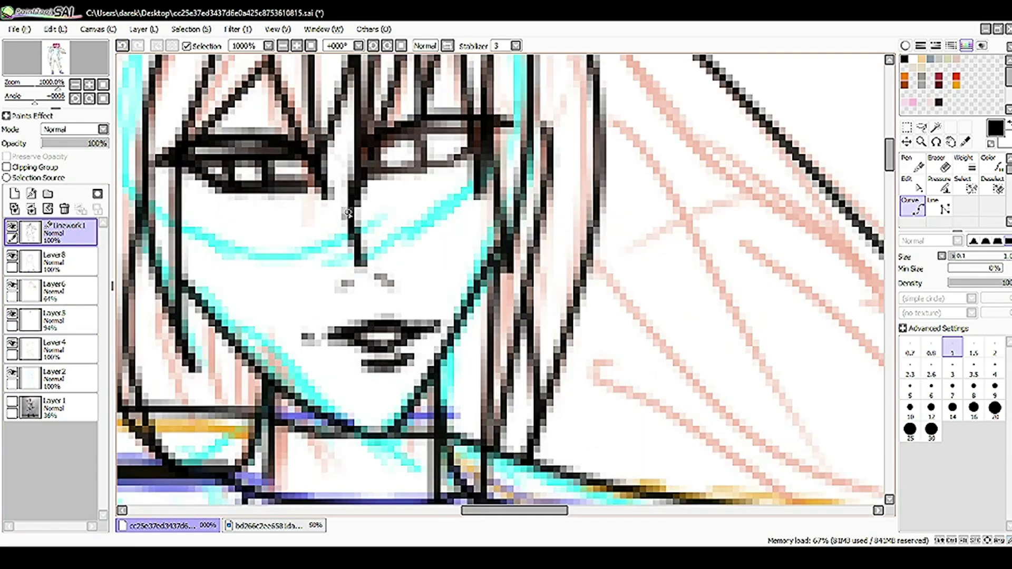
{"action": "scroll", "coordinate": [418, 82], "scroll_direction": "up", "scroll_amount": 2}
{"action": "scroll", "coordinate": [418, 82], "scroll_direction": "down", "scroll_amount": 3}
Check the face sketch with Linework1 hidden, and trace the nostrils plus the viewer's-right eye's lower lid and lid line
{"action": "left_click", "coordinate": [11, 228]}
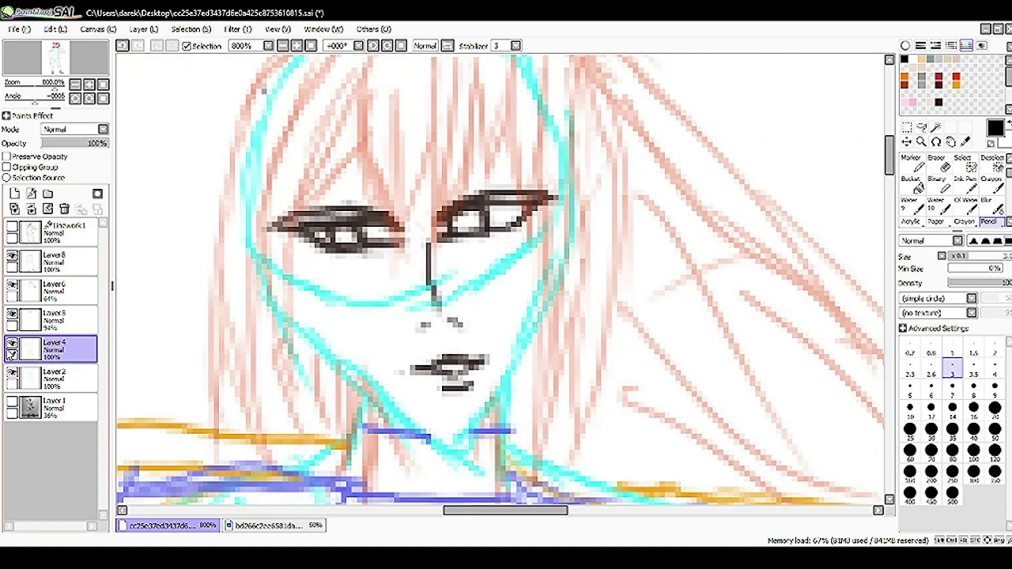
{"action": "left_click", "coordinate": [52, 319]}
{"action": "left_click", "coordinate": [913, 186]}
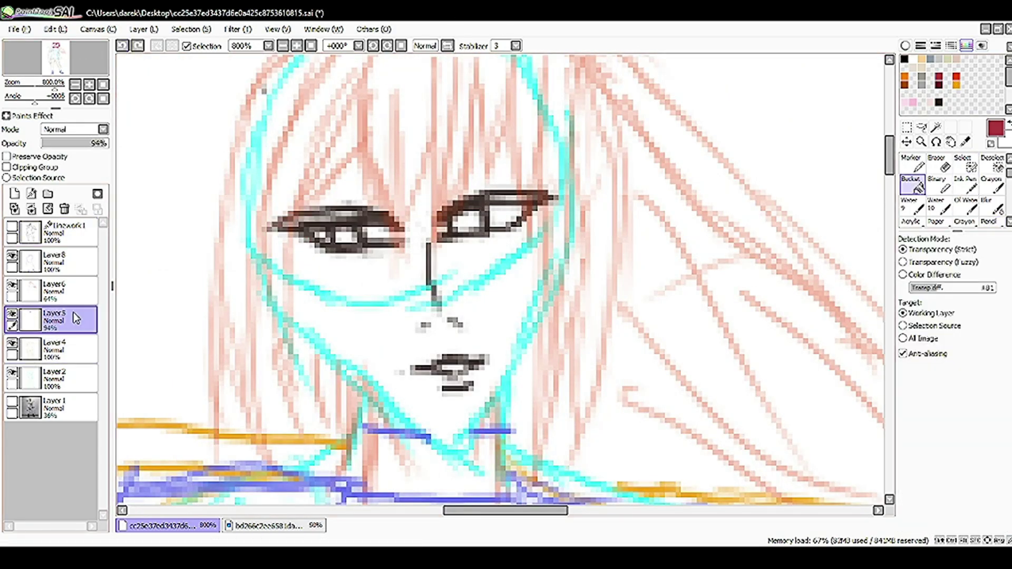
{"action": "left_click", "coordinate": [53, 232]}
{"action": "left_click", "coordinate": [12, 227]}
{"action": "scroll", "coordinate": [528, 264], "scroll_direction": "up", "scroll_amount": 3}
{"action": "left_click", "coordinate": [422, 262]}
{"action": "left_click", "coordinate": [585, 255]}
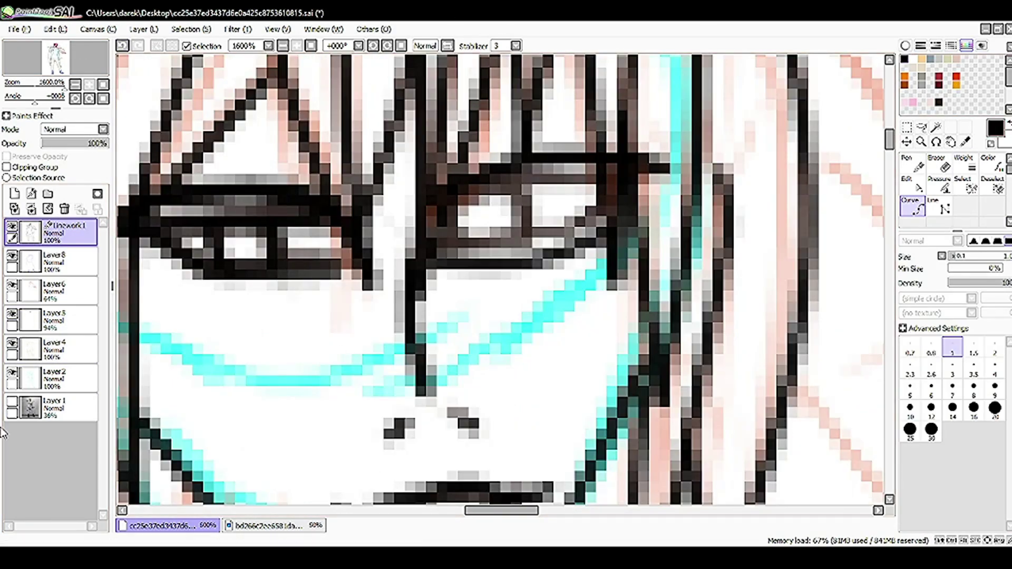
{"action": "key", "text": "Return"}
{"action": "left_click", "coordinate": [438, 210]}
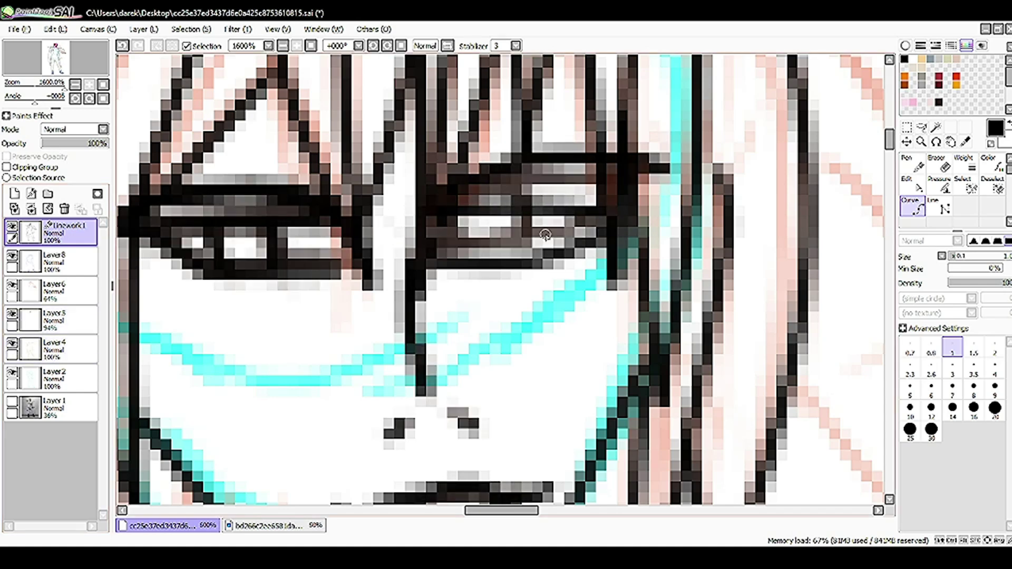
Correct the strokes around the viewer's-right eye, add its iris line, and hide the face sketch layer
{"action": "left_click", "coordinate": [912, 184]}
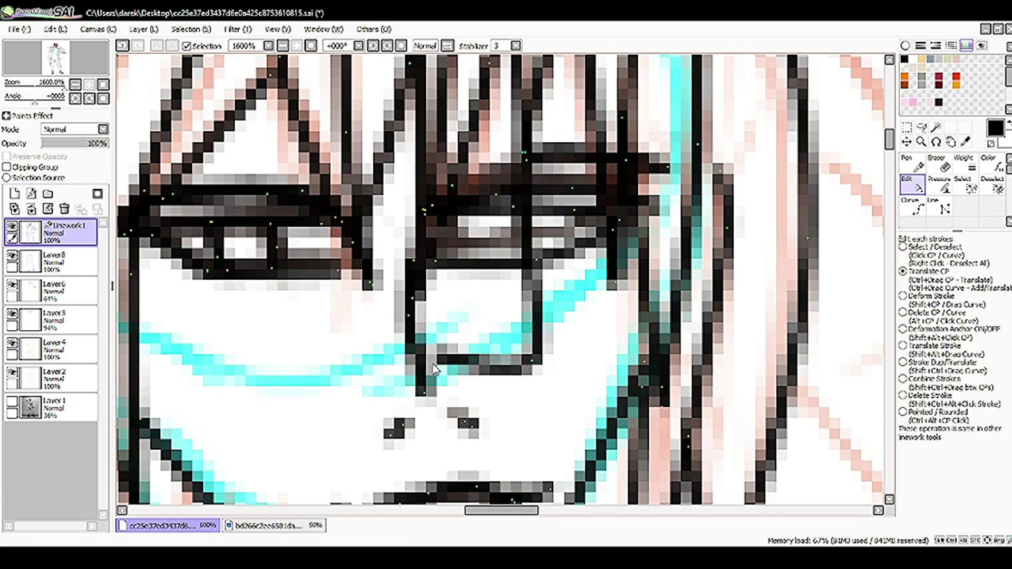
{"action": "key", "text": "e"}
{"action": "scroll", "coordinate": [537, 356], "scroll_direction": "down", "scroll_amount": 2}
{"action": "left_click", "coordinate": [15, 315]}
{"action": "scroll", "coordinate": [847, 266], "scroll_direction": "up", "scroll_amount": 1}
{"action": "key", "text": "c"}
{"action": "scroll", "coordinate": [847, 267], "scroll_direction": "down", "scroll_amount": 1}
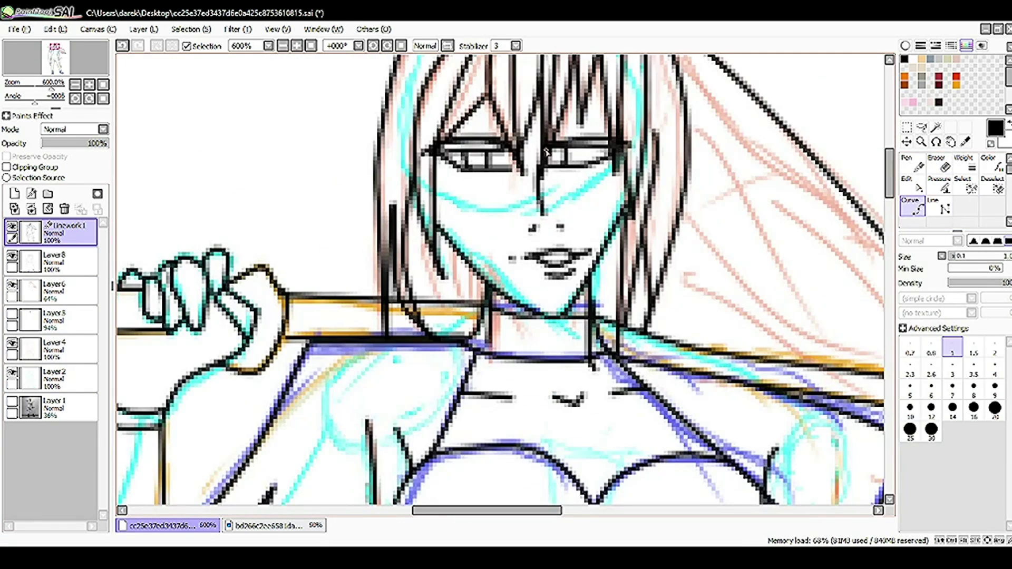
Thicken the viewer's-left eyelid crease and the outer corner of the viewer's-right eye with extra black strokes
{"action": "scroll", "coordinate": [591, 114], "scroll_direction": "up", "scroll_amount": 3}
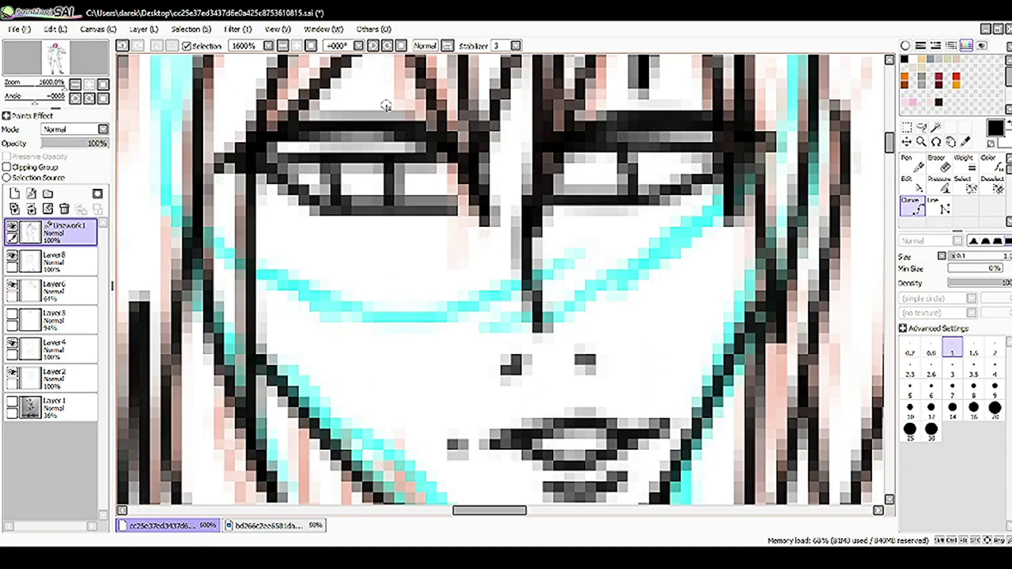
{"action": "left_click", "coordinate": [706, 185]}
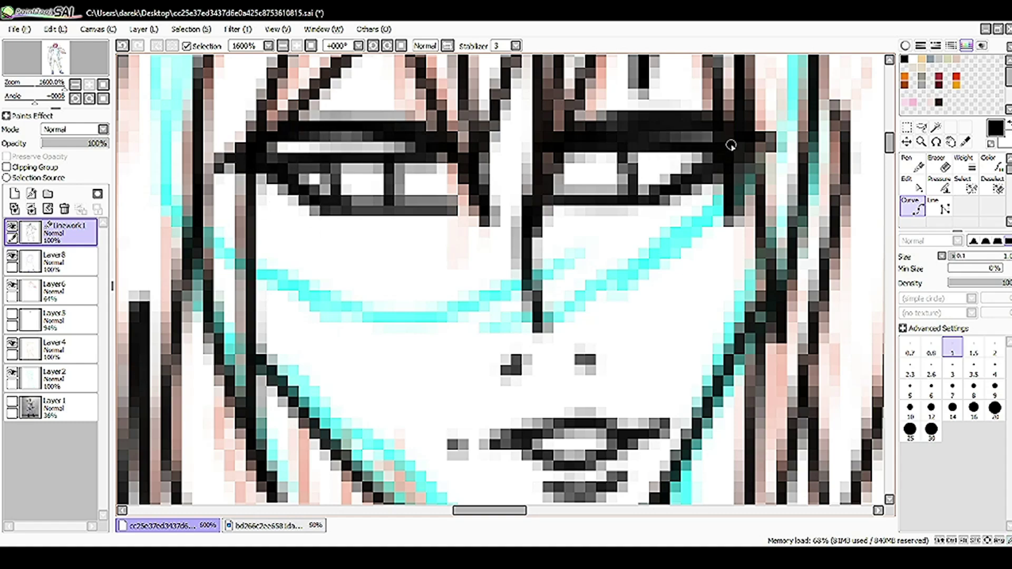
{"action": "scroll", "coordinate": [727, 144], "scroll_direction": "down", "scroll_amount": 3}
{"action": "scroll", "coordinate": [589, 280], "scroll_direction": "up", "scroll_amount": 3}
Move the control points of the iris lines in both eyes to reshape the irises
{"action": "key", "text": "ctrl"}
{"action": "scroll", "coordinate": [596, 248], "scroll_direction": "down", "scroll_amount": 3}
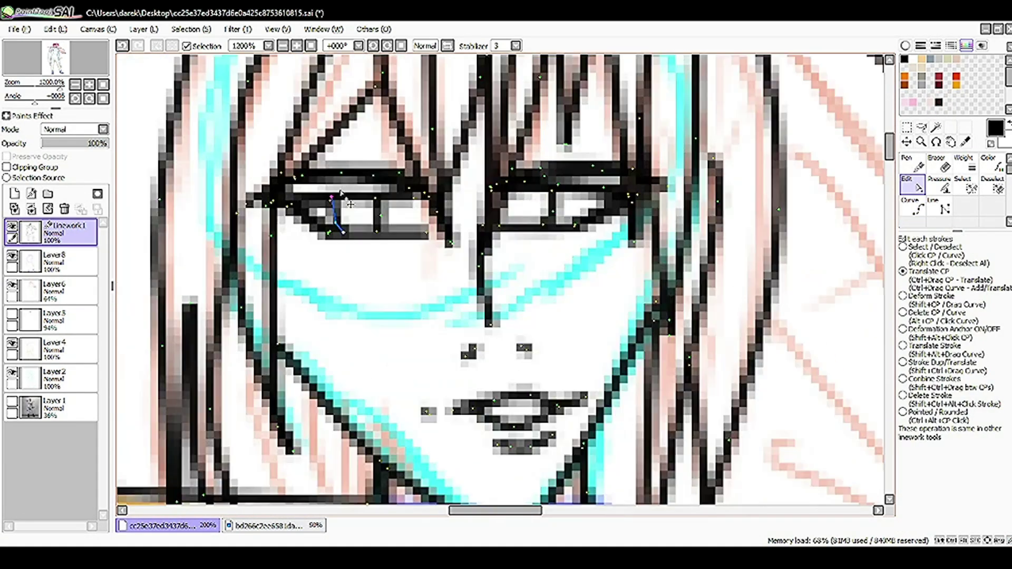
{"action": "scroll", "coordinate": [313, 340], "scroll_direction": "up", "scroll_amount": 1}
{"action": "scroll", "coordinate": [312, 340], "scroll_direction": "down", "scroll_amount": 1}
{"action": "scroll", "coordinate": [535, 246], "scroll_direction": "up", "scroll_amount": 3}
{"action": "key", "text": "ctrl"}
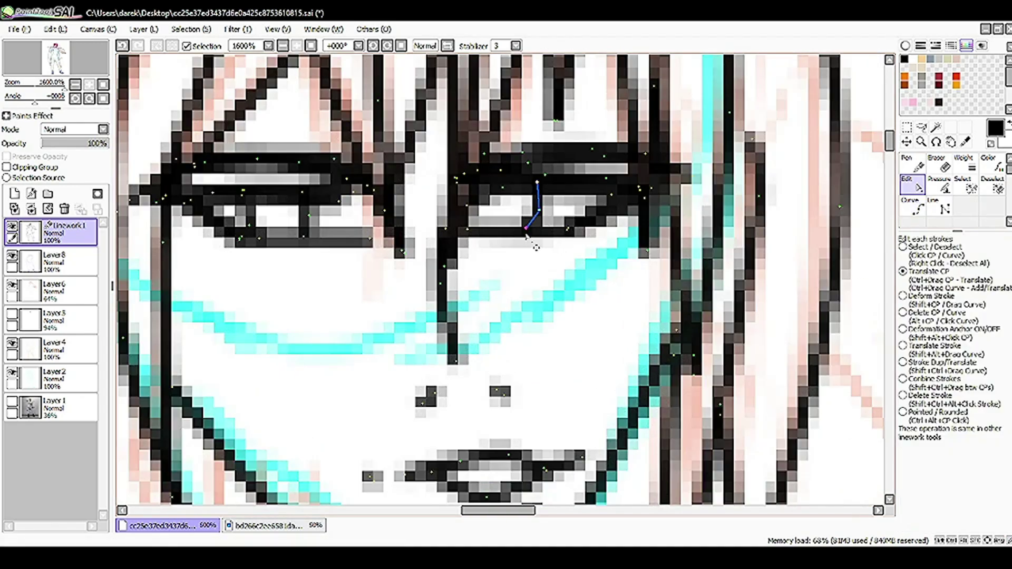
Adjust the iris line of the figure's right-hand eye on the Linework1 layer by moving its control points
{"action": "scroll", "coordinate": [511, 230], "scroll_direction": "down", "scroll_amount": 1}
{"action": "scroll", "coordinate": [514, 226], "scroll_direction": "up", "scroll_amount": 1}
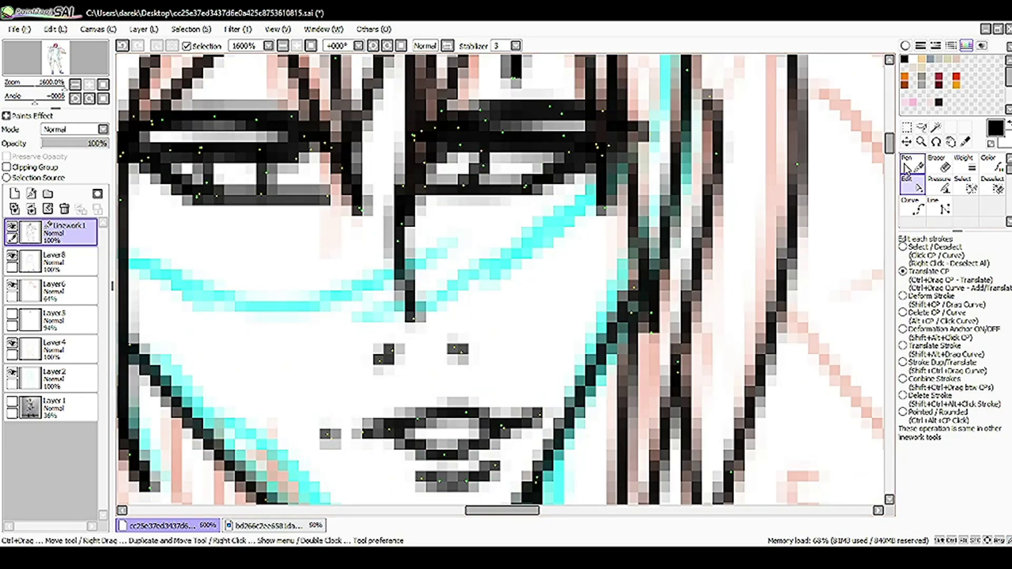
{"action": "left_click", "coordinate": [942, 188]}
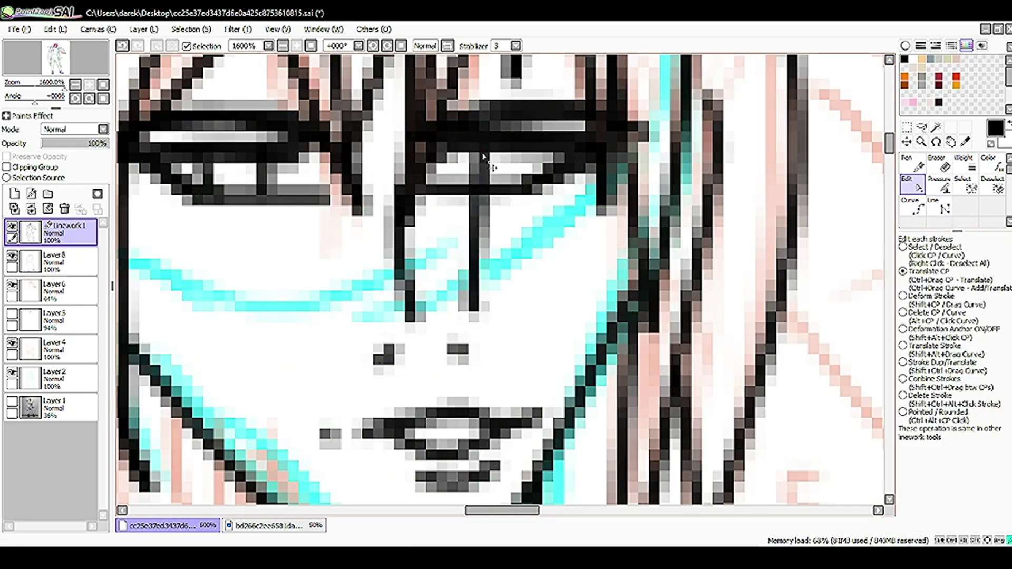
{"action": "left_click", "coordinate": [918, 209]}
Turn on Layer5's visibility and briefly hide Linework1 to compare the inked eyes with the sketch
{"action": "scroll", "coordinate": [501, 264], "scroll_direction": "down", "scroll_amount": 3}
{"action": "left_click", "coordinate": [11, 228]}
{"action": "left_click", "coordinate": [12, 313]}
{"action": "scroll", "coordinate": [570, 179], "scroll_direction": "up", "scroll_amount": 3}
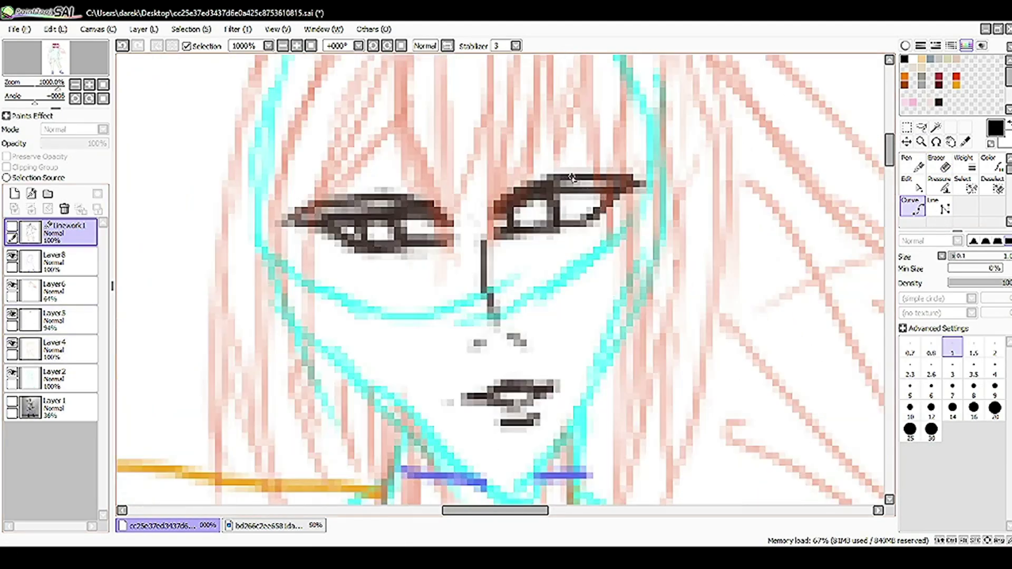
{"action": "left_click", "coordinate": [12, 228]}
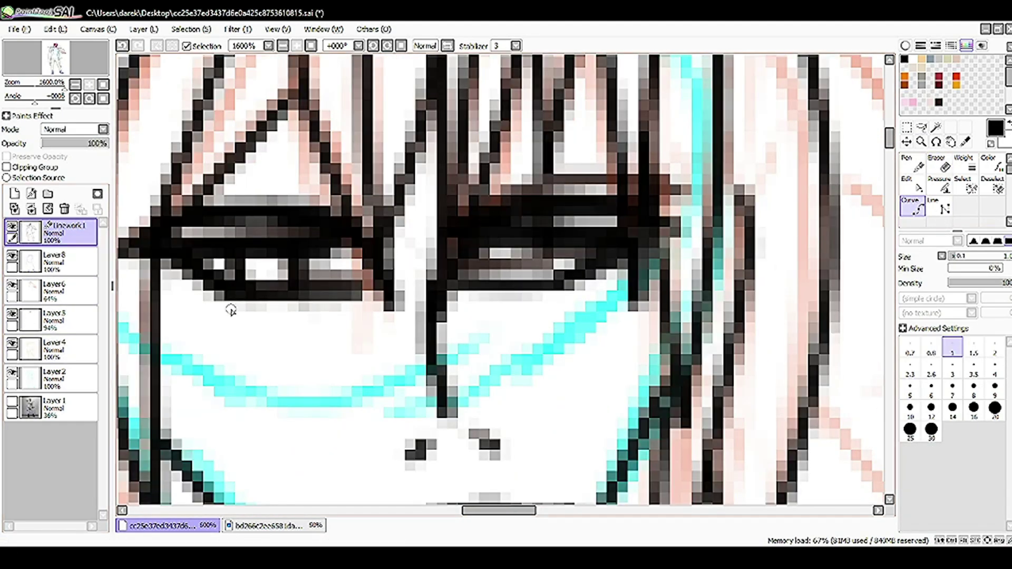
Lower Layer5's opacity to 76% and make Linework1 the active layer again
{"action": "scroll", "coordinate": [226, 305], "scroll_direction": "down", "scroll_amount": 4}
{"action": "scroll", "coordinate": [453, 306], "scroll_direction": "up", "scroll_amount": 4}
{"action": "left_click", "coordinate": [12, 314]}
{"action": "left_click", "coordinate": [12, 313]}
{"action": "left_click", "coordinate": [63, 320]}
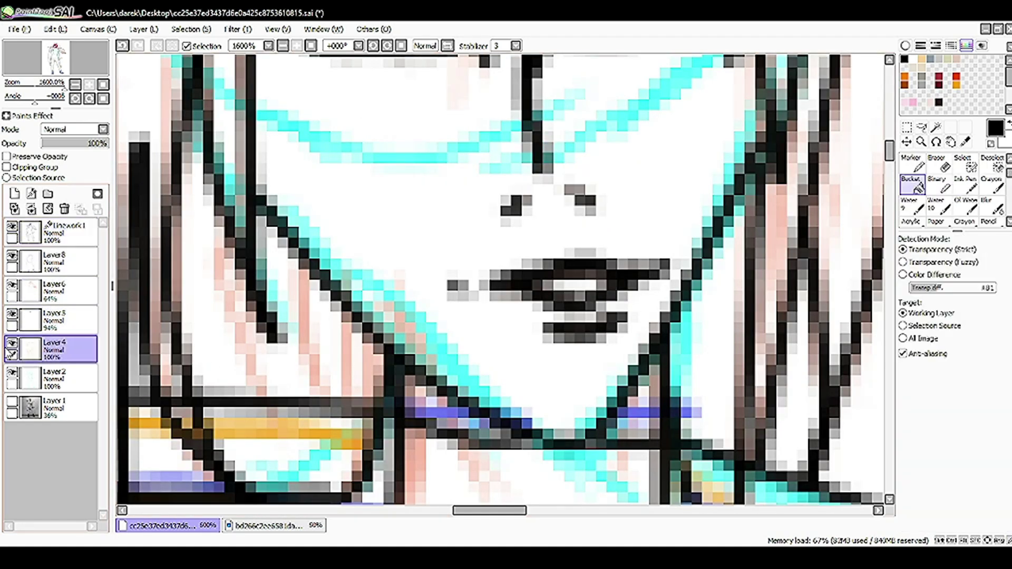
{"action": "left_click_drag", "start_coordinate": [108, 143], "coordinate": [95, 152]}
{"action": "left_click", "coordinate": [63, 232]}
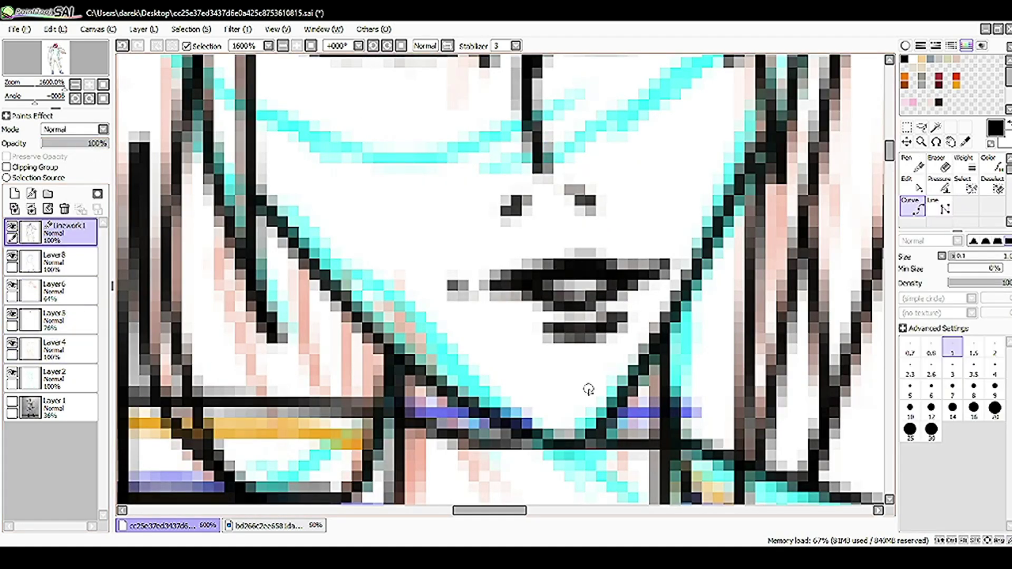
Redraw the lid and iris lines of the right-hand eye with the Curve tool at size 1
{"action": "left_click_drag", "start_coordinate": [580, 232], "coordinate": [517, 485]}
{"action": "key", "text": "e"}
{"action": "mouse_move", "coordinate": [612, 221]}
{"action": "left_mouse_down"}
{"action": "mouse_move", "coordinate": [515, 305]}
{"action": "mouse_move", "coordinate": [610, 214]}
{"action": "left_mouse_up"}
{"action": "key", "text": "c"}
{"action": "left_click", "coordinate": [650, 216]}
{"action": "key", "text": "Return"}
{"action": "left_click", "coordinate": [609, 192]}
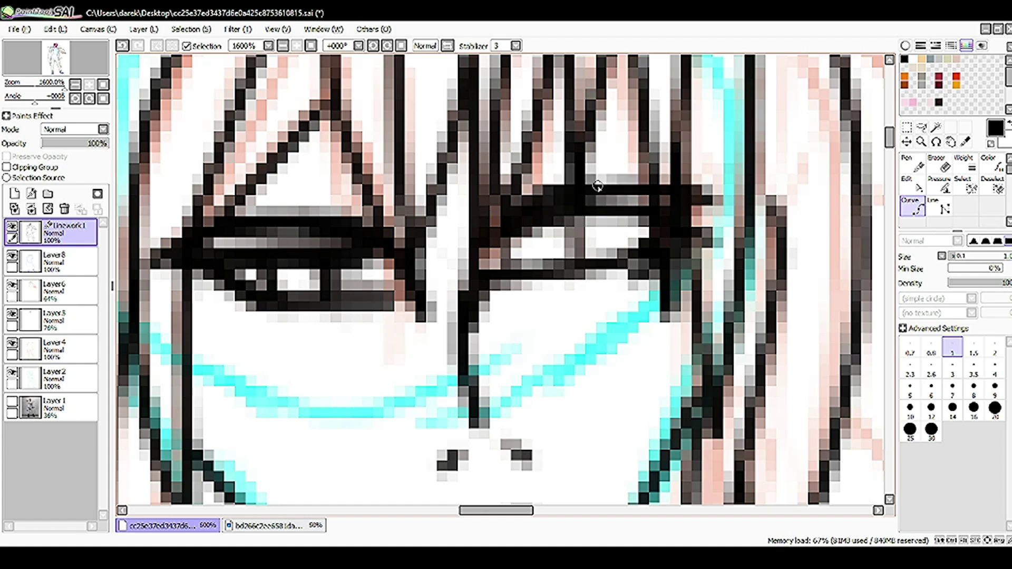
Compare the linework with the sketch and adjust the lower lid stroke of the left-hand eye
{"action": "scroll", "coordinate": [573, 269], "scroll_direction": "down", "scroll_amount": 6}
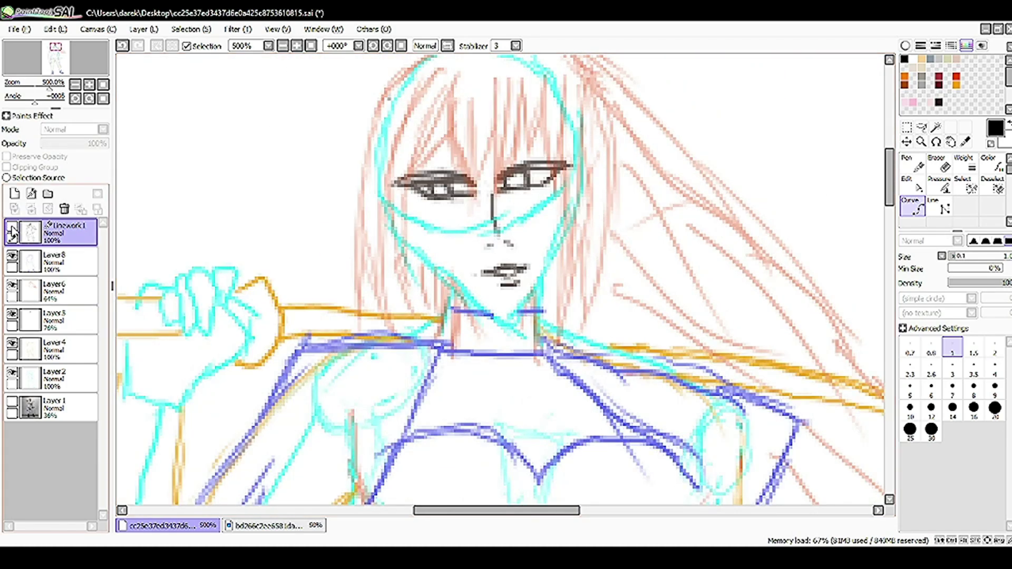
{"action": "scroll", "coordinate": [340, 270], "scroll_direction": "up", "scroll_amount": 5}
{"action": "key", "text": "e"}
{"action": "key", "text": "c"}
{"action": "left_click", "coordinate": [324, 242]}
{"action": "left_click", "coordinate": [348, 272]}
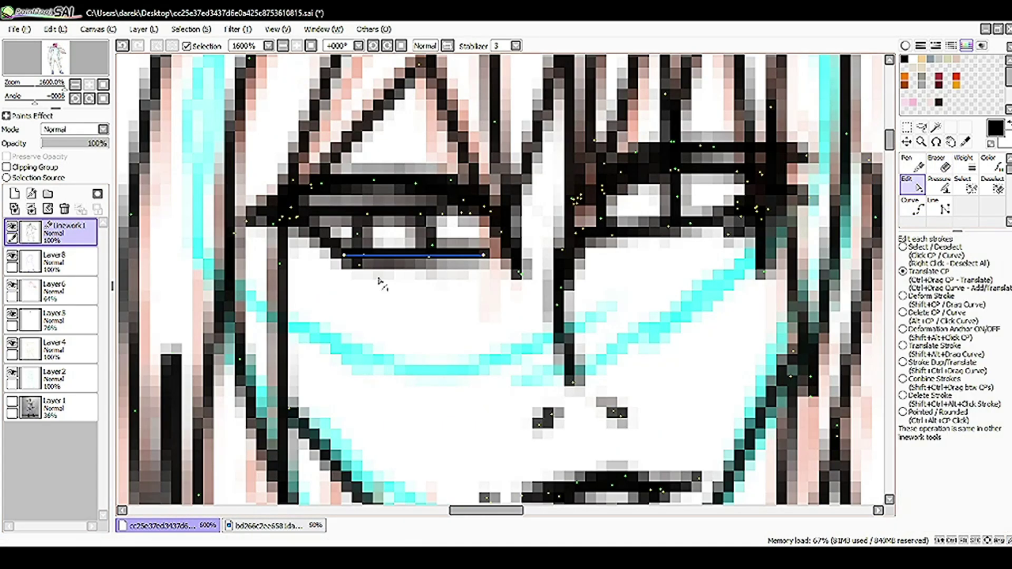
Check the face against the sketch with Linework1 hidden and shown, and refine the left-hand eye's lower lines
{"action": "scroll", "coordinate": [379, 282], "scroll_direction": "down", "scroll_amount": 2}
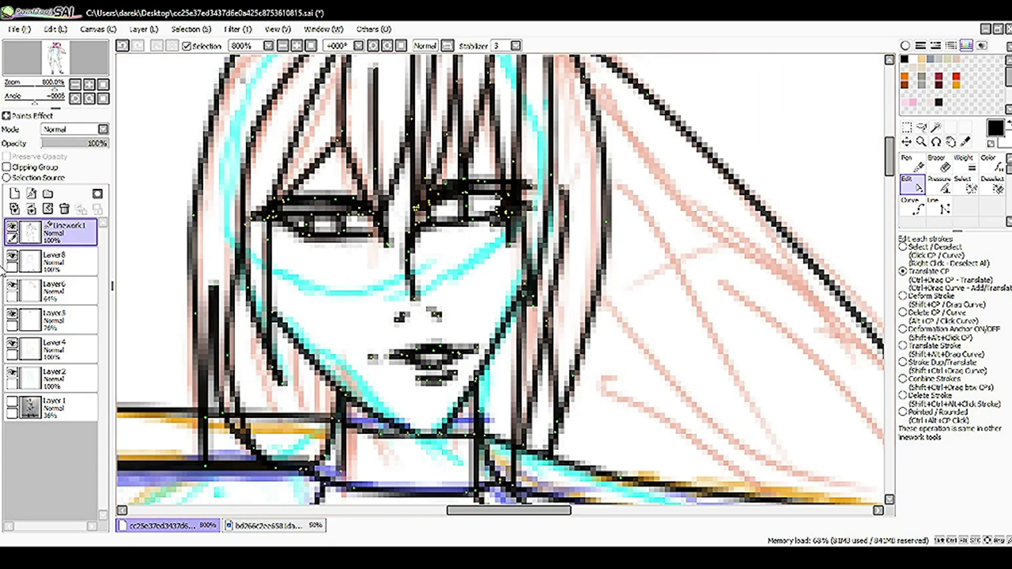
{"action": "left_click", "coordinate": [11, 227]}
{"action": "left_click", "coordinate": [12, 227]}
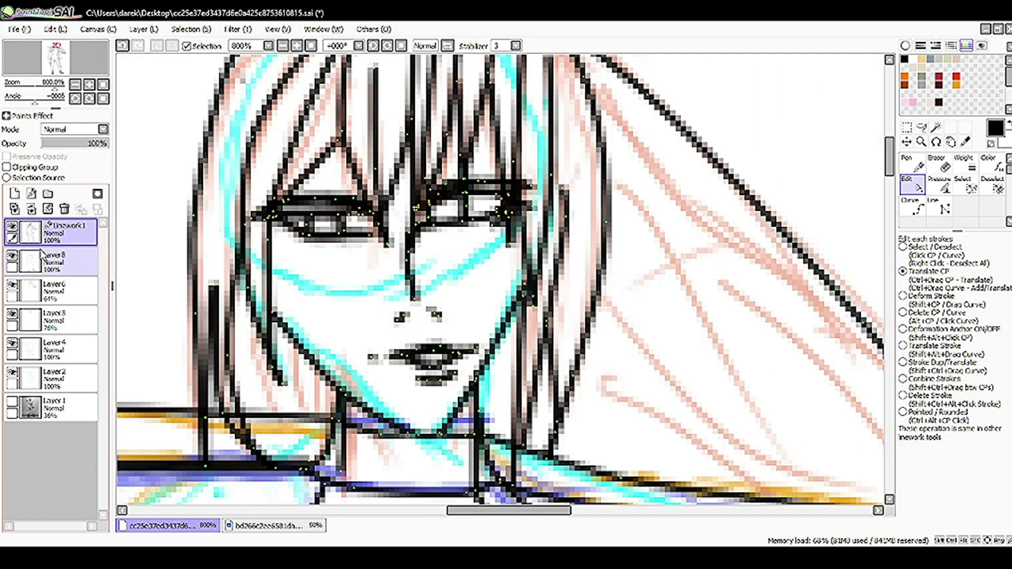
{"action": "scroll", "coordinate": [336, 188], "scroll_direction": "up", "scroll_amount": 2}
{"action": "left_click_drag", "start_coordinate": [301, 253], "coordinate": [326, 247]}
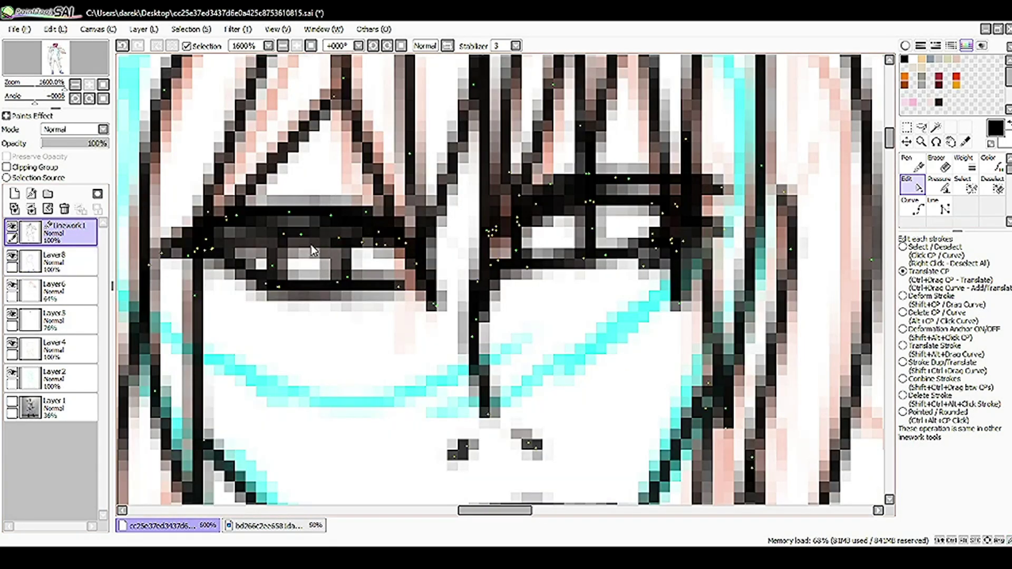
Refine the inner iris edge of the right-hand eye with a size 0.7 curve
{"action": "scroll", "coordinate": [382, 205], "scroll_direction": "down", "scroll_amount": 3}
{"action": "scroll", "coordinate": [564, 215], "scroll_direction": "up", "scroll_amount": 2}
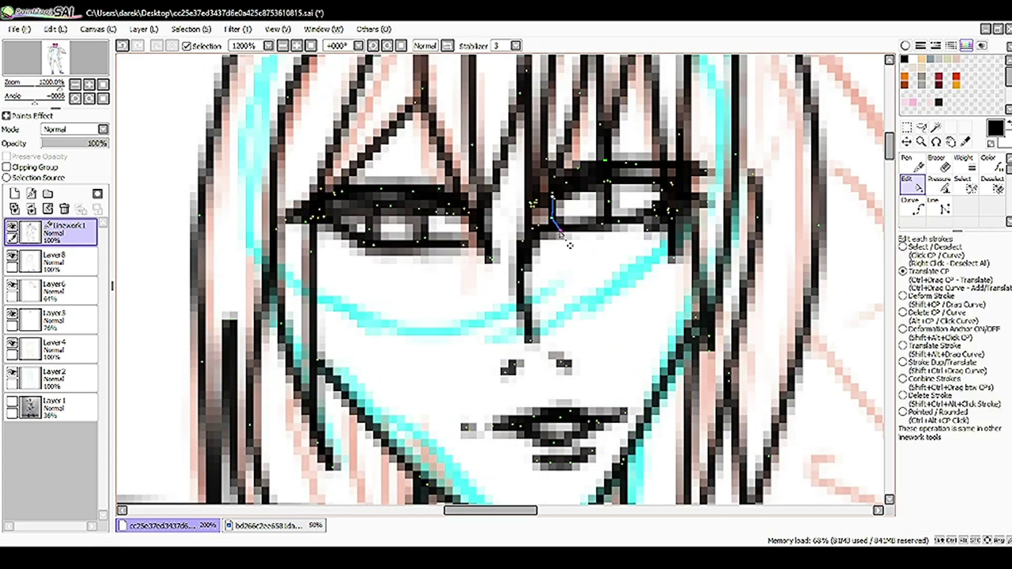
{"action": "scroll", "coordinate": [532, 284], "scroll_direction": "down", "scroll_amount": 1}
{"action": "key", "text": "c"}
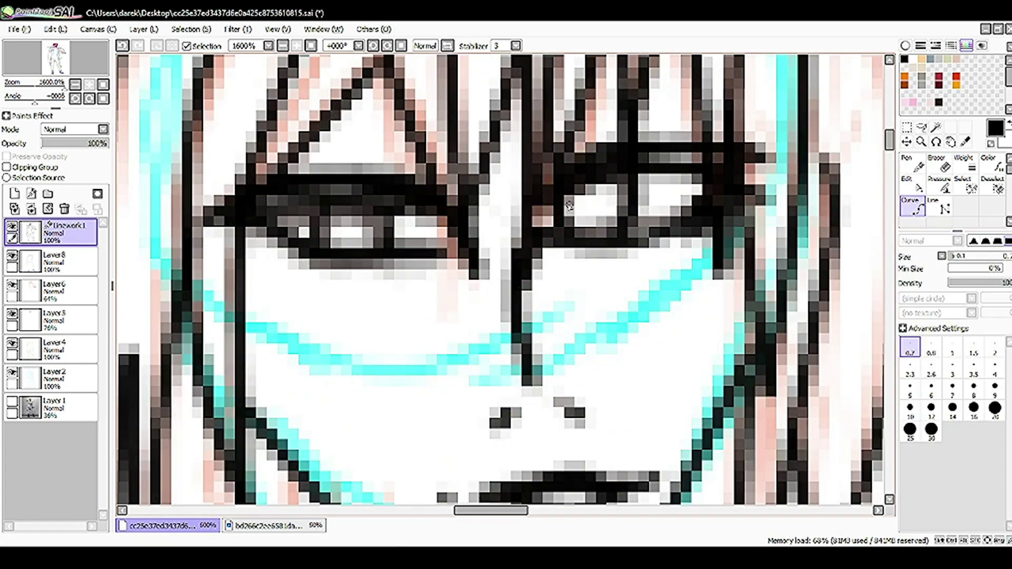
{"action": "scroll", "coordinate": [414, 187], "scroll_direction": "down", "scroll_amount": 2}
{"action": "scroll", "coordinate": [414, 188], "scroll_direction": "up", "scroll_amount": 4}
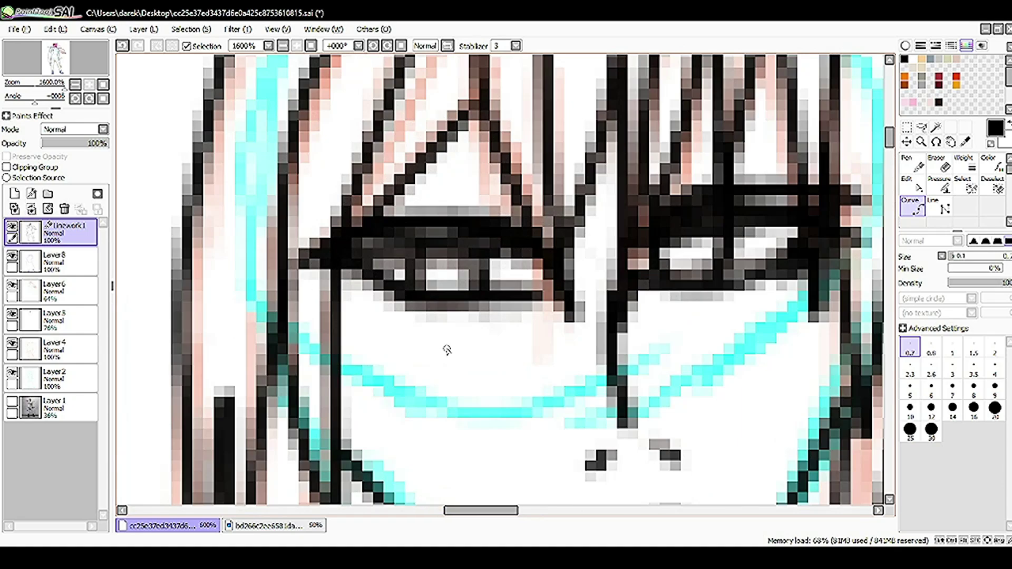
Delete the sketch layers Layer4 and Layer2
{"action": "scroll", "coordinate": [447, 349], "scroll_direction": "down", "scroll_amount": 8}
{"action": "scroll", "coordinate": [447, 349], "scroll_direction": "up", "scroll_amount": 1}
{"action": "scroll", "coordinate": [483, 204], "scroll_direction": "up", "scroll_amount": 1}
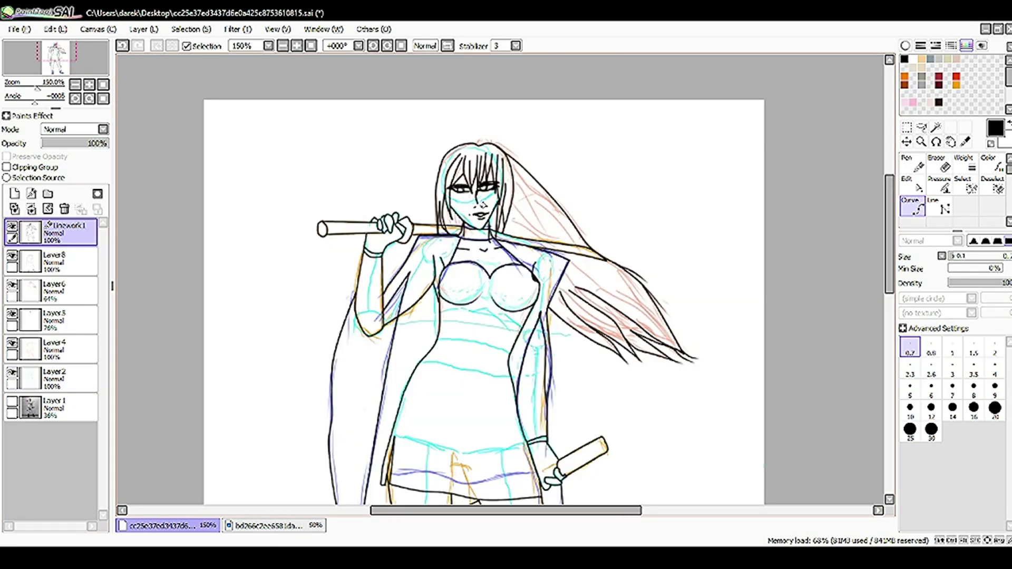
{"action": "key", "text": "ctrl+e"}
{"action": "key", "text": "ctrl+e"}
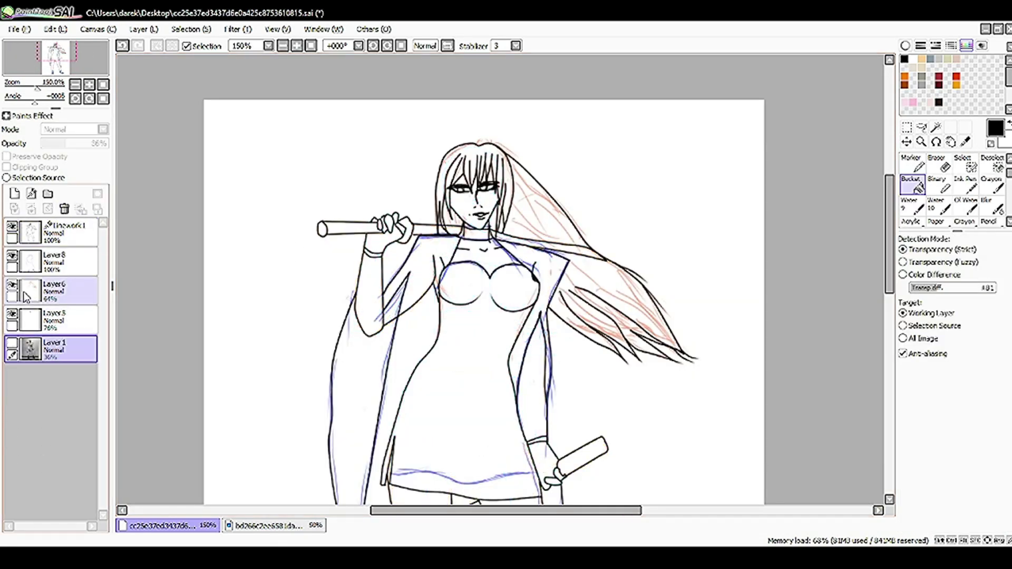
{"action": "scroll", "coordinate": [450, 270], "scroll_direction": "up", "scroll_amount": 5}
{"action": "left_click", "coordinate": [912, 184]}
{"action": "scroll", "coordinate": [657, 233], "scroll_direction": "down", "scroll_amount": 5}
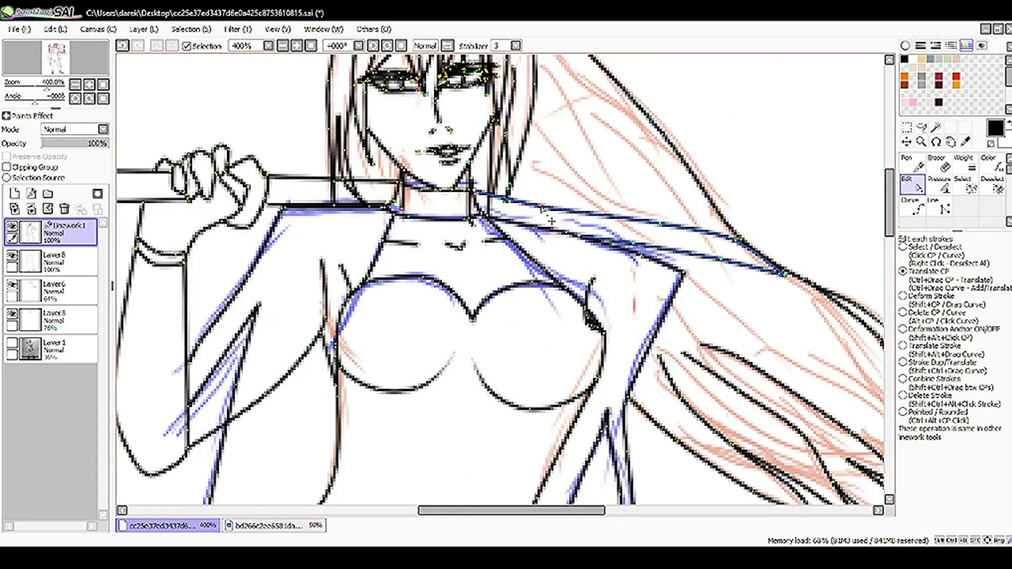
{"action": "scroll", "coordinate": [527, 231], "scroll_direction": "up", "scroll_amount": 3}
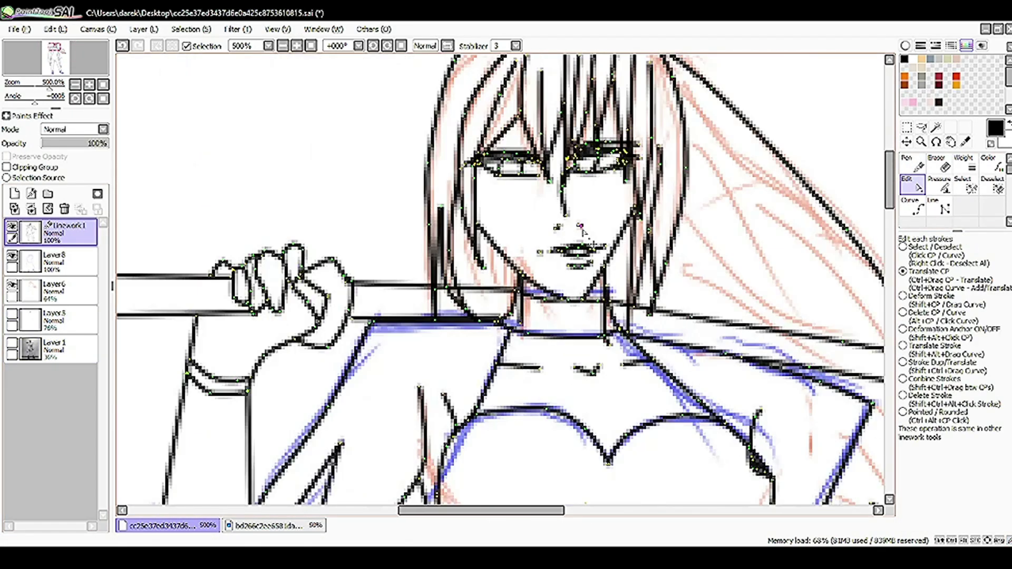
{"action": "scroll", "coordinate": [581, 228], "scroll_direction": "down", "scroll_amount": 3}
Delete the remaining sketch layers Layer5, Layer6 and Layer8, and make Linework1 active
{"action": "left_click", "coordinate": [29, 290]}
{"action": "key", "text": "ctrl+e"}
{"action": "key", "text": "ctrl+e"}
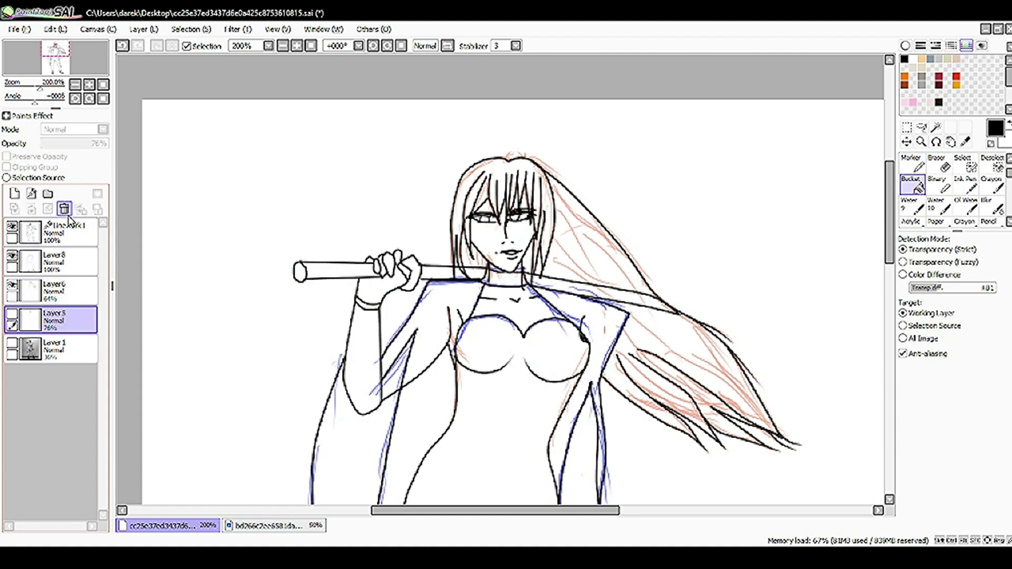
{"action": "left_click", "coordinate": [29, 264]}
{"action": "key", "text": "ctrl+e"}
{"action": "left_click", "coordinate": [29, 232]}
{"action": "scroll", "coordinate": [599, 464], "scroll_direction": "down", "scroll_amount": 3}
{"action": "scroll", "coordinate": [599, 463], "scroll_direction": "up", "scroll_amount": 2}
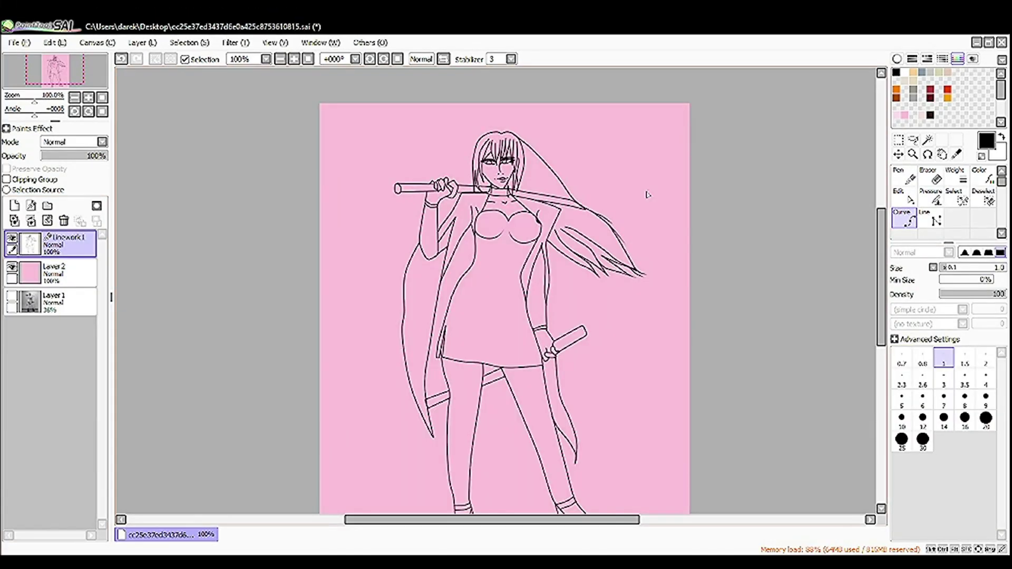
{"action": "scroll", "coordinate": [524, 219], "scroll_direction": "up", "scroll_amount": 8}
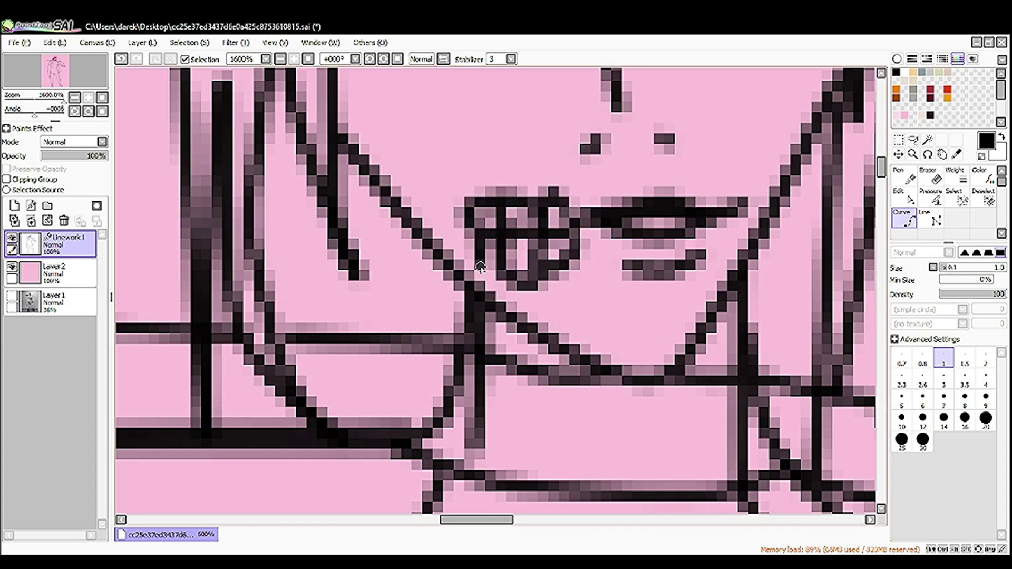
{"action": "scroll", "coordinate": [481, 269], "scroll_direction": "down", "scroll_amount": 1}
{"action": "scroll", "coordinate": [481, 269], "scroll_direction": "up", "scroll_amount": 1}
{"action": "left_click", "coordinate": [121, 58]}
{"action": "left_click", "coordinate": [121, 58]}
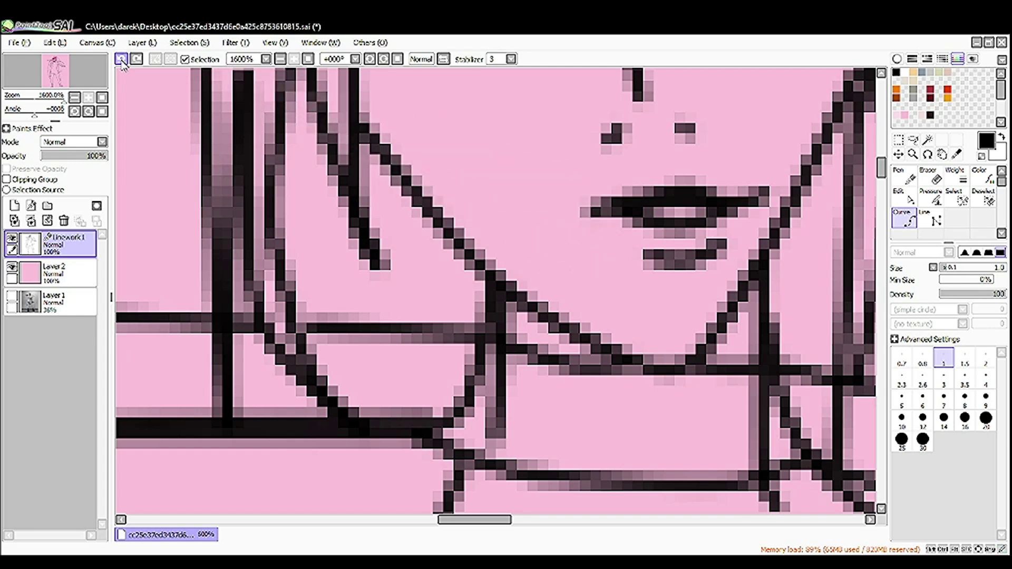
Draw a stitched scar line across the cheeks at mouth level and recolour its strokes white
{"action": "left_click", "coordinate": [642, 273]}
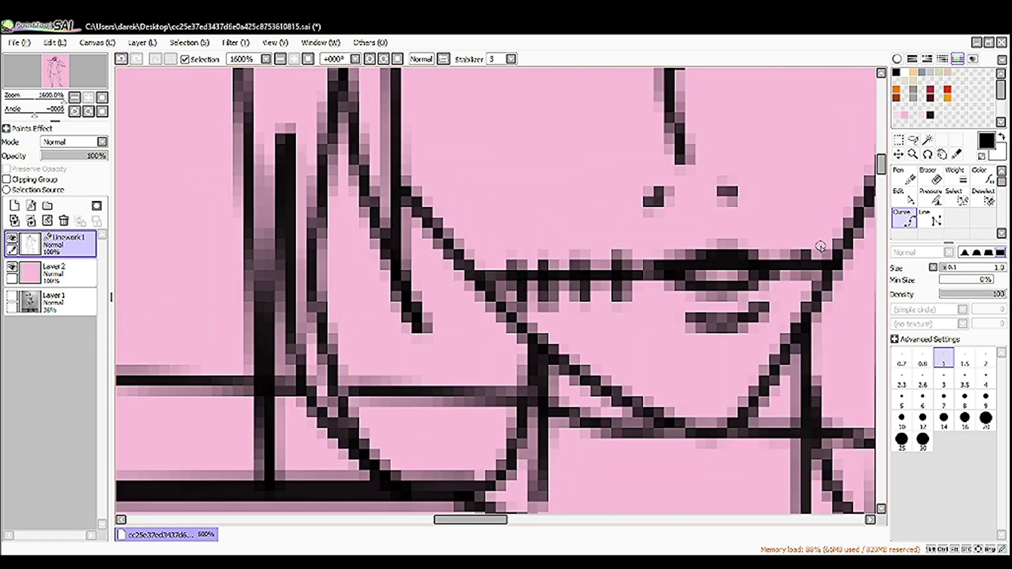
{"action": "key", "text": "c"}
{"action": "left_click", "coordinate": [522, 278]}
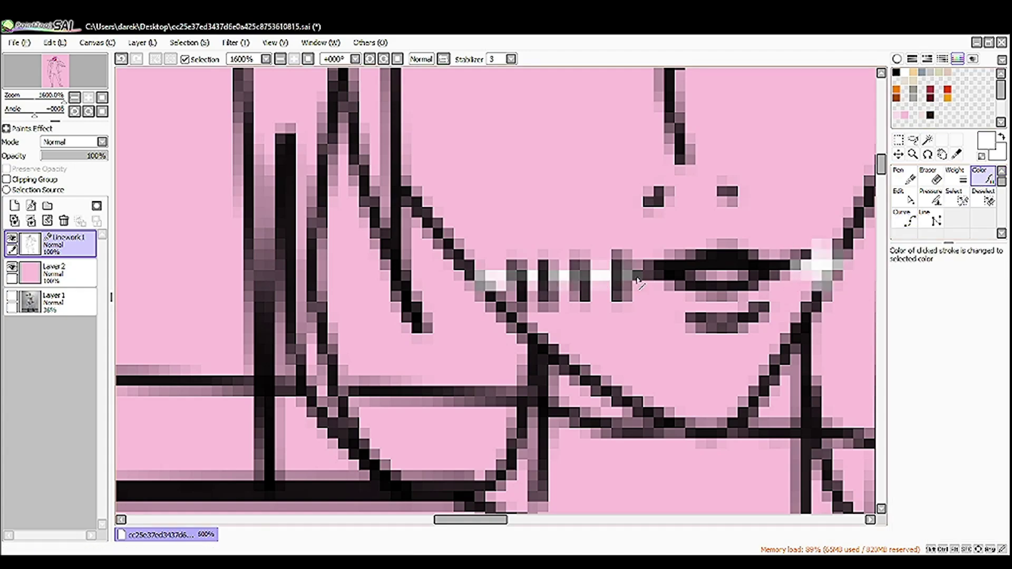
Draw a white diagonal scar with cross stitches on the upper chest using the size 1 Curve tool
{"action": "scroll", "coordinate": [521, 289], "scroll_direction": "down", "scroll_amount": 5}
{"action": "key", "text": "v"}
{"action": "left_click_drag", "start_coordinate": [460, 239], "coordinate": [461, 68]}
{"action": "scroll", "coordinate": [512, 215], "scroll_direction": "up", "scroll_amount": 4}
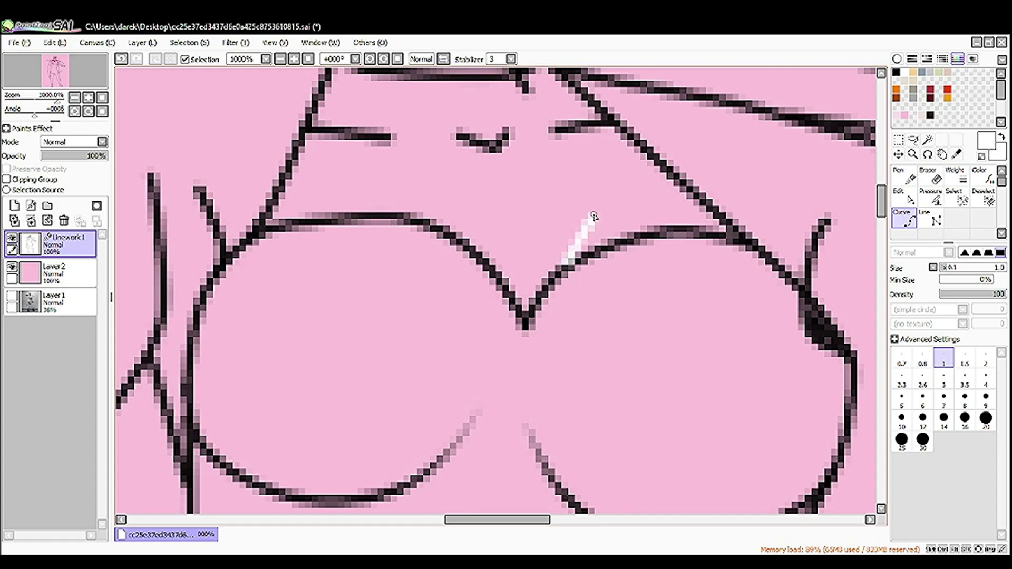
{"action": "left_click", "coordinate": [653, 157]}
{"action": "scroll", "coordinate": [603, 241], "scroll_direction": "down", "scroll_amount": 5}
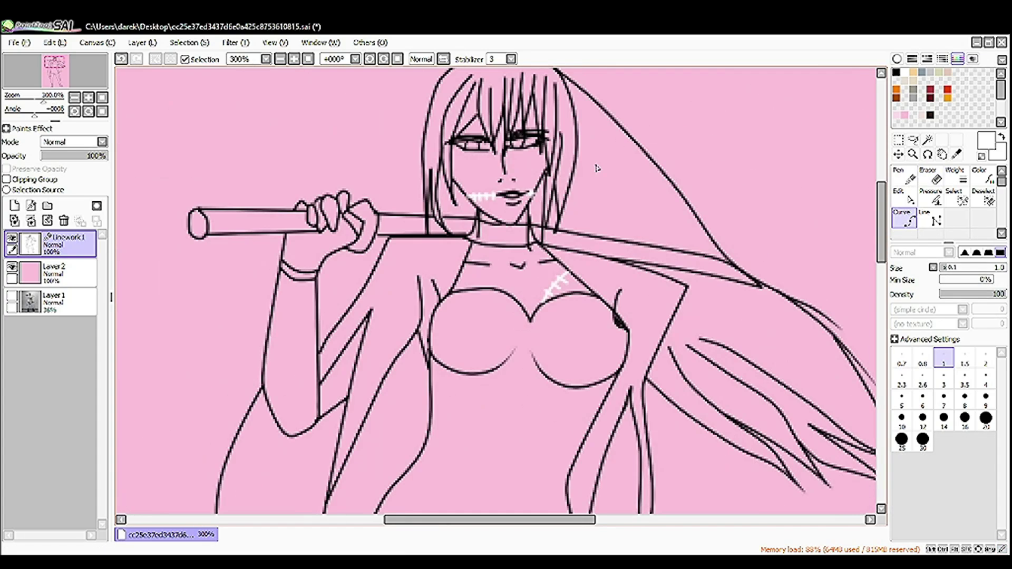
Switch the drawing colour back to black
{"action": "left_click_drag", "start_coordinate": [825, 474], "coordinate": [825, 240]}
{"action": "key", "text": "x"}
{"action": "scroll", "coordinate": [598, 390], "scroll_direction": "up", "scroll_amount": 3}
{"action": "scroll", "coordinate": [598, 390], "scroll_direction": "down", "scroll_amount": 3}
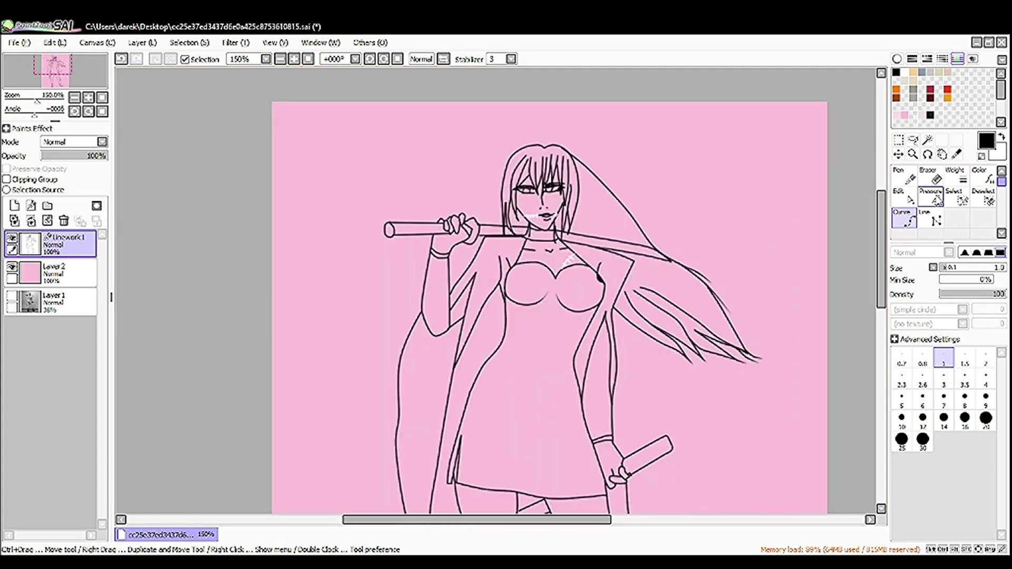
{"action": "left_click", "coordinate": [928, 140]}
{"action": "scroll", "coordinate": [436, 265], "scroll_direction": "up", "scroll_amount": 3}
{"action": "left_click", "coordinate": [435, 265]}
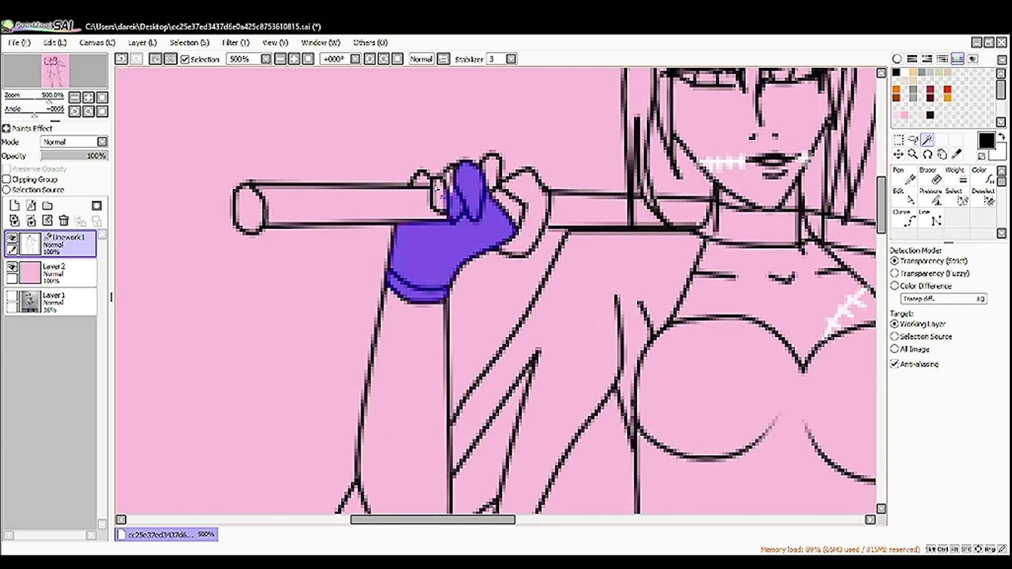
{"action": "left_click", "coordinate": [955, 195]}
{"action": "scroll", "coordinate": [496, 290], "scroll_direction": "down", "scroll_amount": 3}
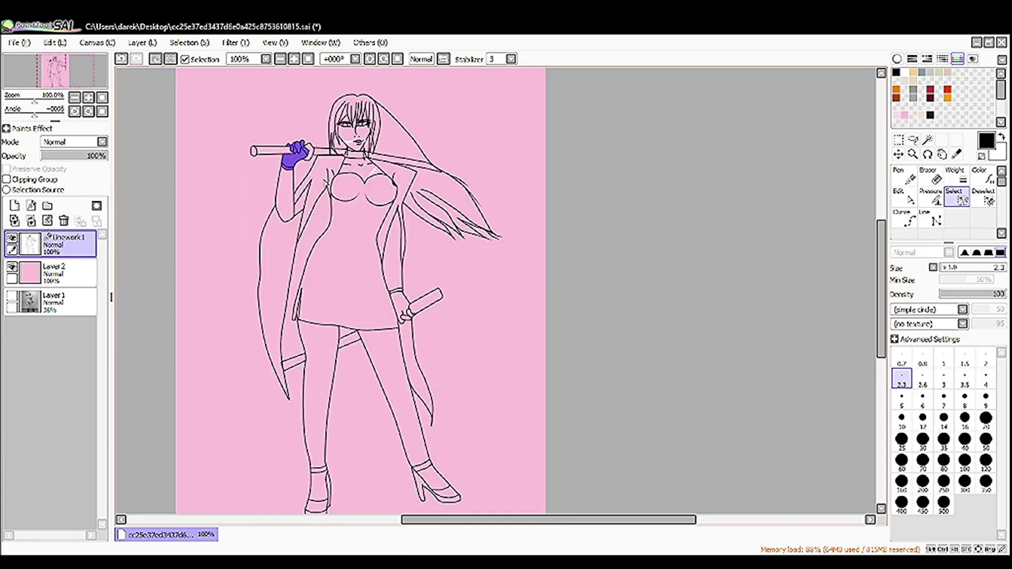
{"action": "scroll", "coordinate": [331, 165], "scroll_direction": "up", "scroll_amount": 2}
{"action": "left_click", "coordinate": [913, 140]}
{"action": "key", "text": "ctrl+d"}
Select the enclosed areas of the open coat on both sides of the body with the Magic Wand
{"action": "left_click", "coordinate": [928, 139]}
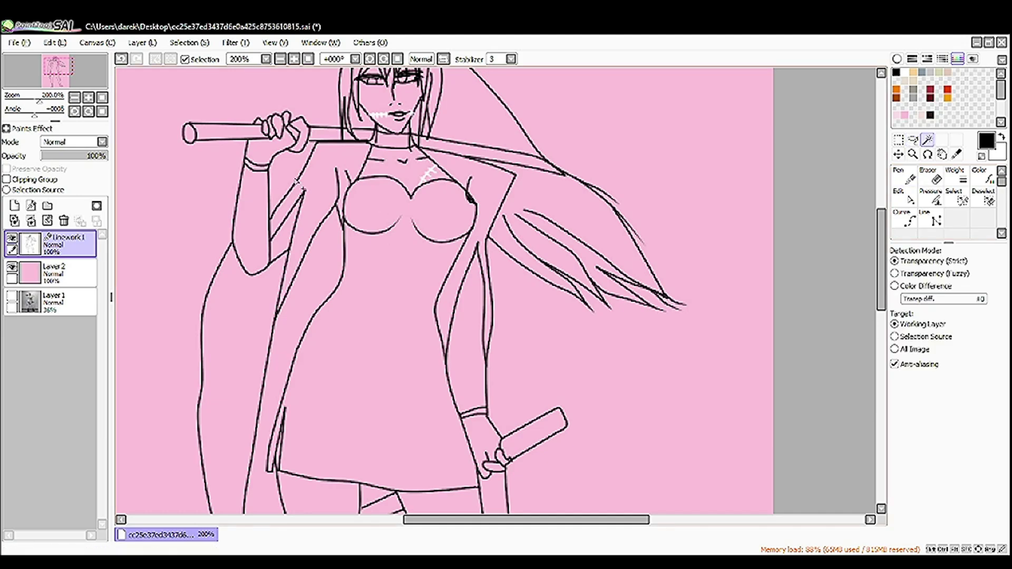
{"action": "left_click", "coordinate": [308, 211]}
{"action": "scroll", "coordinate": [260, 283], "scroll_direction": "up", "scroll_amount": 3}
{"action": "scroll", "coordinate": [190, 285], "scroll_direction": "down", "scroll_amount": 4}
{"action": "scroll", "coordinate": [369, 238], "scroll_direction": "up", "scroll_amount": 4}
{"action": "left_click", "coordinate": [536, 190]}
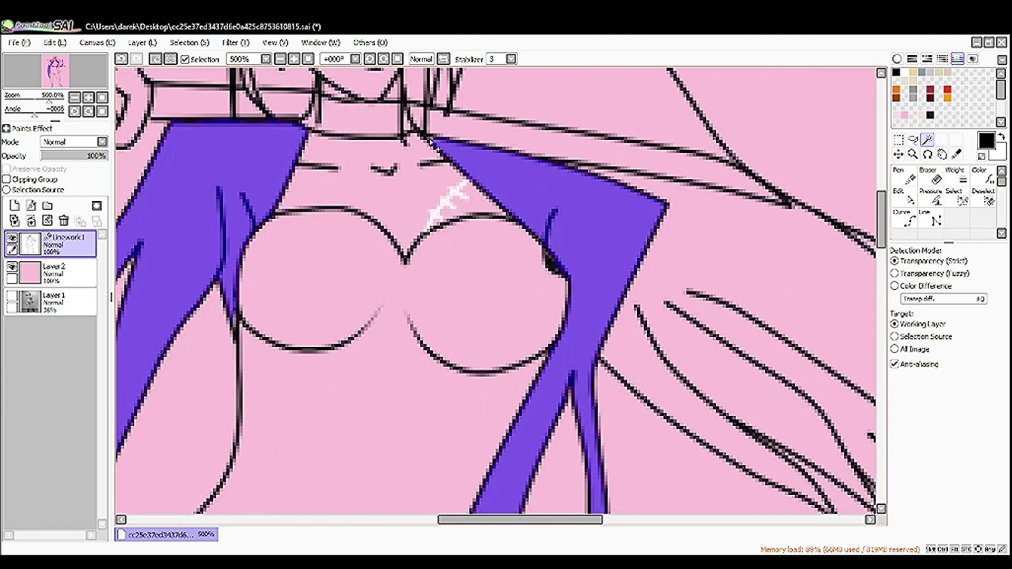
Add the glove areas on the lowered and raised hands, including the fingers, to the selection with the Magic Wand
{"action": "scroll", "coordinate": [429, 473], "scroll_direction": "down", "scroll_amount": 4}
{"action": "scroll", "coordinate": [607, 470], "scroll_direction": "up", "scroll_amount": 4}
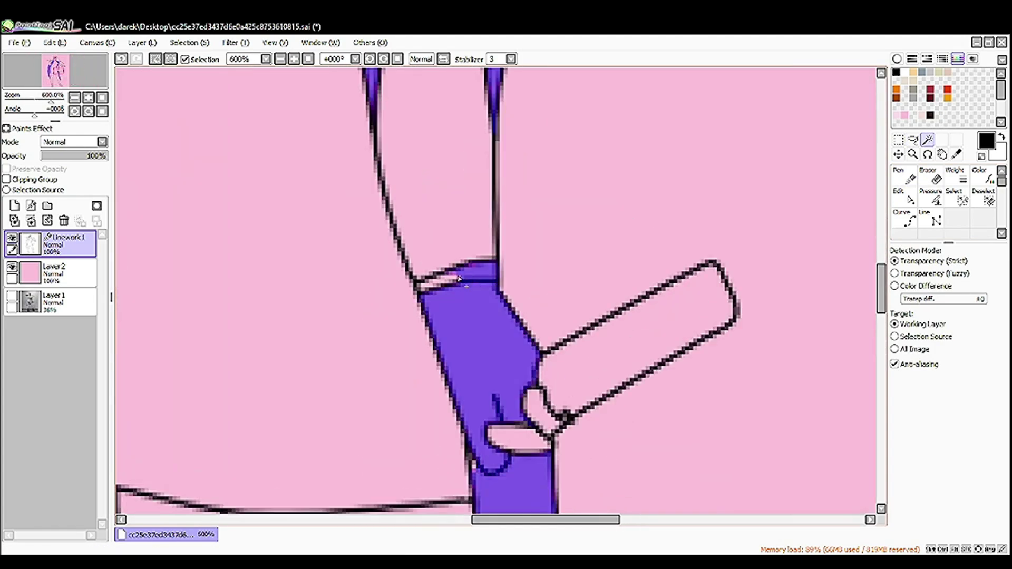
{"action": "scroll", "coordinate": [567, 419], "scroll_direction": "down", "scroll_amount": 4}
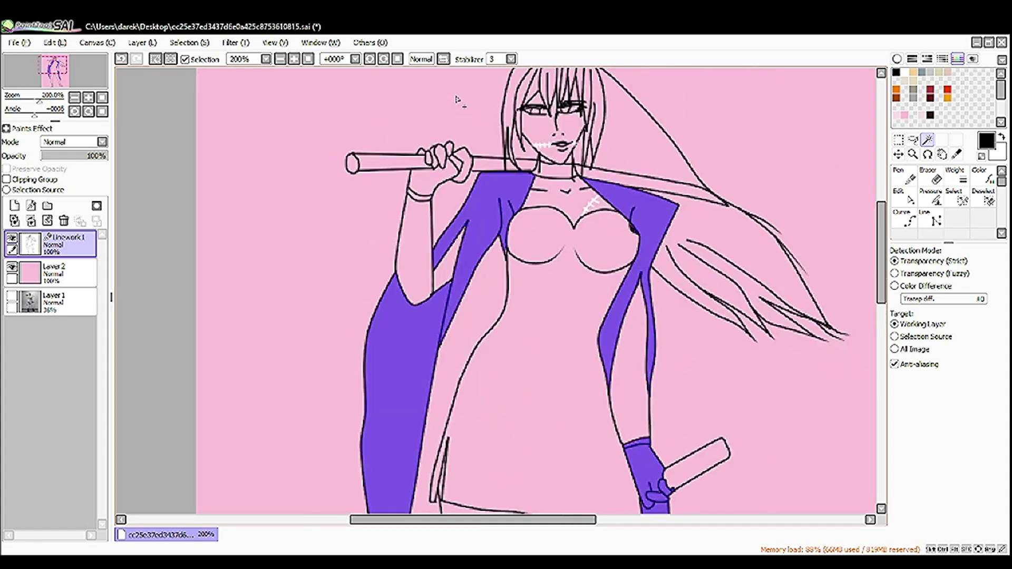
{"action": "scroll", "coordinate": [412, 248], "scroll_direction": "up", "scroll_amount": 4}
{"action": "key", "text": "e"}
{"action": "key", "text": "w"}
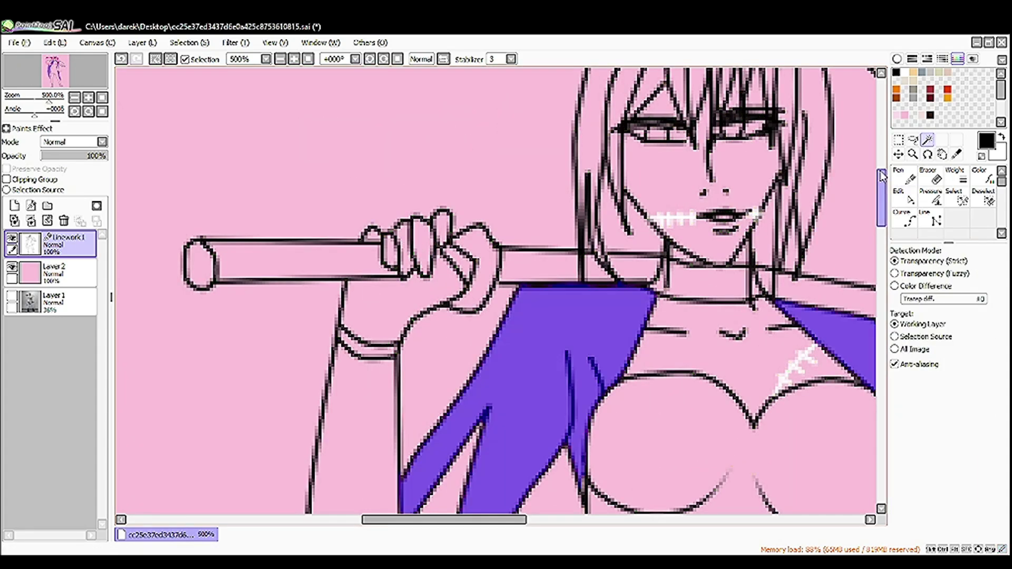
{"action": "left_click", "coordinate": [369, 316]}
{"action": "left_click", "coordinate": [372, 234]}
{"action": "left_click", "coordinate": [416, 248]}
Add both high-heeled shoes with their ankle straps to the selection and patch the missed spots with the Select brush
{"action": "scroll", "coordinate": [346, 245], "scroll_direction": "down", "scroll_amount": 4}
{"action": "scroll", "coordinate": [448, 355], "scroll_direction": "up", "scroll_amount": 4}
{"action": "left_click", "coordinate": [316, 316]}
{"action": "left_click", "coordinate": [367, 253]}
{"action": "left_click", "coordinate": [317, 174]}
{"action": "left_click", "coordinate": [762, 191]}
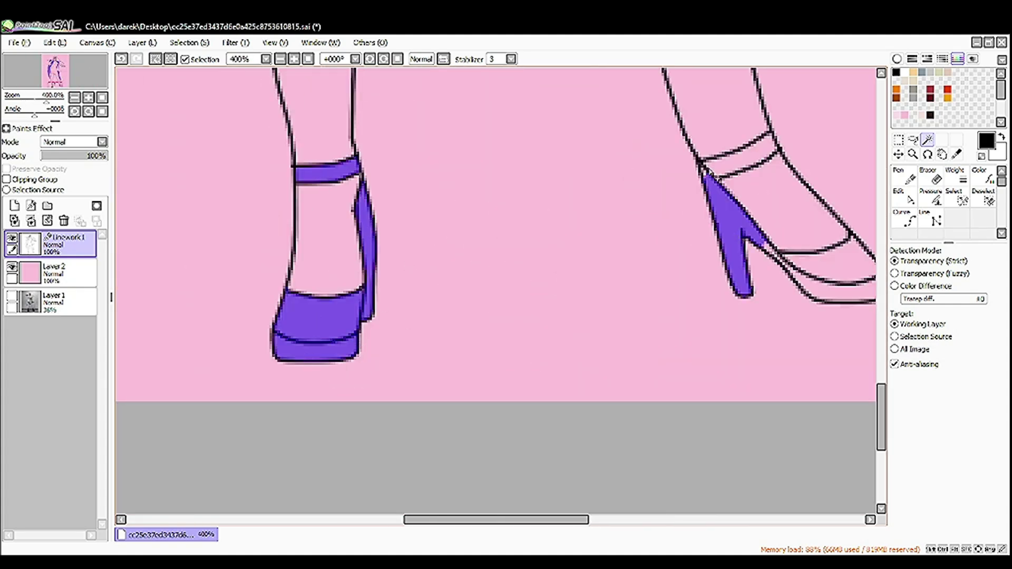
{"action": "scroll", "coordinate": [652, 223], "scroll_direction": "up", "scroll_amount": 3}
{"action": "scroll", "coordinate": [429, 236], "scroll_direction": "down", "scroll_amount": 1}
{"action": "left_click", "coordinate": [429, 235]}
{"action": "key", "text": "s"}
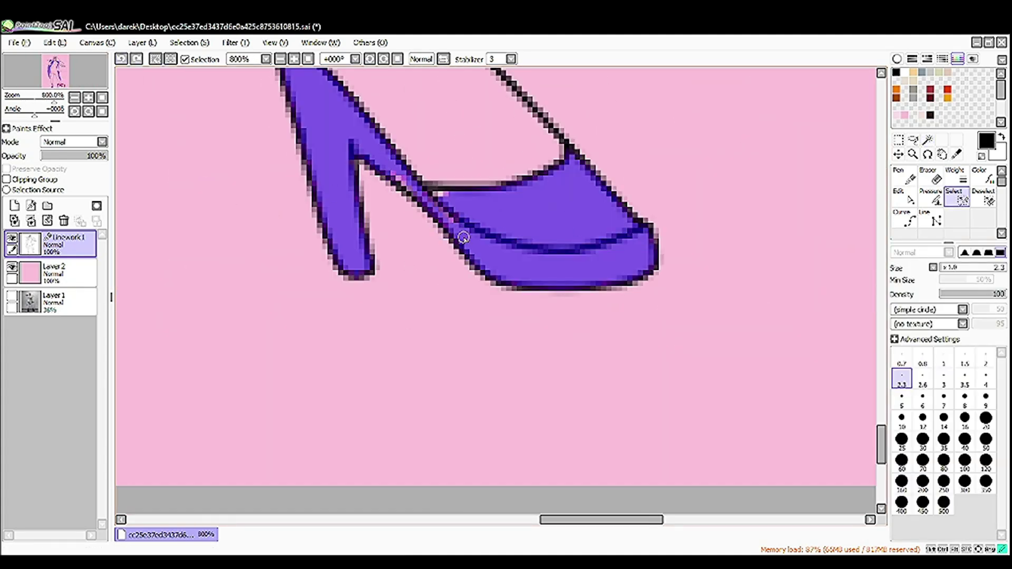
Fill the coat, gloves and shoes with black on a new layer in the masked folder, and move Linework1 above it
{"action": "scroll", "coordinate": [452, 224], "scroll_direction": "down", "scroll_amount": 3}
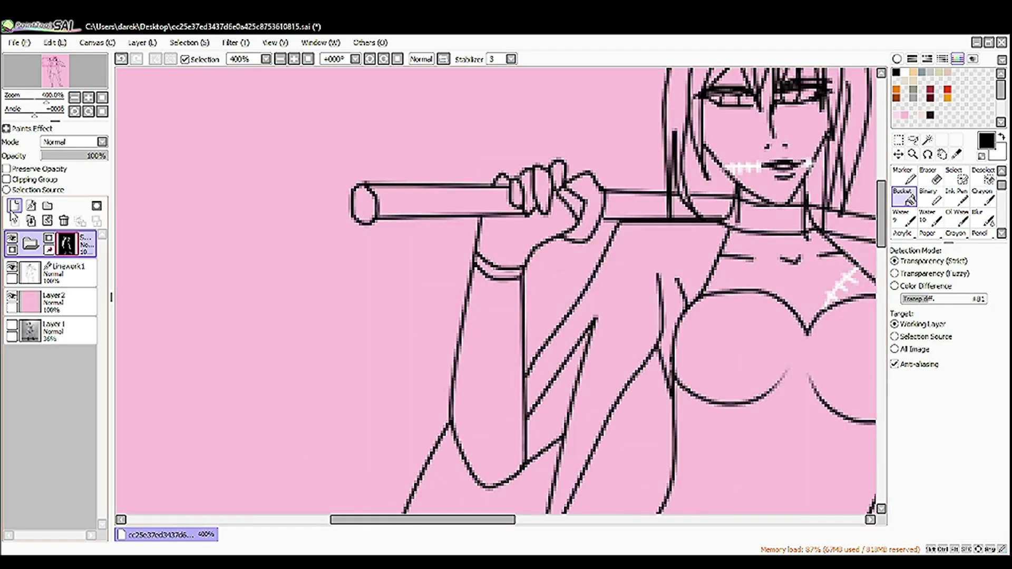
{"action": "left_click", "coordinate": [412, 136]}
{"action": "scroll", "coordinate": [413, 136], "scroll_direction": "up", "scroll_amount": 2}
{"action": "key", "text": "n"}
{"action": "left_click_drag", "start_coordinate": [63, 300], "coordinate": [63, 234]}
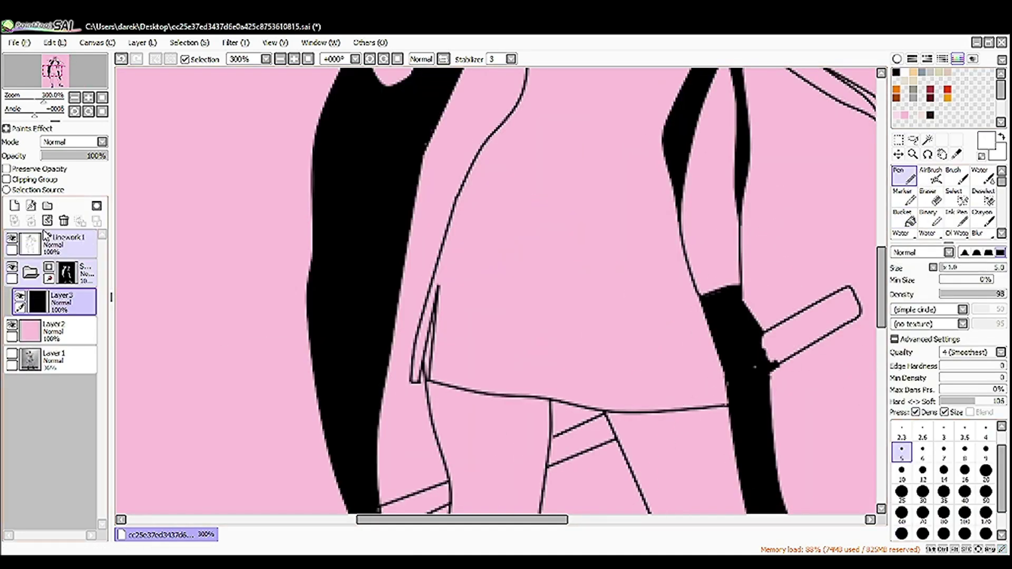
Paint white highlights on the fingers of both gloves and blur them into soft grey shading
{"action": "scroll", "coordinate": [528, 316], "scroll_direction": "up", "scroll_amount": 1}
{"action": "scroll", "coordinate": [467, 323], "scroll_direction": "down", "scroll_amount": 2}
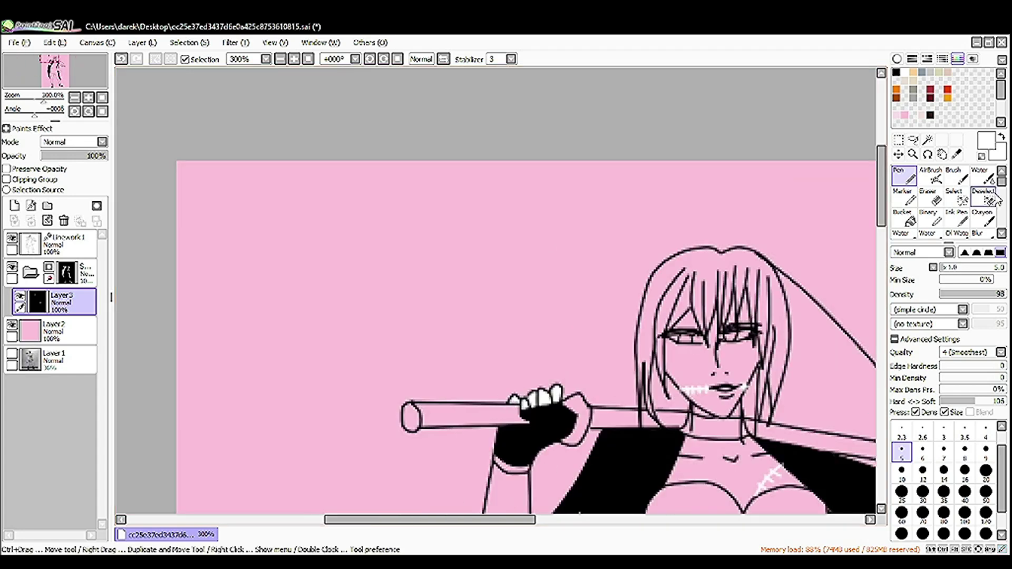
{"action": "key", "text": "b"}
{"action": "scroll", "coordinate": [517, 395], "scroll_direction": "down", "scroll_amount": 3}
{"action": "scroll", "coordinate": [448, 406], "scroll_direction": "up", "scroll_amount": 4}
{"action": "key", "text": "]"}
{"action": "key", "text": "]"}
{"action": "mouse_move", "coordinate": [438, 417]}
{"action": "left_mouse_down"}
{"action": "mouse_move", "coordinate": [486, 420]}
{"action": "mouse_move", "coordinate": [395, 423]}
{"action": "left_mouse_up"}
{"action": "scroll", "coordinate": [395, 422], "scroll_direction": "up", "scroll_amount": 4}
{"action": "key", "text": "n"}
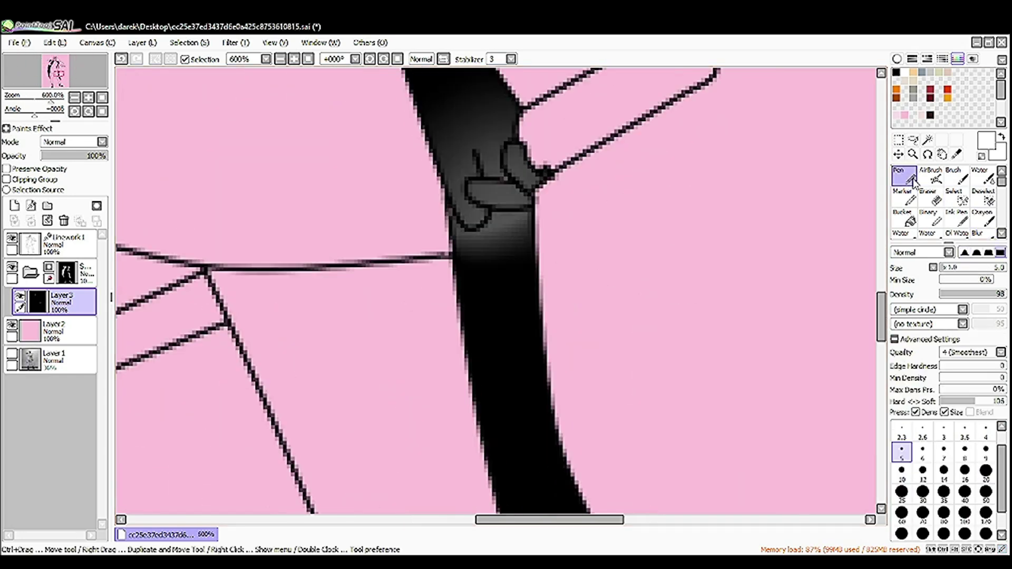
{"action": "mouse_move", "coordinate": [373, 203]}
{"action": "left_mouse_down"}
{"action": "mouse_move", "coordinate": [572, 232]}
{"action": "mouse_move", "coordinate": [430, 253]}
{"action": "left_mouse_up"}
{"action": "key", "text": "Home"}
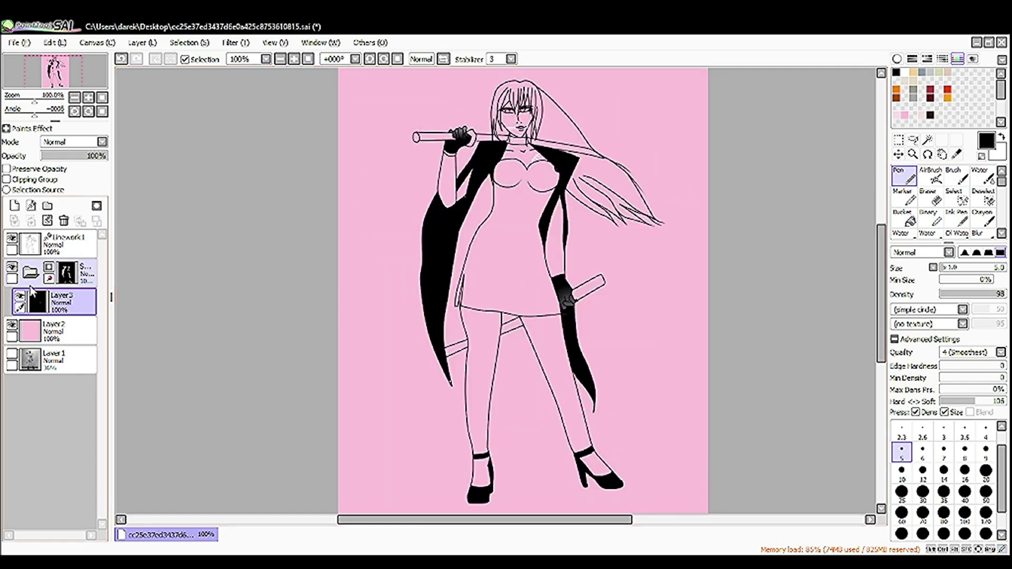
Paint a broad white highlight across each shoulder of the coat
{"action": "scroll", "coordinate": [713, 194], "scroll_direction": "up", "scroll_amount": 4}
{"action": "key", "text": "x"}
{"action": "left_click_drag", "start_coordinate": [317, 142], "coordinate": [464, 151]}
{"action": "scroll", "coordinate": [464, 151], "scroll_direction": "down", "scroll_amount": 1}
{"action": "mouse_move", "coordinate": [527, 153]}
{"action": "left_mouse_down"}
{"action": "mouse_move", "coordinate": [622, 185]}
{"action": "mouse_move", "coordinate": [601, 184]}
{"action": "left_mouse_up"}
Blur the white shoulder highlights into the black coat with the Blur brush at size 25
{"action": "key", "text": "b"}
{"action": "scroll", "coordinate": [685, 269], "scroll_direction": "down", "scroll_amount": 2}
{"action": "scroll", "coordinate": [685, 268], "scroll_direction": "up", "scroll_amount": 2}
{"action": "key", "text": "bracketleft"}
{"action": "key", "text": "bracketleft"}
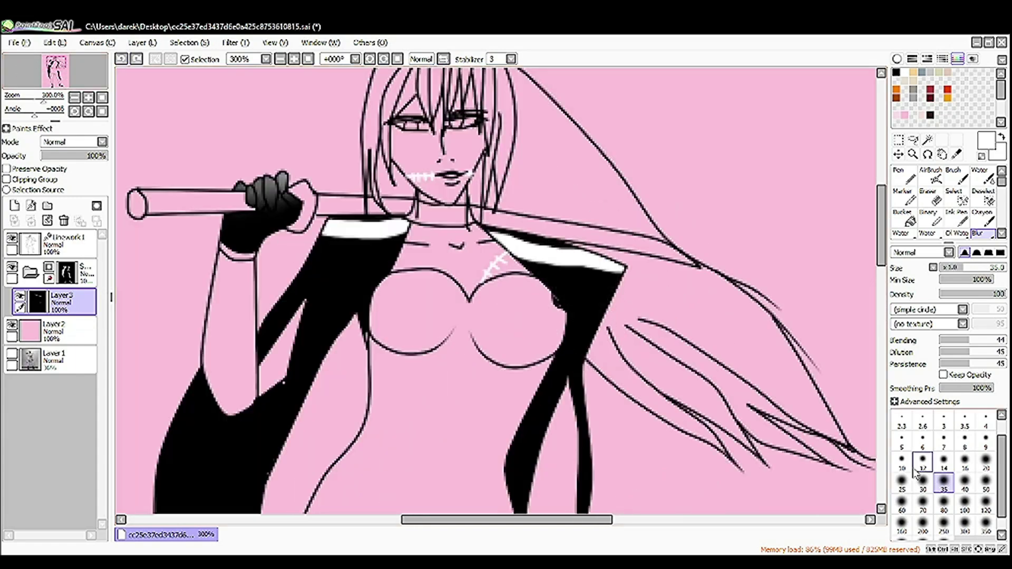
{"action": "left_click_drag", "start_coordinate": [612, 248], "coordinate": [569, 274]}
{"action": "left_click_drag", "start_coordinate": [388, 232], "coordinate": [446, 257]}
{"action": "left_click_drag", "start_coordinate": [527, 258], "coordinate": [611, 269]}
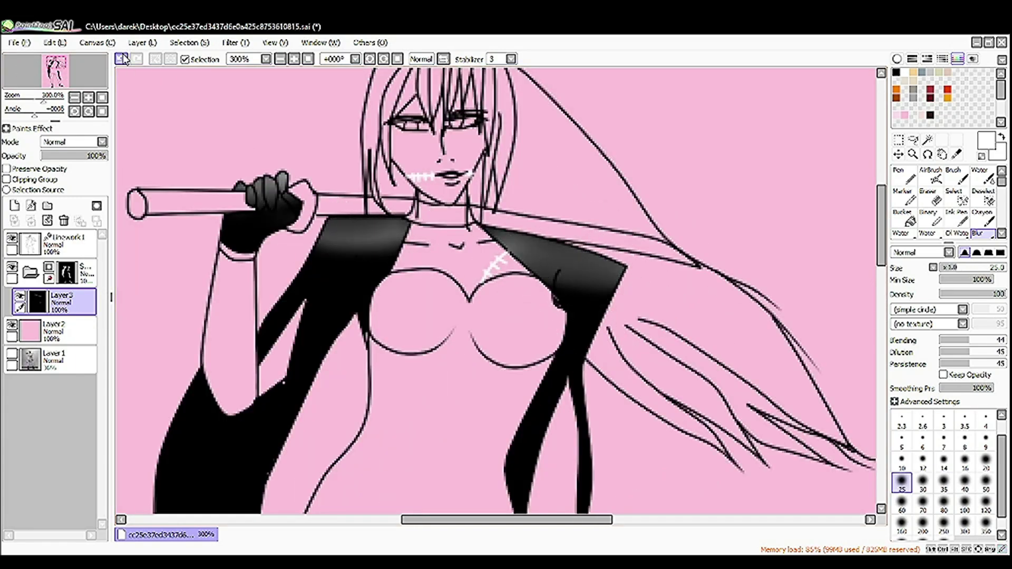
Select the head hair and the upper ponytail area on Linework1 with the Magic Wand
{"action": "scroll", "coordinate": [485, 204], "scroll_direction": "up", "scroll_amount": 1}
{"action": "left_click", "coordinate": [53, 242]}
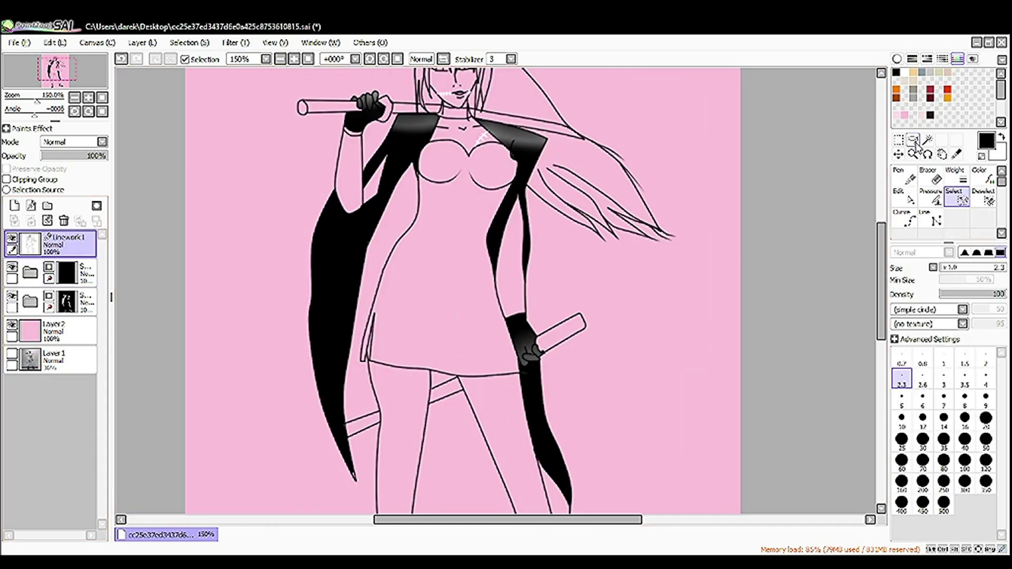
{"action": "left_click", "coordinate": [928, 139]}
{"action": "scroll", "coordinate": [419, 209], "scroll_direction": "up", "scroll_amount": 4}
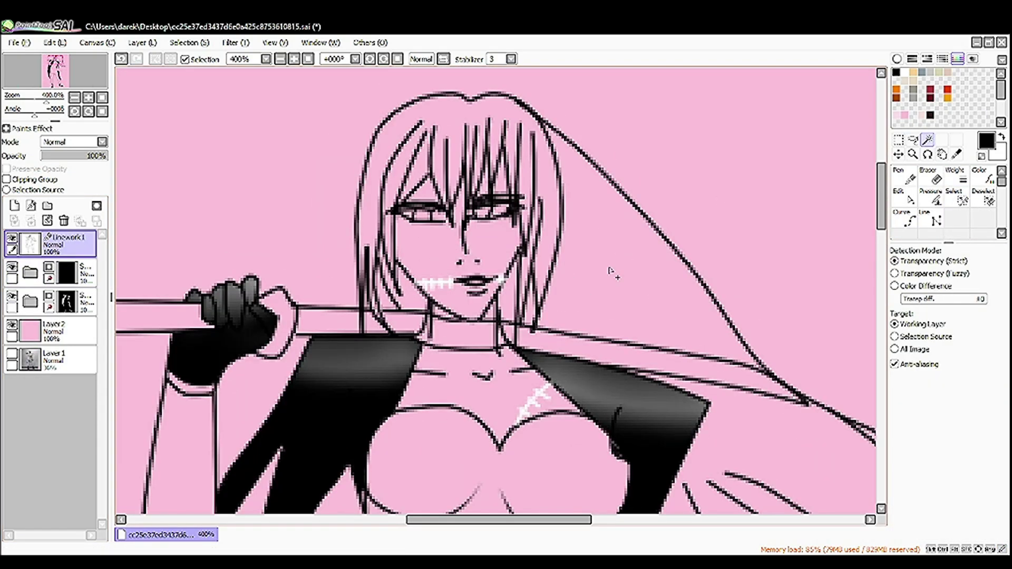
{"action": "left_click", "coordinate": [610, 272]}
{"action": "left_click", "coordinate": [396, 170]}
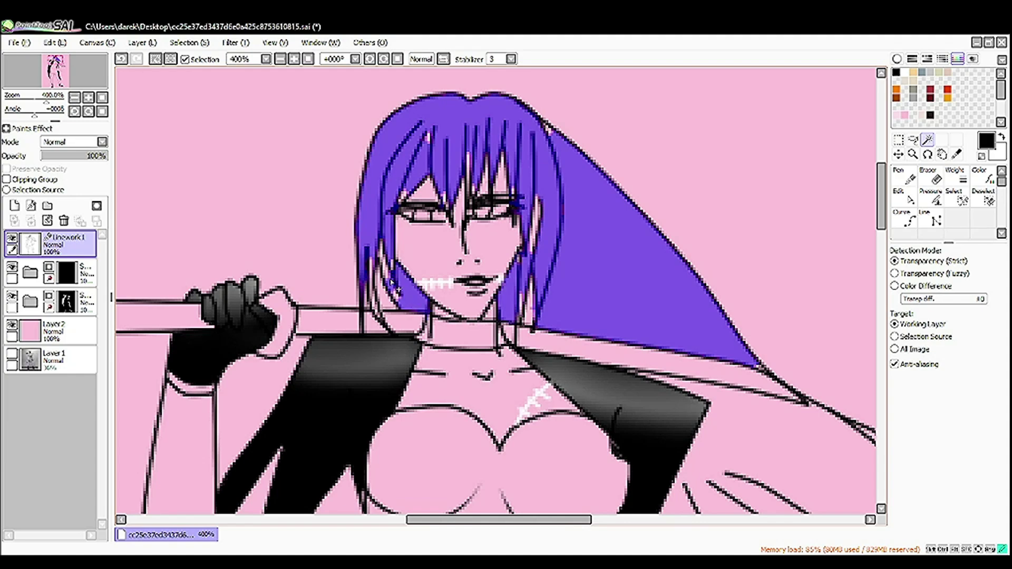
Fill the gaps in the hair selection around the bangs and side locks using the Select brush
{"action": "scroll", "coordinate": [555, 138], "scroll_direction": "up", "scroll_amount": 5}
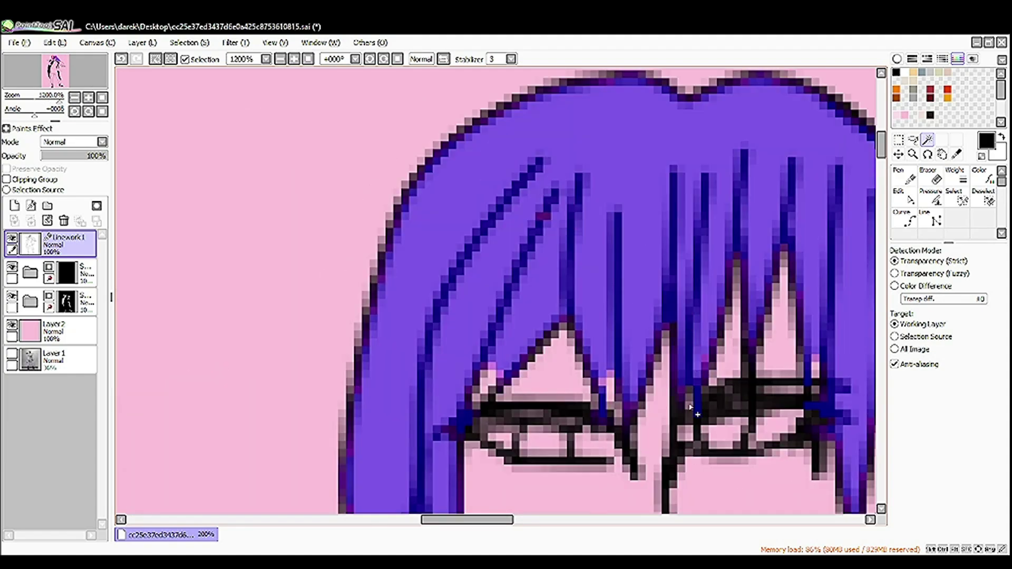
{"action": "scroll", "coordinate": [695, 416], "scroll_direction": "down", "scroll_amount": 5}
{"action": "scroll", "coordinate": [521, 418], "scroll_direction": "up", "scroll_amount": 4}
{"action": "key", "text": "s"}
{"action": "left_click_drag", "start_coordinate": [520, 418], "coordinate": [525, 259]}
{"action": "scroll", "coordinate": [327, 346], "scroll_direction": "down", "scroll_amount": 5}
{"action": "scroll", "coordinate": [328, 346], "scroll_direction": "up", "scroll_amount": 2}
{"action": "mouse_move", "coordinate": [411, 253]}
{"action": "left_mouse_down"}
{"action": "mouse_move", "coordinate": [406, 74]}
{"action": "mouse_move", "coordinate": [483, 78]}
{"action": "left_mouse_up"}
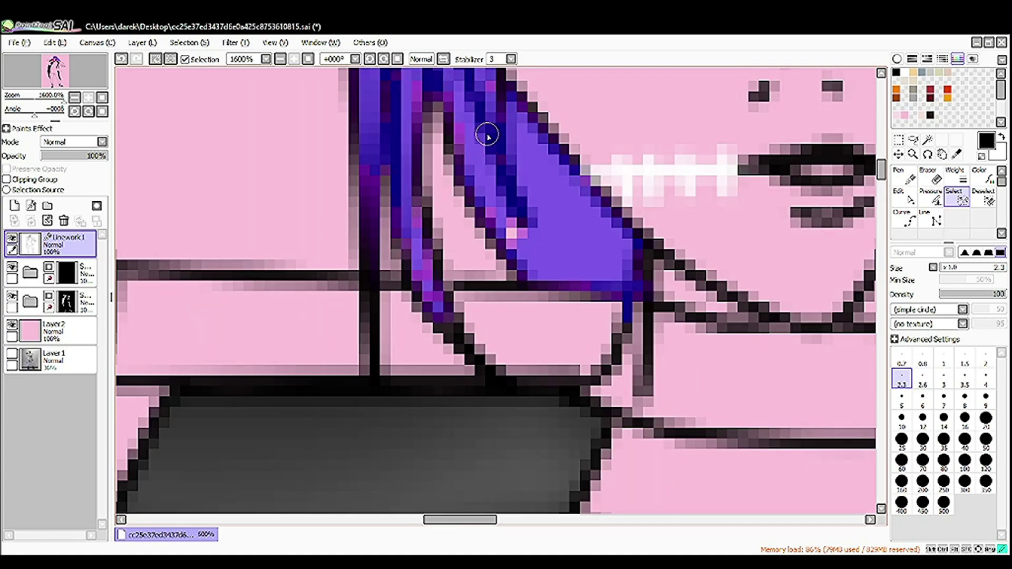
{"action": "scroll", "coordinate": [674, 215], "scroll_direction": "down", "scroll_amount": 3}
{"action": "scroll", "coordinate": [684, 276], "scroll_direction": "up", "scroll_amount": 2}
{"action": "mouse_move", "coordinate": [648, 311]}
{"action": "left_mouse_down"}
{"action": "mouse_move", "coordinate": [652, 201]}
{"action": "mouse_move", "coordinate": [537, 244]}
{"action": "left_mouse_up"}
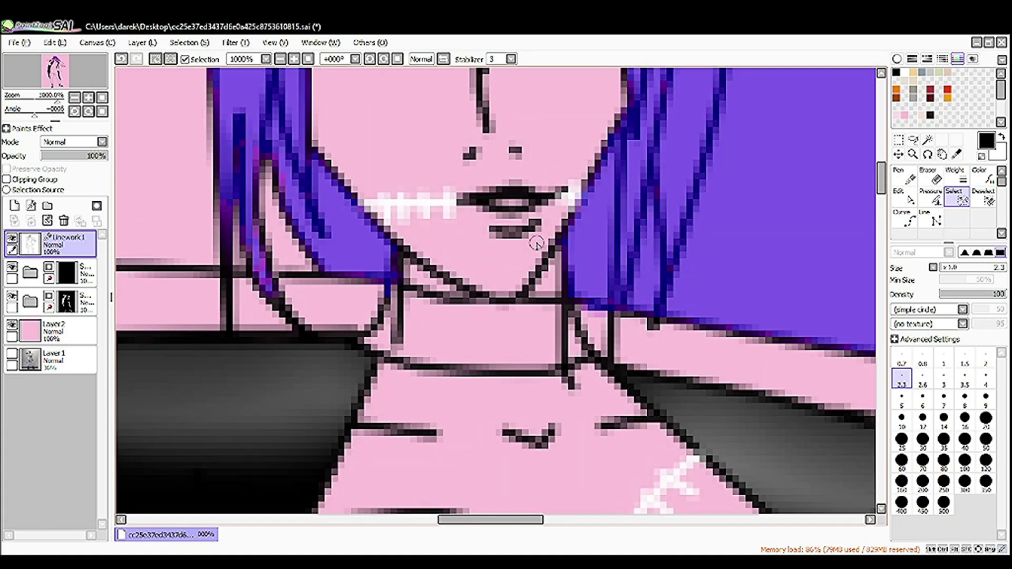
Add the lower ponytail and its pointed strands to the hair selection with the Magic Wand
{"action": "scroll", "coordinate": [537, 244], "scroll_direction": "down", "scroll_amount": 3}
{"action": "scroll", "coordinate": [583, 136], "scroll_direction": "up", "scroll_amount": 3}
{"action": "key", "text": "w"}
{"action": "left_click", "coordinate": [457, 293]}
{"action": "scroll", "coordinate": [567, 140], "scroll_direction": "down", "scroll_amount": 3}
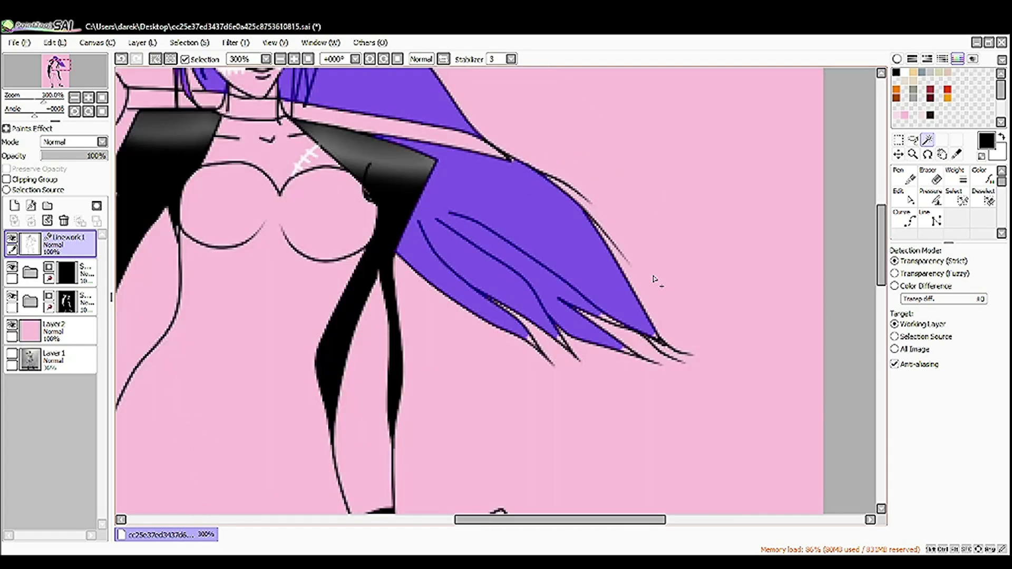
{"action": "scroll", "coordinate": [567, 140], "scroll_direction": "up", "scroll_amount": 4}
{"action": "scroll", "coordinate": [479, 277], "scroll_direction": "down", "scroll_amount": 1}
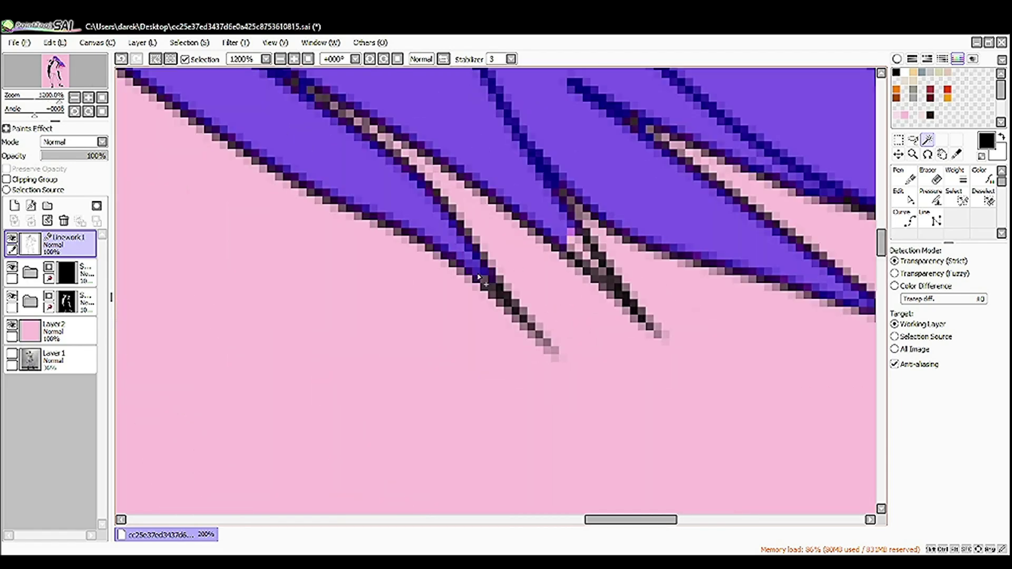
Create a layer in a masked hair folder beneath Linework1 and fill the hair with light reddish orange
{"action": "scroll", "coordinate": [611, 280], "scroll_direction": "down", "scroll_amount": 4}
{"action": "left_click", "coordinate": [14, 206]}
{"action": "key", "text": "ctrl+d"}
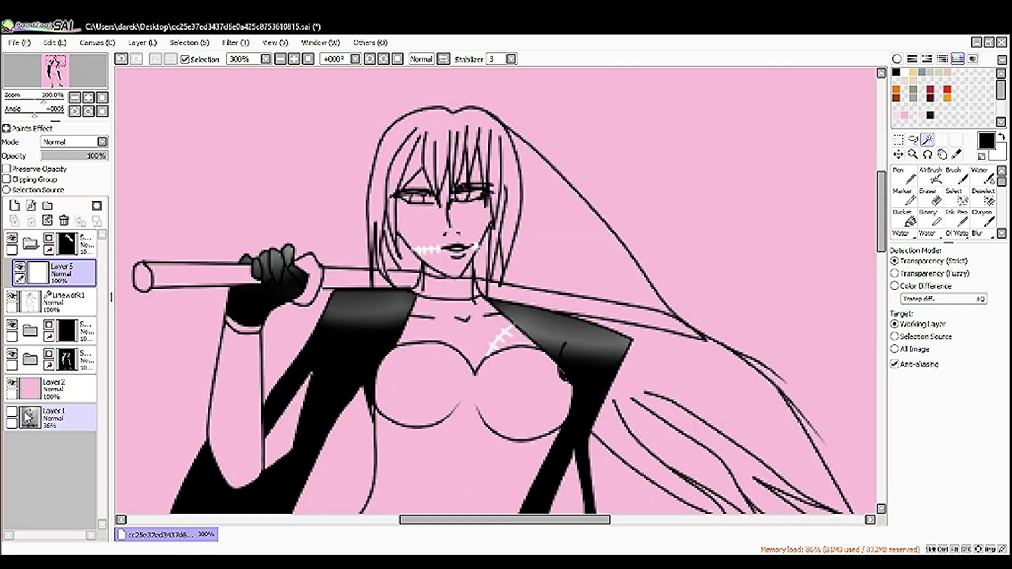
{"action": "left_click", "coordinate": [948, 91]}
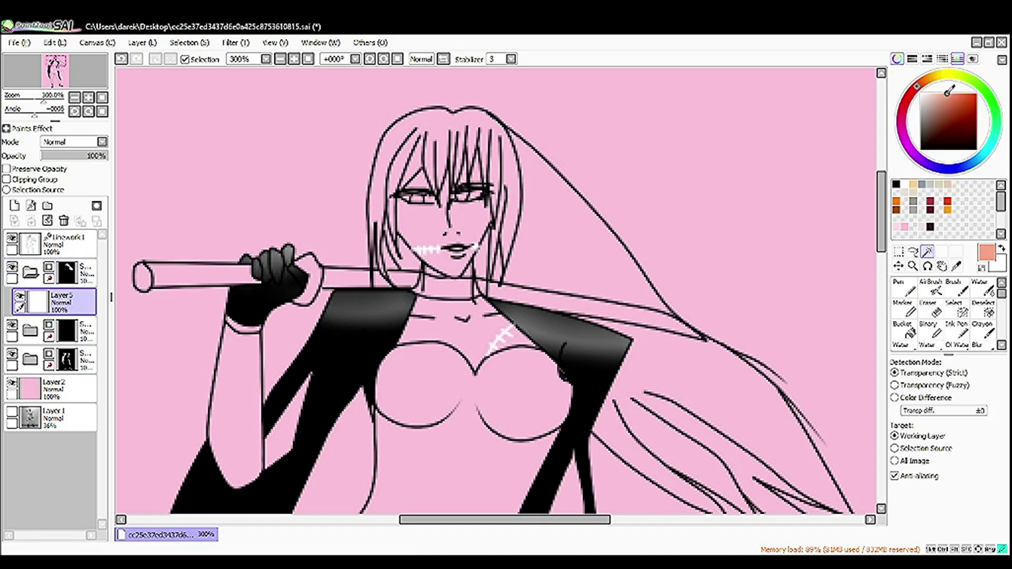
{"action": "left_click", "coordinate": [958, 94]}
{"action": "left_click", "coordinate": [905, 330]}
{"action": "left_click", "coordinate": [686, 395]}
Paint red shading over the ponytail's ends on a new layer above the orange base and blur its edges
{"action": "left_click", "coordinate": [14, 206]}
{"action": "scroll", "coordinate": [496, 290], "scroll_direction": "down", "scroll_amount": 5}
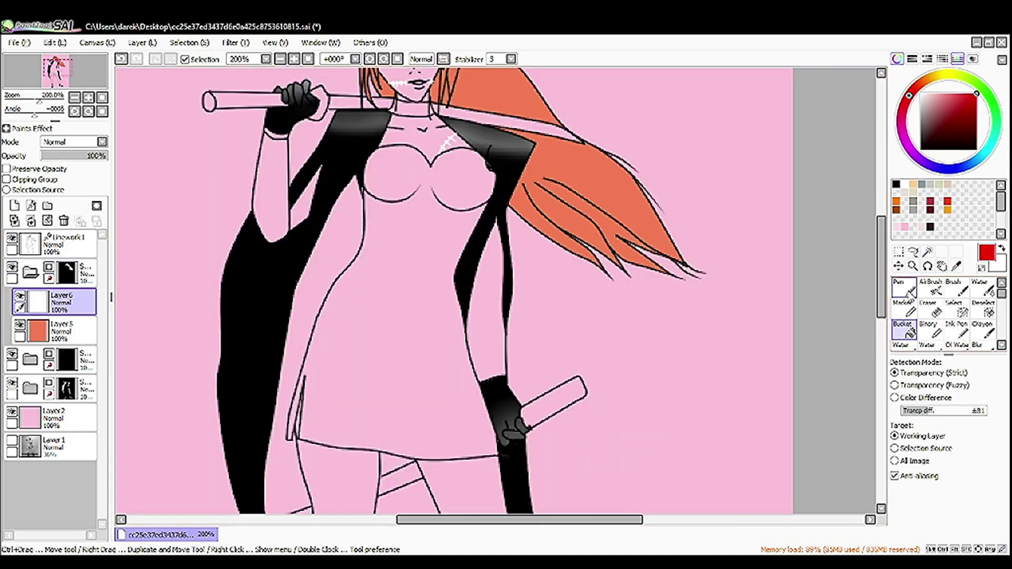
{"action": "left_click", "coordinate": [904, 287]}
{"action": "scroll", "coordinate": [564, 271], "scroll_direction": "up", "scroll_amount": 1}
{"action": "left_click_drag", "start_coordinate": [519, 258], "coordinate": [630, 328]}
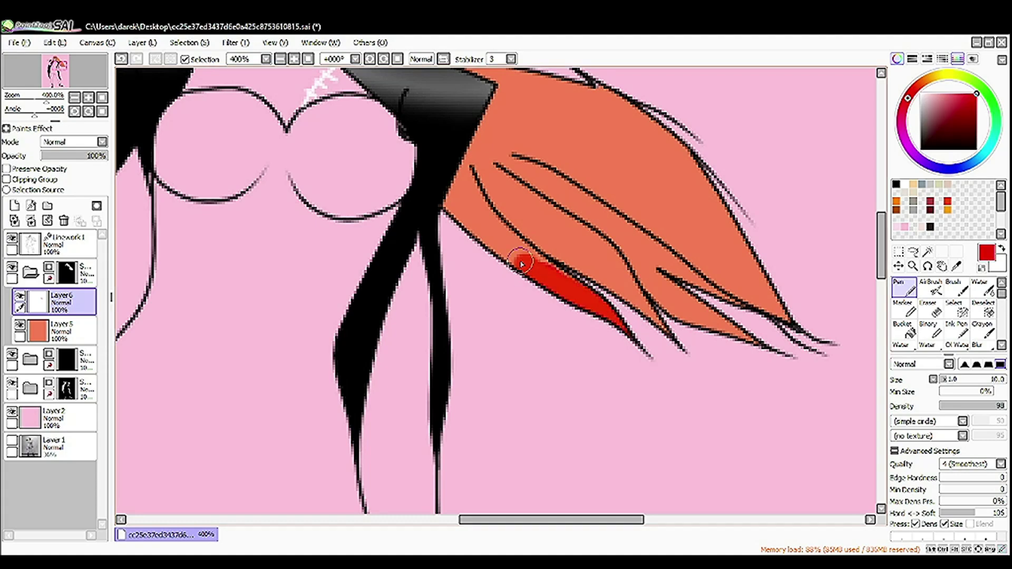
{"action": "left_click_drag", "start_coordinate": [527, 263], "coordinate": [806, 323]}
{"action": "left_click_drag", "start_coordinate": [686, 179], "coordinate": [764, 296]}
{"action": "key", "text": "b"}
{"action": "mouse_move", "coordinate": [501, 248]}
{"action": "left_mouse_down"}
{"action": "mouse_move", "coordinate": [577, 244]}
{"action": "mouse_move", "coordinate": [585, 195]}
{"action": "mouse_move", "coordinate": [654, 179]}
{"action": "mouse_move", "coordinate": [717, 251]}
{"action": "left_mouse_up"}
Paint red shading on the bangs and side locks with the Pen at size 5
{"action": "scroll", "coordinate": [577, 243], "scroll_direction": "down", "scroll_amount": 3}
{"action": "scroll", "coordinate": [607, 263], "scroll_direction": "up", "scroll_amount": 2}
{"action": "left_click", "coordinate": [904, 288]}
{"action": "left_click_drag", "start_coordinate": [721, 349], "coordinate": [749, 414]}
{"action": "left_click_drag", "start_coordinate": [530, 364], "coordinate": [549, 214]}
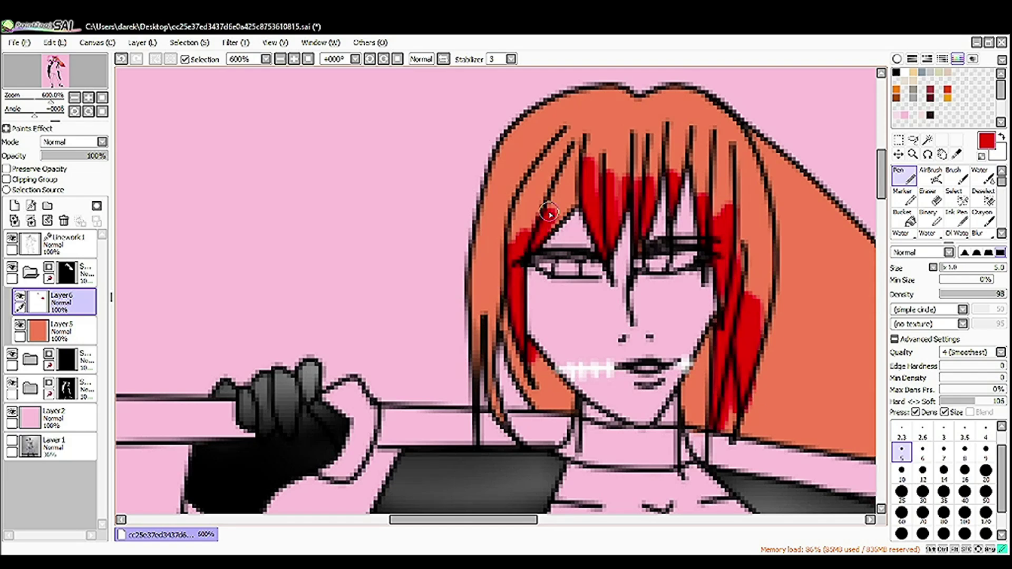
{"action": "left_click_drag", "start_coordinate": [492, 300], "coordinate": [500, 419]}
Blend the red of the bangs and side locks into the orange with the Blur brush at size 10
{"action": "left_click", "coordinate": [978, 232]}
{"action": "mouse_move", "coordinate": [611, 190]}
{"action": "left_mouse_down"}
{"action": "mouse_move", "coordinate": [572, 158]}
{"action": "mouse_move", "coordinate": [723, 201]}
{"action": "mouse_move", "coordinate": [746, 253]}
{"action": "mouse_move", "coordinate": [749, 231]}
{"action": "left_mouse_up"}
{"action": "left_click_drag", "start_coordinate": [490, 243], "coordinate": [496, 301]}
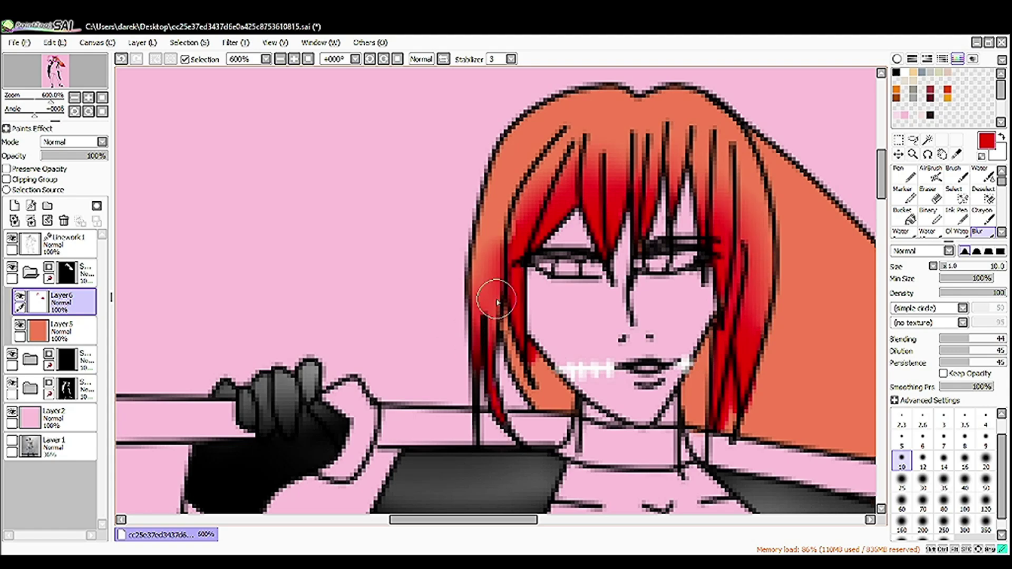
{"action": "key", "text": "n"}
{"action": "scroll", "coordinate": [529, 379], "scroll_direction": "up", "scroll_amount": 1}
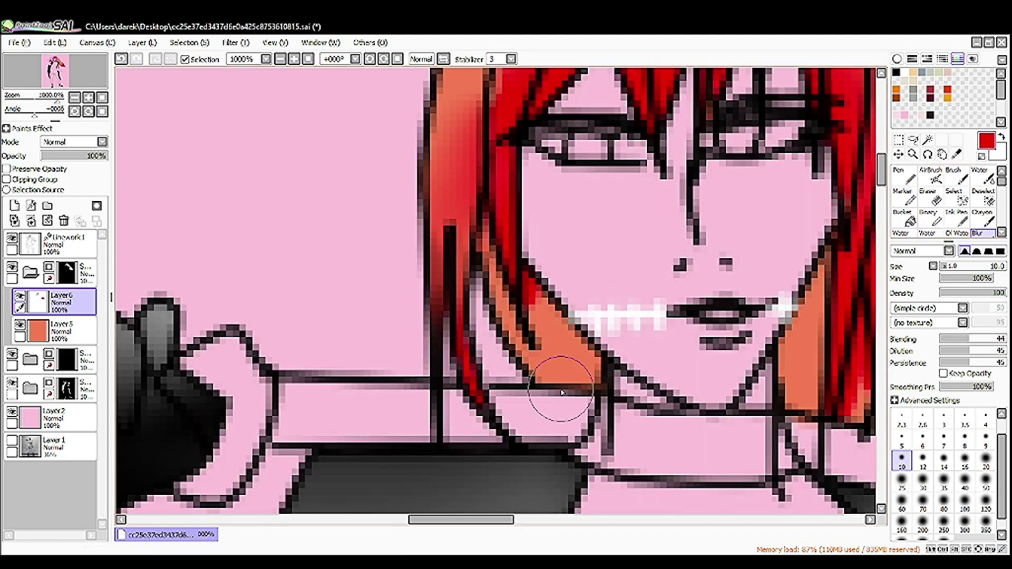
{"action": "scroll", "coordinate": [592, 294], "scroll_direction": "up", "scroll_amount": 1}
{"action": "scroll", "coordinate": [605, 290], "scroll_direction": "down", "scroll_amount": 5}
{"action": "scroll", "coordinate": [495, 290], "scroll_direction": "up", "scroll_amount": 3}
Add a new layer above the red hair shading and set the drawing colour to bright yellow
{"action": "left_click", "coordinate": [14, 206]}
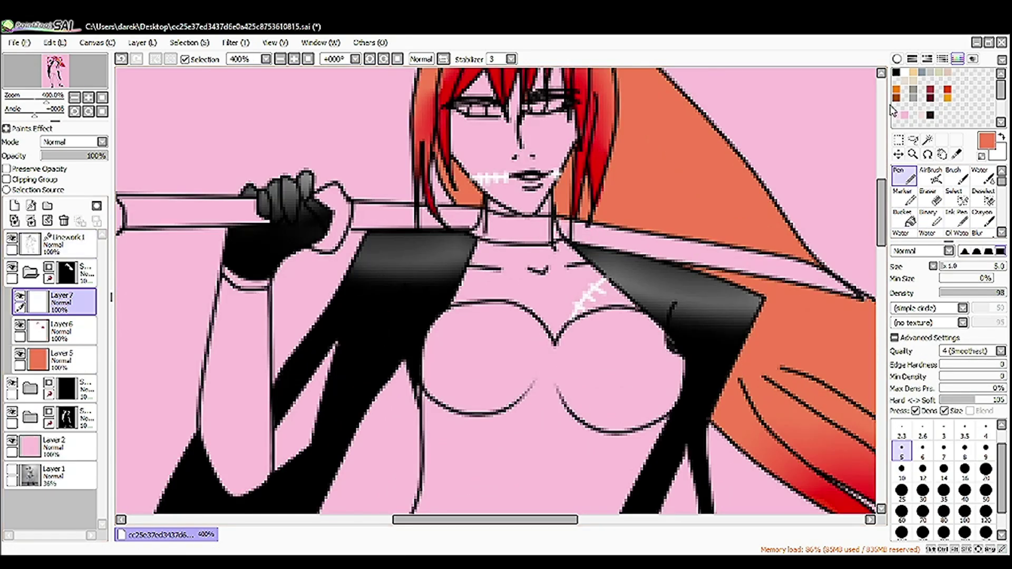
{"action": "left_click", "coordinate": [897, 59]}
{"action": "left_click", "coordinate": [946, 75]}
{"action": "scroll", "coordinate": [649, 131], "scroll_direction": "down", "scroll_amount": 3}
{"action": "left_click", "coordinate": [897, 59]}
{"action": "scroll", "coordinate": [863, 470], "scroll_direction": "up", "scroll_amount": 1}
Try painting yellow on the tip of the side lock beside the neck with the size 10 Pen
{"action": "scroll", "coordinate": [479, 215], "scroll_direction": "up", "scroll_amount": 3}
{"action": "left_click_drag", "start_coordinate": [441, 191], "coordinate": [506, 221]}
{"action": "scroll", "coordinate": [738, 409], "scroll_direction": "down", "scroll_amount": 3}
{"action": "scroll", "coordinate": [739, 408], "scroll_direction": "up", "scroll_amount": 2}
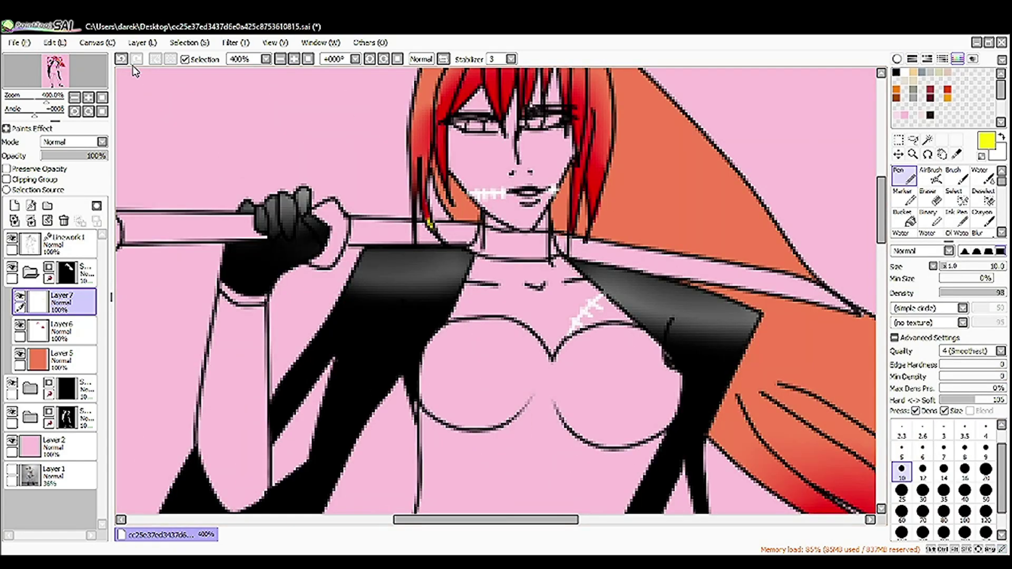
Draw yellow highlight curves across the top hair and bangs on a new linework layer, and vary their line pressure
{"action": "scroll", "coordinate": [474, 211], "scroll_direction": "up", "scroll_amount": 2}
{"action": "left_click", "coordinate": [31, 206]}
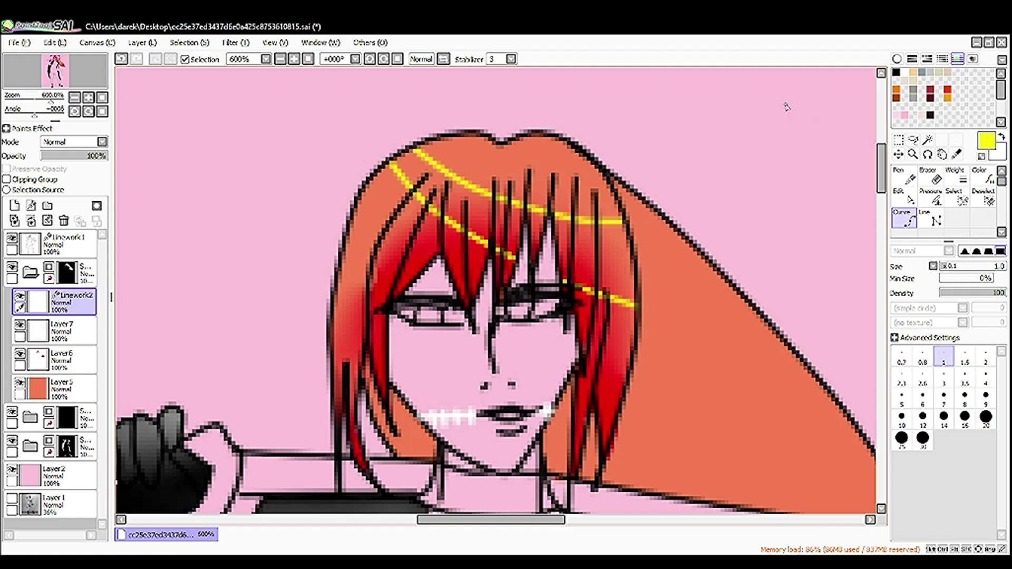
{"action": "left_click", "coordinate": [930, 198]}
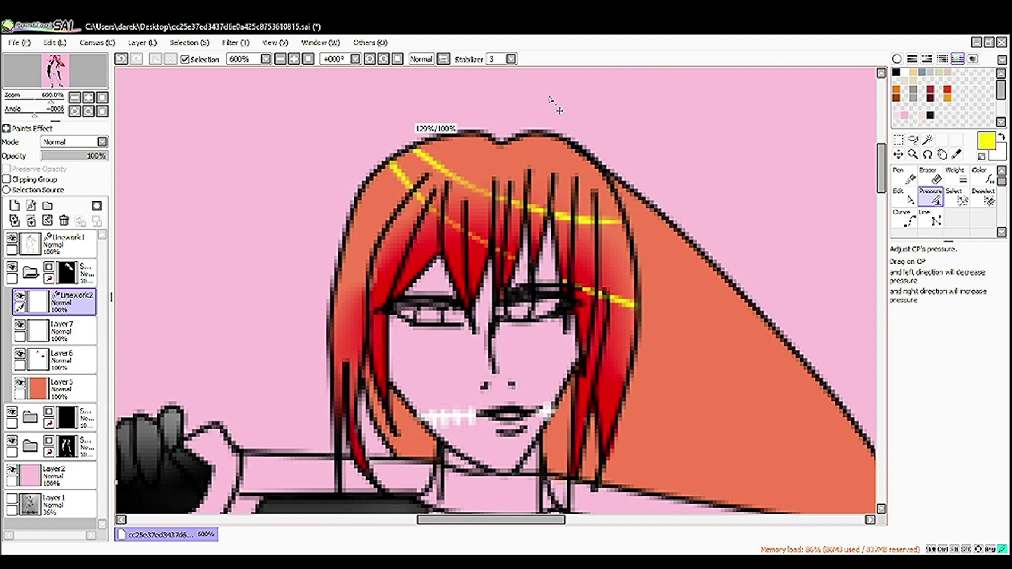
Paint the ponytail's pointed tips yellow on Layer7 and blur them into the red
{"action": "scroll", "coordinate": [550, 97], "scroll_direction": "down", "scroll_amount": 5}
{"action": "left_click", "coordinate": [61, 330]}
{"action": "scroll", "coordinate": [584, 331], "scroll_direction": "up", "scroll_amount": 5}
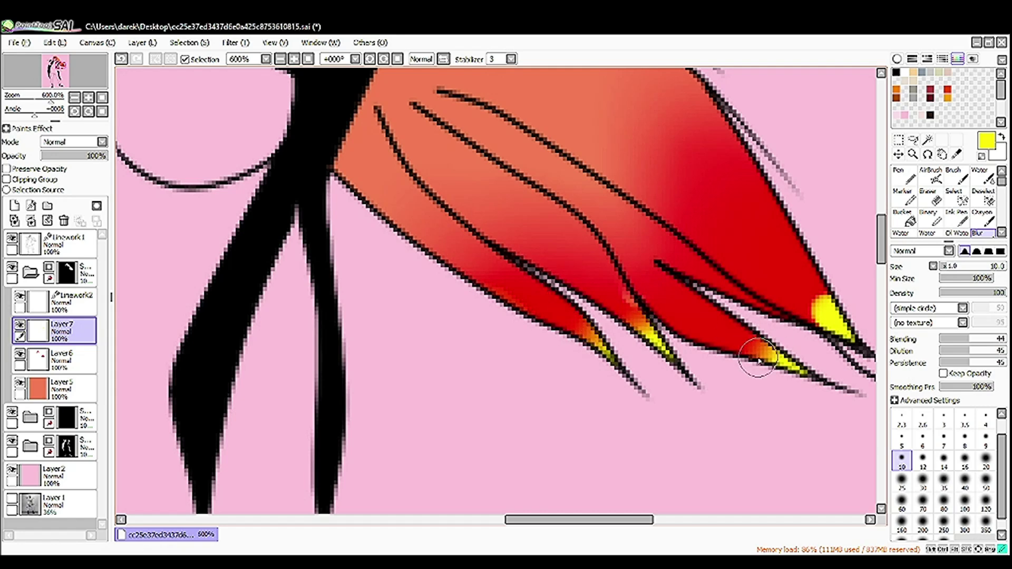
{"action": "scroll", "coordinate": [809, 267], "scroll_direction": "down", "scroll_amount": 2}
{"action": "left_click_drag", "start_coordinate": [361, 179], "coordinate": [143, 80]}
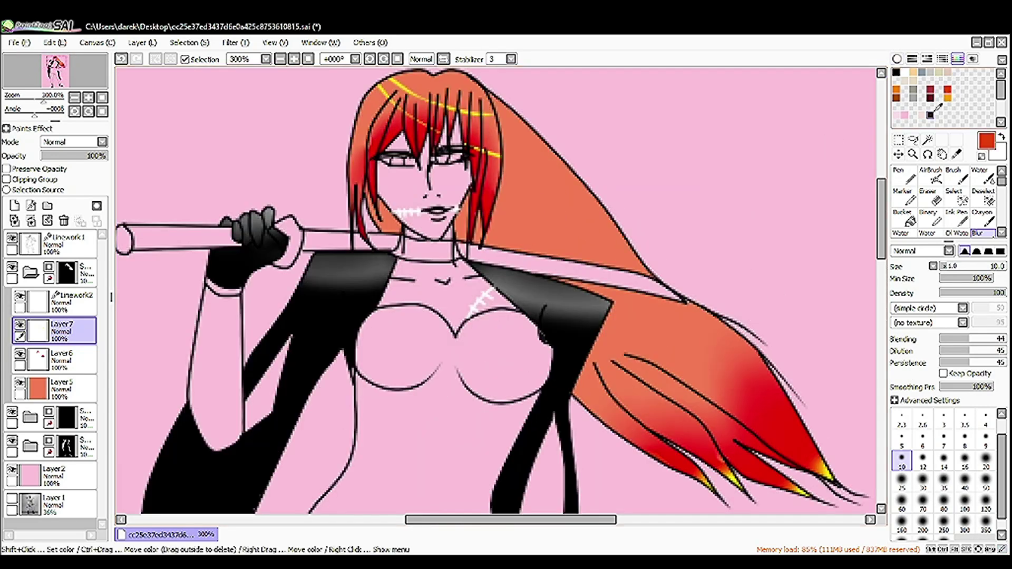
Switch to the Pen and set the drawing colour to dark brownish orange for the hair strands
{"action": "key", "text": "n"}
{"action": "key", "text": "ctrl+z"}
{"action": "left_click", "coordinate": [897, 59]}
{"action": "left_click", "coordinate": [973, 104]}
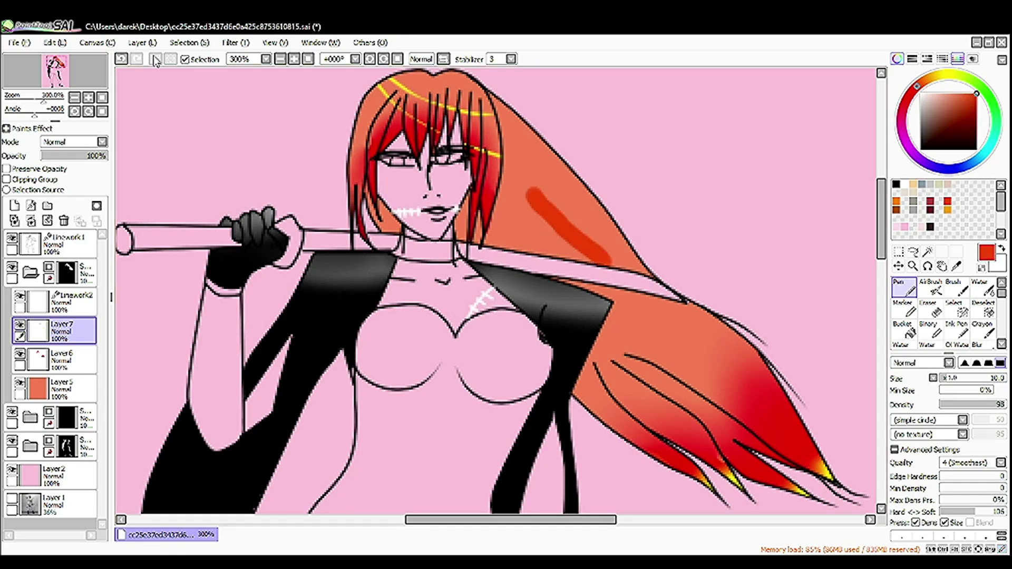
{"action": "left_click", "coordinate": [967, 113]}
{"action": "left_click", "coordinate": [897, 59]}
{"action": "key", "text": "Delete"}
{"action": "key", "text": "Delete"}
{"action": "key", "text": "Delete"}
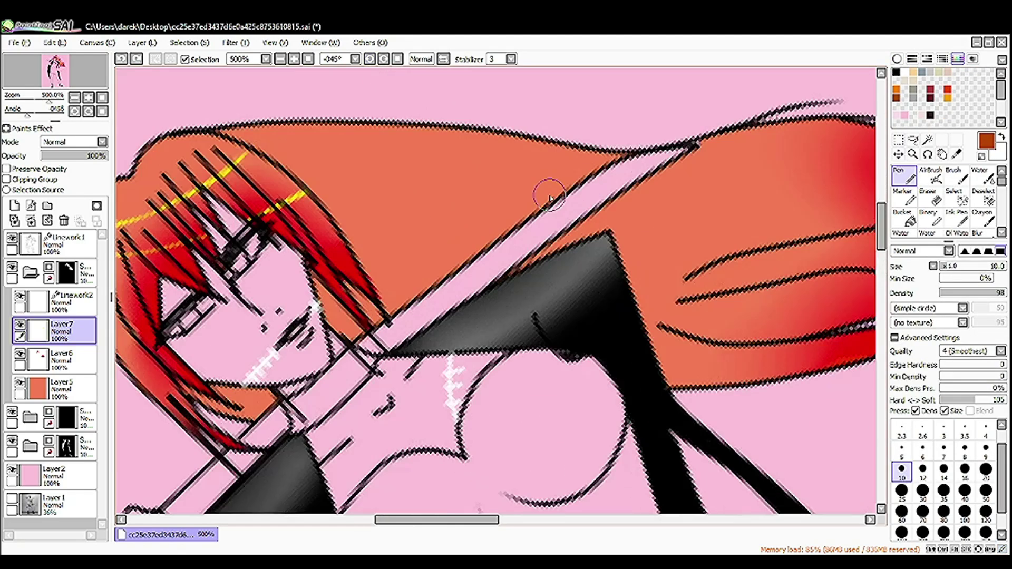
Try painting thick brownish-orange strokes along the upper ponytail with the size 10 Pen
{"action": "key", "text": "bracketleft"}
{"action": "key", "text": "bracketleft"}
{"action": "key", "text": "bracketleft"}
{"action": "key", "text": "bracketleft"}
{"action": "key", "text": "bracketleft"}
{"action": "mouse_move", "coordinate": [328, 176]}
{"action": "left_mouse_down"}
{"action": "mouse_move", "coordinate": [456, 189]}
{"action": "mouse_move", "coordinate": [736, 192]}
{"action": "left_mouse_up"}
{"action": "key", "text": "ctrl+z"}
{"action": "scroll", "coordinate": [406, 155], "scroll_direction": "up", "scroll_amount": 1}
{"action": "key", "text": "bracketright"}
{"action": "key", "text": "bracketright"}
{"action": "key", "text": "bracketright"}
{"action": "key", "text": "bracketright"}
{"action": "key", "text": "bracketright"}
{"action": "left_click_drag", "start_coordinate": [408, 201], "coordinate": [642, 212]}
{"action": "left_click_drag", "start_coordinate": [369, 155], "coordinate": [644, 177]}
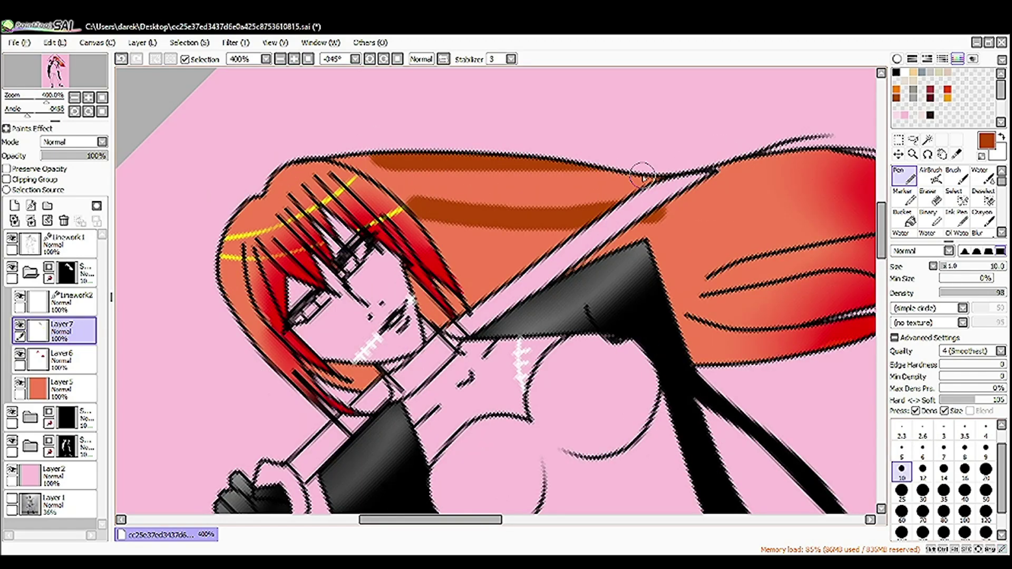
{"action": "key", "text": "ctrl+z"}
{"action": "key", "text": "ctrl+z"}
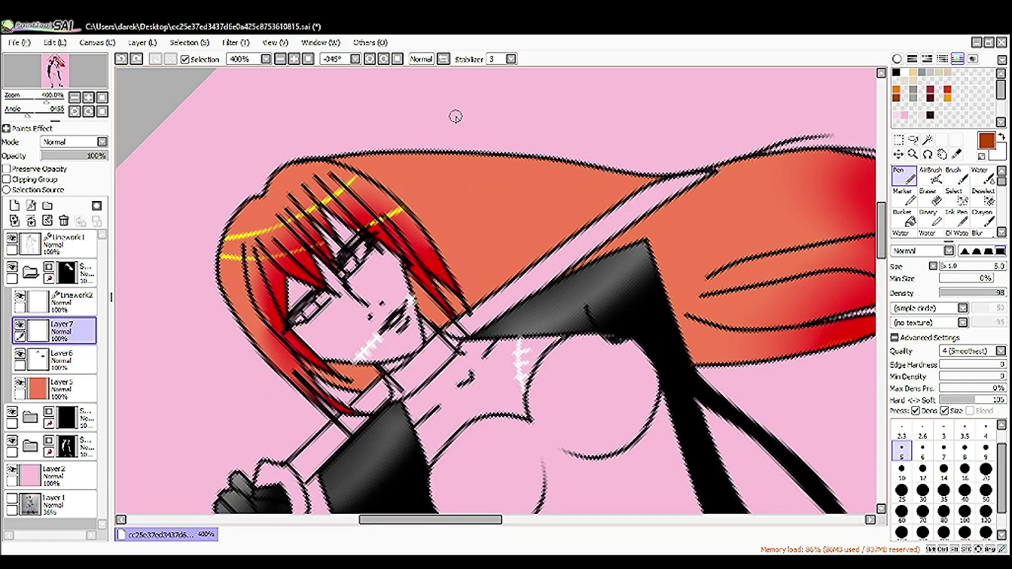
Draw thin brownish-orange strands across the upper ponytail behind the head on Layer7 with the size 5 Pen
{"action": "scroll", "coordinate": [456, 116], "scroll_direction": "right", "scroll_amount": 2}
{"action": "left_click", "coordinate": [384, 59]}
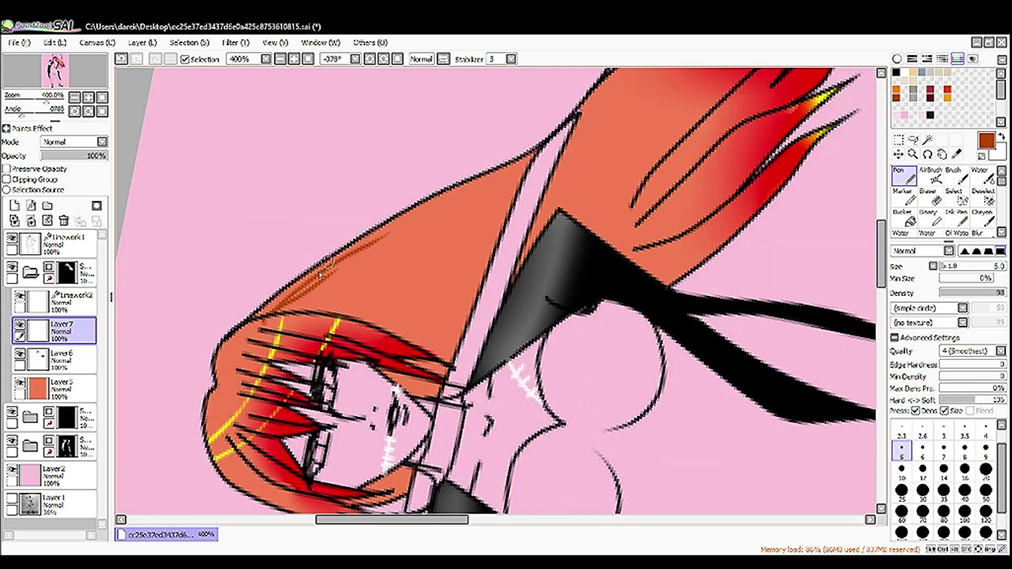
{"action": "key", "text": "Insert"}
{"action": "key", "text": "End"}
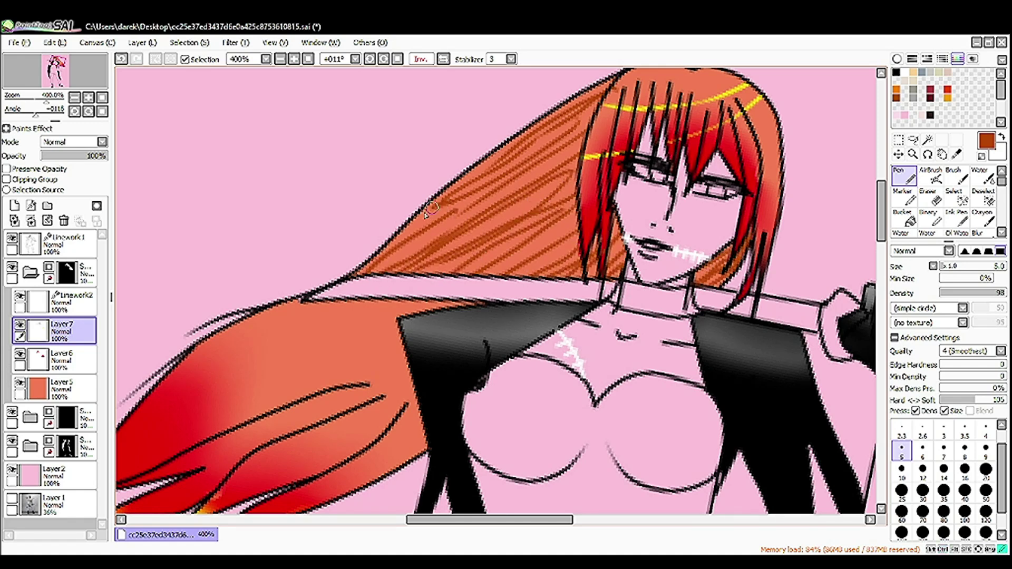
Move Layer7 beneath Layer6 and draw dense brownish-orange strands over the lower ponytail beyond the sword blade
{"action": "key", "text": "ctrl+Down"}
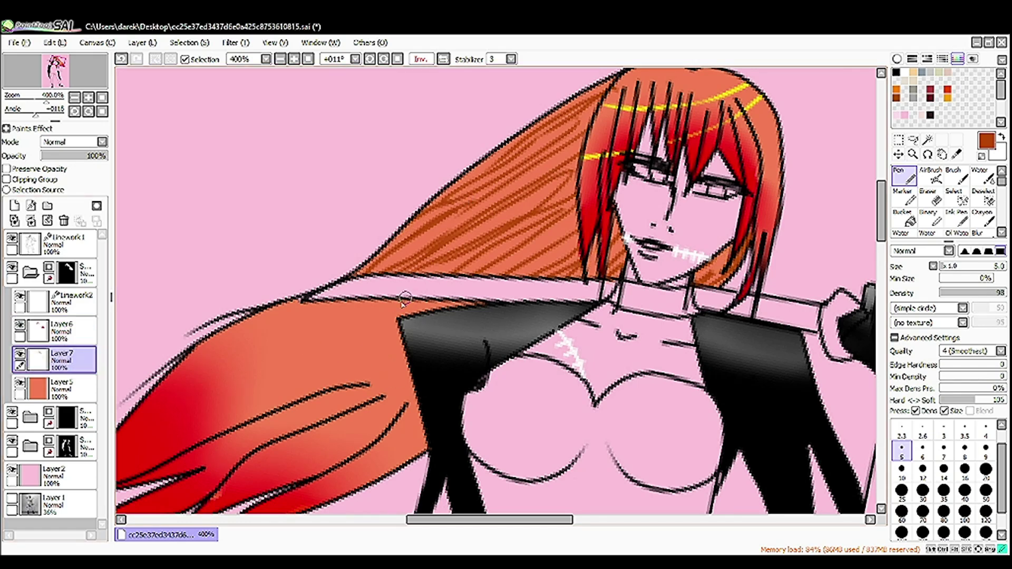
{"action": "key", "text": "ctrl+z"}
{"action": "left_click_drag", "start_coordinate": [316, 305], "coordinate": [185, 382]}
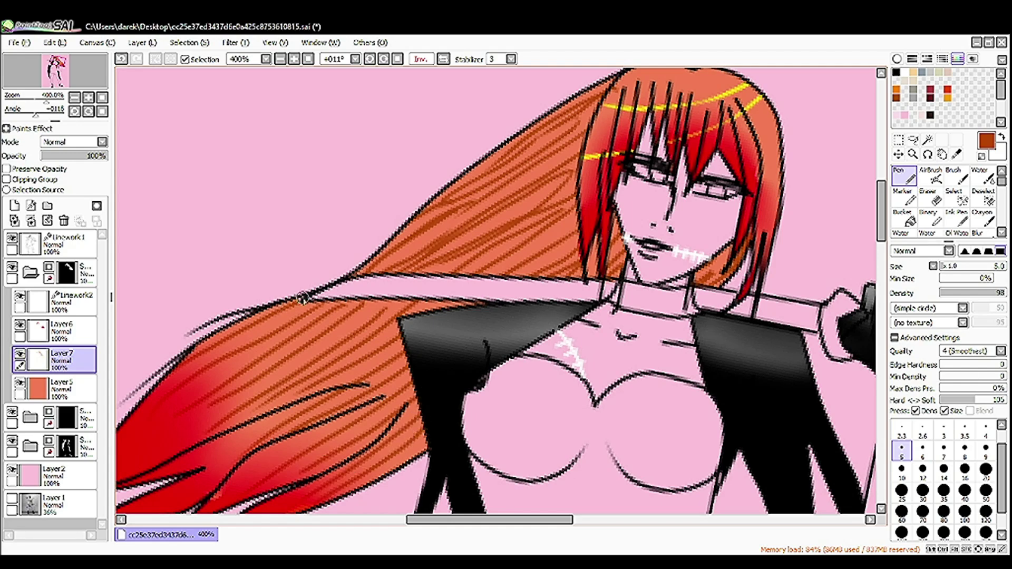
{"action": "left_click_drag", "start_coordinate": [289, 309], "coordinate": [210, 371]}
{"action": "left_click_drag", "start_coordinate": [390, 316], "coordinate": [263, 411]}
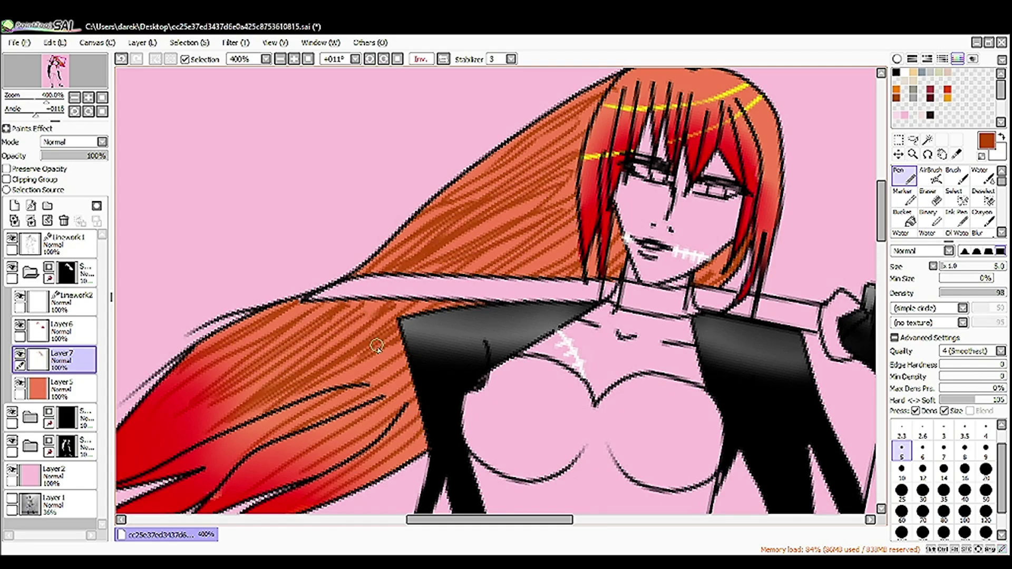
{"action": "left_click_drag", "start_coordinate": [406, 369], "coordinate": [287, 454]}
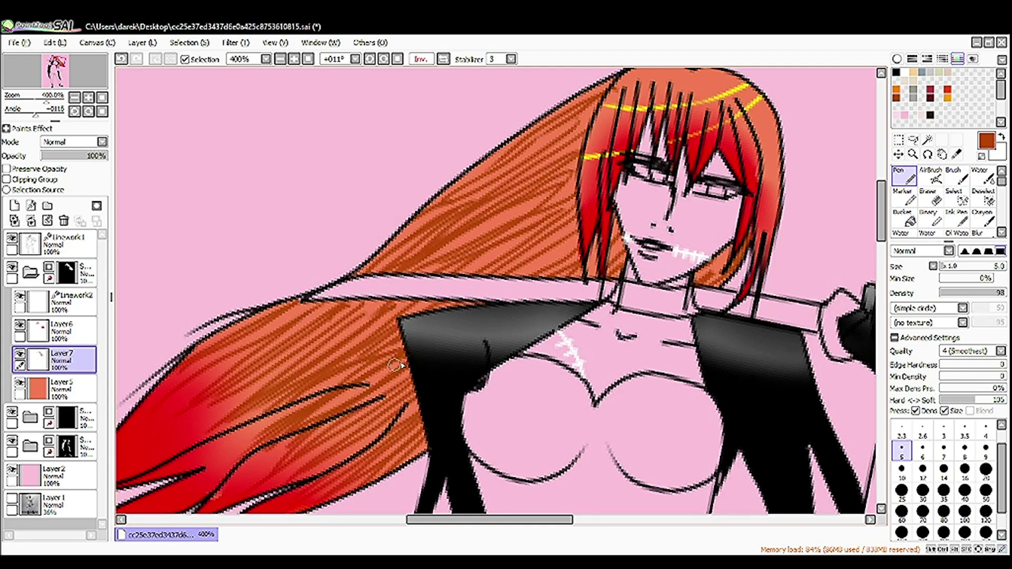
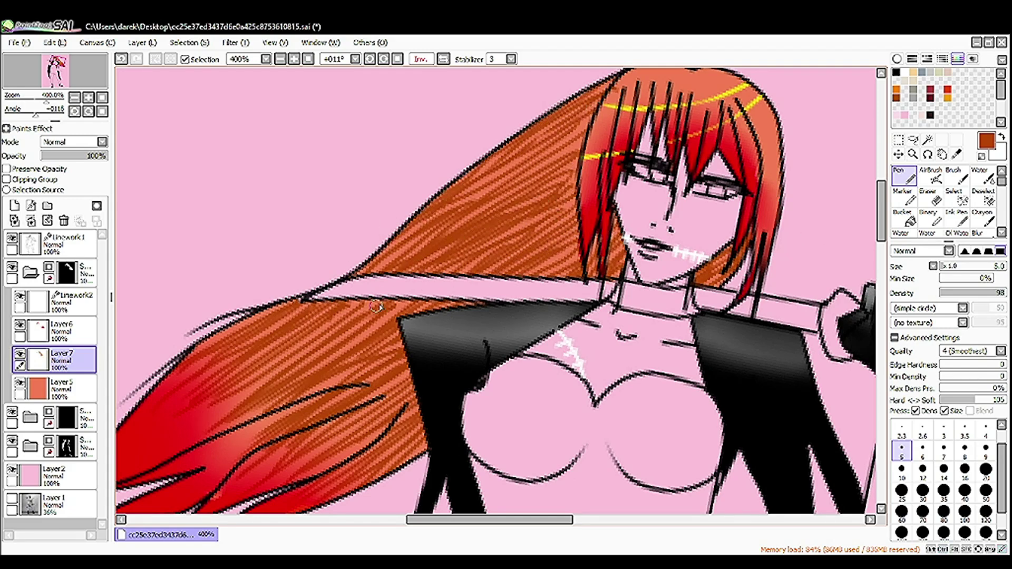
Extend the brownish-orange strands over the hair on the head and set Layer7's opacity to 64%
{"action": "left_click_drag", "start_coordinate": [104, 155], "coordinate": [63, 156]}
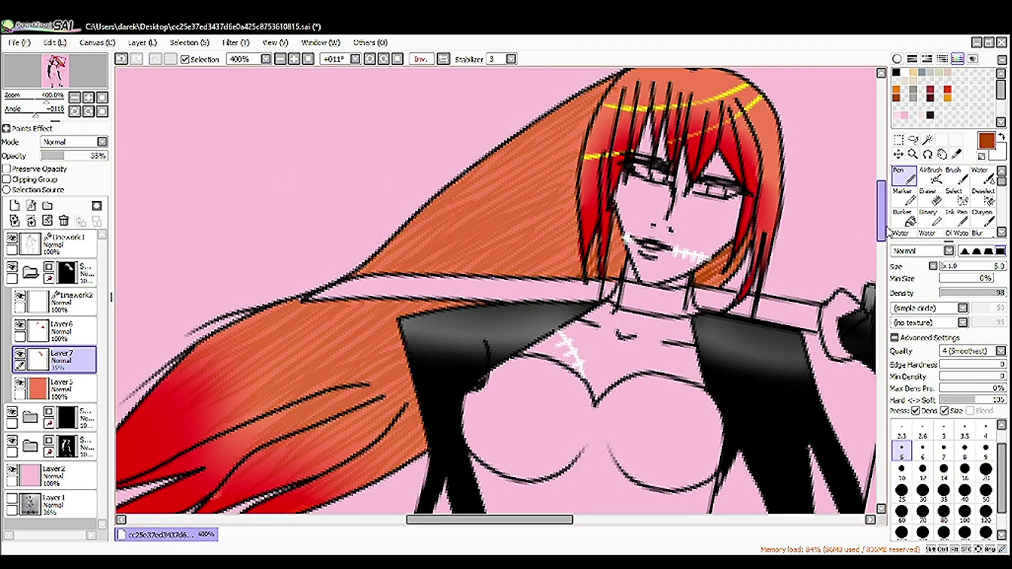
{"action": "scroll", "coordinate": [602, 236], "scroll_direction": "up", "scroll_amount": 3}
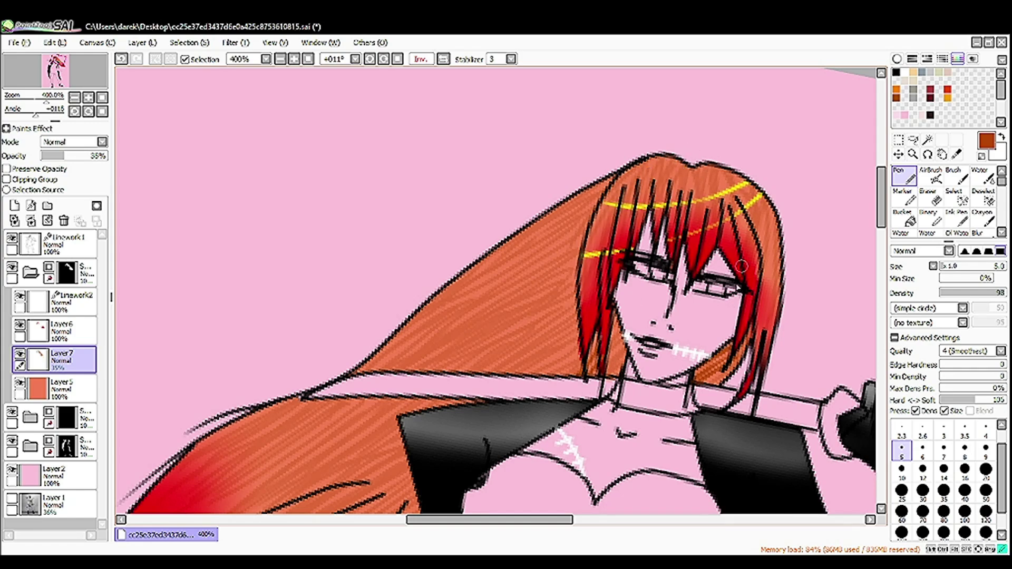
{"action": "left_click_drag", "start_coordinate": [884, 203], "coordinate": [885, 233]}
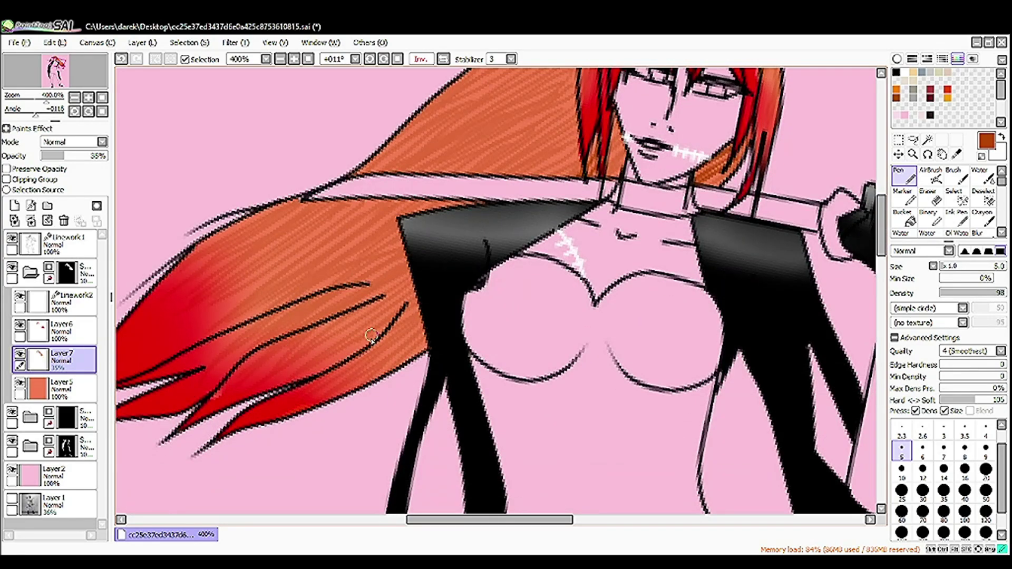
{"action": "left_click", "coordinate": [77, 155]}
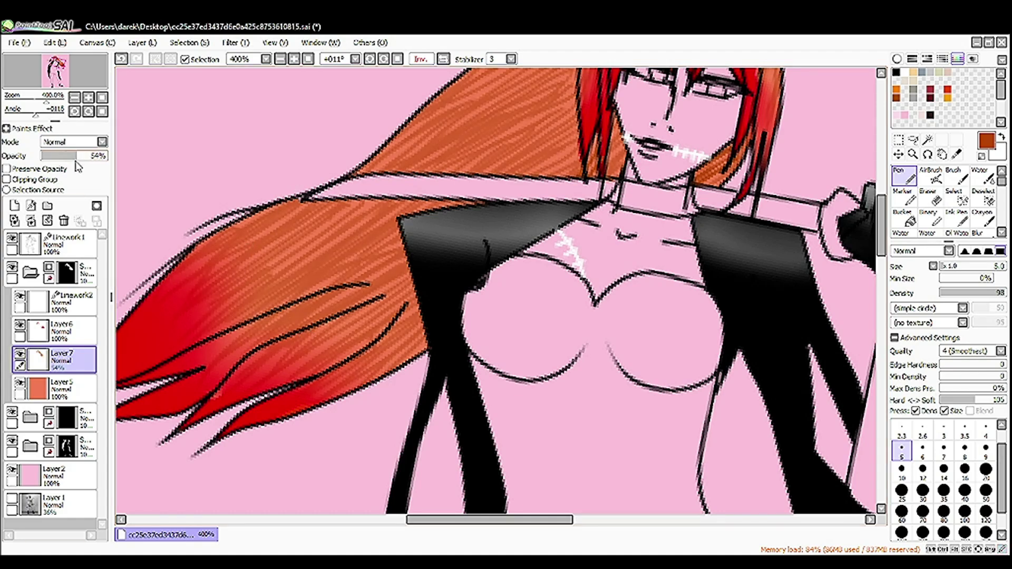
{"action": "scroll", "coordinate": [531, 194], "scroll_direction": "up", "scroll_amount": 5}
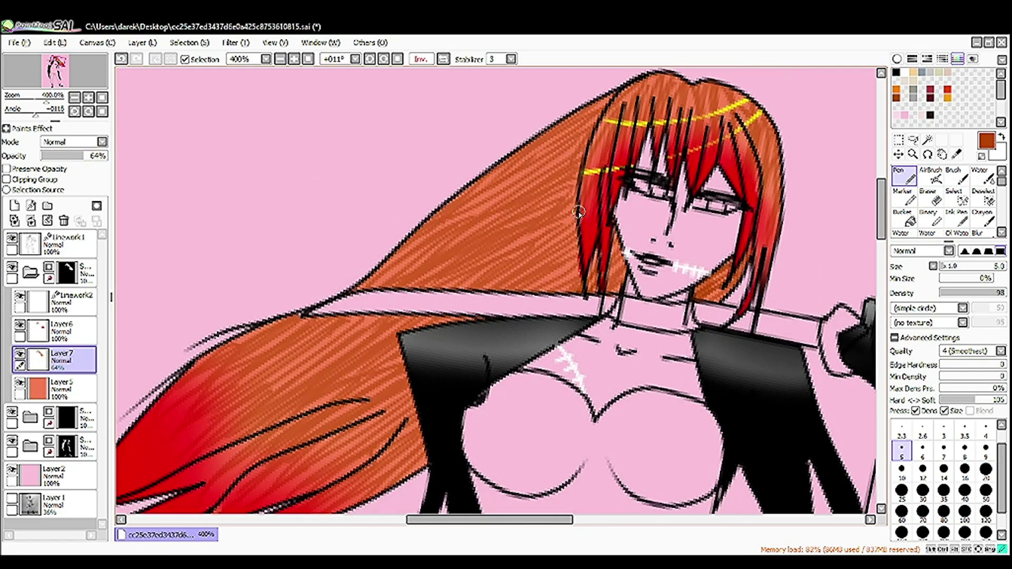
{"action": "left_click", "coordinate": [279, 58]}
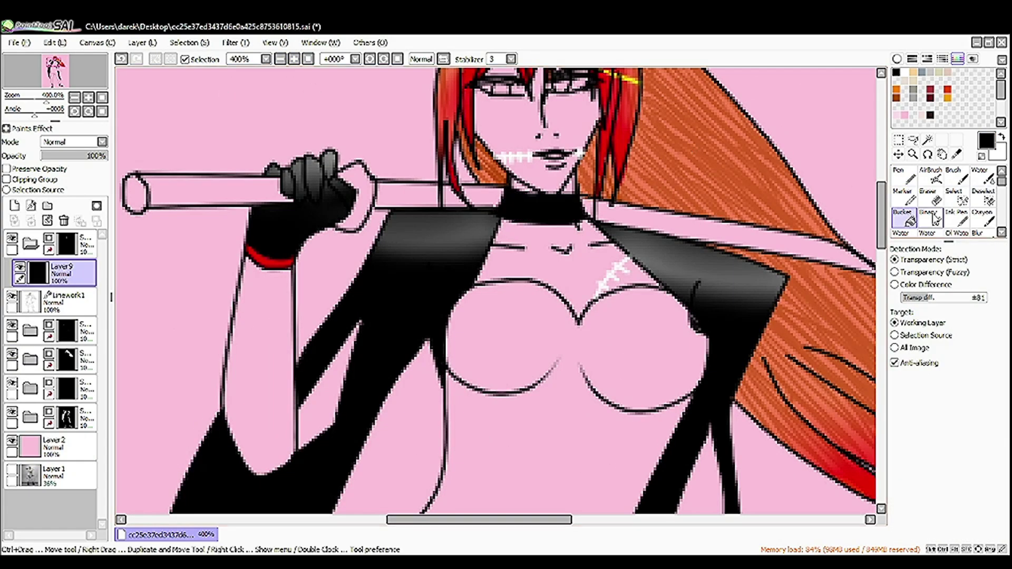
Paint a white patch in the middle of the black choker on Layer9 and blur it into a grey shine with size 5
{"action": "left_click", "coordinate": [978, 233]}
{"action": "scroll", "coordinate": [558, 228], "scroll_direction": "up", "scroll_amount": 4}
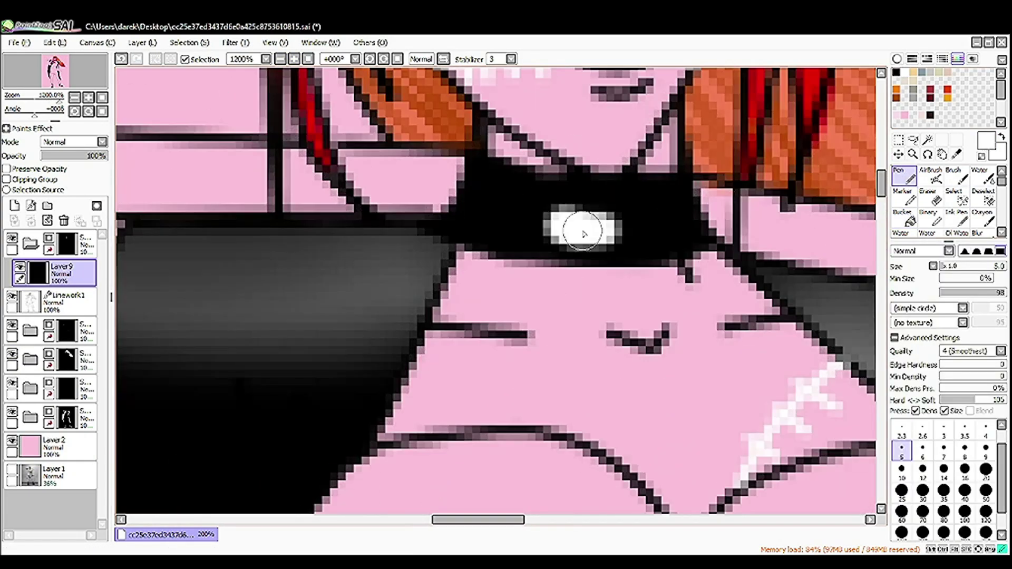
{"action": "left_click_drag", "start_coordinate": [558, 228], "coordinate": [622, 227]}
{"action": "key", "text": "ctrl+z"}
{"action": "left_click", "coordinate": [901, 439]}
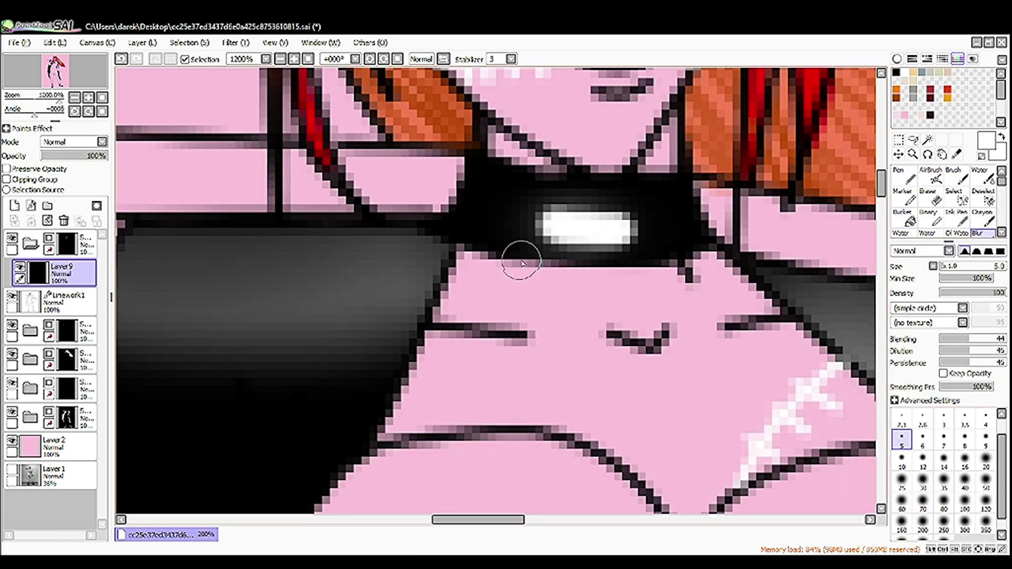
{"action": "left_click_drag", "start_coordinate": [528, 224], "coordinate": [667, 252]}
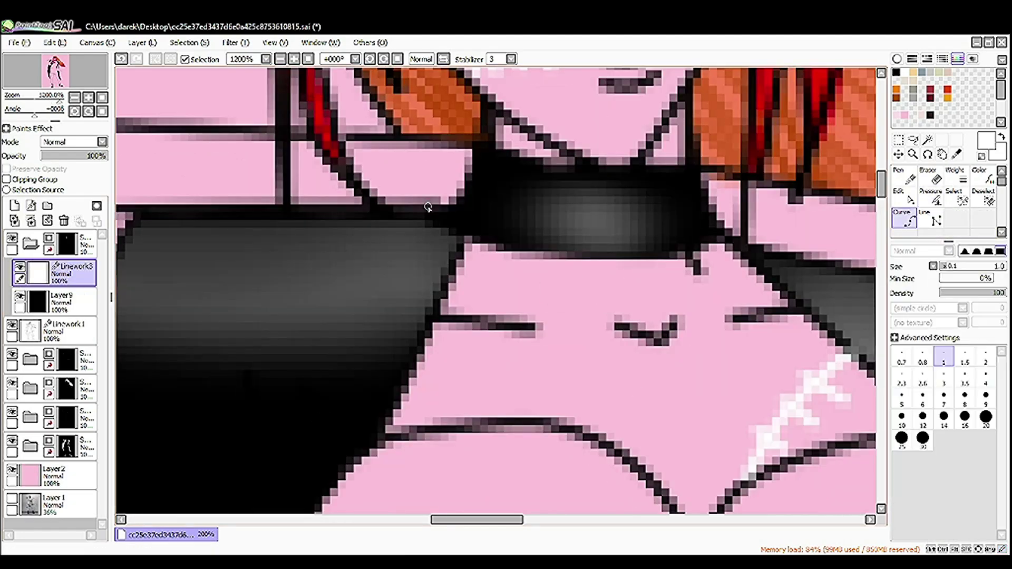
Draw a white size 1 curve with two upward peaks across the choker on the Linework3 layer
{"action": "left_click", "coordinate": [466, 192]}
{"action": "left_click", "coordinate": [554, 199]}
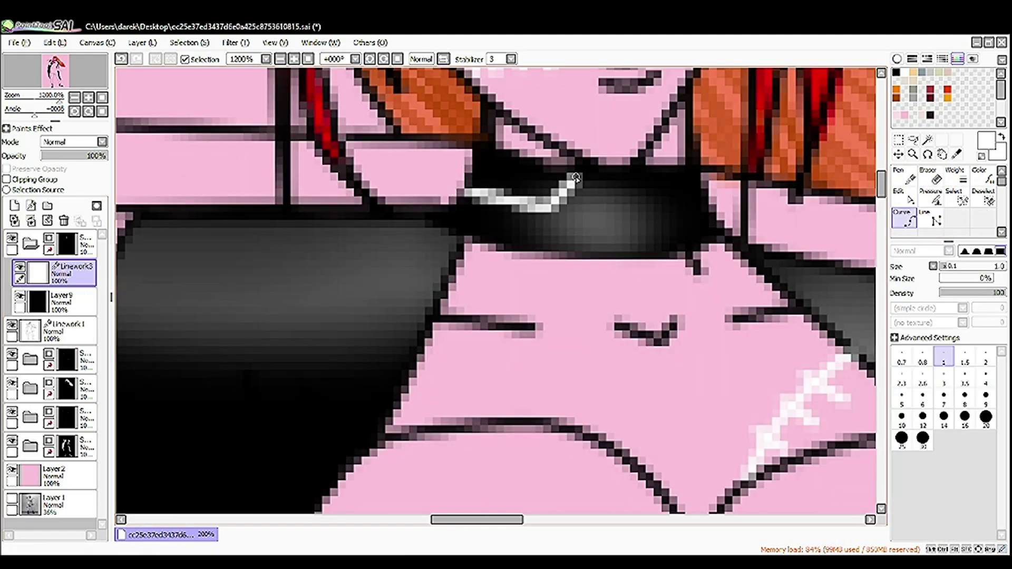
{"action": "double_click", "coordinate": [703, 210]}
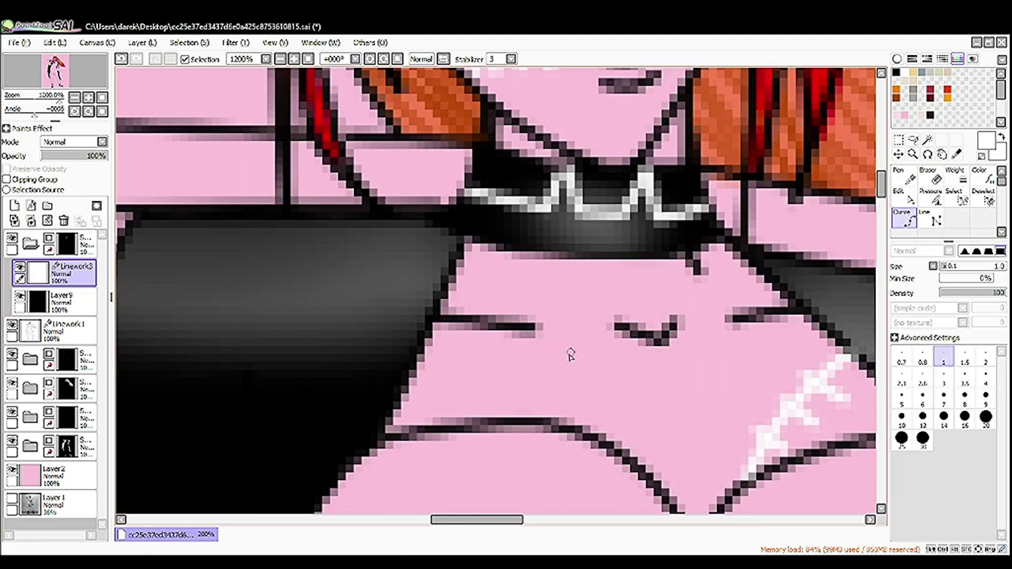
{"action": "scroll", "coordinate": [570, 352], "scroll_direction": "down", "scroll_amount": 5}
{"action": "scroll", "coordinate": [394, 240], "scroll_direction": "up", "scroll_amount": 6}
Add finer white size 0.7 curves around the peaks to complete the choker's ornament
{"action": "left_click", "coordinate": [481, 247]}
{"action": "left_click", "coordinate": [502, 289]}
{"action": "left_click", "coordinate": [604, 293]}
{"action": "double_click", "coordinate": [641, 245]}
{"action": "scroll", "coordinate": [501, 245], "scroll_direction": "down", "scroll_amount": 5}
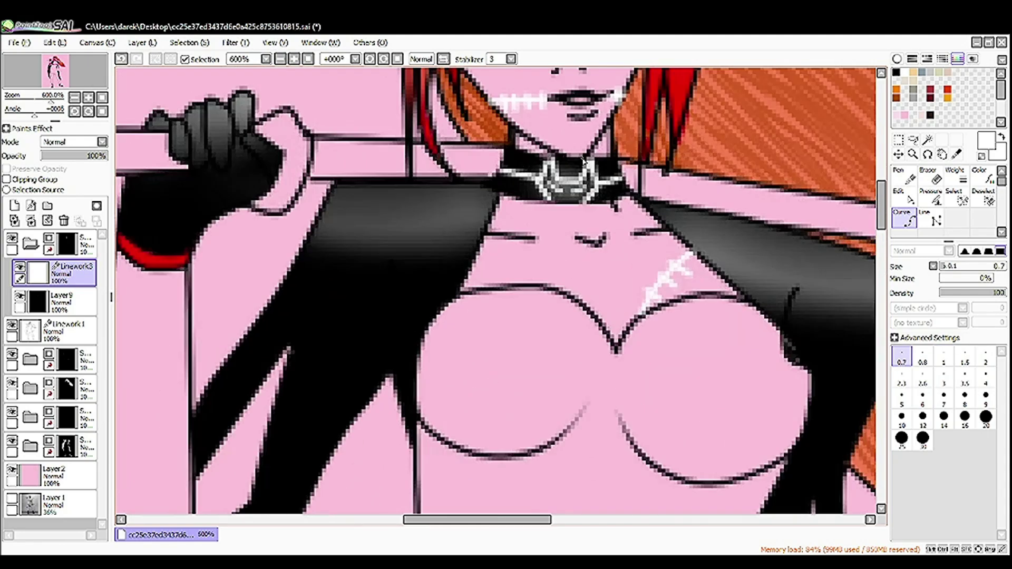
{"action": "scroll", "coordinate": [369, 263], "scroll_direction": "up", "scroll_amount": 1}
Select the dress and sheath pieces on Linework1 with the Magic Wand and create Layer 10 inside a masked folder
{"action": "scroll", "coordinate": [53, 296], "scroll_direction": "down", "scroll_amount": 3}
{"action": "left_click", "coordinate": [32, 245]}
{"action": "key", "text": "w"}
{"action": "scroll", "coordinate": [501, 290], "scroll_direction": "down", "scroll_amount": 3}
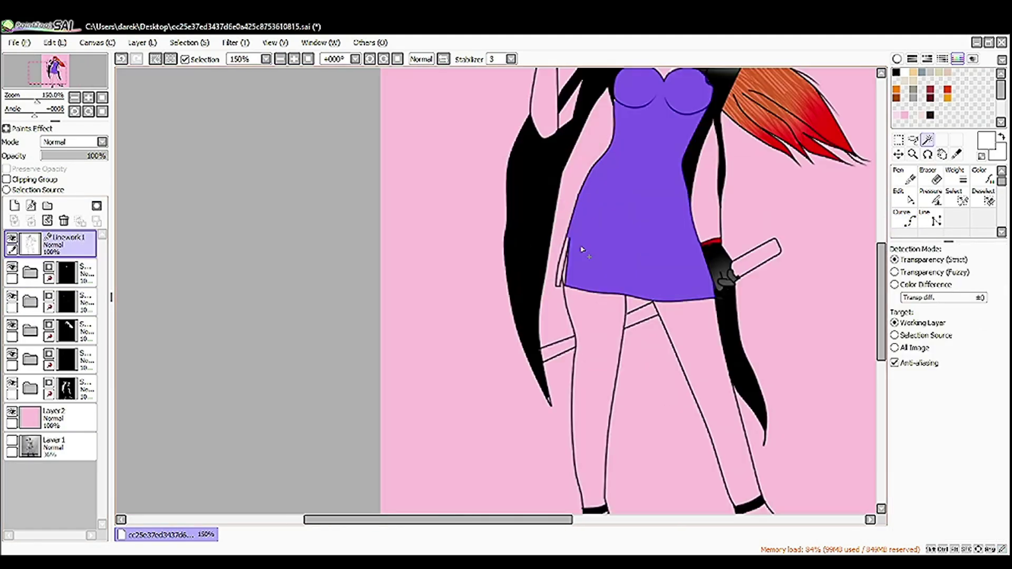
{"action": "scroll", "coordinate": [657, 243], "scroll_direction": "up", "scroll_amount": 4}
{"action": "scroll", "coordinate": [657, 242], "scroll_direction": "down", "scroll_amount": 4}
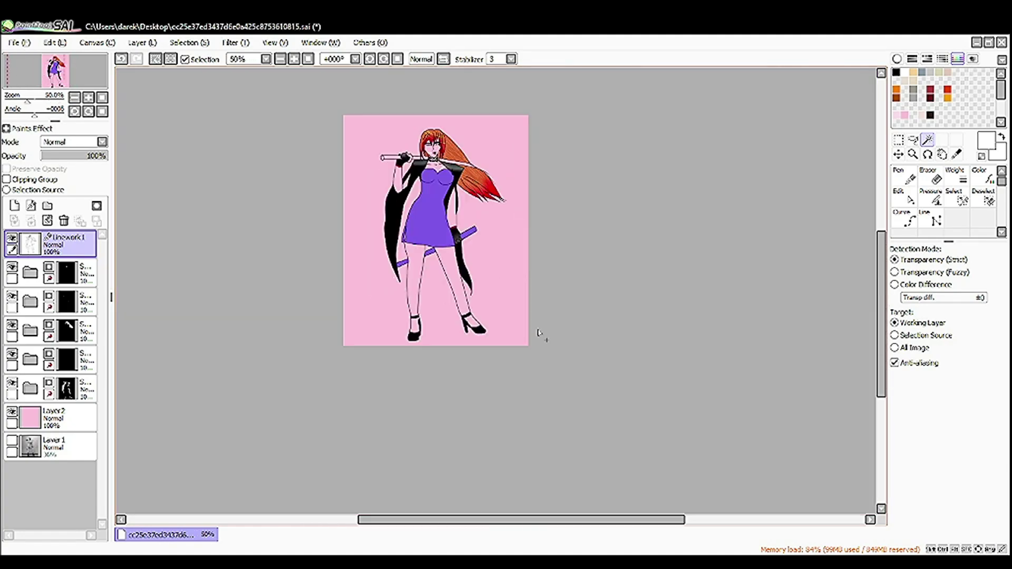
{"action": "scroll", "coordinate": [542, 334], "scroll_direction": "up", "scroll_amount": 3}
{"action": "scroll", "coordinate": [543, 334], "scroll_direction": "down", "scroll_amount": 3}
{"action": "scroll", "coordinate": [543, 334], "scroll_direction": "up", "scroll_amount": 2}
{"action": "scroll", "coordinate": [52, 242], "scroll_direction": "up", "scroll_amount": 1}
{"action": "left_click", "coordinate": [31, 243]}
{"action": "left_click", "coordinate": [14, 206]}
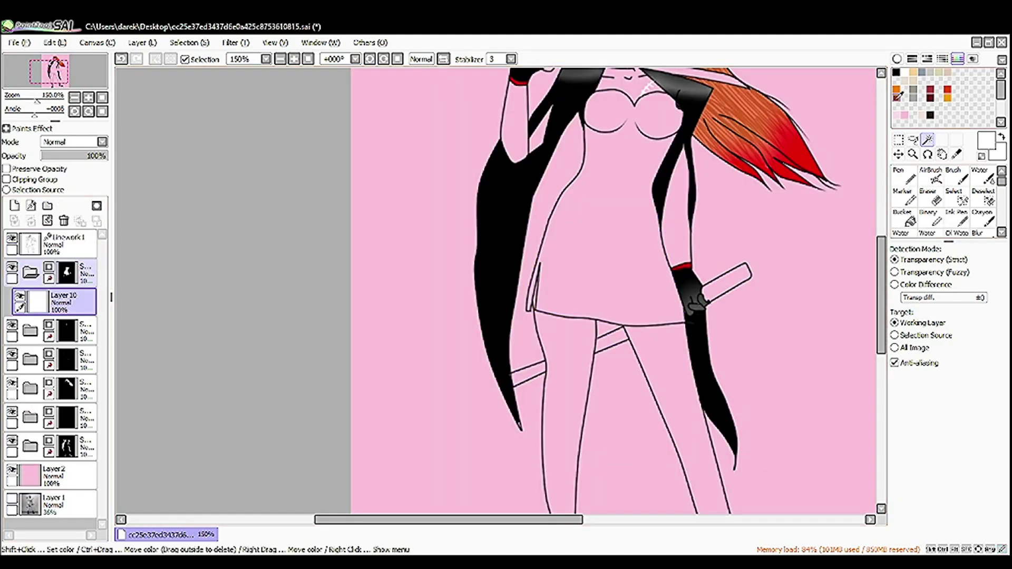
Fill the dress and sheath pieces black on Layer 10, and blur a white highlight into the dress's lower part
{"action": "left_click", "coordinate": [903, 219]}
{"action": "left_click", "coordinate": [606, 237]}
{"action": "key", "text": "n"}
{"action": "scroll", "coordinate": [598, 190], "scroll_direction": "up", "scroll_amount": 3}
{"action": "scroll", "coordinate": [598, 190], "scroll_direction": "down", "scroll_amount": 3}
{"action": "mouse_move", "coordinate": [598, 266]}
{"action": "left_mouse_down"}
{"action": "mouse_move", "coordinate": [680, 272]}
{"action": "mouse_move", "coordinate": [679, 295]}
{"action": "mouse_move", "coordinate": [555, 273]}
{"action": "mouse_move", "coordinate": [623, 255]}
{"action": "left_mouse_up"}
{"action": "left_click", "coordinate": [978, 232]}
{"action": "left_click", "coordinate": [944, 481]}
{"action": "scroll", "coordinate": [623, 256], "scroll_direction": "down", "scroll_amount": 2}
Paint white highlights on the upper part of the dress and blur them into soft grey shading
{"action": "scroll", "coordinate": [561, 227], "scroll_direction": "up", "scroll_amount": 5}
{"action": "key", "text": "n"}
{"action": "mouse_move", "coordinate": [495, 221]}
{"action": "left_mouse_down"}
{"action": "mouse_move", "coordinate": [680, 216]}
{"action": "mouse_move", "coordinate": [671, 287]}
{"action": "mouse_move", "coordinate": [418, 227]}
{"action": "mouse_move", "coordinate": [753, 290]}
{"action": "mouse_move", "coordinate": [601, 294]}
{"action": "mouse_move", "coordinate": [626, 280]}
{"action": "mouse_move", "coordinate": [633, 248]}
{"action": "mouse_move", "coordinate": [664, 226]}
{"action": "left_mouse_up"}
{"action": "left_click", "coordinate": [978, 232]}
{"action": "left_click", "coordinate": [902, 479]}
{"action": "mouse_move", "coordinate": [458, 279]}
{"action": "left_mouse_down"}
{"action": "mouse_move", "coordinate": [587, 215]}
{"action": "mouse_move", "coordinate": [506, 263]}
{"action": "left_mouse_up"}
Fill the remaining gap in the dress black on Layer 11 in a new masked folder placed beneath Linework1
{"action": "scroll", "coordinate": [527, 264], "scroll_direction": "up", "scroll_amount": 3}
{"action": "left_click", "coordinate": [26, 207]}
{"action": "left_click_drag", "start_coordinate": [29, 242], "coordinate": [22, 285]}
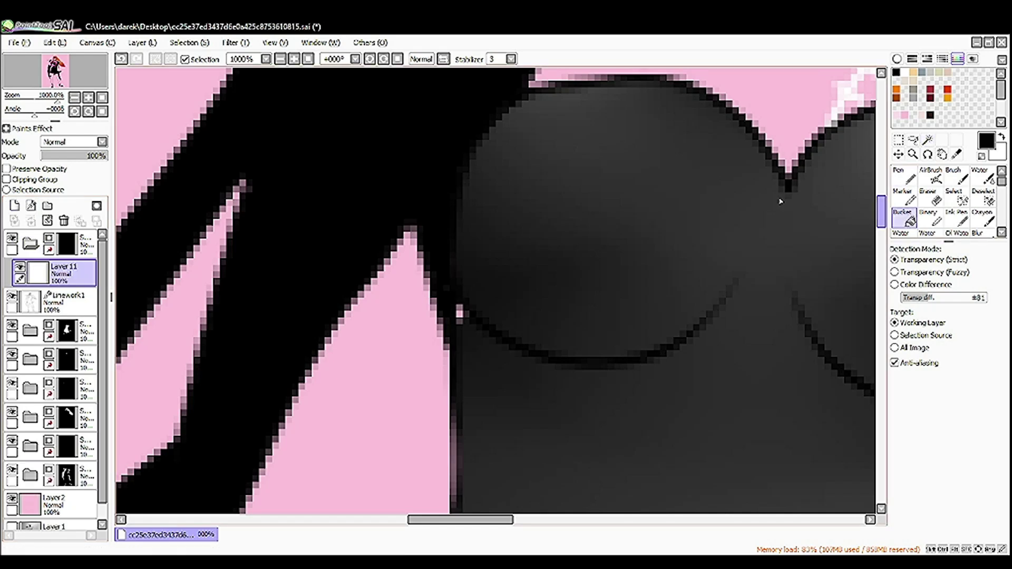
{"action": "left_click", "coordinate": [53, 240]}
{"action": "key", "text": "minus"}
{"action": "left_click", "coordinate": [23, 295]}
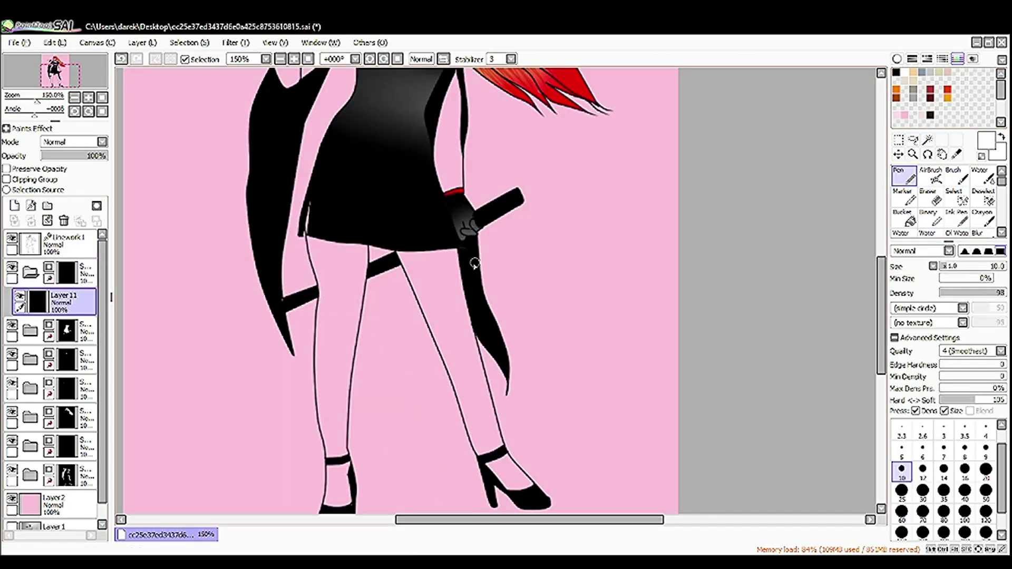
Draw thin white slanted stripes on the two sheath pieces around the legs on Layer 10 with the size 2.3 Pen
{"action": "scroll", "coordinate": [546, 226], "scroll_direction": "up", "scroll_amount": 4}
{"action": "scroll", "coordinate": [547, 225], "scroll_direction": "down", "scroll_amount": 1}
{"action": "left_click", "coordinate": [41, 303]}
{"action": "left_click_drag", "start_coordinate": [385, 343], "coordinate": [416, 278]}
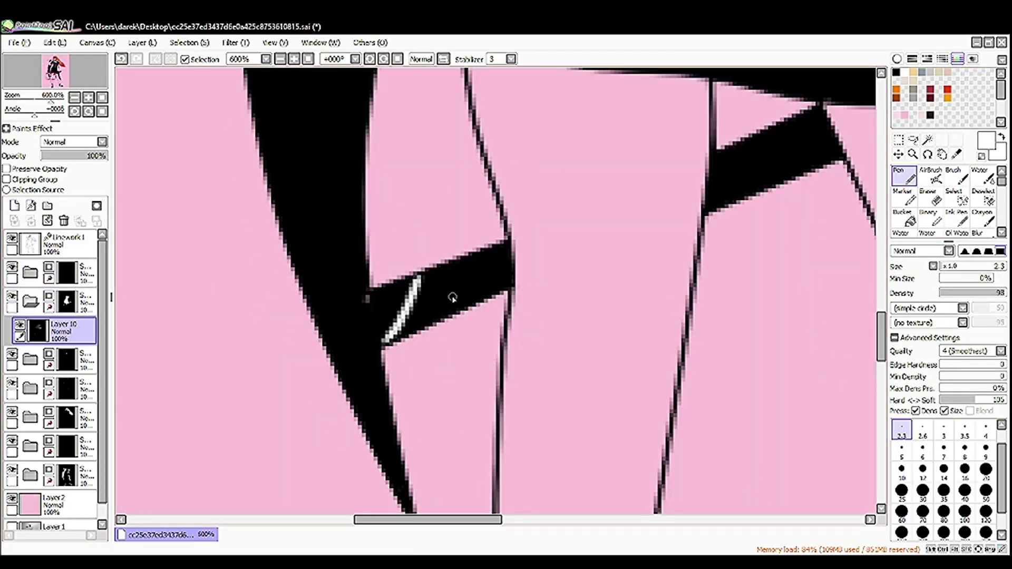
{"action": "scroll", "coordinate": [382, 340], "scroll_direction": "right", "scroll_amount": 5}
{"action": "scroll", "coordinate": [382, 340], "scroll_direction": "up", "scroll_amount": 2}
{"action": "left_click_drag", "start_coordinate": [519, 274], "coordinate": [541, 214]}
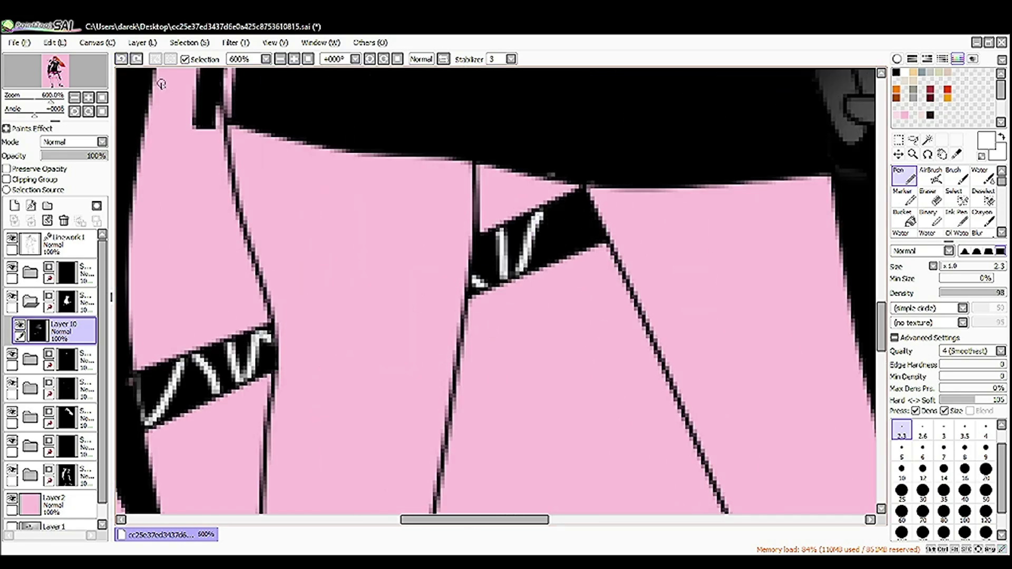
{"action": "key", "text": "Delete"}
{"action": "key", "text": "Delete"}
{"action": "key", "text": "Delete"}
{"action": "scroll", "coordinate": [513, 210], "scroll_direction": "up", "scroll_amount": 1}
{"action": "key", "text": "bracketleft"}
{"action": "key", "text": "bracketleft"}
{"action": "key", "text": "bracketleft"}
{"action": "key", "text": "bracketleft"}
{"action": "key", "text": "bracketleft"}
{"action": "left_click_drag", "start_coordinate": [488, 196], "coordinate": [495, 211]}
{"action": "scroll", "coordinate": [504, 301], "scroll_direction": "down", "scroll_amount": 4}
Draw parallel white diagonal stripes along the sheath end above the lower gloved hand with the size 2.3 Pen
{"action": "key", "text": "bracketright"}
{"action": "key", "text": "bracketright"}
{"action": "key", "text": "bracketright"}
{"action": "key", "text": "bracketright"}
{"action": "key", "text": "bracketright"}
{"action": "scroll", "coordinate": [504, 300], "scroll_direction": "up", "scroll_amount": 4}
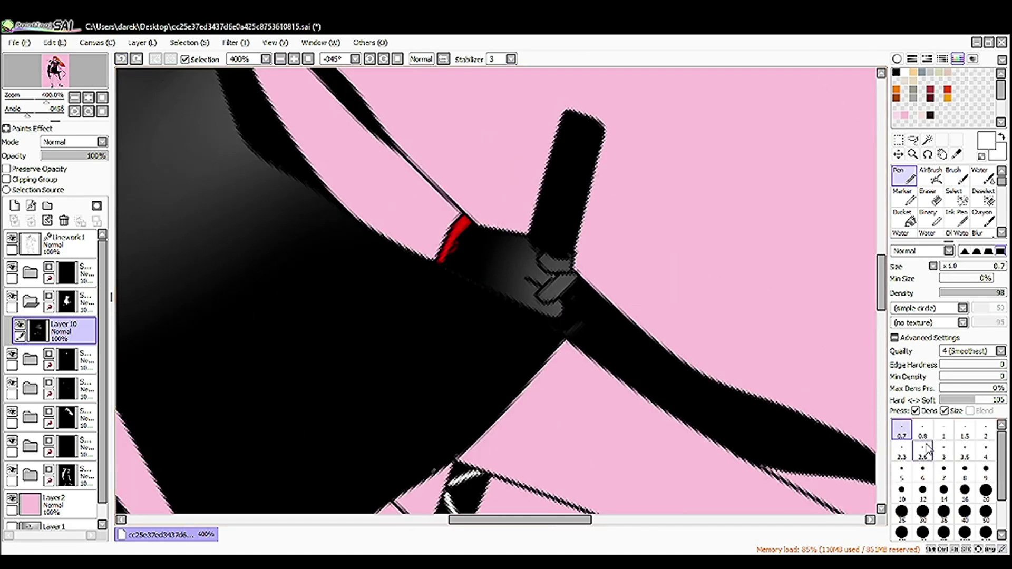
{"action": "key", "text": "Delete"}
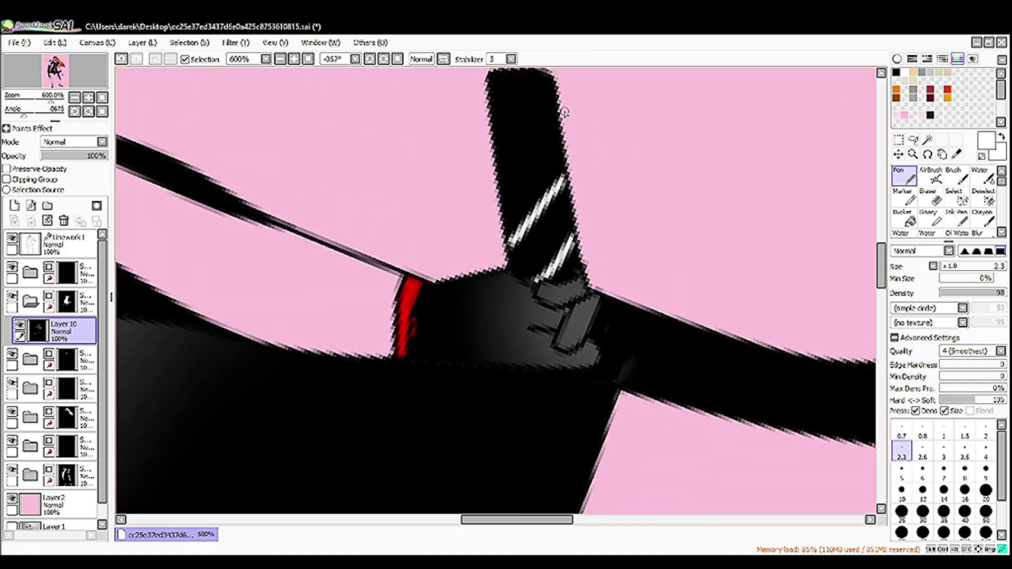
{"action": "left_click_drag", "start_coordinate": [559, 114], "coordinate": [507, 195]}
{"action": "scroll", "coordinate": [593, 187], "scroll_direction": "down", "scroll_amount": 1}
{"action": "scroll", "coordinate": [198, 109], "scroll_direction": "down", "scroll_amount": 5}
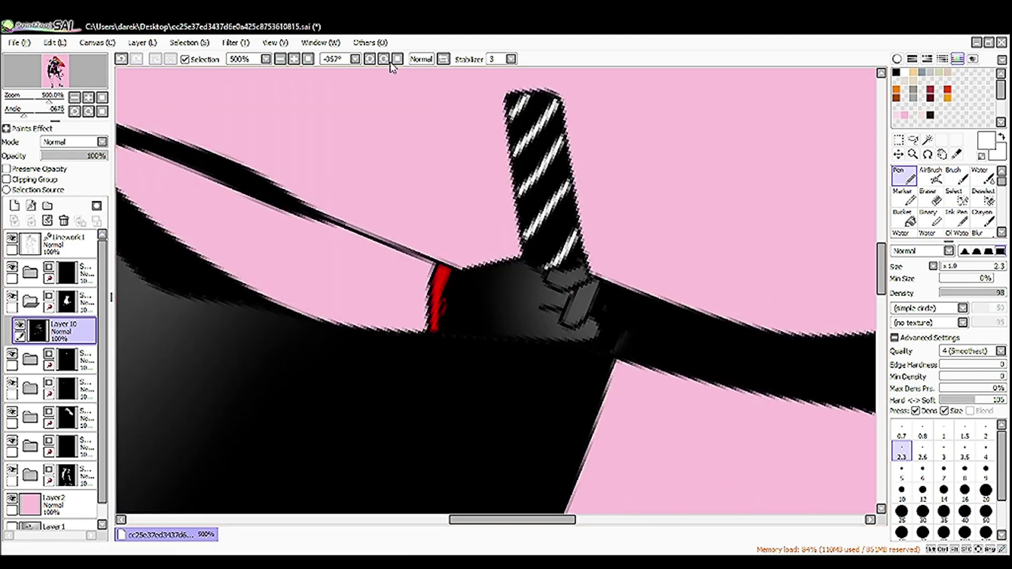
Select the bare skin between the choker and the dress neckline on Linework1 with the Magic Wand
{"action": "key", "text": "Delete"}
{"action": "scroll", "coordinate": [674, 452], "scroll_direction": "up", "scroll_amount": 2}
{"action": "key", "text": "w"}
{"action": "left_click", "coordinate": [504, 240]}
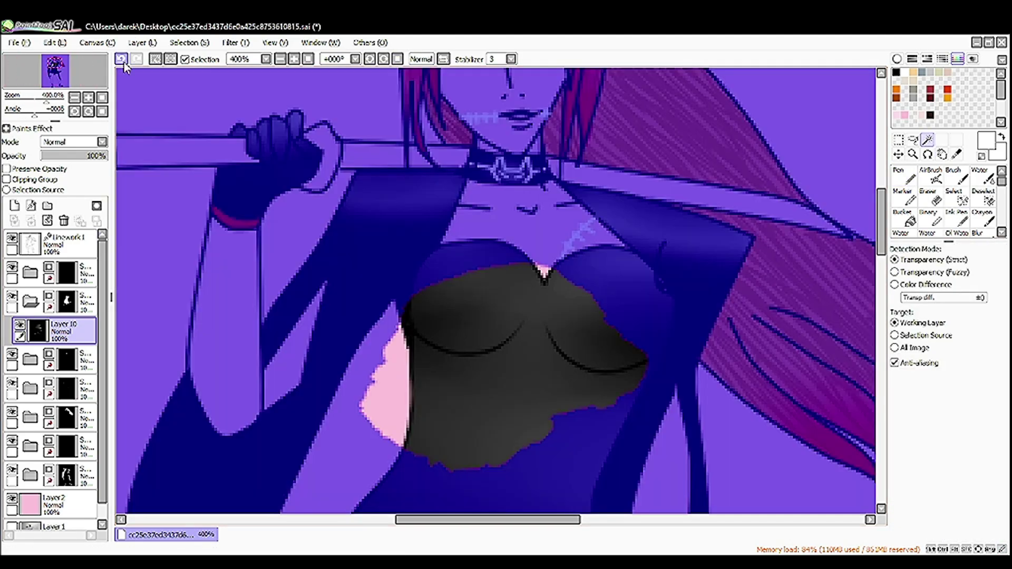
{"action": "left_click", "coordinate": [64, 245]}
{"action": "left_click", "coordinate": [504, 239]}
{"action": "scroll", "coordinate": [526, 286], "scroll_direction": "up", "scroll_amount": 4}
{"action": "left_click", "coordinate": [526, 285]}
{"action": "scroll", "coordinate": [526, 285], "scroll_direction": "down", "scroll_amount": 4}
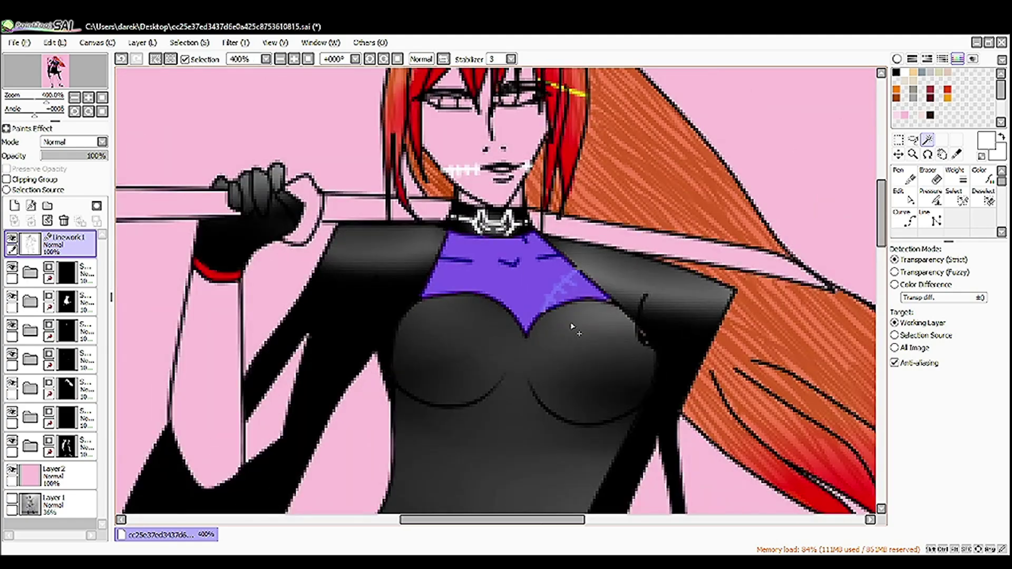
Add the face, forehead gaps between the bangs, and bare arms on Linework1 to the Magic Wand selection
{"action": "scroll", "coordinate": [580, 279], "scroll_direction": "up", "scroll_amount": 4}
{"action": "left_click", "coordinate": [548, 253]}
{"action": "left_click", "coordinate": [526, 453]}
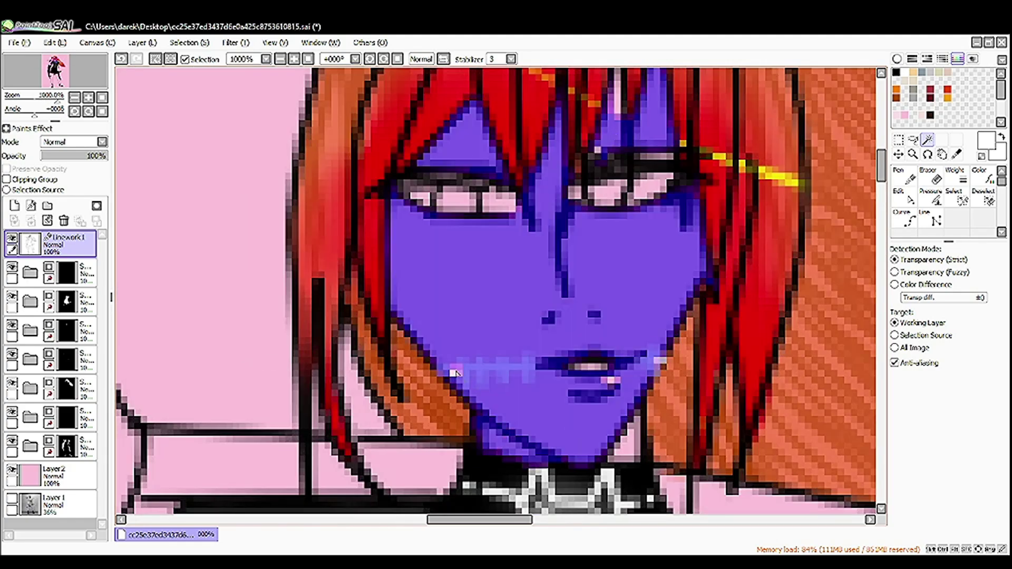
{"action": "scroll", "coordinate": [465, 186], "scroll_direction": "up", "scroll_amount": 3}
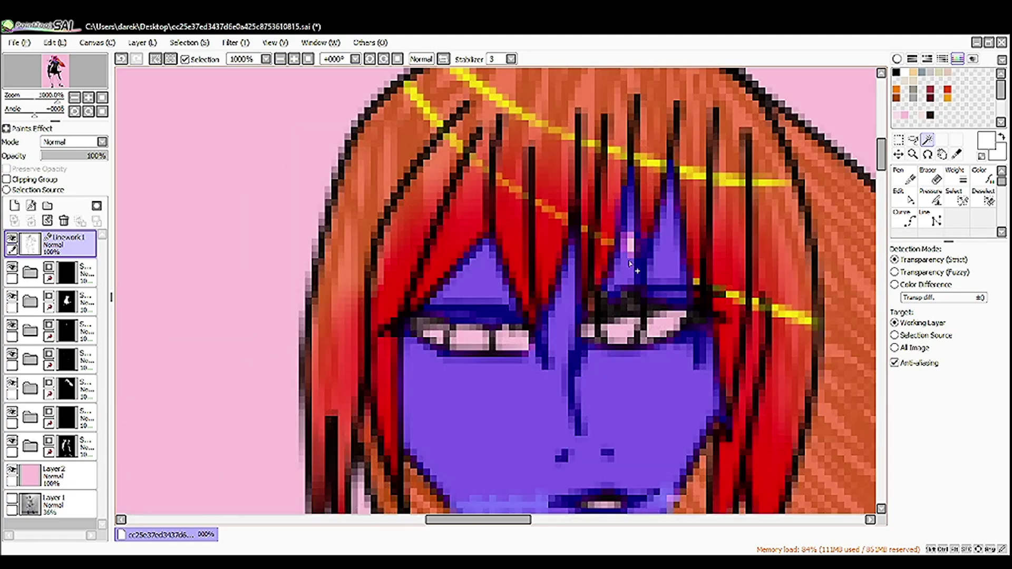
{"action": "scroll", "coordinate": [469, 237], "scroll_direction": "down", "scroll_amount": 5}
{"action": "scroll", "coordinate": [475, 275], "scroll_direction": "down", "scroll_amount": 4}
{"action": "scroll", "coordinate": [476, 293], "scroll_direction": "up", "scroll_amount": 3}
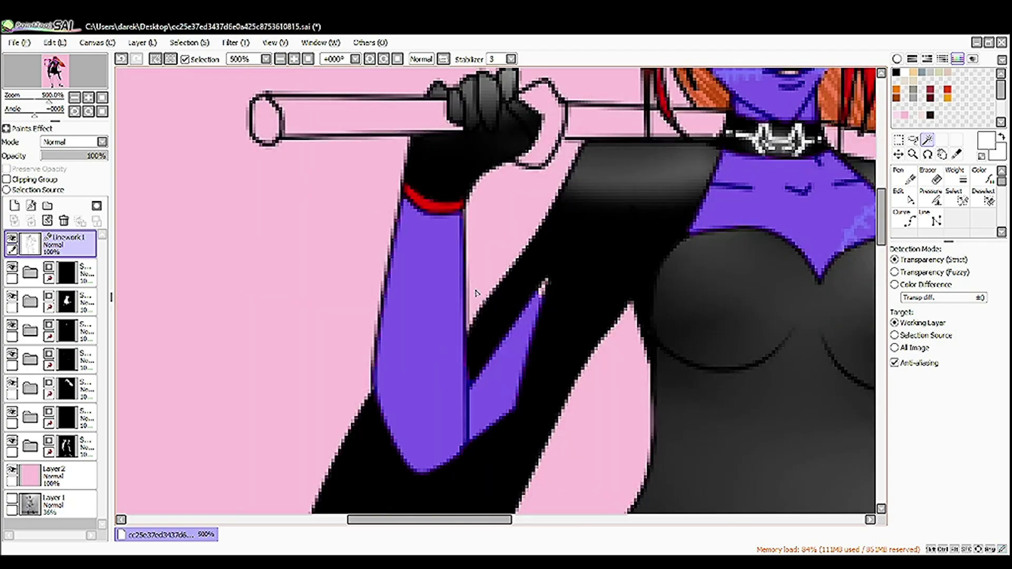
{"action": "scroll", "coordinate": [476, 293], "scroll_direction": "up", "scroll_amount": 3}
{"action": "scroll", "coordinate": [232, 379], "scroll_direction": "down", "scroll_amount": 6}
{"action": "scroll", "coordinate": [610, 222], "scroll_direction": "up", "scroll_amount": 1}
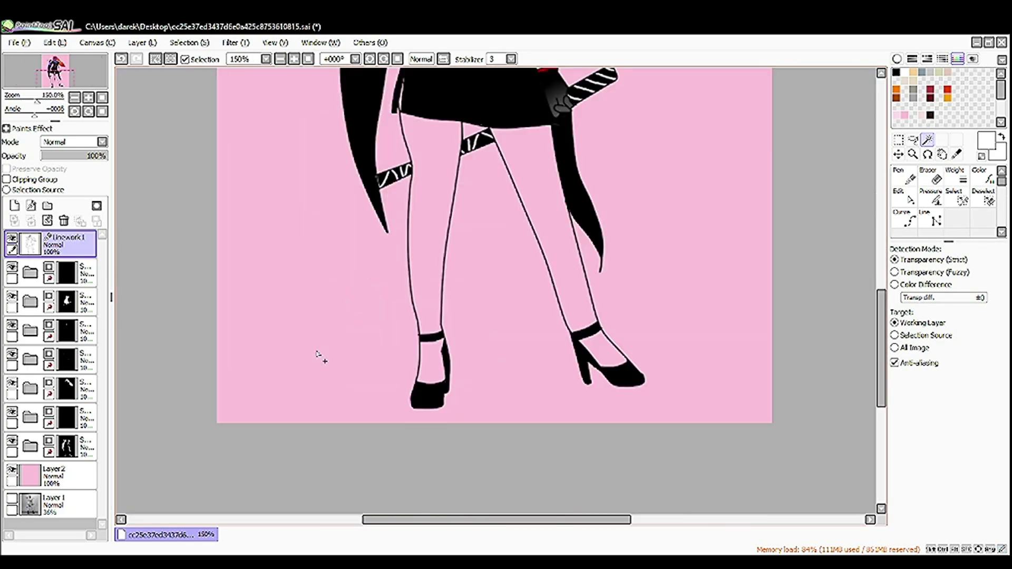
Move the ankle control points of the leg outline on Linework1 to meet the shoe strap
{"action": "scroll", "coordinate": [610, 222], "scroll_direction": "up", "scroll_amount": 4}
{"action": "left_click", "coordinate": [904, 196]}
{"action": "scroll", "coordinate": [546, 296], "scroll_direction": "down", "scroll_amount": 3}
{"action": "scroll", "coordinate": [548, 317], "scroll_direction": "up", "scroll_amount": 2}
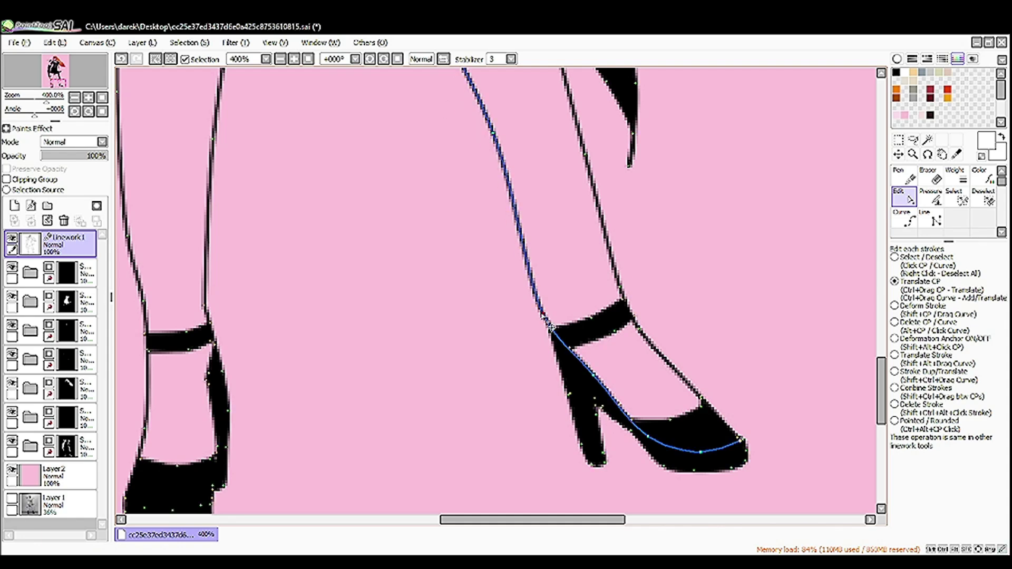
{"action": "right_click", "coordinate": [556, 323]}
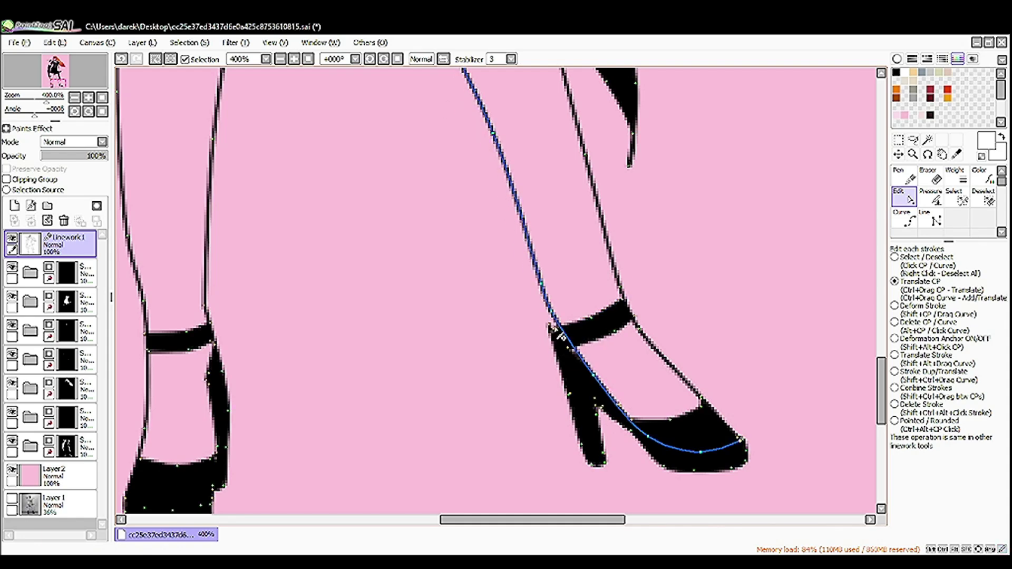
{"action": "scroll", "coordinate": [639, 294], "scroll_direction": "down", "scroll_amount": 3}
{"action": "scroll", "coordinate": [456, 208], "scroll_direction": "up", "scroll_amount": 3}
{"action": "scroll", "coordinate": [413, 222], "scroll_direction": "down", "scroll_amount": 4}
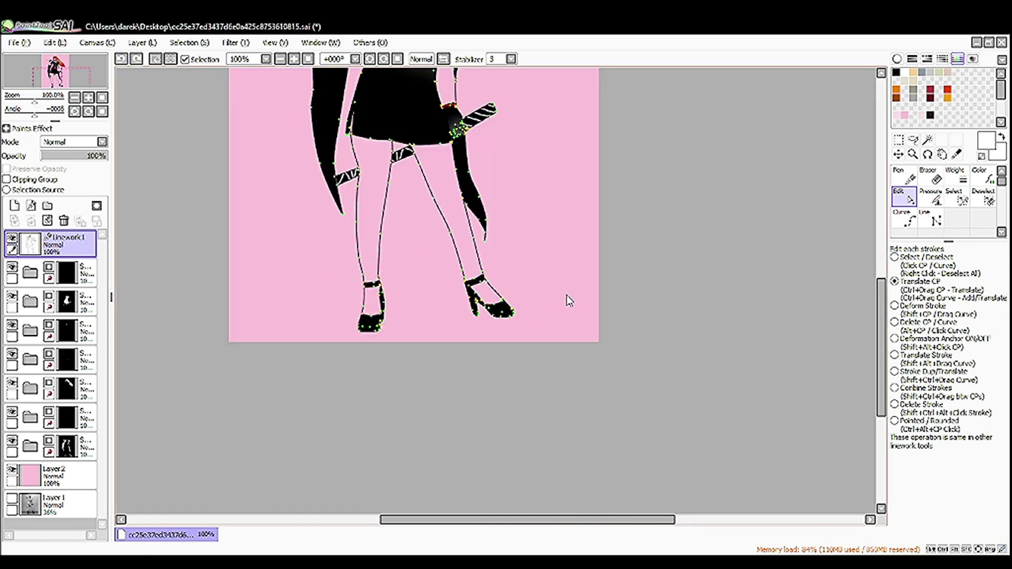
Add the remaining skin areas, including the sliver beside the dress hem, to the selection with the Magic Wand
{"action": "scroll", "coordinate": [413, 221], "scroll_direction": "up", "scroll_amount": 2}
{"action": "left_click", "coordinate": [928, 140]}
{"action": "scroll", "coordinate": [527, 369], "scroll_direction": "up", "scroll_amount": 1}
{"action": "scroll", "coordinate": [610, 406], "scroll_direction": "down", "scroll_amount": 3}
{"action": "scroll", "coordinate": [543, 377], "scroll_direction": "up", "scroll_amount": 7}
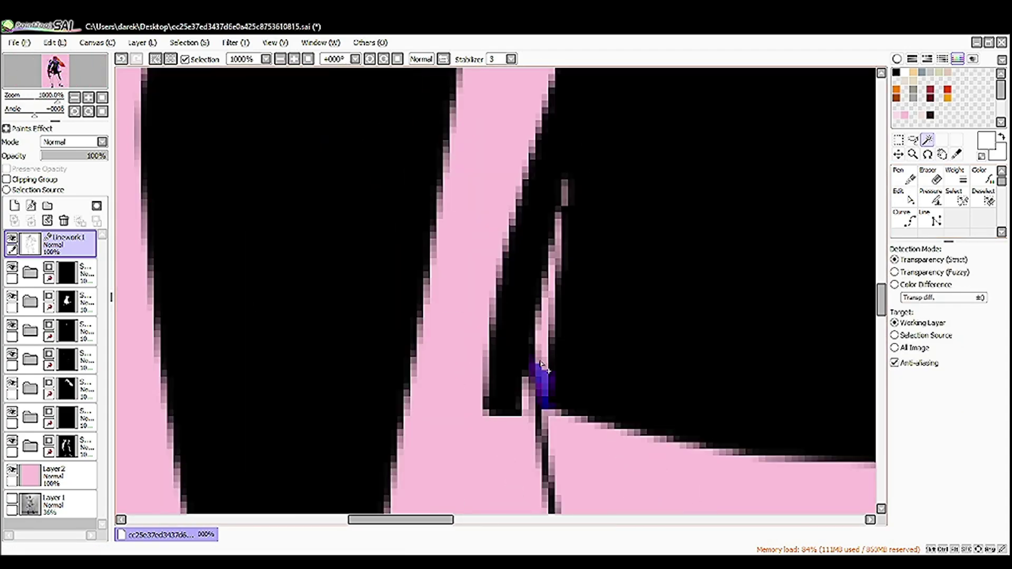
{"action": "scroll", "coordinate": [560, 232], "scroll_direction": "down", "scroll_amount": 6}
{"action": "scroll", "coordinate": [528, 369], "scroll_direction": "up", "scroll_amount": 3}
{"action": "scroll", "coordinate": [500, 237], "scroll_direction": "down", "scroll_amount": 1}
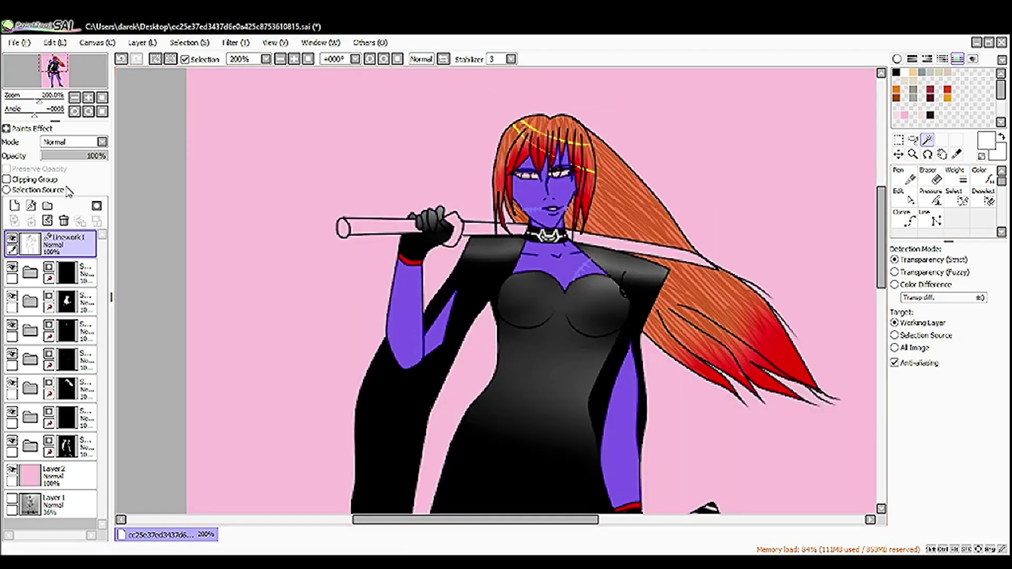
Fill the skin pale peach on Layer 12 in a new masked folder placed beneath Linework1
{"action": "left_click", "coordinate": [14, 205]}
{"action": "left_click_drag", "start_coordinate": [51, 287], "coordinate": [52, 240]}
{"action": "left_click", "coordinate": [903, 219]}
{"action": "left_click", "coordinate": [905, 73]}
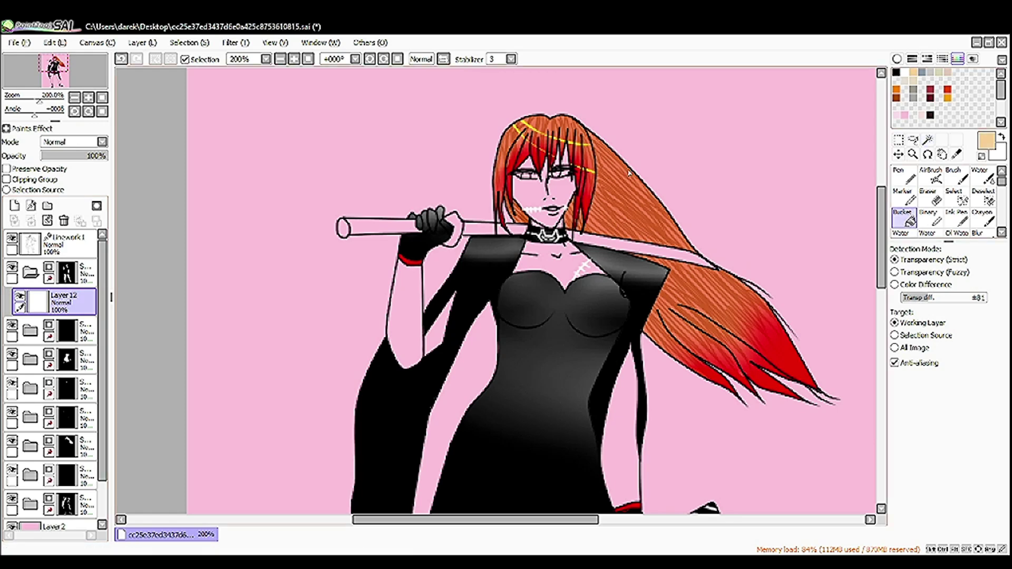
{"action": "left_click", "coordinate": [901, 115]}
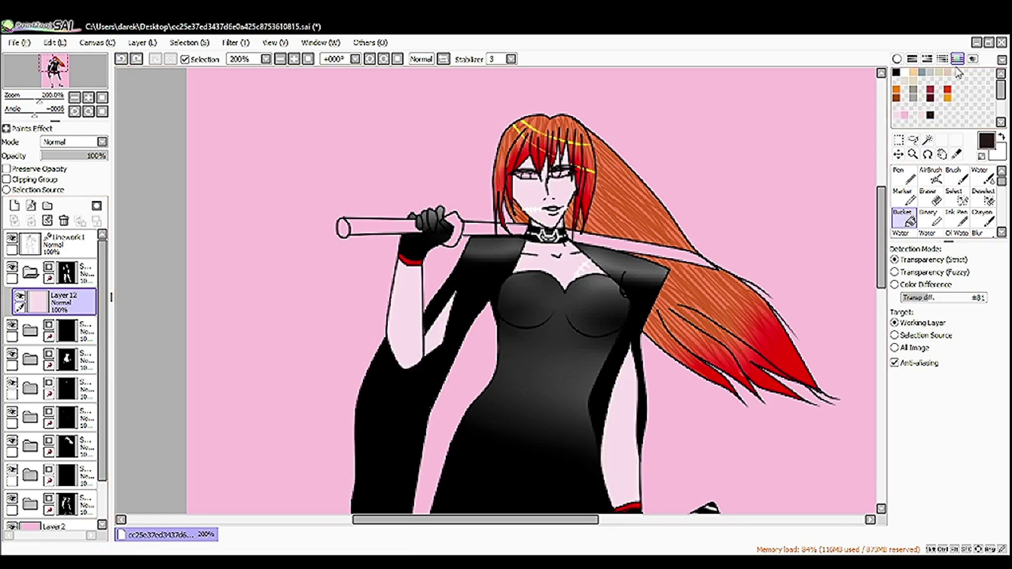
{"action": "left_click", "coordinate": [896, 59]}
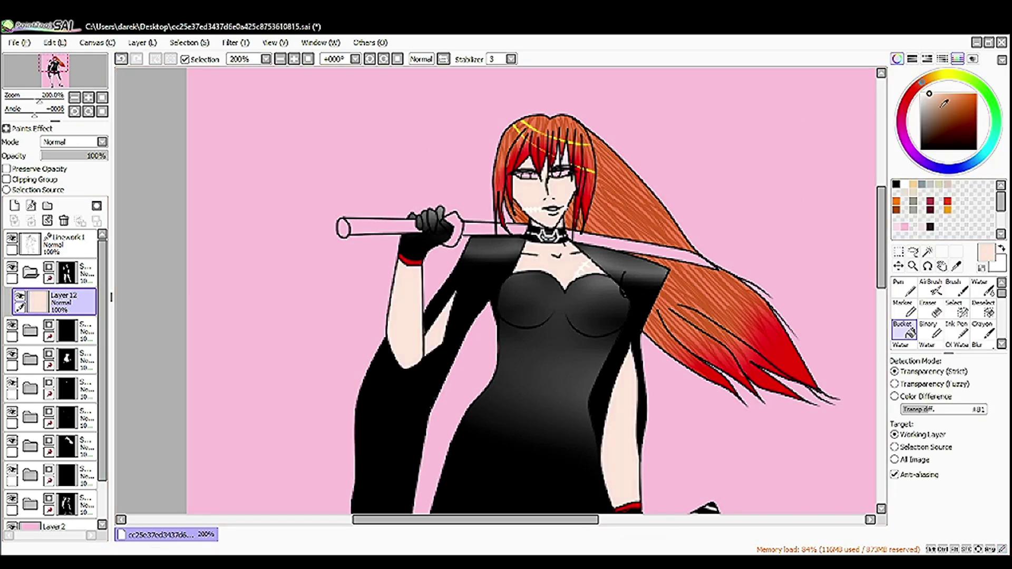
{"action": "left_click", "coordinate": [929, 78]}
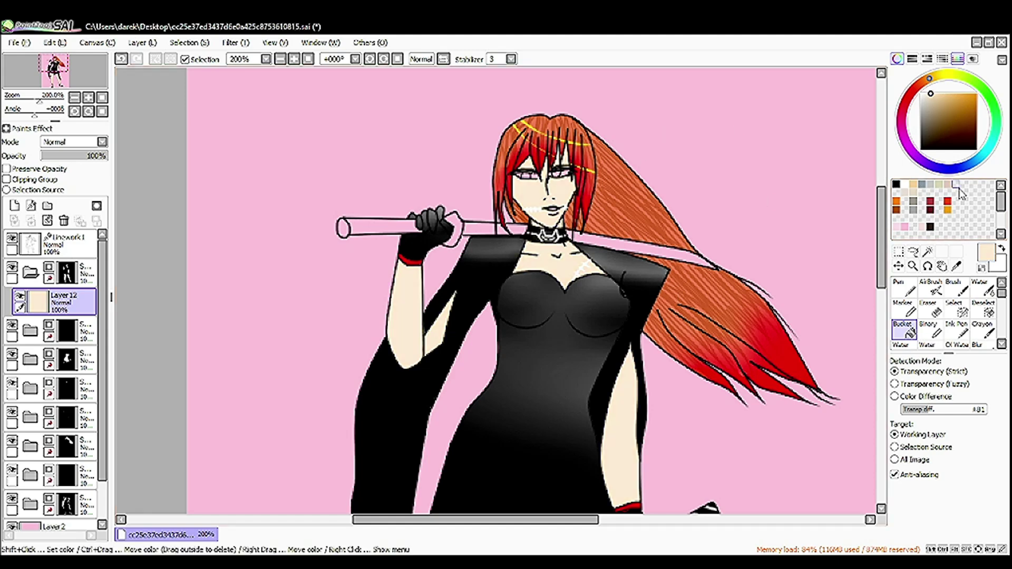
{"action": "left_click", "coordinate": [923, 82]}
{"action": "left_click", "coordinate": [941, 93]}
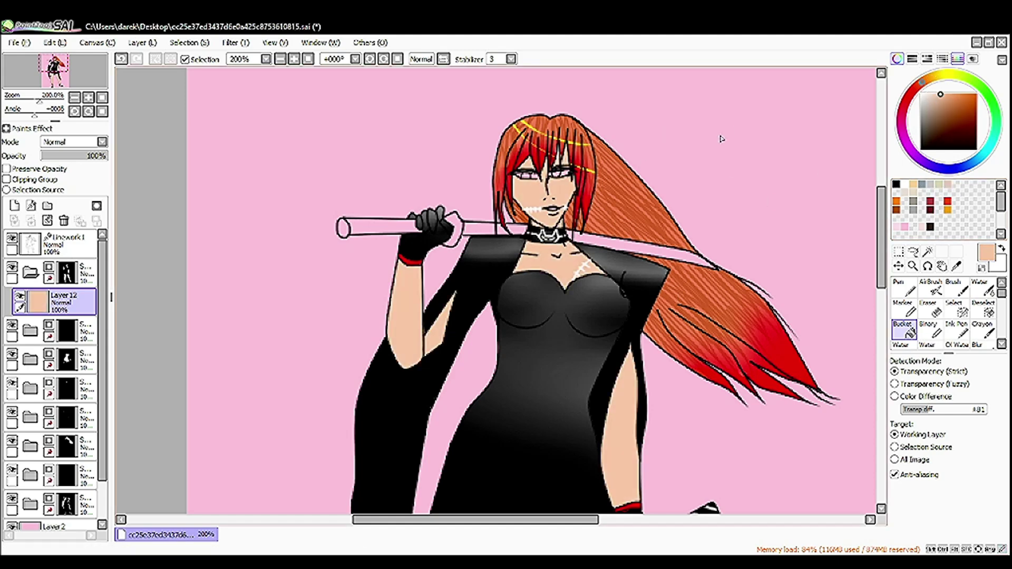
{"action": "scroll", "coordinate": [777, 160], "scroll_direction": "down", "scroll_amount": 5}
{"action": "scroll", "coordinate": [777, 159], "scroll_direction": "up", "scroll_amount": 5}
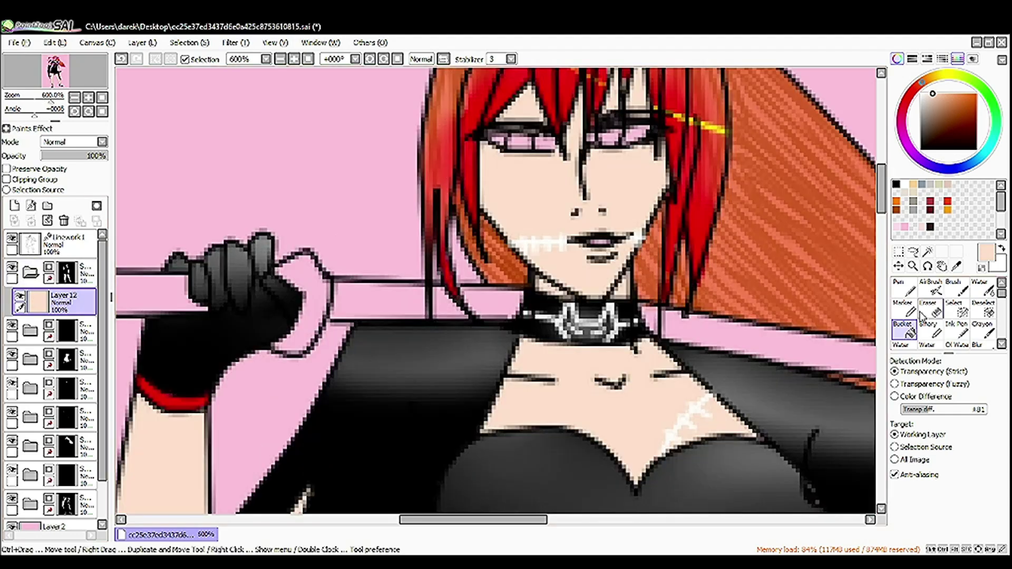
Paint the lower lip orange-red on Layer 12 with the size 0.7 Pen
{"action": "left_click", "coordinate": [904, 288]}
{"action": "left_click", "coordinate": [947, 201]}
{"action": "scroll", "coordinate": [571, 357], "scroll_direction": "up", "scroll_amount": 5}
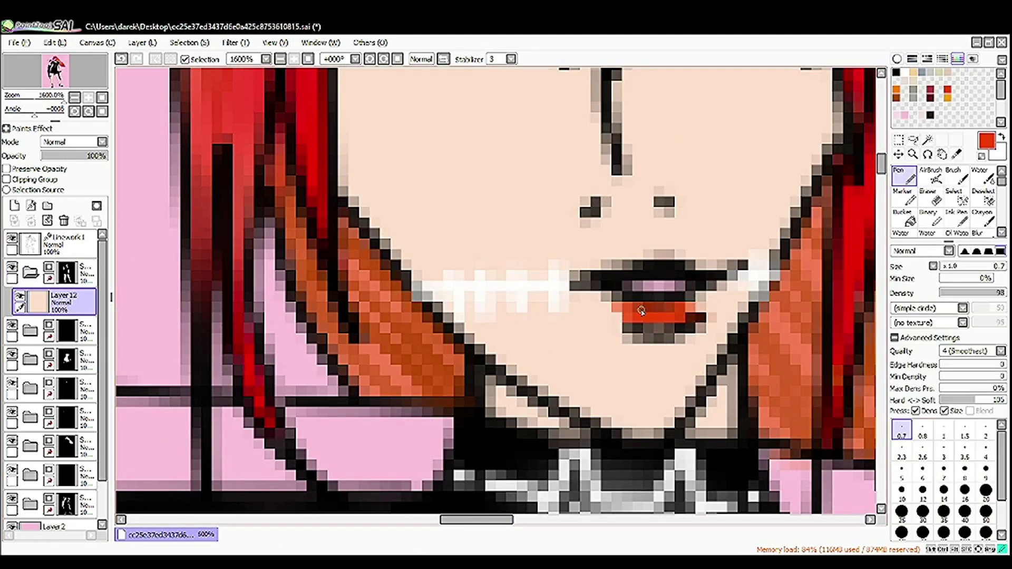
{"action": "left_click_drag", "start_coordinate": [637, 326], "coordinate": [659, 316]}
{"action": "scroll", "coordinate": [659, 316], "scroll_direction": "down", "scroll_amount": 3}
{"action": "scroll", "coordinate": [510, 226], "scroll_direction": "up", "scroll_amount": 2}
Try dotting small dark red freckles on the cheek with the size 0.7 Pen
{"action": "scroll", "coordinate": [509, 226], "scroll_direction": "up", "scroll_amount": 3}
{"action": "left_click", "coordinate": [757, 180], "text": "alt"}
{"action": "key", "text": "n"}
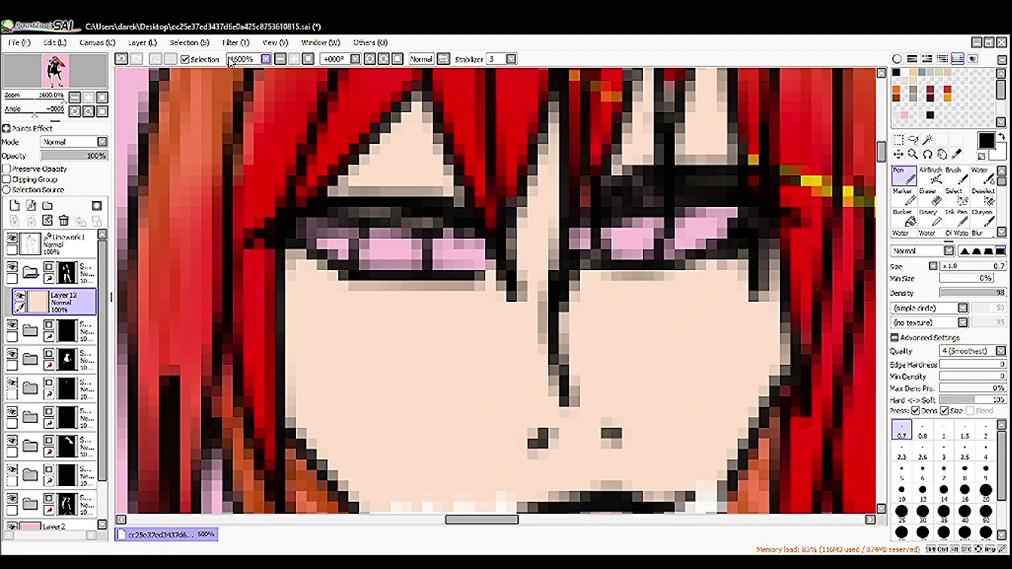
{"action": "left_click", "coordinate": [930, 91]}
{"action": "scroll", "coordinate": [593, 208], "scroll_direction": "down", "scroll_amount": 1}
{"action": "left_click_drag", "start_coordinate": [604, 200], "coordinate": [490, 321]}
{"action": "key", "text": "ctrl+z"}
{"action": "scroll", "coordinate": [514, 265], "scroll_direction": "down", "scroll_amount": 3}
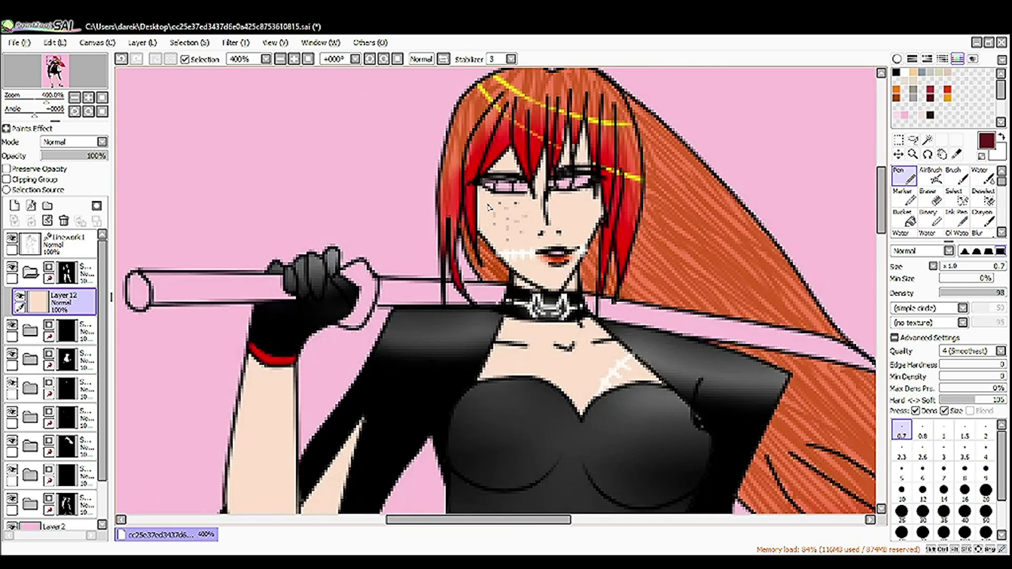
Paint a large dark maroon bruise on the cheek above the mouth stitches and soften its edges with Blur
{"action": "scroll", "coordinate": [491, 210], "scroll_direction": "up", "scroll_amount": 3}
{"action": "key", "text": "bracketright"}
{"action": "key", "text": "bracketright"}
{"action": "key", "text": "bracketright"}
{"action": "key", "text": "bracketright"}
{"action": "key", "text": "bracketright"}
{"action": "key", "text": "bracketright"}
{"action": "key", "text": "bracketright"}
{"action": "key", "text": "bracketright"}
{"action": "key", "text": "bracketright"}
{"action": "key", "text": "bracketright"}
{"action": "mouse_move", "coordinate": [474, 274]}
{"action": "left_mouse_down"}
{"action": "mouse_move", "coordinate": [485, 317]}
{"action": "mouse_move", "coordinate": [527, 337]}
{"action": "mouse_move", "coordinate": [517, 380]}
{"action": "left_mouse_up"}
{"action": "key", "text": "b"}
{"action": "left_click_drag", "start_coordinate": [501, 252], "coordinate": [432, 293]}
Paint dark brown strokes on the other cheek with the size 2.3 Pen and smudge them with the size 10 Blur
{"action": "scroll", "coordinate": [559, 285], "scroll_direction": "down", "scroll_amount": 3}
{"action": "scroll", "coordinate": [559, 285], "scroll_direction": "up", "scroll_amount": 4}
{"action": "key", "text": "n"}
{"action": "left_click_drag", "start_coordinate": [685, 227], "coordinate": [675, 295]}
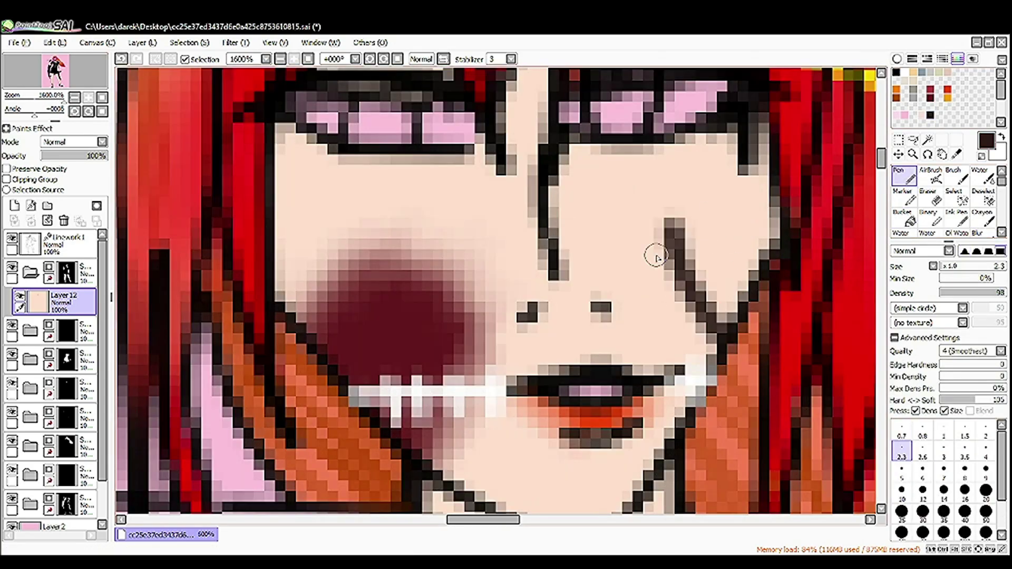
{"action": "left_click_drag", "start_coordinate": [653, 237], "coordinate": [727, 332]}
{"action": "key", "text": "b"}
{"action": "left_click_drag", "start_coordinate": [685, 221], "coordinate": [715, 334]}
{"action": "scroll", "coordinate": [715, 334], "scroll_direction": "down", "scroll_amount": 3}
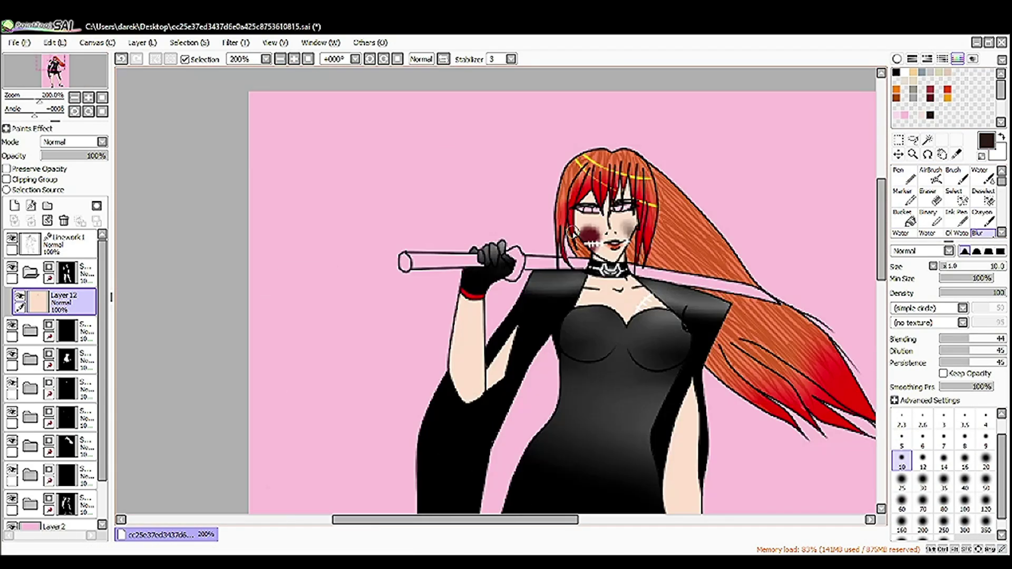
Draw dark blue vertical tear streaks and lower lid lines under both eyes with the size 0.7 Pen
{"action": "scroll", "coordinate": [685, 316], "scroll_direction": "up", "scroll_amount": 2}
{"action": "key", "text": "n"}
{"action": "left_click", "coordinate": [897, 58]}
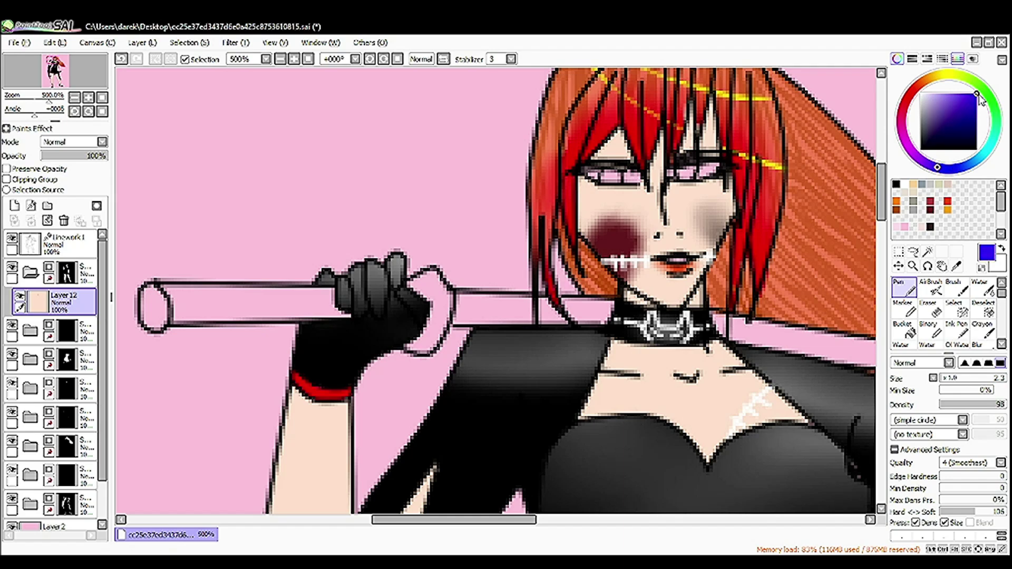
{"action": "left_click", "coordinate": [980, 98]}
{"action": "scroll", "coordinate": [490, 260], "scroll_direction": "up", "scroll_amount": 3}
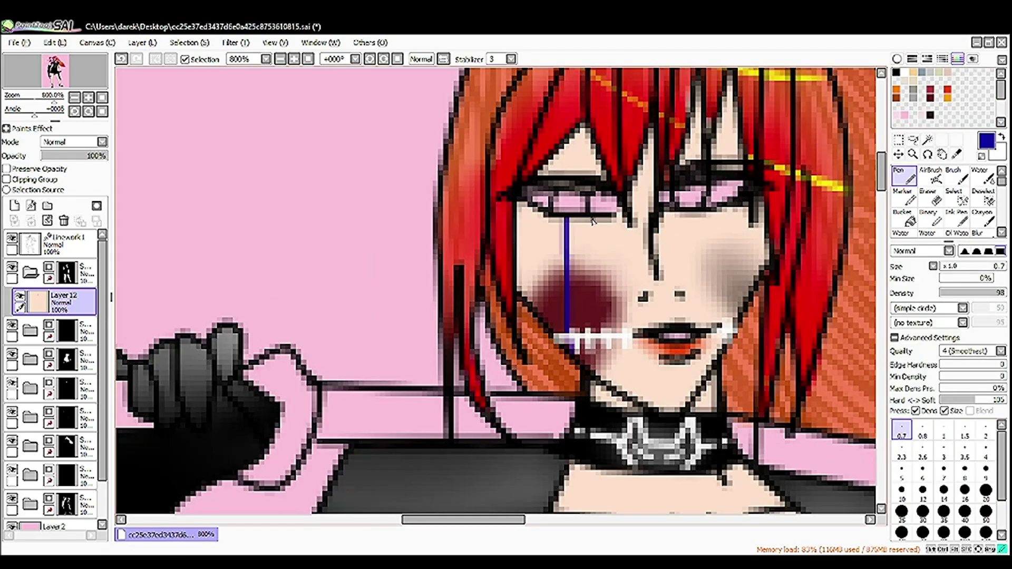
{"action": "scroll", "coordinate": [510, 211], "scroll_direction": "down", "scroll_amount": 2}
{"action": "scroll", "coordinate": [510, 211], "scroll_direction": "up", "scroll_amount": 2}
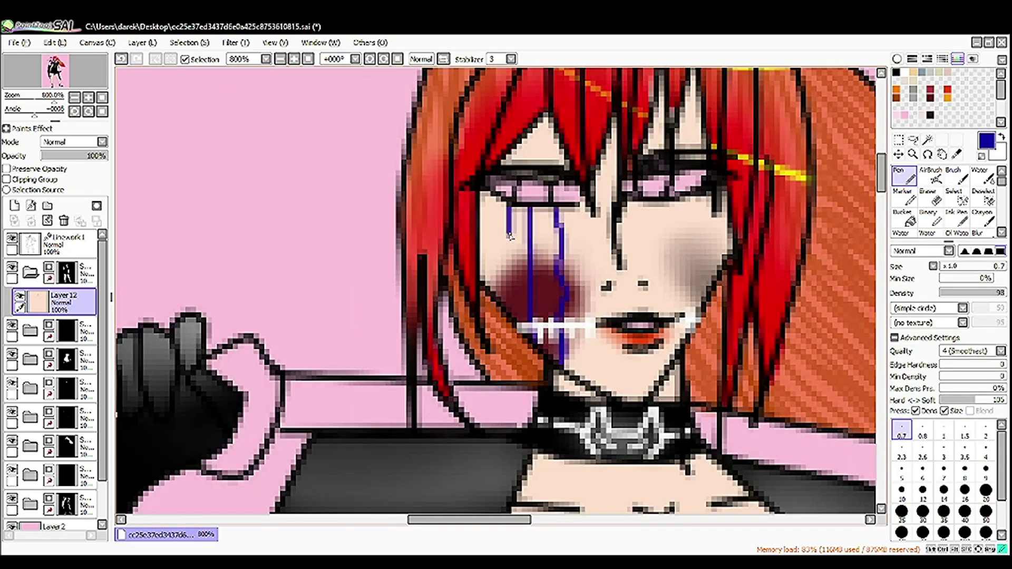
{"action": "scroll", "coordinate": [672, 203], "scroll_direction": "up", "scroll_amount": 1}
{"action": "left_click_drag", "start_coordinate": [429, 206], "coordinate": [390, 183]}
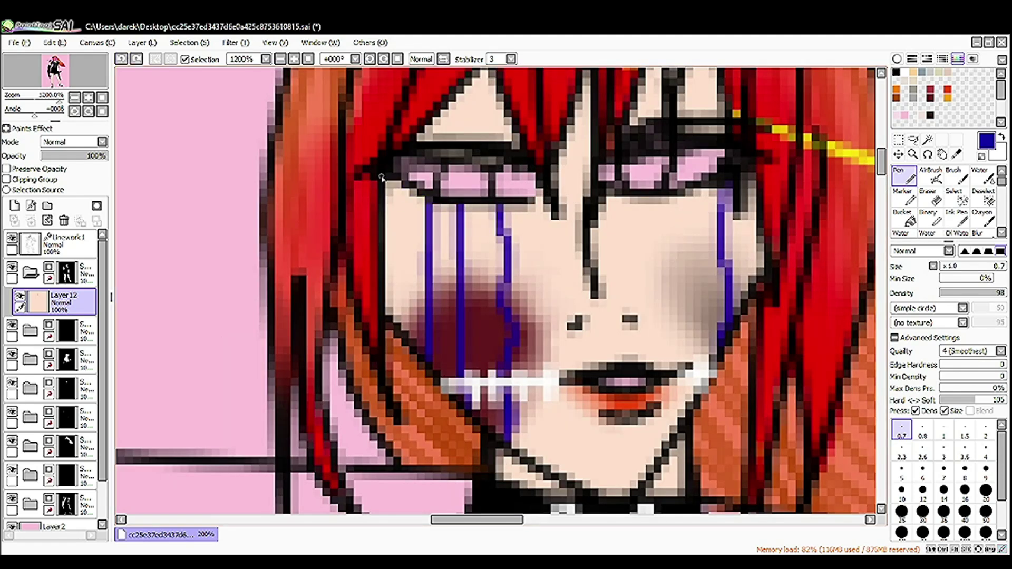
{"action": "left_click_drag", "start_coordinate": [680, 199], "coordinate": [694, 418]}
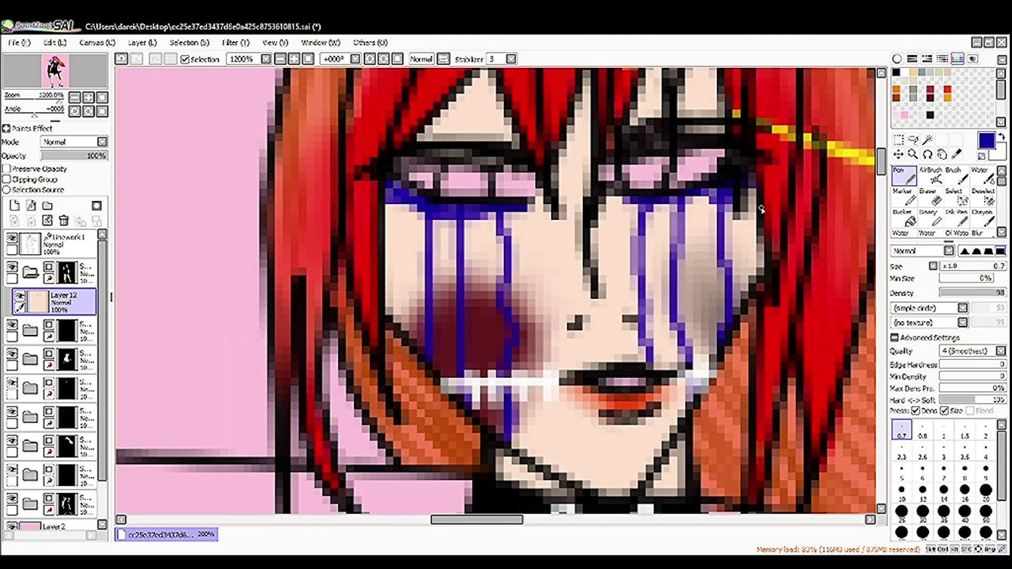
Blur the blue tear streaks and lid lines under both eyes into soft purple smears
{"action": "left_click", "coordinate": [978, 233]}
{"action": "key", "text": "End"}
{"action": "key", "text": "End"}
{"action": "key", "text": "End"}
{"action": "key", "text": "End"}
{"action": "key", "text": "End"}
{"action": "key", "text": "End"}
{"action": "scroll", "coordinate": [372, 237], "scroll_direction": "up", "scroll_amount": 1}
{"action": "mouse_move", "coordinate": [651, 158]}
{"action": "left_mouse_down"}
{"action": "mouse_move", "coordinate": [655, 373]}
{"action": "mouse_move", "coordinate": [564, 215]}
{"action": "mouse_move", "coordinate": [583, 305]}
{"action": "left_mouse_up"}
{"action": "scroll", "coordinate": [583, 305], "scroll_direction": "down", "scroll_amount": 2}
{"action": "scroll", "coordinate": [580, 317], "scroll_direction": "up", "scroll_amount": 1}
{"action": "mouse_move", "coordinate": [606, 253]}
{"action": "left_mouse_down"}
{"action": "mouse_move", "coordinate": [471, 301]}
{"action": "mouse_move", "coordinate": [554, 343]}
{"action": "left_mouse_up"}
{"action": "key", "text": "Delete"}
{"action": "scroll", "coordinate": [381, 239], "scroll_direction": "down", "scroll_amount": 5}
{"action": "scroll", "coordinate": [381, 239], "scroll_direction": "up", "scroll_amount": 6}
Shade beneath the lower eyelids in black with the size 2.3 Pen and soften it with the size 5 Blur
{"action": "key", "text": "n"}
{"action": "left_click", "coordinate": [381, 239], "text": "alt"}
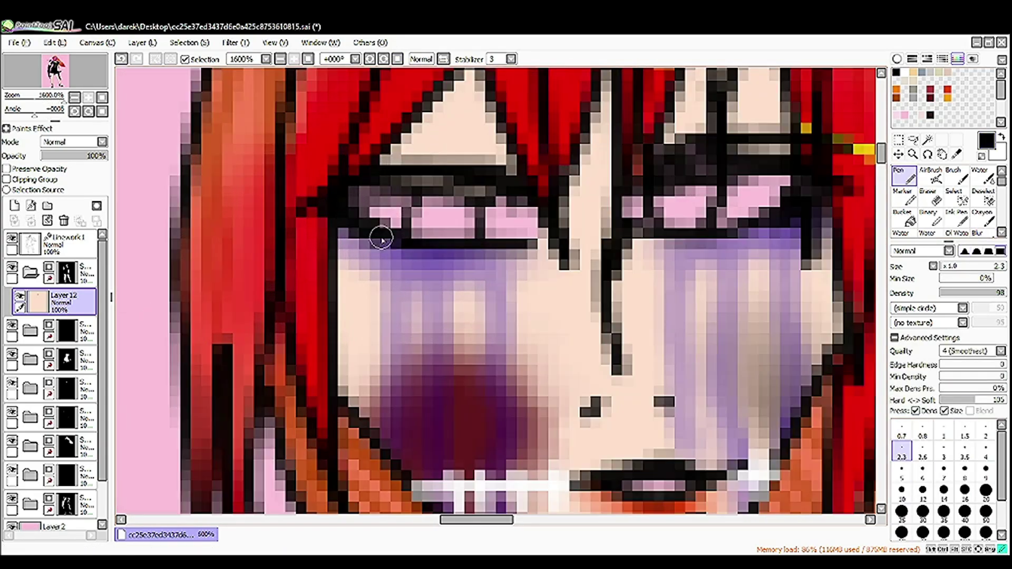
{"action": "key", "text": "b"}
{"action": "scroll", "coordinate": [527, 205], "scroll_direction": "down", "scroll_amount": 6}
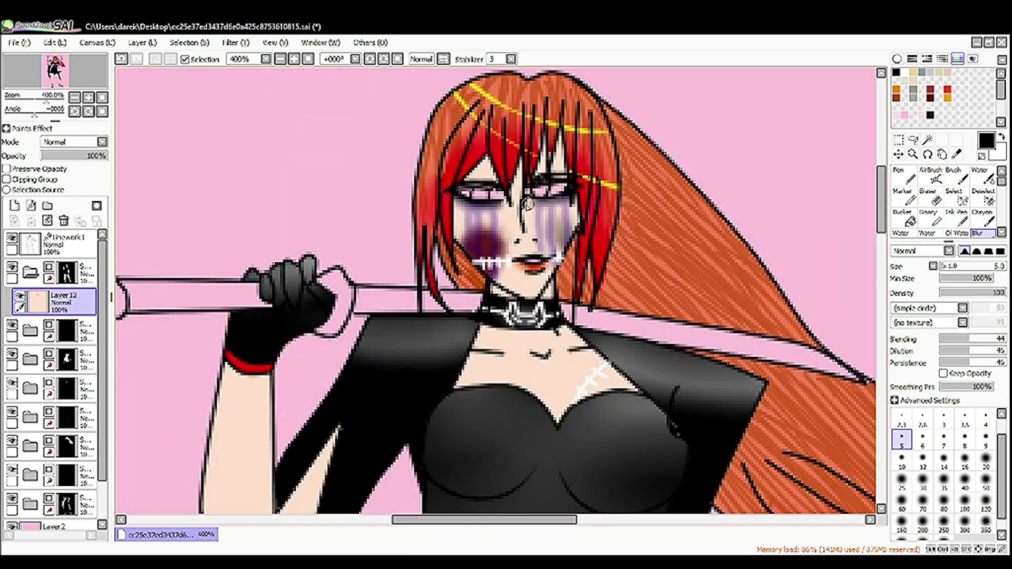
Paint black shading around the stitched chest scar and soften it with the size 5 Blur
{"action": "scroll", "coordinate": [527, 205], "scroll_direction": "down", "scroll_amount": 3}
{"action": "key", "text": "n"}
{"action": "scroll", "coordinate": [638, 245], "scroll_direction": "up", "scroll_amount": 6}
{"action": "mouse_move", "coordinate": [573, 296]}
{"action": "left_mouse_down"}
{"action": "mouse_move", "coordinate": [665, 177]}
{"action": "mouse_move", "coordinate": [701, 158]}
{"action": "mouse_move", "coordinate": [580, 306]}
{"action": "mouse_move", "coordinate": [674, 159]}
{"action": "left_mouse_up"}
{"action": "key", "text": "b"}
{"action": "scroll", "coordinate": [546, 227], "scroll_direction": "down", "scroll_amount": 6}
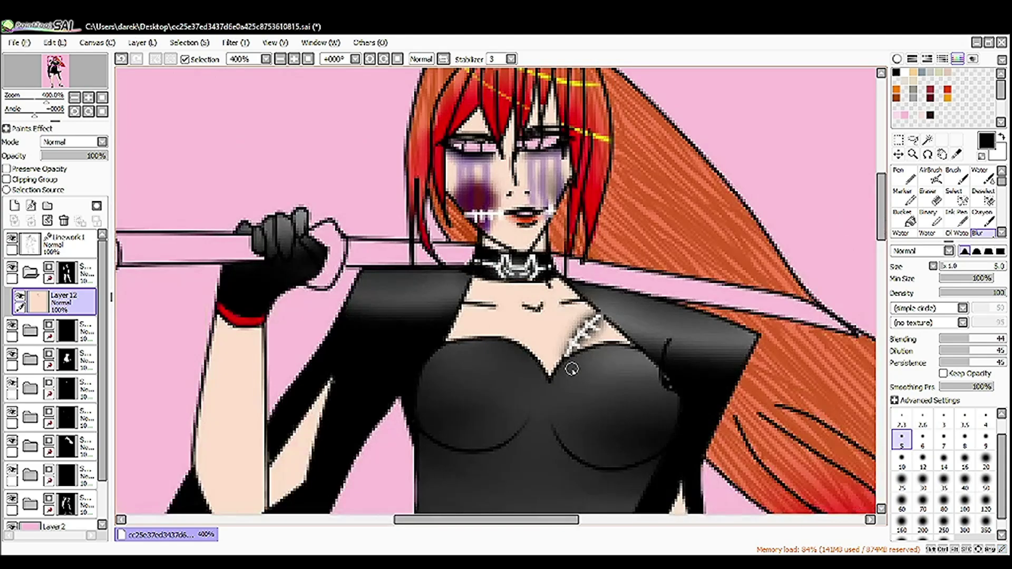
Paint black shading around the stitches beside the mouth and soften it with the size 5 Blur
{"action": "scroll", "coordinate": [527, 295], "scroll_direction": "up", "scroll_amount": 3}
{"action": "scroll", "coordinate": [580, 337], "scroll_direction": "up", "scroll_amount": 3}
{"action": "key", "text": "n"}
{"action": "key", "text": "b"}
{"action": "key", "text": "n"}
{"action": "mouse_move", "coordinate": [459, 355]}
{"action": "left_mouse_down"}
{"action": "mouse_move", "coordinate": [474, 301]}
{"action": "mouse_move", "coordinate": [335, 401]}
{"action": "left_mouse_up"}
{"action": "key", "text": "b"}
{"action": "scroll", "coordinate": [336, 401], "scroll_direction": "down", "scroll_amount": 6}
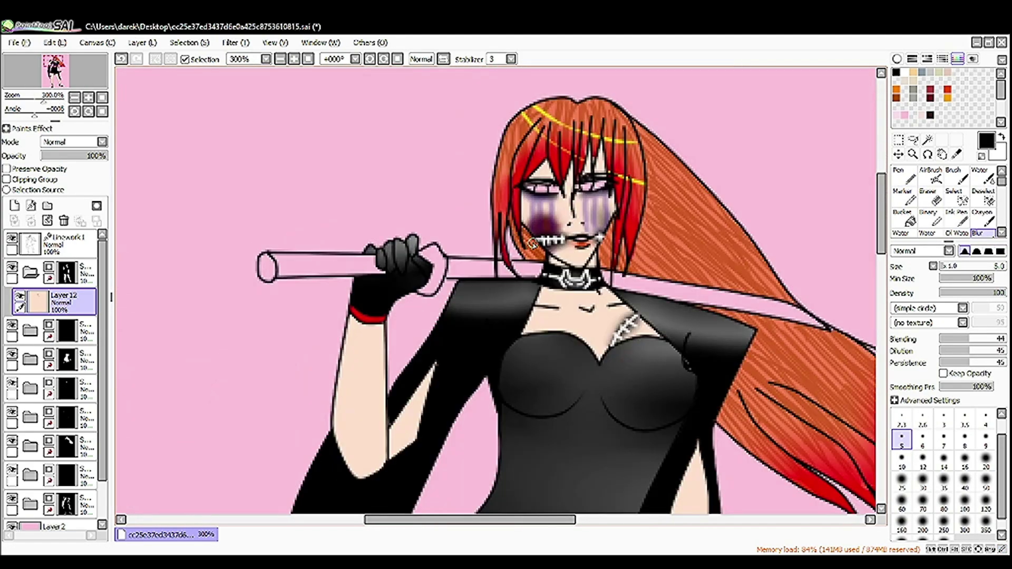
Select the white areas of both eyes on Linework1 with the Magic Wand
{"action": "scroll", "coordinate": [369, 211], "scroll_direction": "up", "scroll_amount": 1}
{"action": "left_click", "coordinate": [66, 243]}
{"action": "left_click", "coordinate": [927, 139]}
{"action": "scroll", "coordinate": [535, 234], "scroll_direction": "up", "scroll_amount": 5}
{"action": "left_click", "coordinate": [535, 233]}
{"action": "left_click", "coordinate": [765, 203]}
Fill the eye whites white on Layer 13 in a new masked folder and place it beneath Linework1
{"action": "left_click", "coordinate": [14, 206]}
{"action": "left_click", "coordinate": [902, 216]}
{"action": "left_click", "coordinate": [712, 206]}
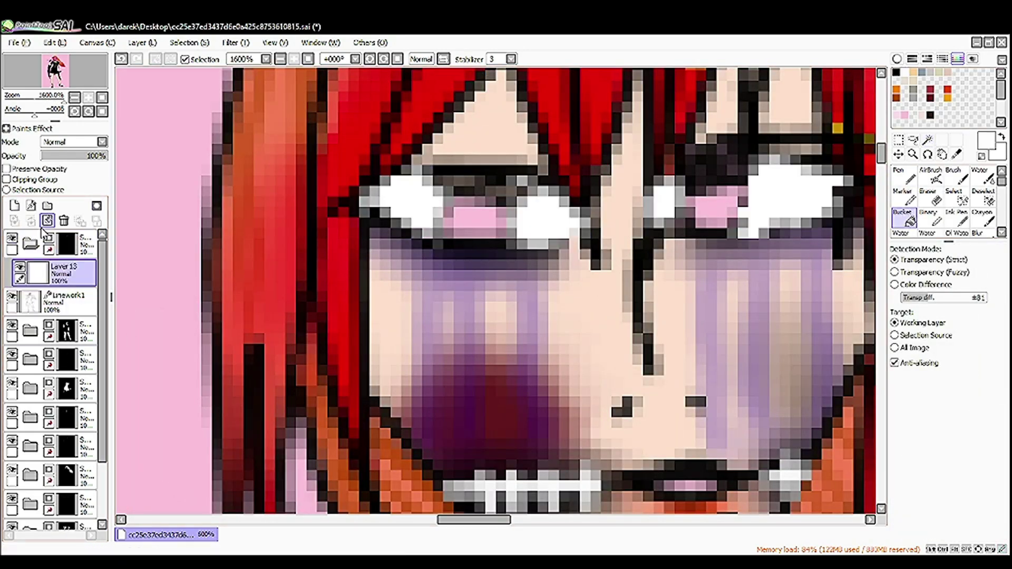
{"action": "left_click", "coordinate": [944, 298]}
{"action": "left_click", "coordinate": [943, 316]}
{"action": "left_click", "coordinate": [712, 206]}
{"action": "key", "text": "ctrl+z"}
Paint both irises red on Layer 14 in a new masked folder with the size 2.3 Pen
{"action": "left_click", "coordinate": [14, 206]}
{"action": "left_click", "coordinate": [928, 140]}
{"action": "left_click", "coordinate": [902, 177]}
{"action": "left_click", "coordinate": [897, 58]}
{"action": "left_click_drag", "start_coordinate": [449, 204], "coordinate": [490, 211]}
{"action": "left_click_drag", "start_coordinate": [701, 203], "coordinate": [738, 211]}
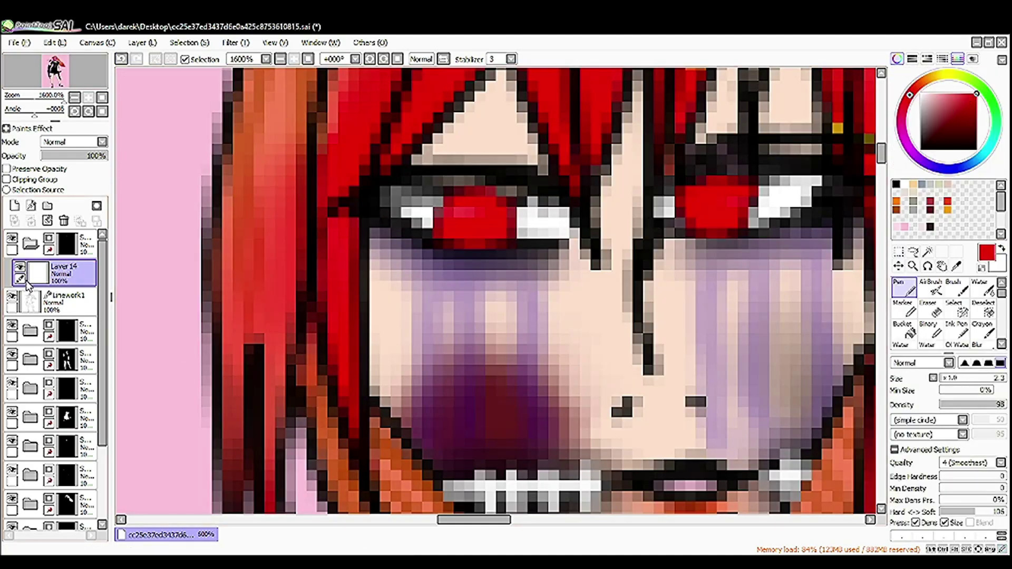
Place the iris folder beneath Linework1 and draw black pupils on a new Layer 15 with the size 0.7 Pen
{"action": "left_click", "coordinate": [14, 206]}
{"action": "scroll", "coordinate": [262, 135], "scroll_direction": "down", "scroll_amount": 2}
{"action": "left_click", "coordinate": [896, 59]}
{"action": "left_click", "coordinate": [897, 83]}
{"action": "scroll", "coordinate": [593, 203], "scroll_direction": "up", "scroll_amount": 2}
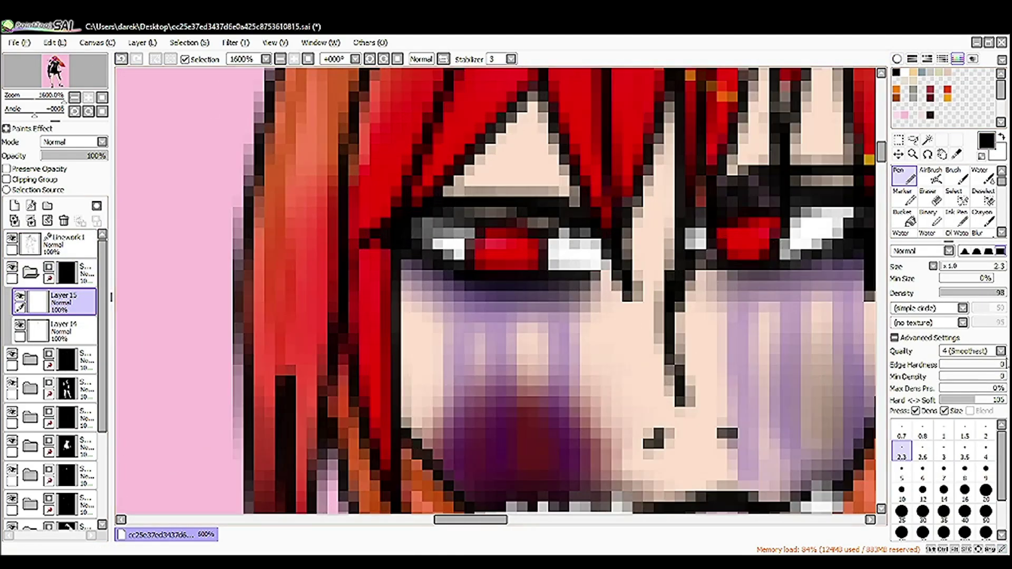
{"action": "scroll", "coordinate": [697, 246], "scroll_direction": "down", "scroll_amount": 4}
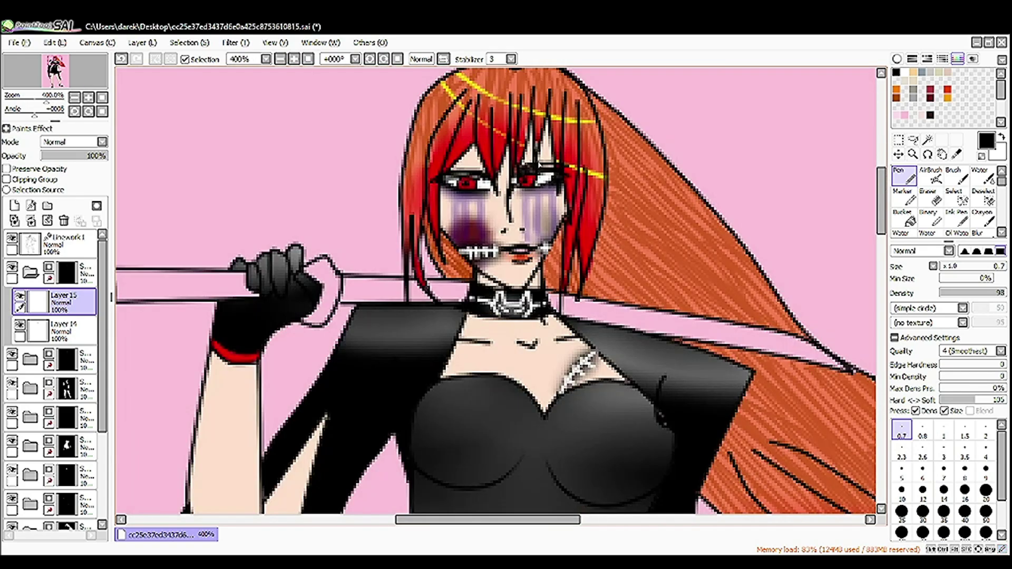
Shade the upper part of both irises black on Layer 16 and soften it with the size 2.3 Blur
{"action": "scroll", "coordinate": [532, 168], "scroll_direction": "up", "scroll_amount": 4}
{"action": "key", "text": "b"}
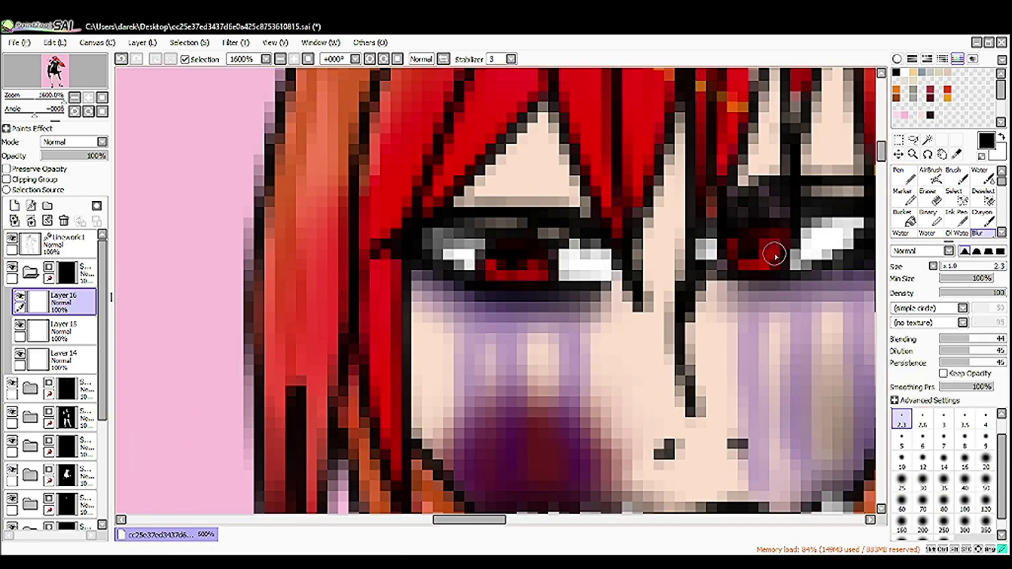
{"action": "scroll", "coordinate": [417, 266], "scroll_direction": "down", "scroll_amount": 6}
{"action": "scroll", "coordinate": [655, 317], "scroll_direction": "down", "scroll_amount": 3}
{"action": "scroll", "coordinate": [655, 316], "scroll_direction": "up", "scroll_amount": 3}
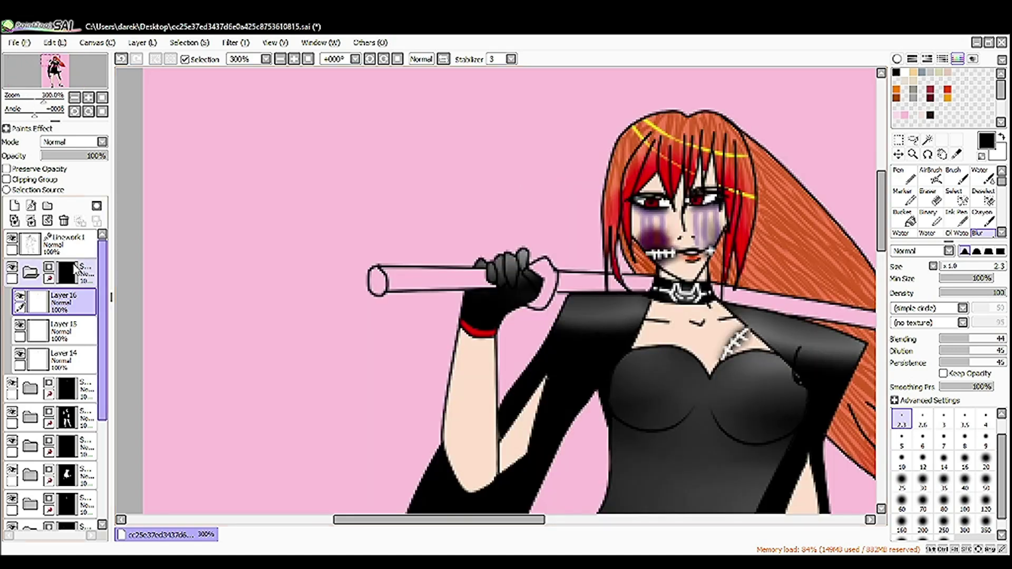
Add Layer 17 in the gloves' masked folder and paint dark red strokes on the raised glove near its cuff
{"action": "left_click", "coordinate": [30, 272]}
{"action": "left_click", "coordinate": [12, 416]}
{"action": "left_click", "coordinate": [15, 206]}
{"action": "left_click", "coordinate": [930, 97]}
{"action": "scroll", "coordinate": [451, 411], "scroll_direction": "up", "scroll_amount": 2}
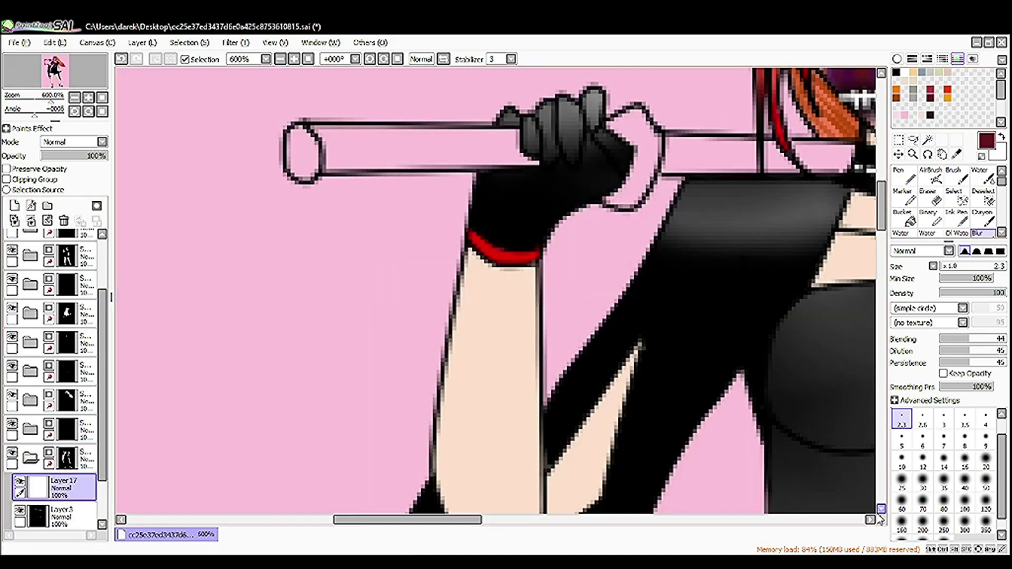
{"action": "left_click_drag", "start_coordinate": [480, 232], "coordinate": [559, 182]}
Paint brighter red strokes over the raised glove's lower part with the size 0.7 Pen
{"action": "left_click", "coordinate": [897, 58]}
{"action": "left_click", "coordinate": [939, 116]}
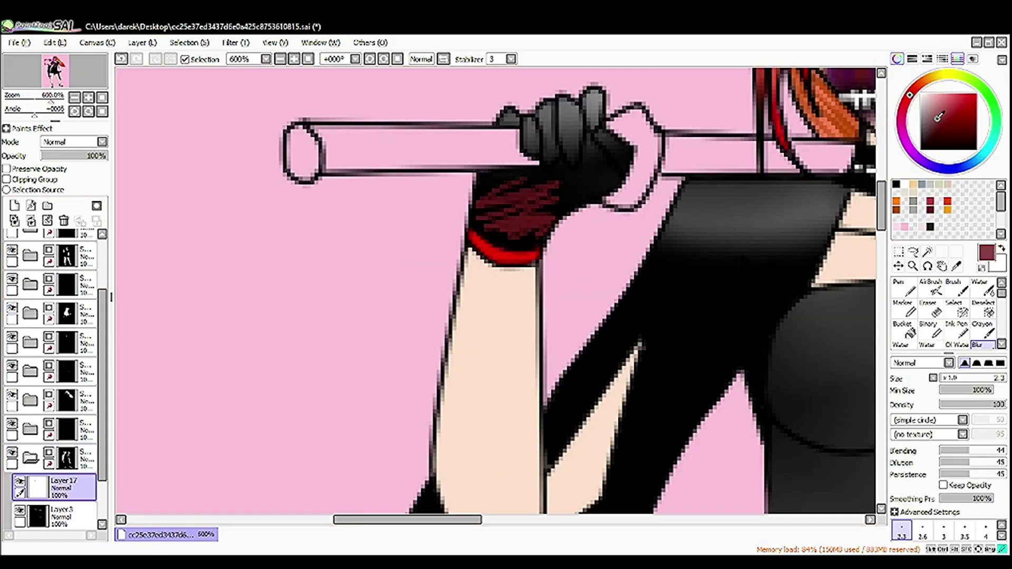
{"action": "left_click", "coordinate": [970, 101]}
{"action": "left_click", "coordinate": [903, 287]}
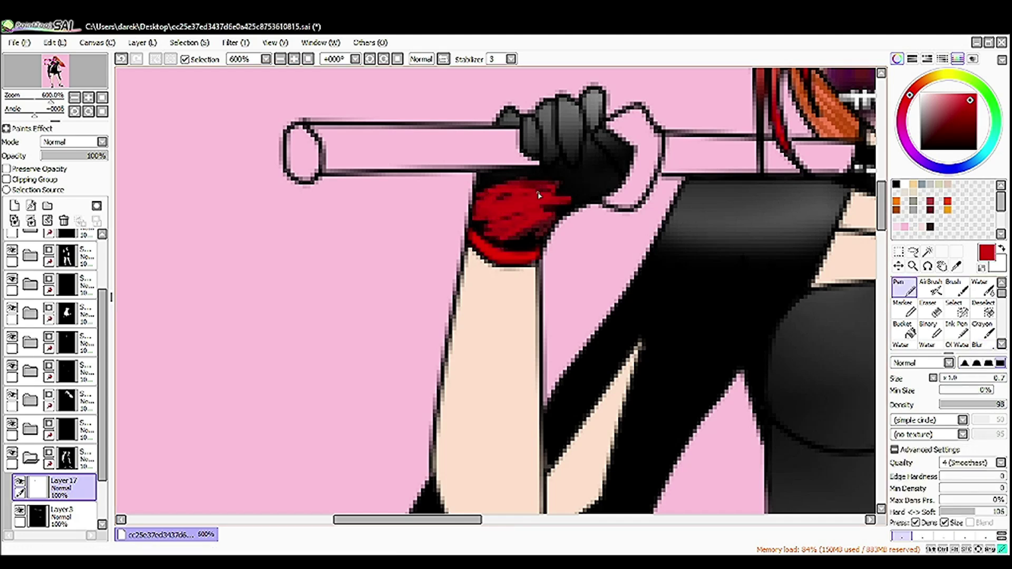
{"action": "left_click_drag", "start_coordinate": [539, 195], "coordinate": [599, 189]}
Soften the red on the raised glove into the black with the size 5 Blur
{"action": "key", "text": "b"}
{"action": "left_click", "coordinate": [897, 59]}
{"action": "key", "text": "ctrl+z"}
{"action": "key", "text": "bracketleft"}
{"action": "key", "text": "bracketleft"}
{"action": "key", "text": "bracketleft"}
{"action": "key", "text": "bracketleft"}
{"action": "key", "text": "bracketleft"}
{"action": "scroll", "coordinate": [373, 210], "scroll_direction": "up", "scroll_amount": 2}
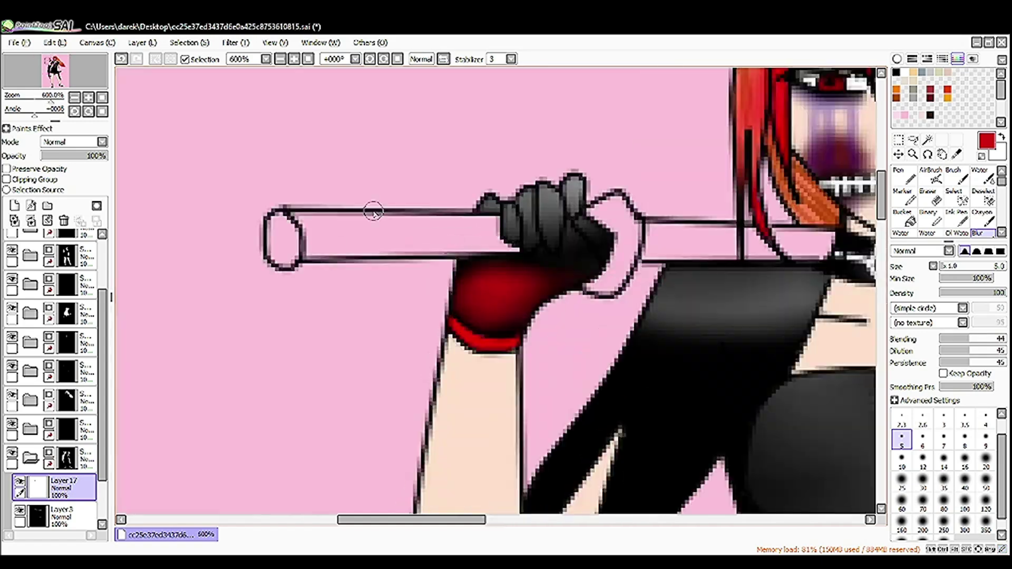
Add dark red strokes over the raised glove's red area and blend them with the size 2.3 Blur
{"action": "scroll", "coordinate": [538, 316], "scroll_direction": "up", "scroll_amount": 2}
{"action": "key", "text": "n"}
{"action": "left_click", "coordinate": [538, 316], "text": "alt"}
{"action": "key", "text": "b"}
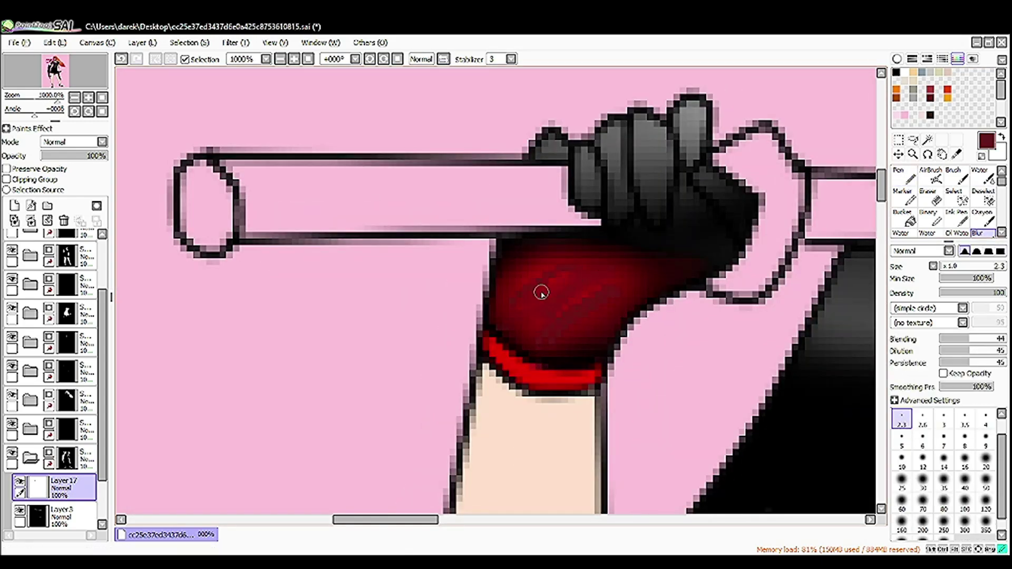
{"action": "scroll", "coordinate": [540, 289], "scroll_direction": "down", "scroll_amount": 3}
{"action": "scroll", "coordinate": [502, 407], "scroll_direction": "up", "scroll_amount": 2}
{"action": "scroll", "coordinate": [590, 439], "scroll_direction": "down", "scroll_amount": 6}
{"action": "scroll", "coordinate": [590, 439], "scroll_direction": "up", "scroll_amount": 3}
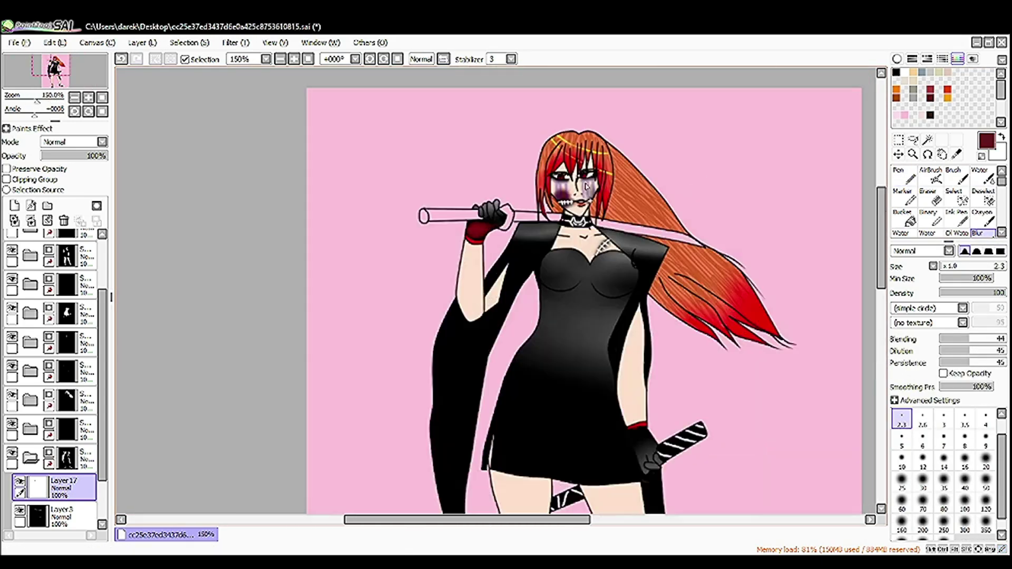
{"action": "scroll", "coordinate": [591, 440], "scroll_direction": "down", "scroll_amount": 2}
{"action": "scroll", "coordinate": [590, 440], "scroll_direction": "up", "scroll_amount": 2}
Add Layer 18 in the dress's masked folder and texture the lower skirt dark red with the size 60 Crayon
{"action": "left_click", "coordinate": [982, 217]}
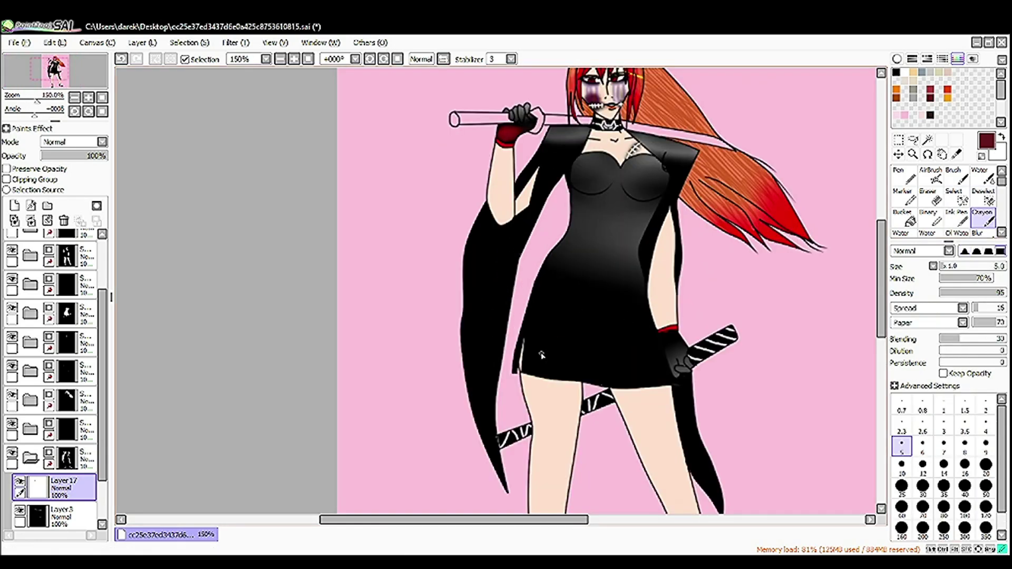
{"action": "left_click", "coordinate": [902, 486]}
{"action": "scroll", "coordinate": [500, 316], "scroll_direction": "down", "scroll_amount": 1}
{"action": "scroll", "coordinate": [501, 316], "scroll_direction": "up", "scroll_amount": 5}
{"action": "scroll", "coordinate": [53, 369], "scroll_direction": "down", "scroll_amount": 1}
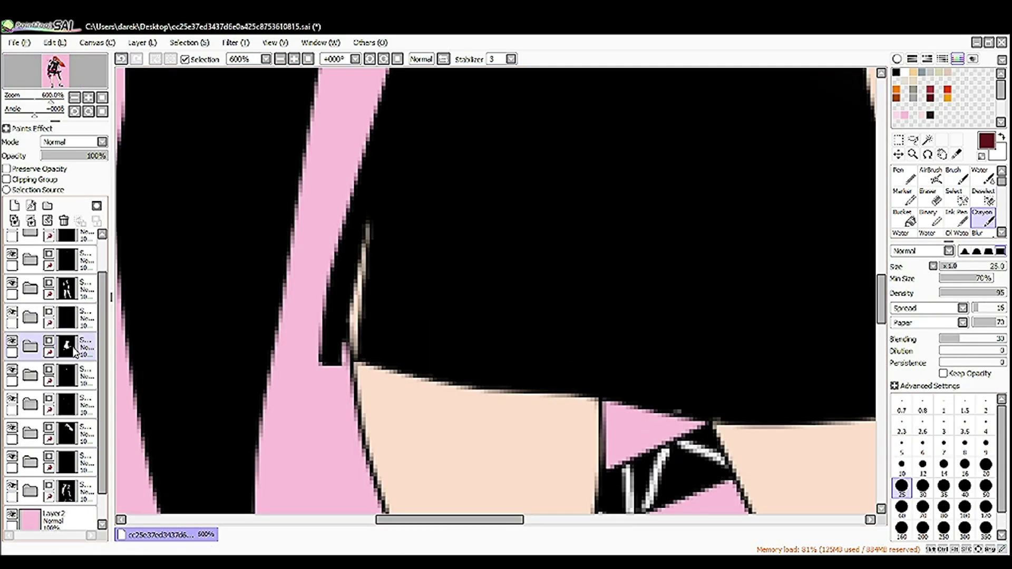
{"action": "left_click", "coordinate": [58, 375]}
{"action": "left_click", "coordinate": [15, 206]}
{"action": "left_click_drag", "start_coordinate": [422, 158], "coordinate": [617, 271]}
{"action": "key", "text": "ctrl+z"}
{"action": "left_click", "coordinate": [902, 508]}
{"action": "mouse_move", "coordinate": [422, 238]}
{"action": "left_mouse_down"}
{"action": "mouse_move", "coordinate": [485, 208]}
{"action": "mouse_move", "coordinate": [639, 314]}
{"action": "mouse_move", "coordinate": [632, 452]}
{"action": "left_mouse_up"}
{"action": "scroll", "coordinate": [452, 339], "scroll_direction": "down", "scroll_amount": 4}
{"action": "scroll", "coordinate": [452, 339], "scroll_direction": "up", "scroll_amount": 3}
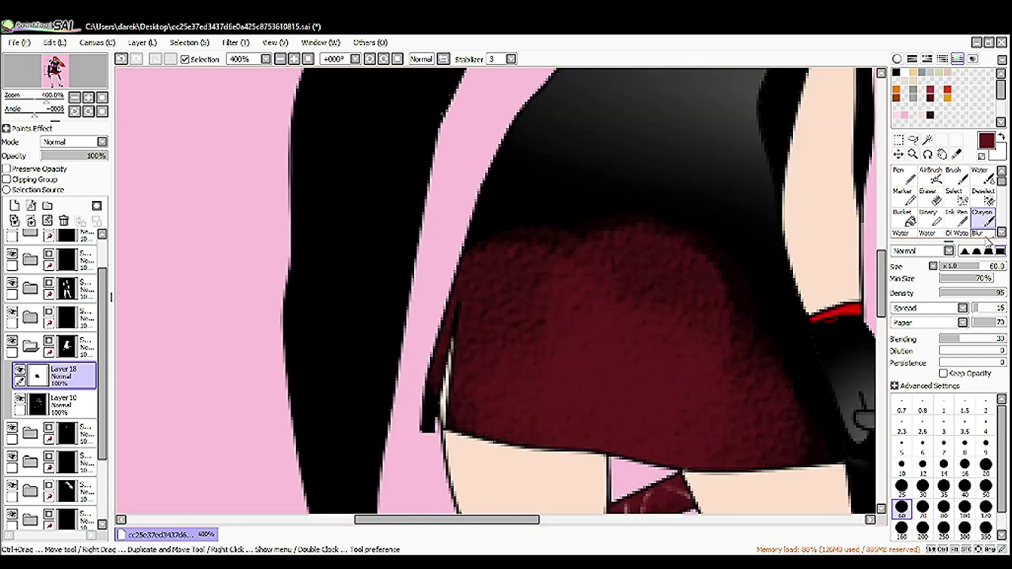
Soften the upper edge of the skirt's dark red texture with the size 10 Blur
{"action": "left_click", "coordinate": [983, 233]}
{"action": "scroll", "coordinate": [579, 288], "scroll_direction": "down", "scroll_amount": 3}
{"action": "scroll", "coordinate": [332, 237], "scroll_direction": "up", "scroll_amount": 3}
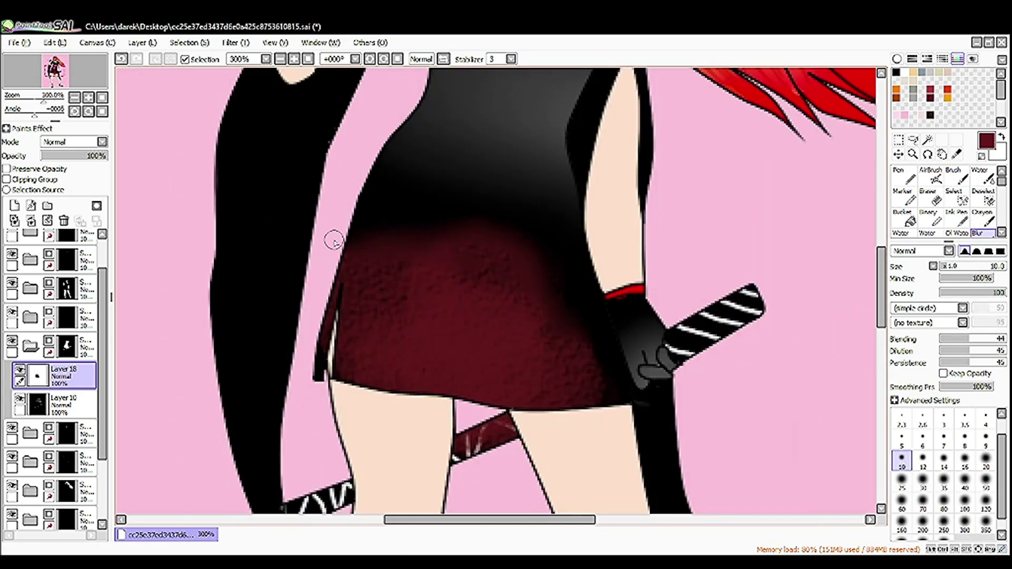
{"action": "scroll", "coordinate": [473, 299], "scroll_direction": "down", "scroll_amount": 3}
{"action": "scroll", "coordinate": [335, 264], "scroll_direction": "up", "scroll_amount": 3}
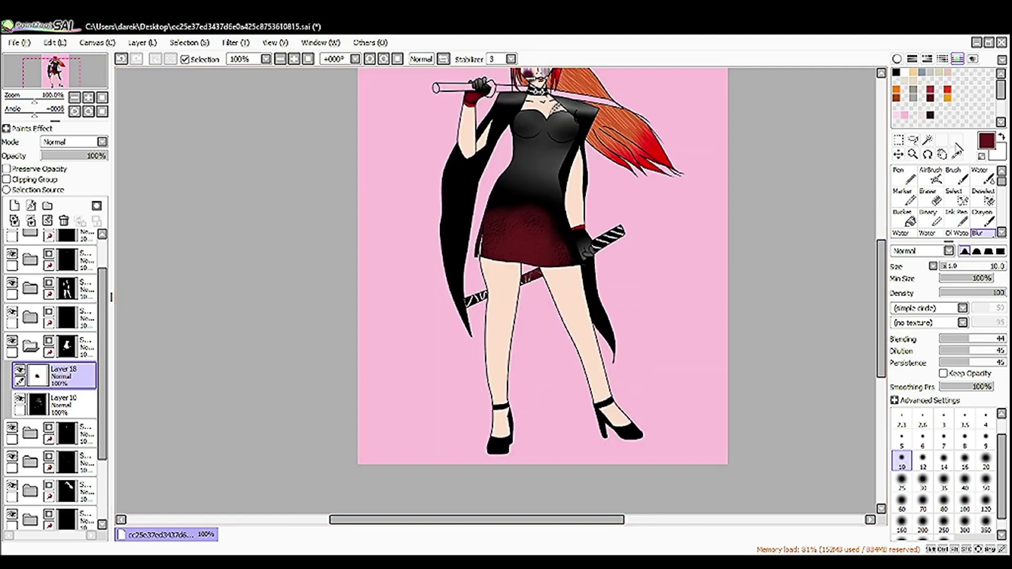
Select the sword handle from Linework1 and create Layer 19 in a new masked folder beneath the linework
{"action": "scroll", "coordinate": [335, 264], "scroll_direction": "down", "scroll_amount": 3}
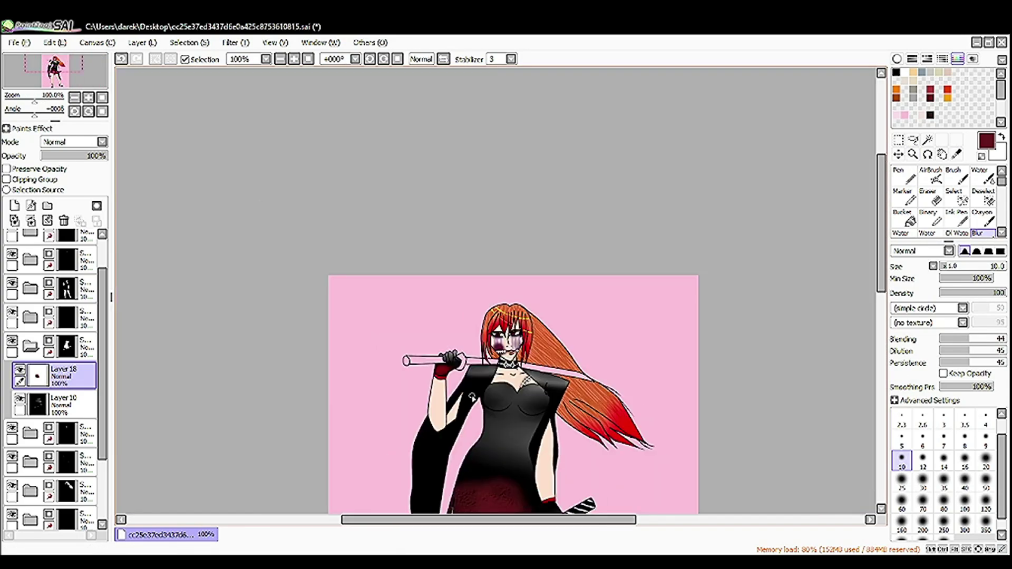
{"action": "scroll", "coordinate": [471, 398], "scroll_direction": "up", "scroll_amount": 3}
{"action": "left_click", "coordinate": [928, 139]}
{"action": "scroll", "coordinate": [249, 276], "scroll_direction": "up", "scroll_amount": 3}
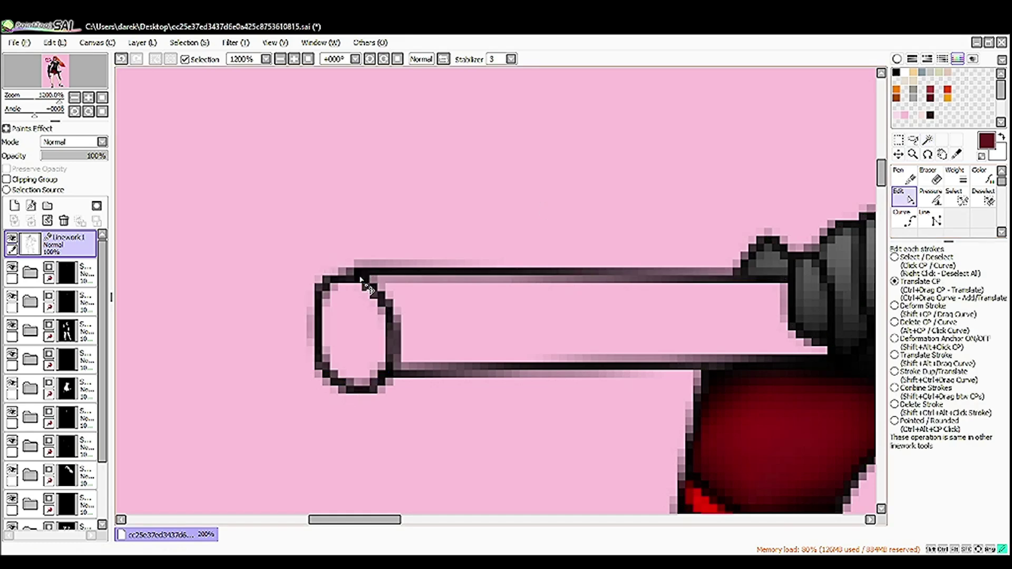
{"action": "left_click", "coordinate": [353, 332]}
{"action": "left_click", "coordinate": [97, 205]}
{"action": "key", "text": "ctrl+z"}
{"action": "key", "text": "ctrl+z"}
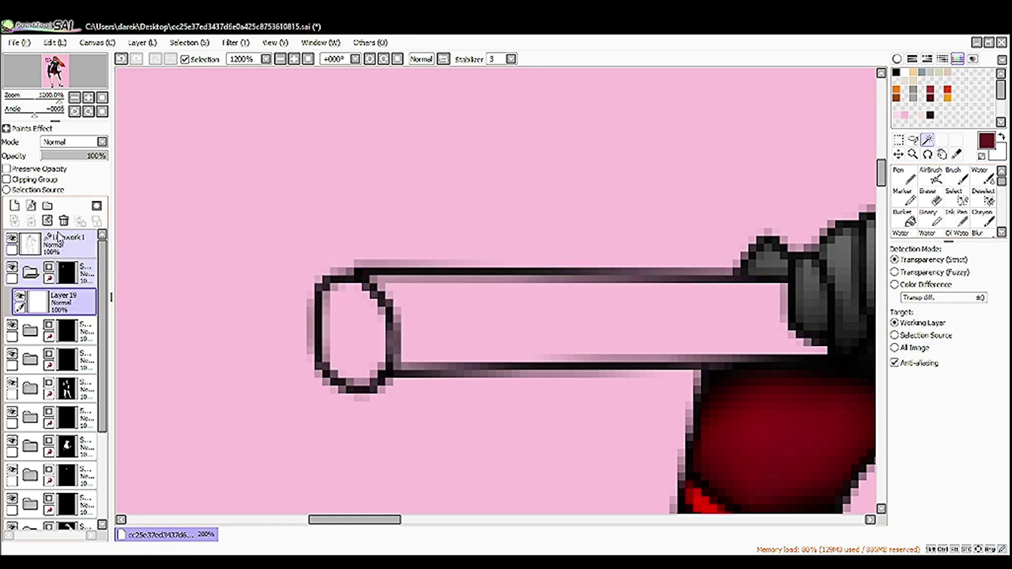
{"action": "left_click", "coordinate": [63, 243]}
{"action": "left_click", "coordinate": [63, 303]}
Fill the sword handle and its end cap dark red on Layer 19 with the Bucket
{"action": "left_click", "coordinate": [982, 232]}
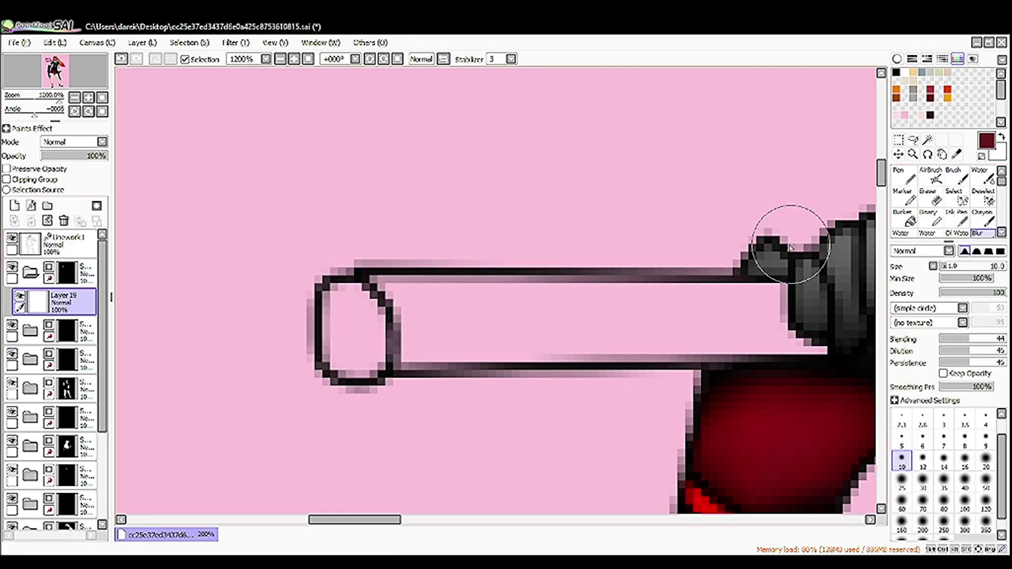
{"action": "left_click", "coordinate": [912, 224]}
{"action": "scroll", "coordinate": [338, 271], "scroll_direction": "down", "scroll_amount": 2}
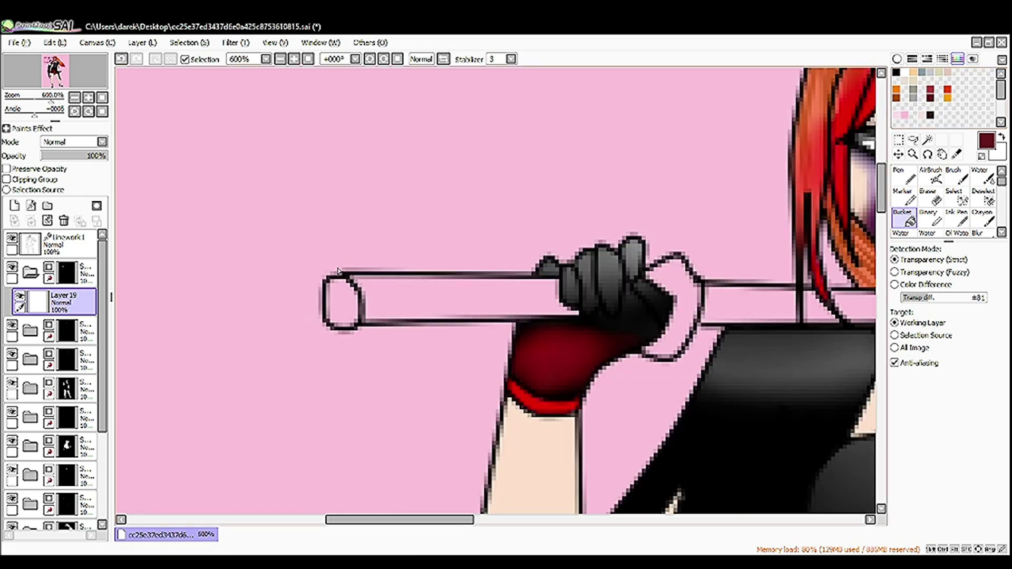
{"action": "scroll", "coordinate": [679, 267], "scroll_direction": "down", "scroll_amount": 1}
{"action": "scroll", "coordinate": [816, 230], "scroll_direction": "up", "scroll_amount": 1}
{"action": "left_click", "coordinate": [897, 59]}
{"action": "left_click", "coordinate": [978, 149]}
{"action": "left_click", "coordinate": [369, 317]}
{"action": "left_click", "coordinate": [977, 124]}
{"action": "left_click", "coordinate": [343, 319]}
{"action": "scroll", "coordinate": [621, 242], "scroll_direction": "down", "scroll_amount": 3}
{"action": "scroll", "coordinate": [484, 303], "scroll_direction": "up", "scroll_amount": 3}
Paint bright red highlights on the handle and its end cap with the size 0.7 Pen and soften them with the size 5 Blur
{"action": "left_click", "coordinate": [904, 289]}
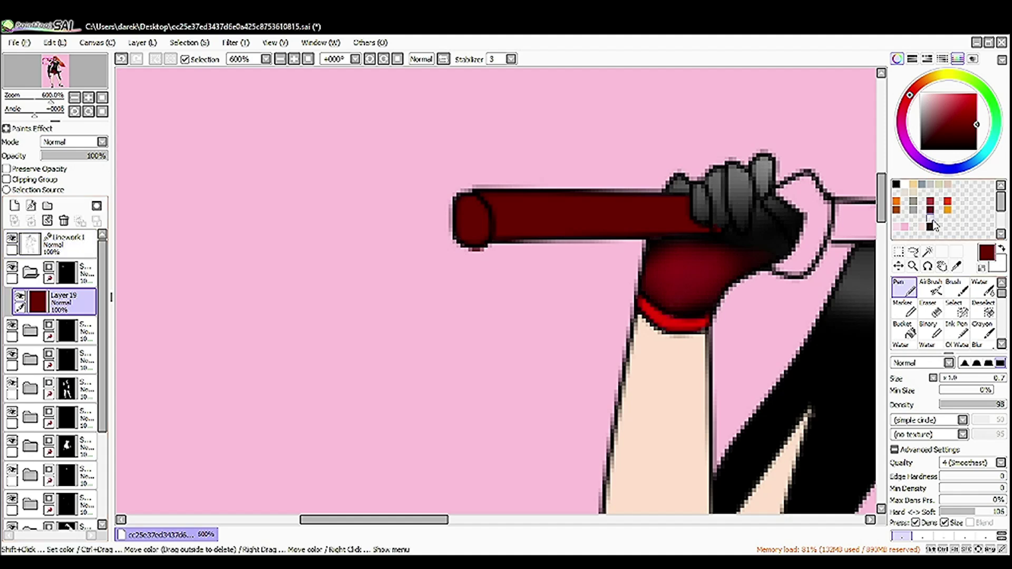
{"action": "scroll", "coordinate": [654, 232], "scroll_direction": "up", "scroll_amount": 2}
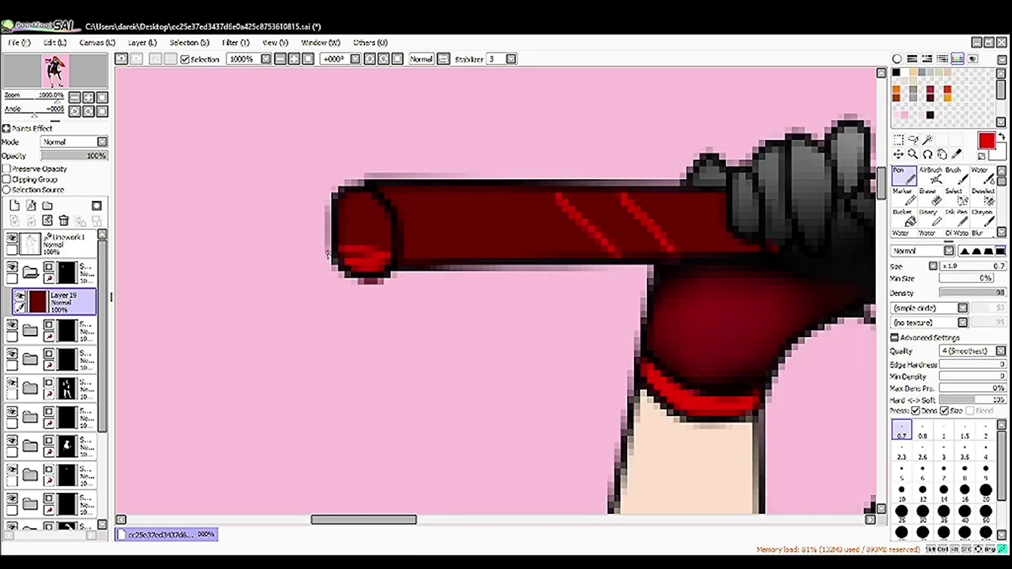
{"action": "left_click", "coordinate": [978, 233]}
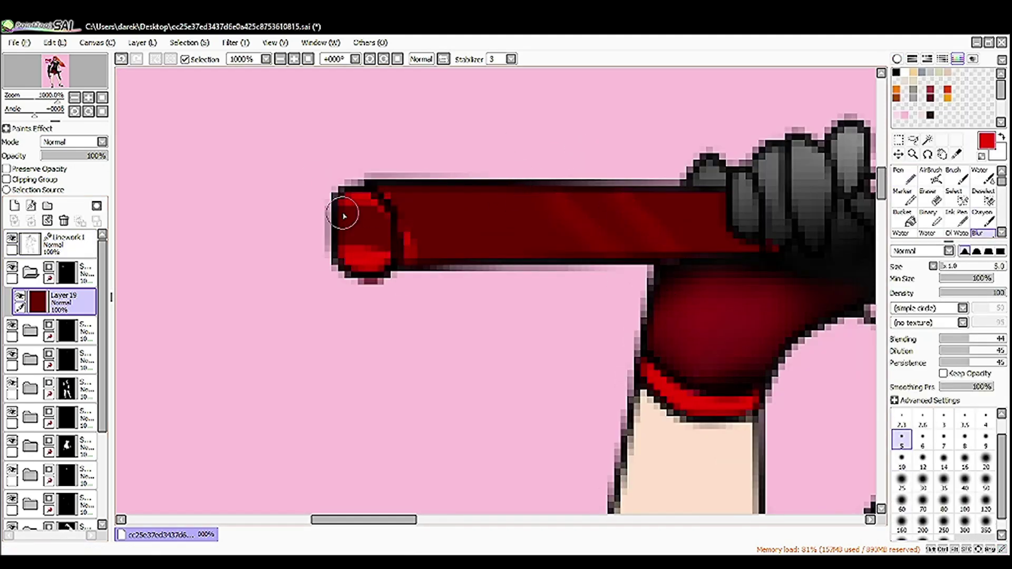
{"action": "scroll", "coordinate": [340, 232], "scroll_direction": "down", "scroll_amount": 1}
Draw a snake's body coiling around the sword handle in black on Linework1 with the size 0.7 Curve
{"action": "left_click", "coordinate": [64, 244]}
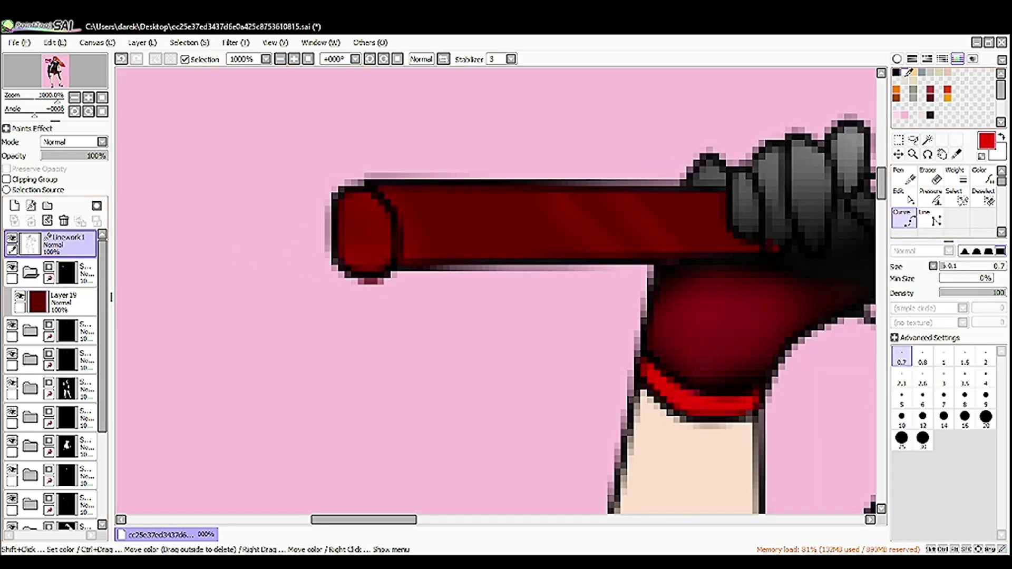
{"action": "left_click_drag", "start_coordinate": [443, 273], "coordinate": [404, 363]}
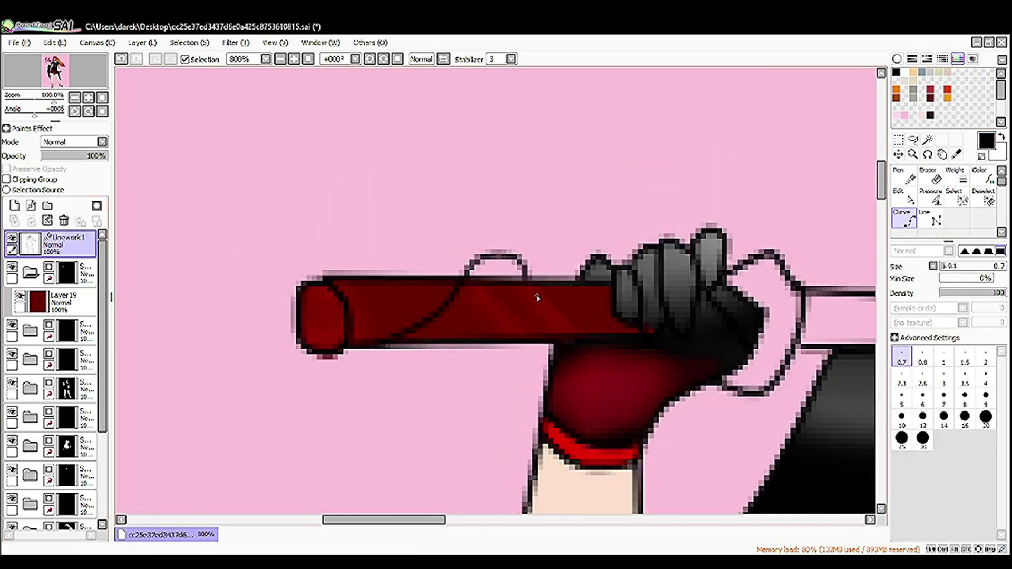
{"action": "scroll", "coordinate": [601, 323], "scroll_direction": "up", "scroll_amount": 1}
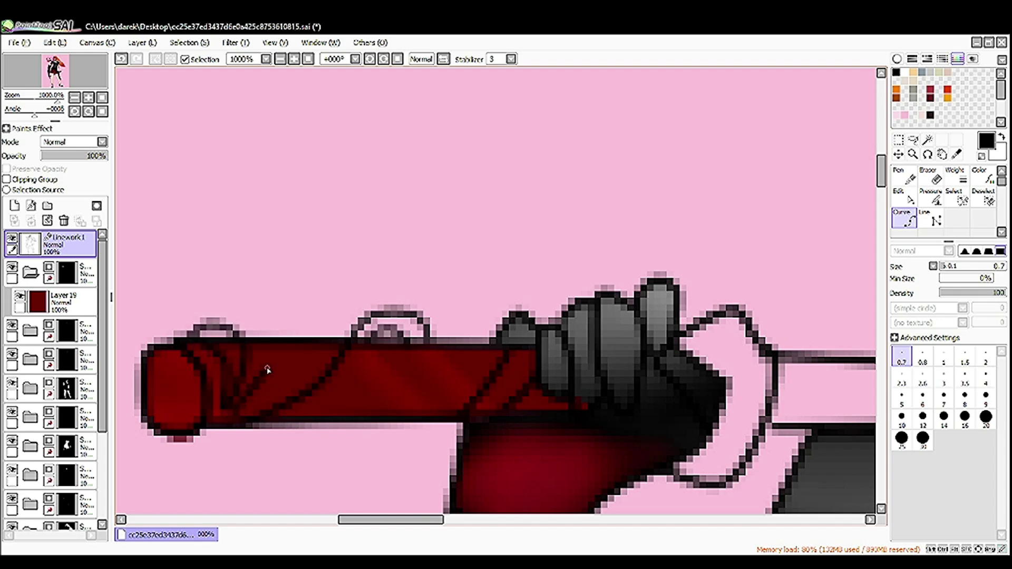
{"action": "key", "text": "ctrl"}
{"action": "scroll", "coordinate": [393, 315], "scroll_direction": "up", "scroll_amount": 1}
Draw the snake's head with an eye rising above the sword guard on Linework1 with the size 0.7 Curve
{"action": "scroll", "coordinate": [398, 276], "scroll_direction": "right", "scroll_amount": 5}
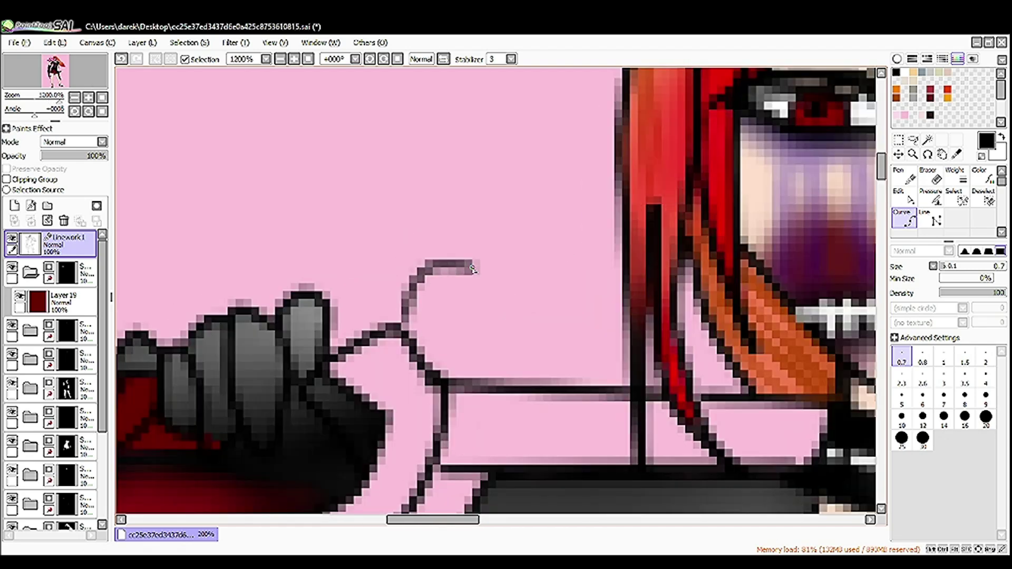
{"action": "scroll", "coordinate": [415, 358], "scroll_direction": "up", "scroll_amount": 1}
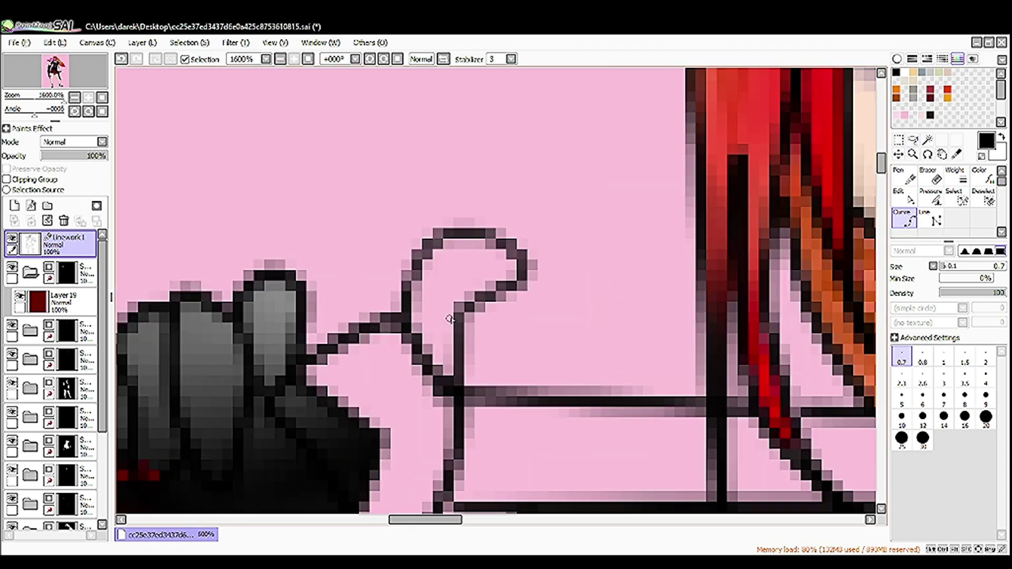
{"action": "scroll", "coordinate": [469, 266], "scroll_direction": "down", "scroll_amount": 2}
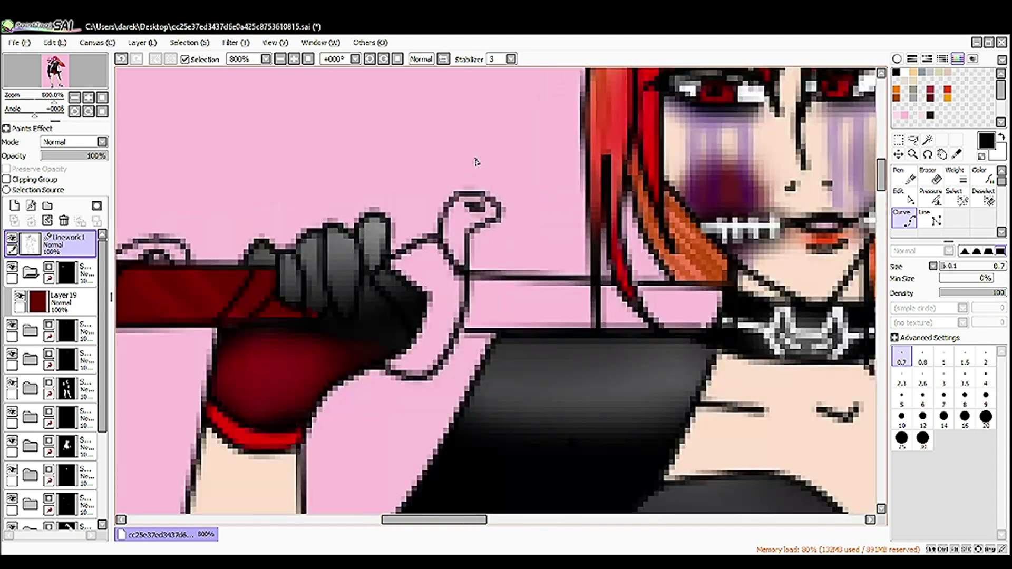
Select the snake's head and the visible parts of its body with the Magic Wand on Linework1
{"action": "scroll", "coordinate": [469, 265], "scroll_direction": "up", "scroll_amount": 1}
{"action": "key", "text": "w"}
{"action": "left_click", "coordinate": [459, 232]}
{"action": "scroll", "coordinate": [419, 230], "scroll_direction": "left", "scroll_amount": 5}
{"action": "left_click", "coordinate": [419, 230]}
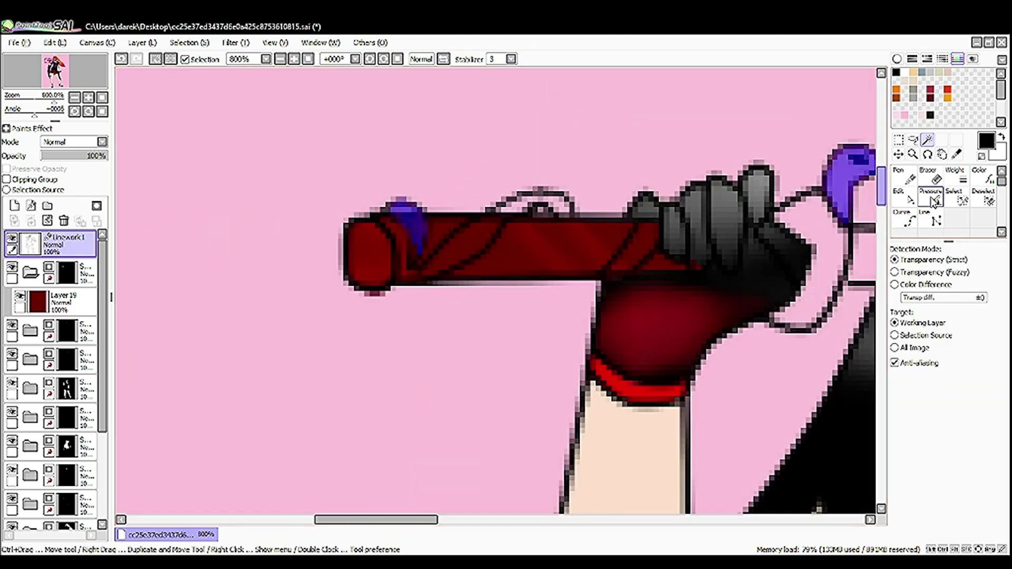
{"action": "scroll", "coordinate": [554, 152], "scroll_direction": "up", "scroll_amount": 2}
{"action": "key", "text": "e"}
{"action": "key", "text": "w"}
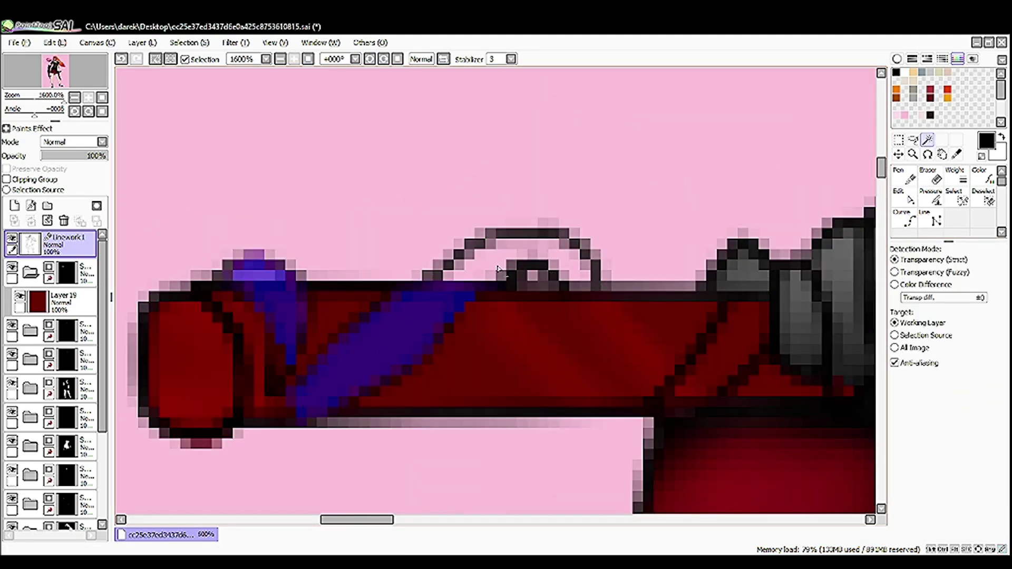
{"action": "scroll", "coordinate": [567, 269], "scroll_direction": "down", "scroll_amount": 2}
{"action": "scroll", "coordinate": [568, 269], "scroll_direction": "up", "scroll_amount": 1}
Fill the snake white on Layer 20 in a new masked folder and place the folder beneath Linework1
{"action": "left_click", "coordinate": [15, 205]}
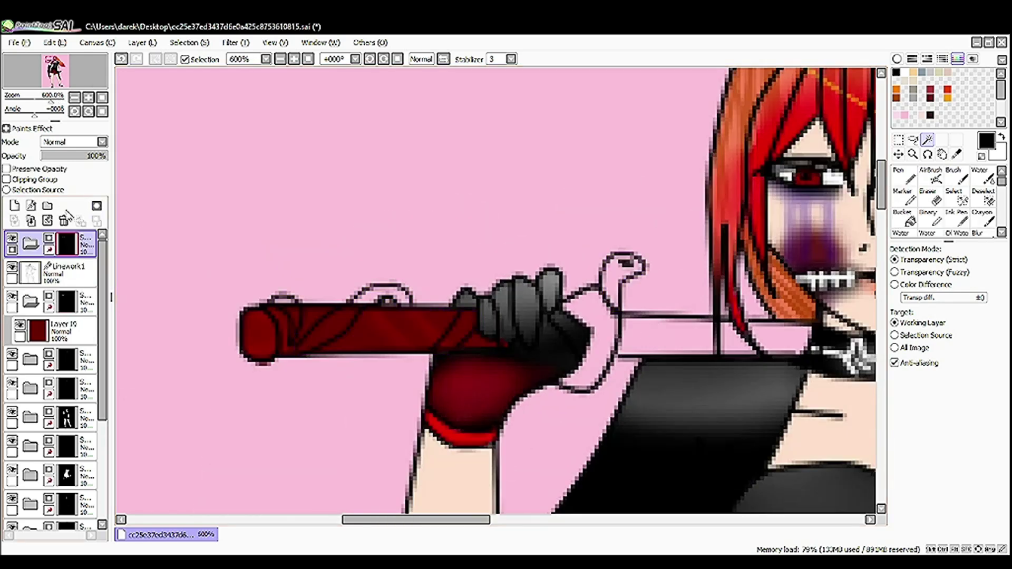
{"action": "key", "text": "x"}
{"action": "left_click", "coordinate": [369, 303]}
{"action": "left_click", "coordinate": [31, 243]}
{"action": "left_click_drag", "start_coordinate": [40, 245], "coordinate": [39, 245]}
Erase the handle outline crossing the snake's coils on Linework1 with the size 3 Eraser
{"action": "scroll", "coordinate": [301, 337], "scroll_direction": "up", "scroll_amount": 3}
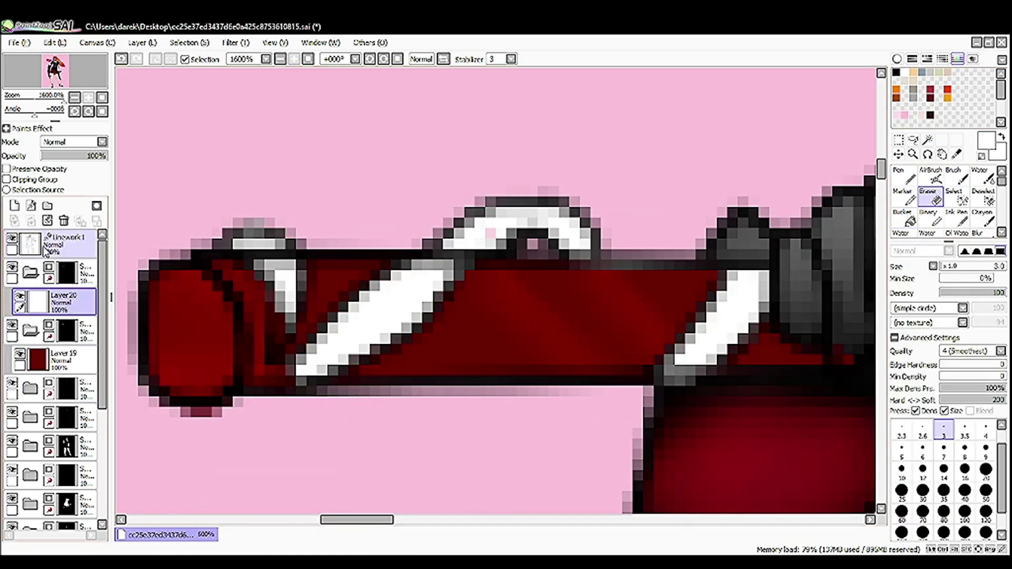
{"action": "left_click", "coordinate": [904, 218]}
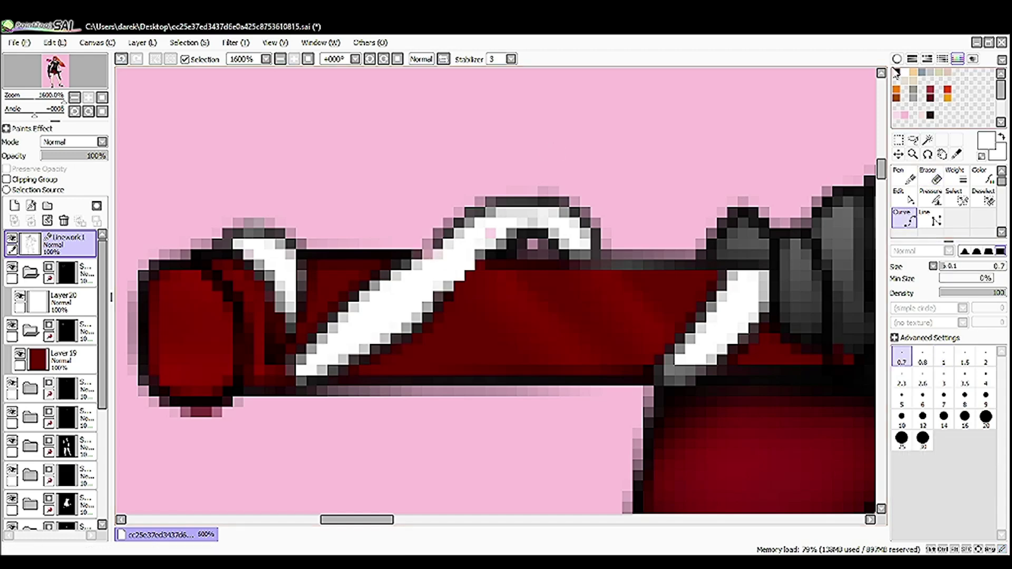
{"action": "scroll", "coordinate": [421, 259], "scroll_direction": "down", "scroll_amount": 4}
{"action": "scroll", "coordinate": [304, 265], "scroll_direction": "up", "scroll_amount": 4}
Paint light pink scale marks along the white snake on Layer 20 with the size 0.7 Pen
{"action": "left_click", "coordinate": [63, 302]}
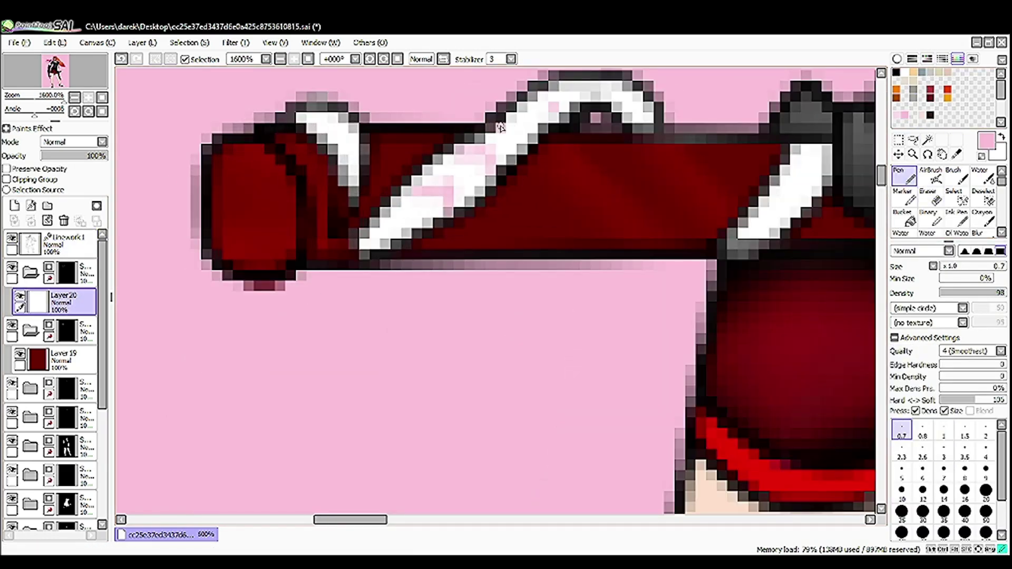
{"action": "scroll", "coordinate": [346, 143], "scroll_direction": "down", "scroll_amount": 3}
{"action": "scroll", "coordinate": [519, 228], "scroll_direction": "up", "scroll_amount": 3}
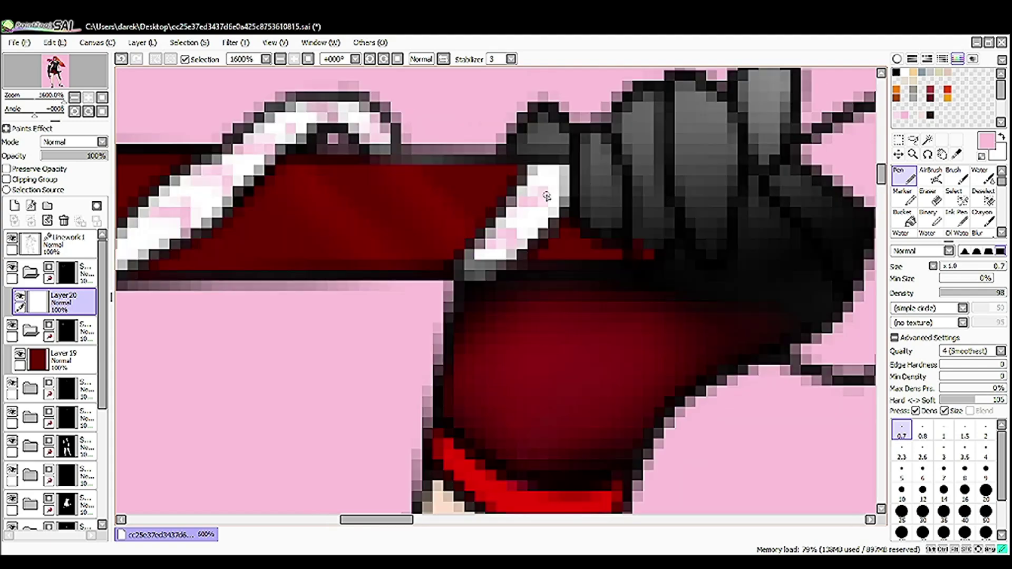
{"action": "scroll", "coordinate": [519, 228], "scroll_direction": "down", "scroll_amount": 1}
{"action": "scroll", "coordinate": [534, 212], "scroll_direction": "down", "scroll_amount": 3}
{"action": "scroll", "coordinate": [204, 312], "scroll_direction": "up", "scroll_amount": 3}
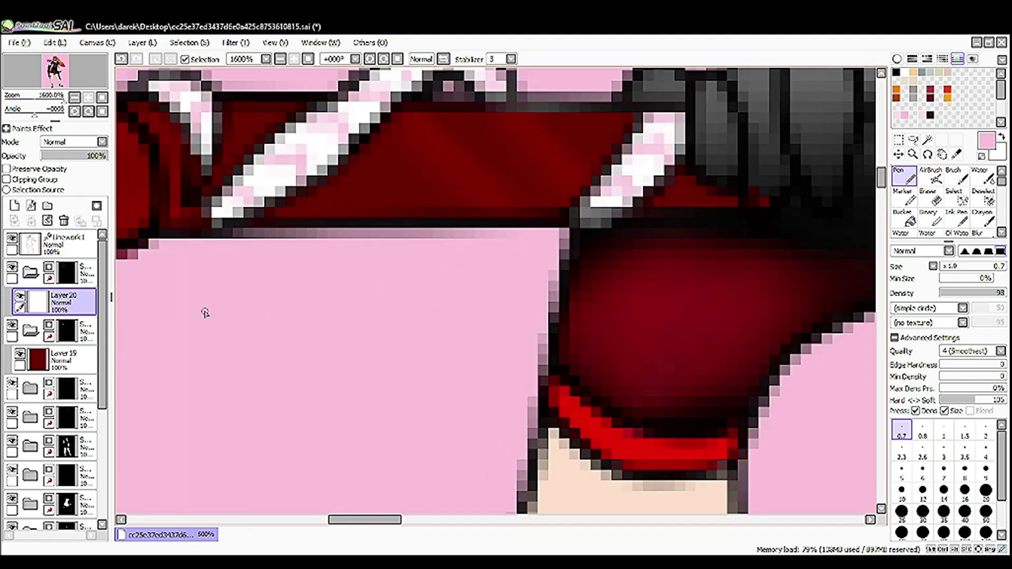
{"action": "scroll", "coordinate": [204, 312], "scroll_direction": "down", "scroll_amount": 3}
{"action": "scroll", "coordinate": [475, 263], "scroll_direction": "up", "scroll_amount": 2}
Select the sword's guard on Linework1 and fill it light grey on Layer 21 in a new masked folder beneath the linework
{"action": "left_click", "coordinate": [64, 242]}
{"action": "left_click", "coordinate": [927, 140]}
{"action": "scroll", "coordinate": [528, 210], "scroll_direction": "down", "scroll_amount": 4}
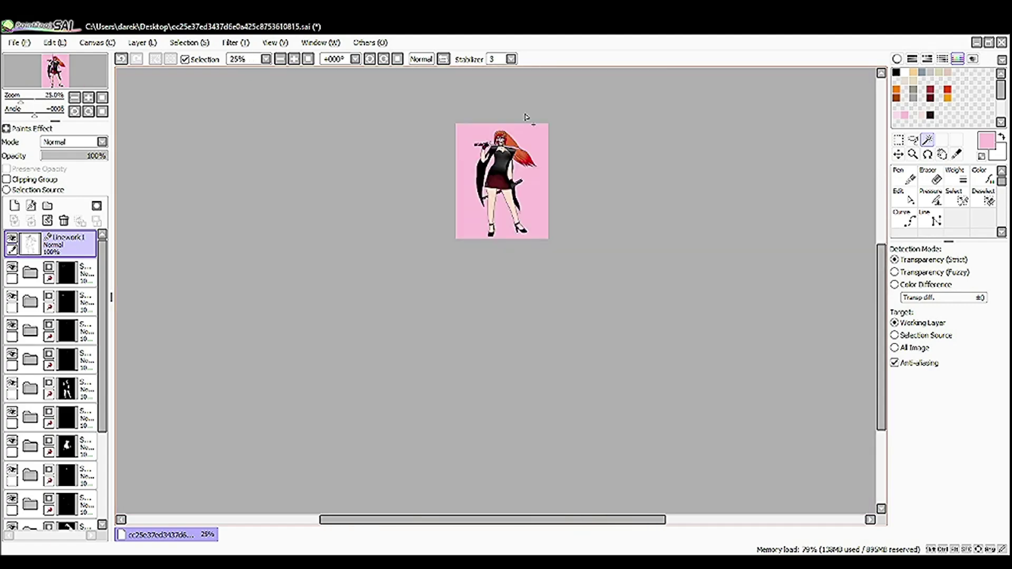
{"action": "scroll", "coordinate": [526, 117], "scroll_direction": "up", "scroll_amount": 5}
{"action": "left_click", "coordinate": [14, 206]}
{"action": "left_click", "coordinate": [903, 217]}
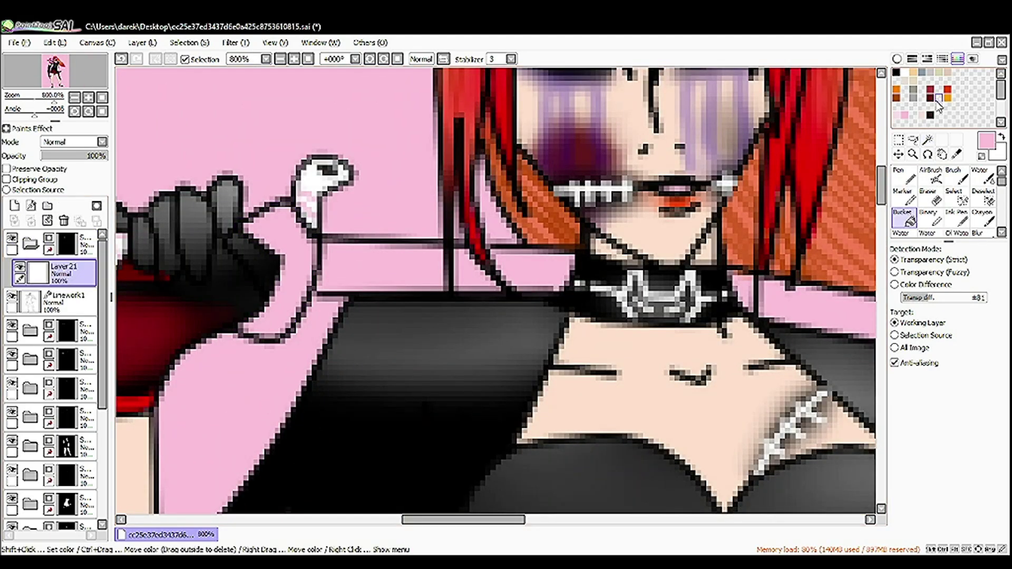
{"action": "left_click", "coordinate": [897, 59]}
{"action": "left_click", "coordinate": [920, 182]}
{"action": "left_click", "coordinate": [274, 264]}
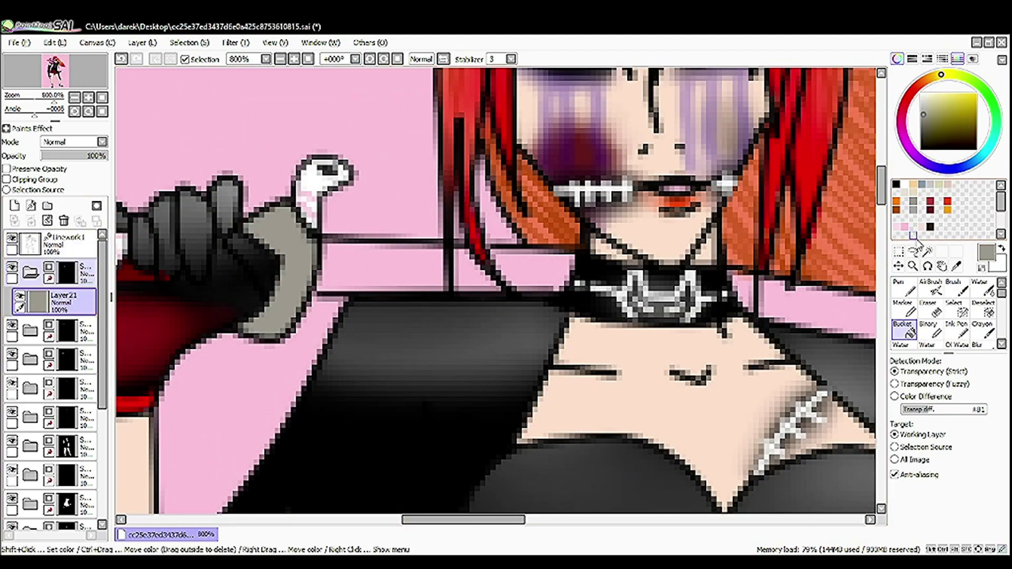
Select all the visible sections of the sword's blade up to its tip with the Magic Wand on Linework1
{"action": "left_click", "coordinate": [64, 243]}
{"action": "left_click", "coordinate": [897, 58]}
{"action": "left_click", "coordinate": [928, 140]}
{"action": "left_click", "coordinate": [380, 269]}
{"action": "left_click", "coordinate": [477, 271]}
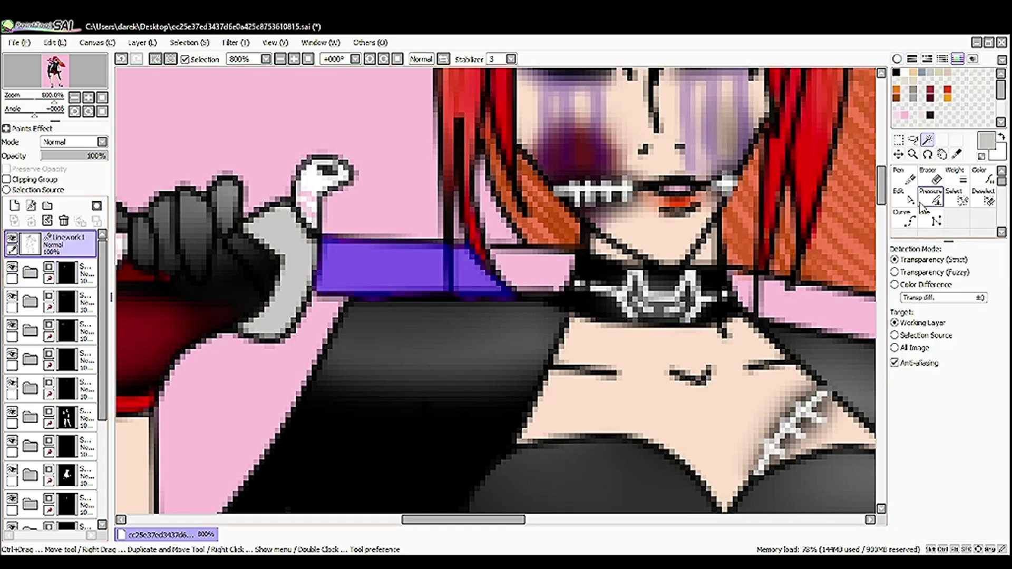
{"action": "left_click", "coordinate": [538, 269]}
{"action": "scroll", "coordinate": [333, 239], "scroll_direction": "down", "scroll_amount": 3}
{"action": "scroll", "coordinate": [580, 242], "scroll_direction": "up", "scroll_amount": 4}
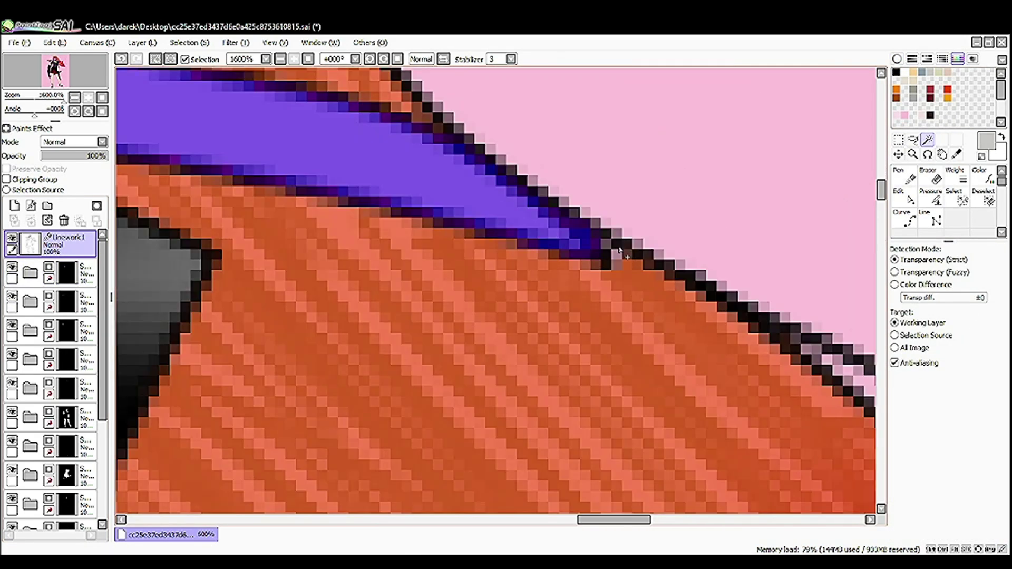
{"action": "scroll", "coordinate": [580, 243], "scroll_direction": "down", "scroll_amount": 2}
Fill the blade medium grey on Layer 22 inside a new masked folder placed beneath Linework1
{"action": "left_click", "coordinate": [14, 206]}
{"action": "scroll", "coordinate": [648, 215], "scroll_direction": "up", "scroll_amount": 4}
{"action": "left_click", "coordinate": [621, 248]}
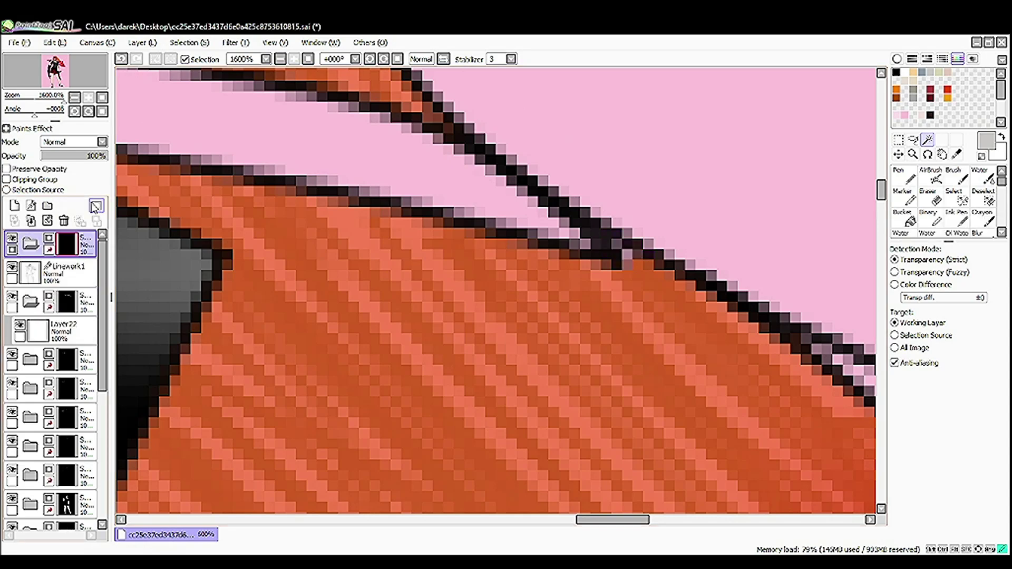
{"action": "left_click", "coordinate": [69, 335]}
{"action": "scroll", "coordinate": [464, 195], "scroll_direction": "down", "scroll_amount": 8}
{"action": "left_click", "coordinate": [897, 58]}
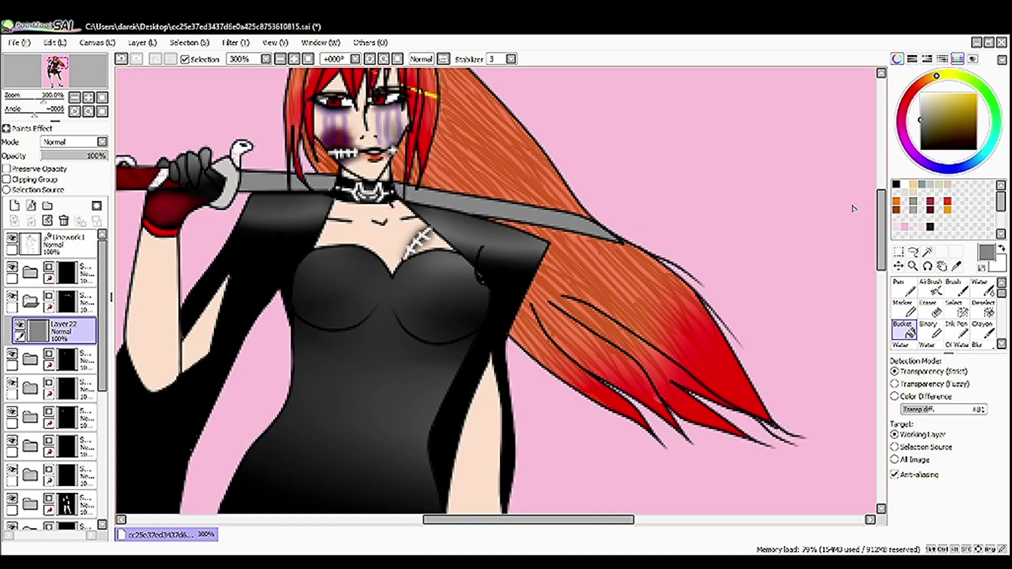
{"action": "left_click", "coordinate": [897, 59]}
Paint light grey diagonal shine stripes across the blade with the size 5 Pen
{"action": "left_click", "coordinate": [903, 176]}
{"action": "scroll", "coordinate": [498, 217], "scroll_direction": "up", "scroll_amount": 2}
{"action": "scroll", "coordinate": [416, 222], "scroll_direction": "up", "scroll_amount": 2}
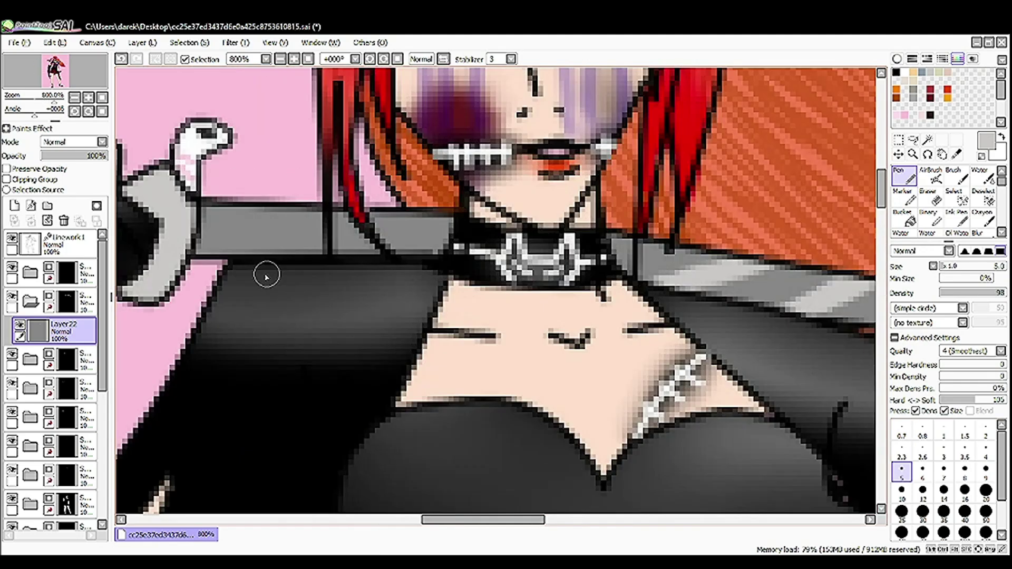
Add Layer 24 above the blade's fill and paint light grey along the blade's lower half beside the guard with the size 25 Pen
{"action": "left_click", "coordinate": [14, 205]}
{"action": "scroll", "coordinate": [196, 232], "scroll_direction": "down", "scroll_amount": 2}
{"action": "key", "text": "bracketright"}
{"action": "key", "text": "bracketright"}
{"action": "key", "text": "bracketright"}
{"action": "key", "text": "bracketright"}
{"action": "key", "text": "bracketright"}
{"action": "key", "text": "bracketright"}
{"action": "key", "text": "bracketright"}
{"action": "key", "text": "bracketright"}
{"action": "key", "text": "bracketright"}
{"action": "key", "text": "bracketright"}
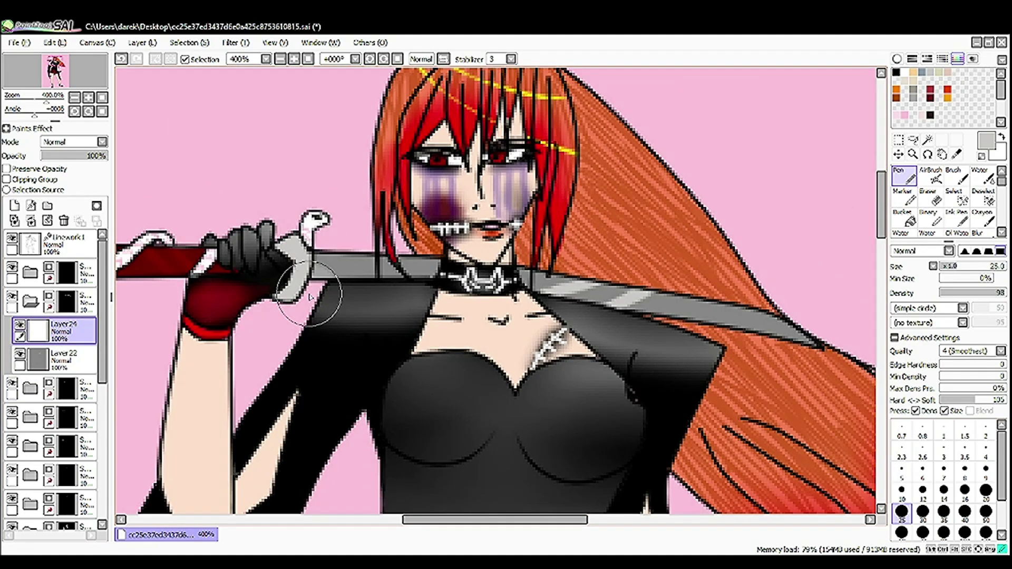
{"action": "scroll", "coordinate": [327, 218], "scroll_direction": "up", "scroll_amount": 4}
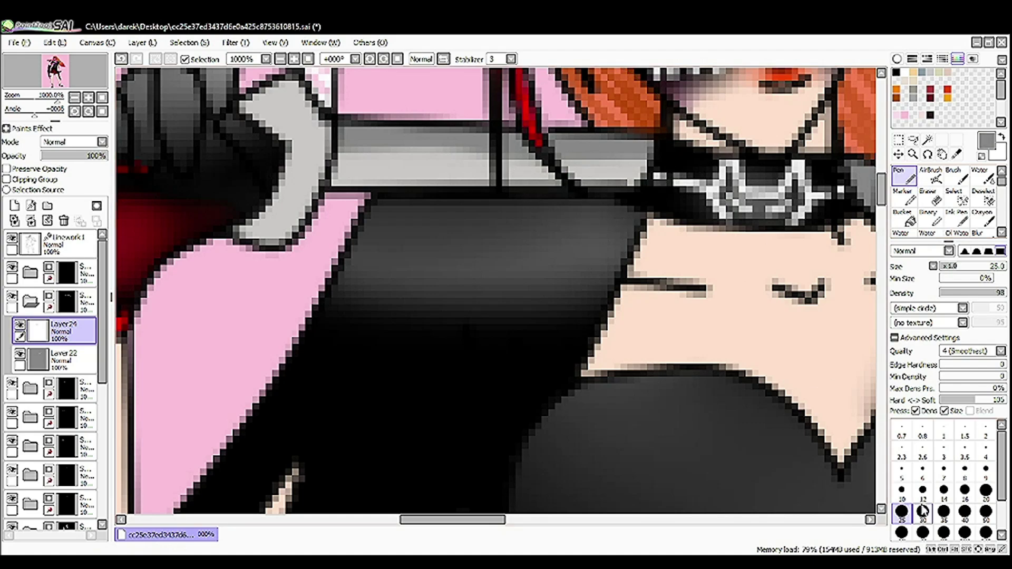
{"action": "scroll", "coordinate": [215, 131], "scroll_direction": "down", "scroll_amount": 1}
Paint light grey along the lower edge of the blade from the collar to the tip on Layer 24 with the size 5 Pen
{"action": "key", "text": "bracketleft"}
{"action": "key", "text": "bracketleft"}
{"action": "key", "text": "bracketleft"}
{"action": "key", "text": "bracketleft"}
{"action": "key", "text": "bracketleft"}
{"action": "key", "text": "bracketleft"}
{"action": "key", "text": "bracketleft"}
{"action": "key", "text": "bracketleft"}
{"action": "key", "text": "bracketleft"}
{"action": "key", "text": "bracketleft"}
{"action": "scroll", "coordinate": [343, 159], "scroll_direction": "down", "scroll_amount": 3}
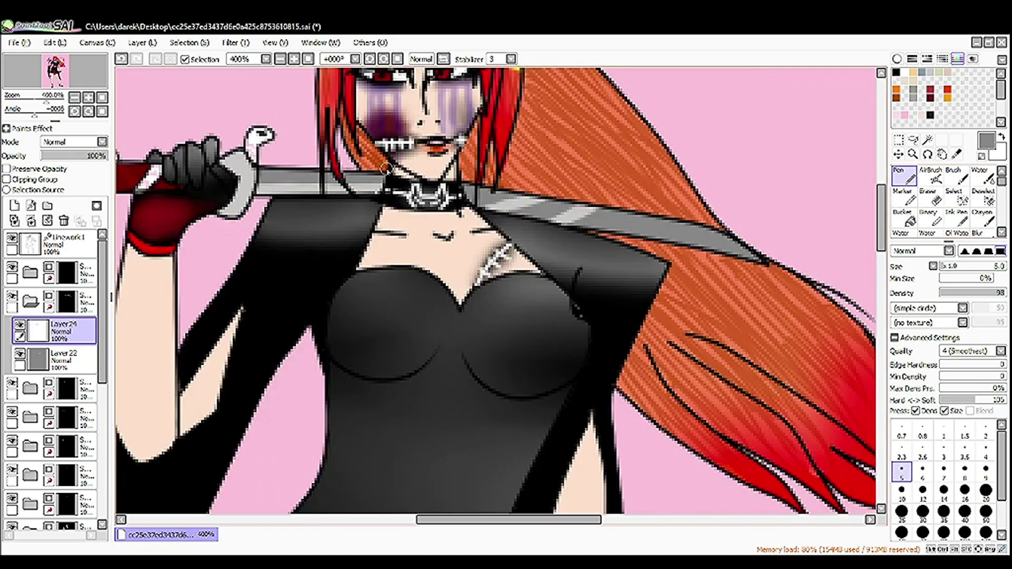
{"action": "scroll", "coordinate": [399, 191], "scroll_direction": "up", "scroll_amount": 1}
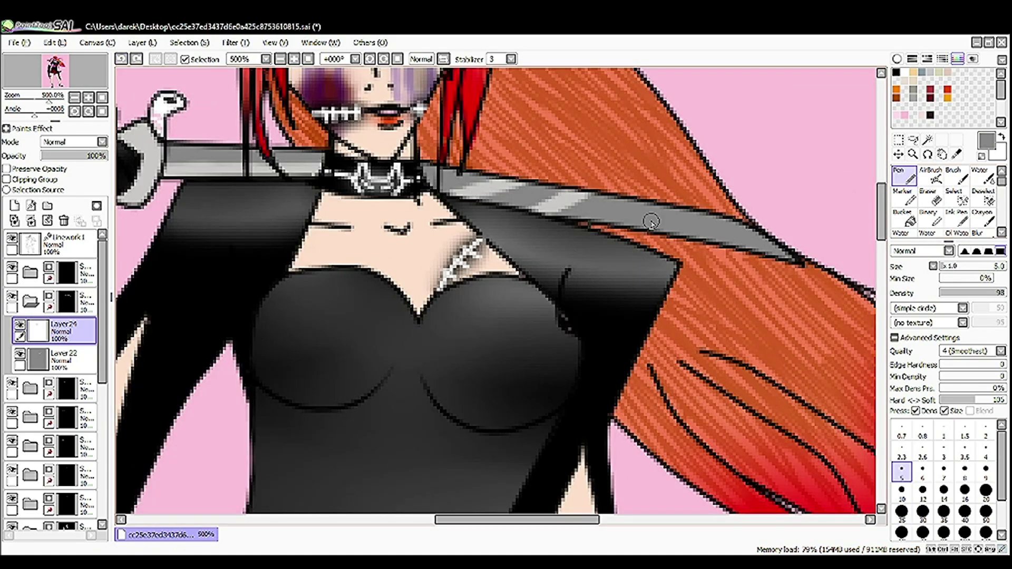
{"action": "scroll", "coordinate": [740, 253], "scroll_direction": "up", "scroll_amount": 2}
{"action": "scroll", "coordinate": [561, 289], "scroll_direction": "down", "scroll_amount": 4}
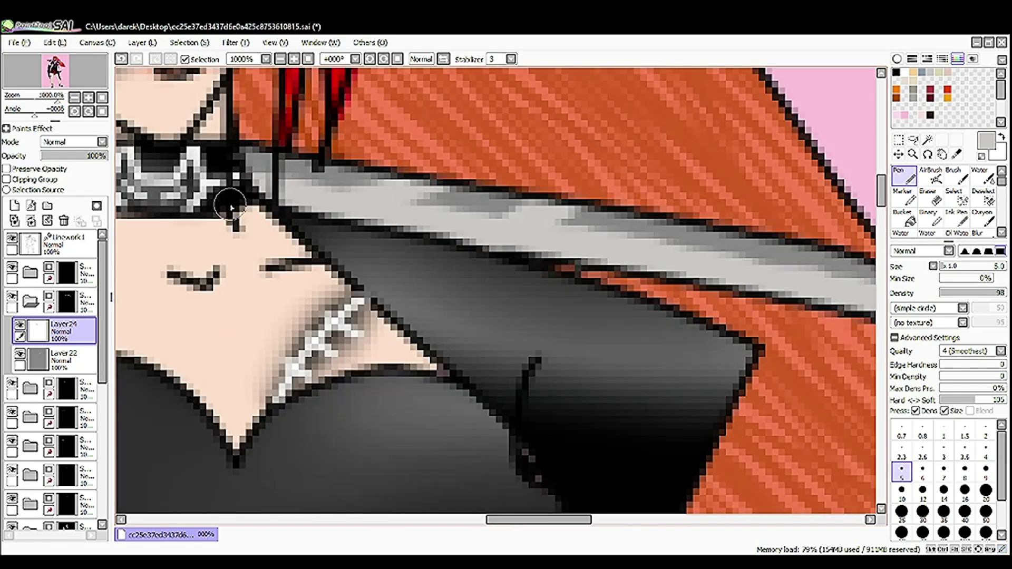
{"action": "scroll", "coordinate": [526, 221], "scroll_direction": "up", "scroll_amount": 5}
{"action": "left_click_drag", "start_coordinate": [509, 239], "coordinate": [800, 292]}
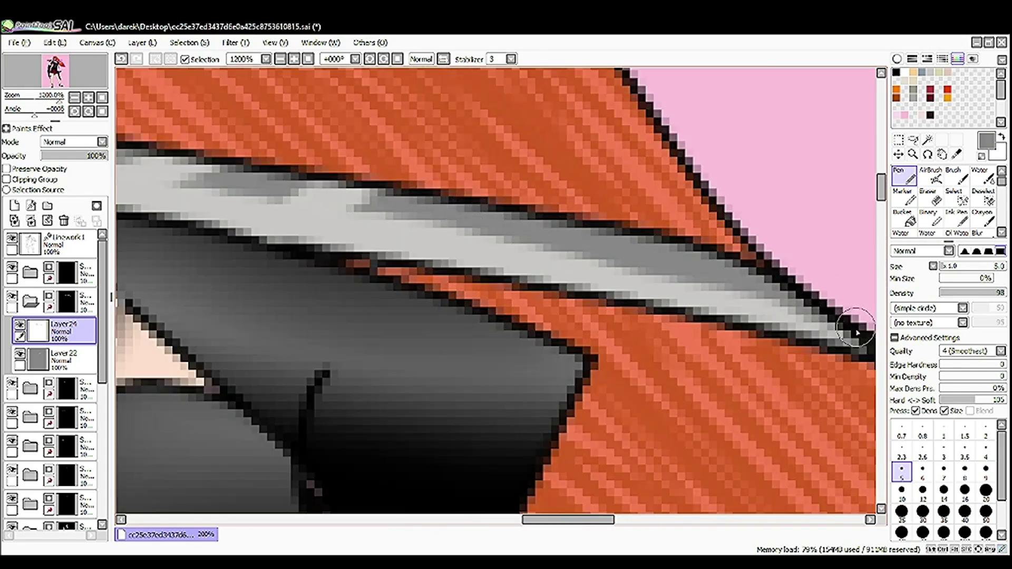
{"action": "scroll", "coordinate": [855, 332], "scroll_direction": "down", "scroll_amount": 4}
{"action": "left_click_drag", "start_coordinate": [384, 235], "coordinate": [565, 224]}
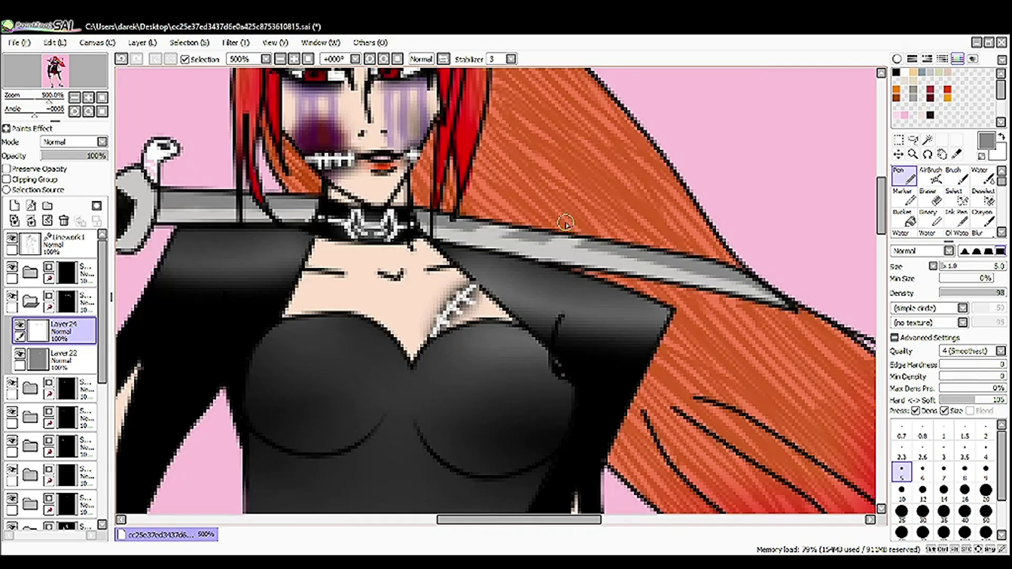
Soften the uneven grey patches on the blade beside the collar with the size 5 Blur tool
{"action": "key", "text": "b"}
{"action": "scroll", "coordinate": [580, 225], "scroll_direction": "up", "scroll_amount": 6}
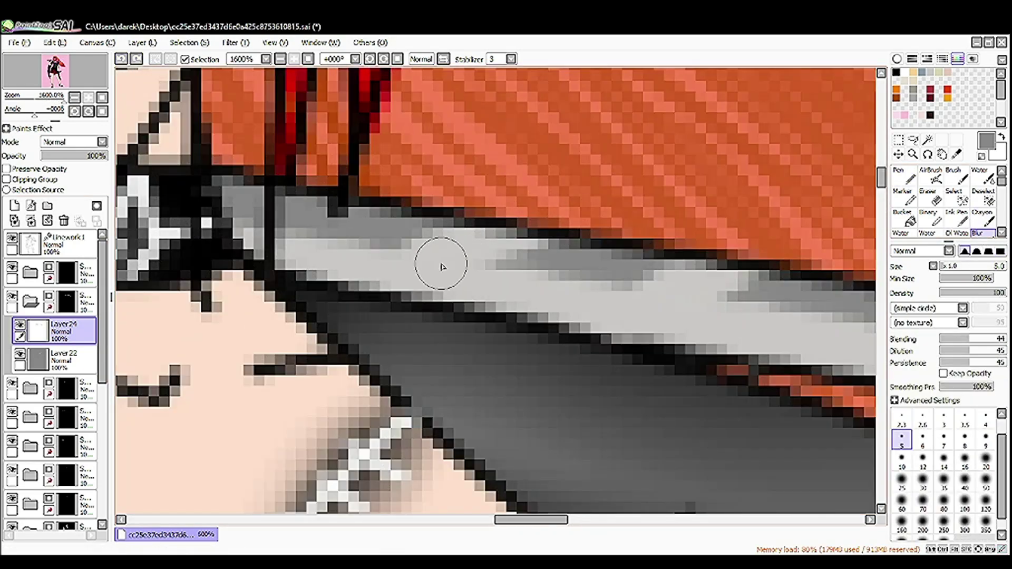
{"action": "left_click_drag", "start_coordinate": [701, 288], "coordinate": [601, 293]}
{"action": "left_click", "coordinate": [30, 363]}
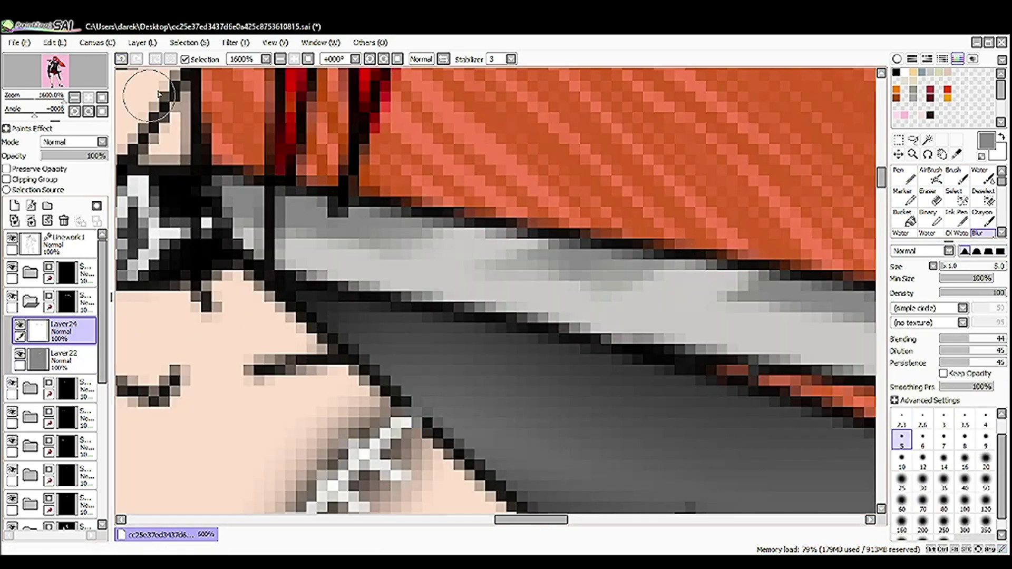
{"action": "left_click", "coordinate": [24, 359]}
{"action": "scroll", "coordinate": [714, 315], "scroll_direction": "down", "scroll_amount": 10}
{"action": "scroll", "coordinate": [244, 287], "scroll_direction": "up", "scroll_amount": 10}
{"action": "scroll", "coordinate": [369, 316], "scroll_direction": "down", "scroll_amount": 10}
{"action": "scroll", "coordinate": [505, 378], "scroll_direction": "up", "scroll_amount": 8}
{"action": "scroll", "coordinate": [476, 332], "scroll_direction": "down", "scroll_amount": 5}
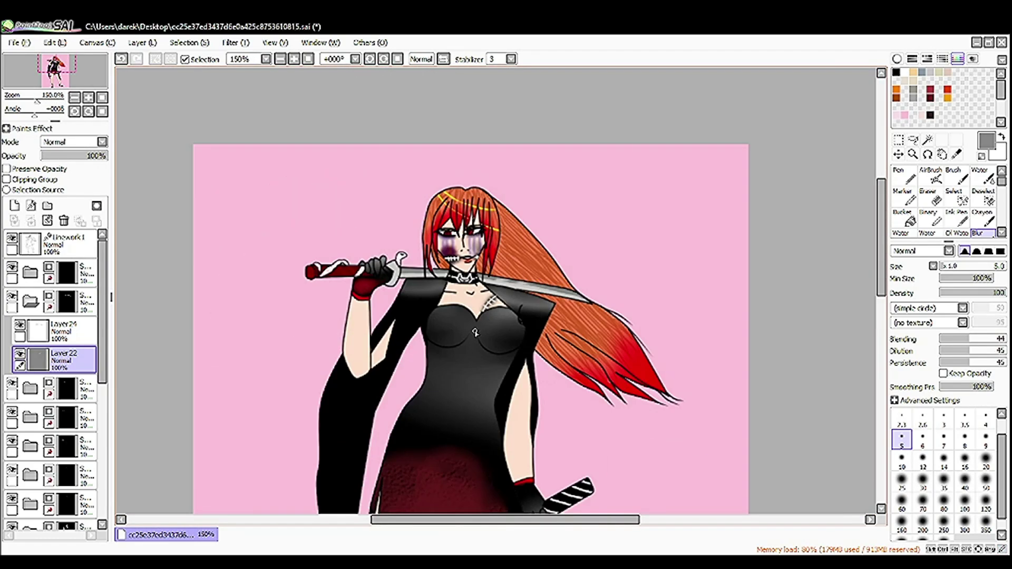
{"action": "scroll", "coordinate": [606, 237], "scroll_direction": "up", "scroll_amount": 5}
Repaint the blade on Layer 24 with a darker grey upper half and a clean light grey lower edge using the size 5 Pen
{"action": "key", "text": "n"}
{"action": "scroll", "coordinate": [603, 152], "scroll_direction": "down", "scroll_amount": 3}
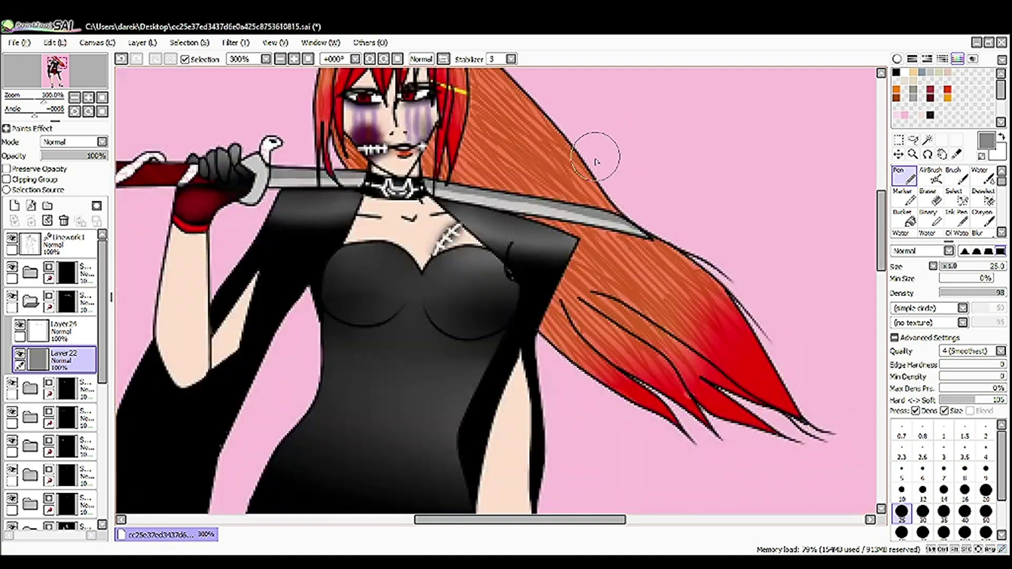
{"action": "left_click", "coordinate": [31, 331]}
{"action": "scroll", "coordinate": [638, 180], "scroll_direction": "up", "scroll_amount": 3}
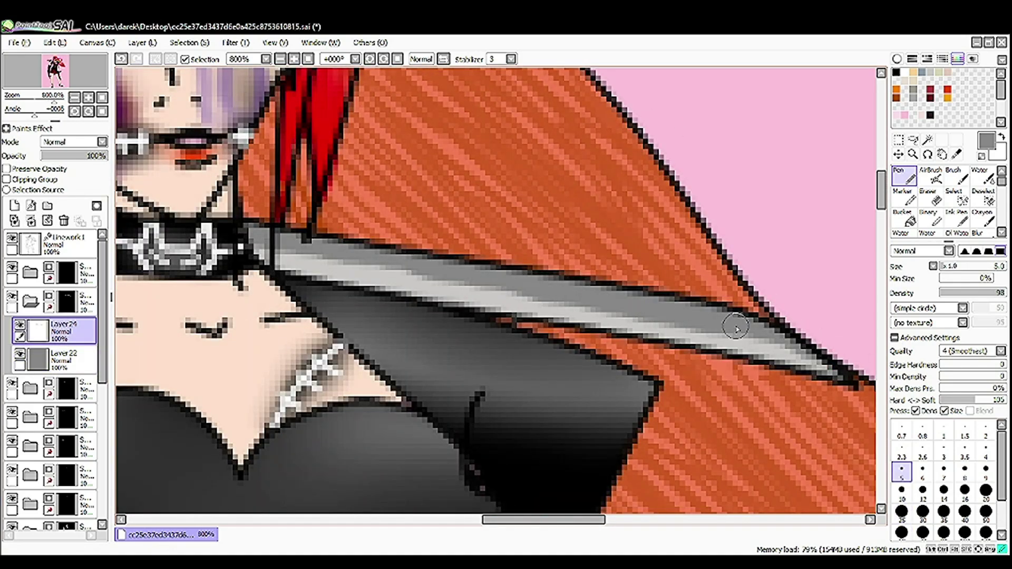
{"action": "scroll", "coordinate": [441, 331], "scroll_direction": "up", "scroll_amount": 2}
{"action": "scroll", "coordinate": [571, 199], "scroll_direction": "down", "scroll_amount": 3}
{"action": "scroll", "coordinate": [678, 207], "scroll_direction": "up", "scroll_amount": 4}
{"action": "scroll", "coordinate": [595, 252], "scroll_direction": "down", "scroll_amount": 5}
{"action": "scroll", "coordinate": [667, 294], "scroll_direction": "up", "scroll_amount": 2}
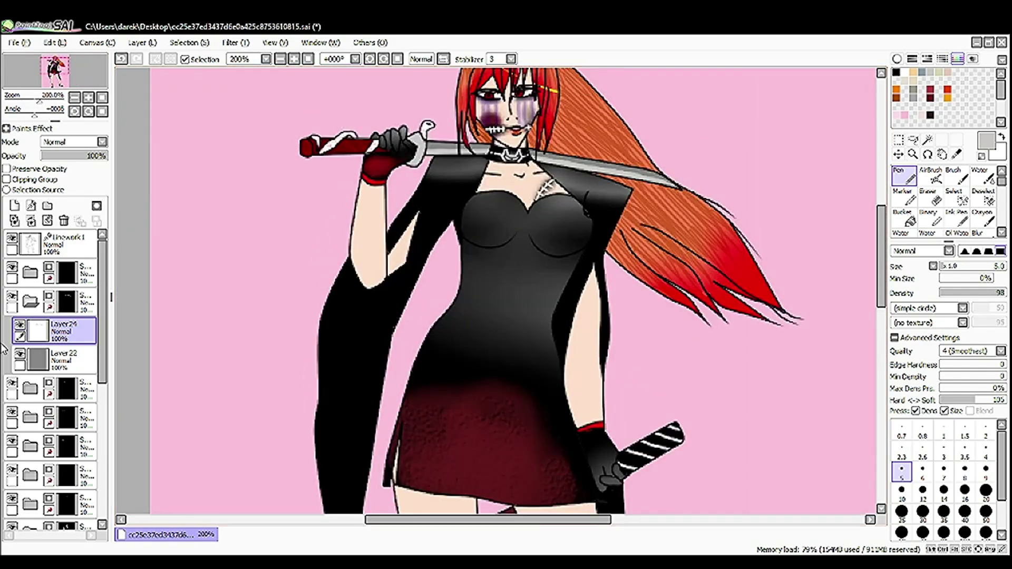
Fill the background black on Layer 2 with the Bucket
{"action": "scroll", "coordinate": [53, 421], "scroll_direction": "down", "scroll_amount": 5}
{"action": "left_click", "coordinate": [53, 488]}
{"action": "left_click", "coordinate": [902, 217]}
{"action": "left_click", "coordinate": [737, 174]}
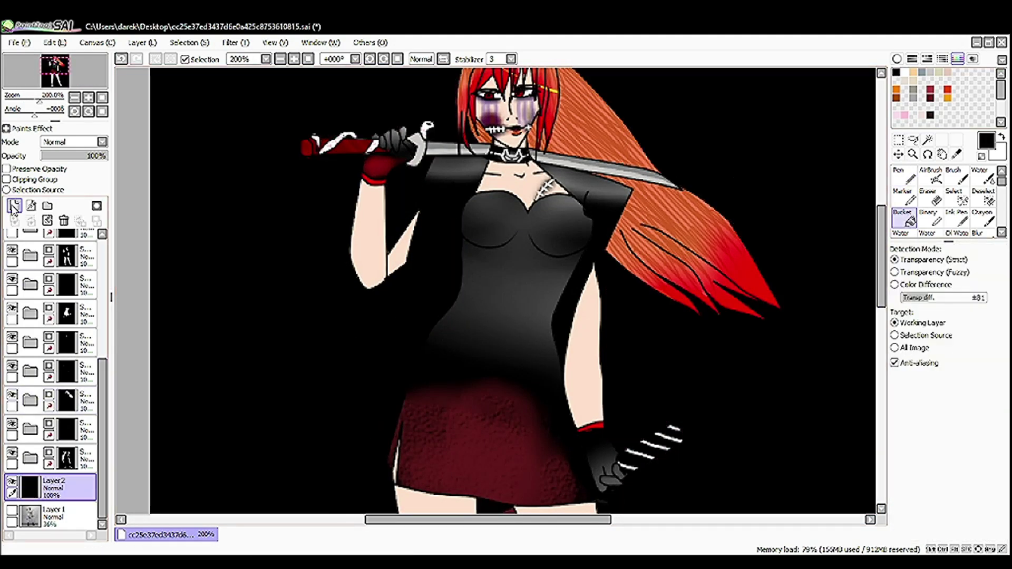
Add Layer 25 above the black background and paint a red band across its lower part behind the legs with the Pen
{"action": "scroll", "coordinate": [511, 290], "scroll_direction": "down", "scroll_amount": 3}
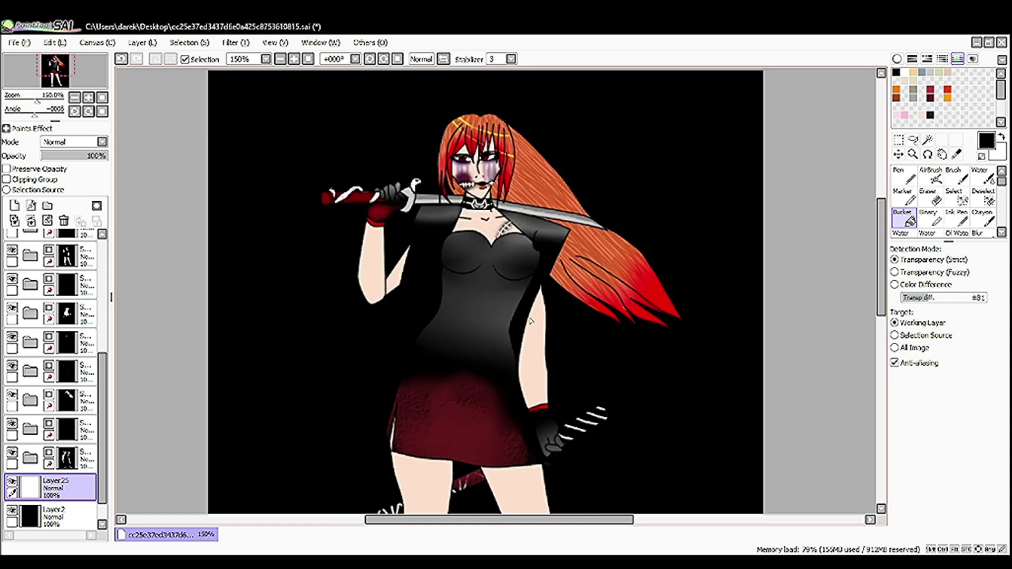
{"action": "left_click", "coordinate": [903, 174]}
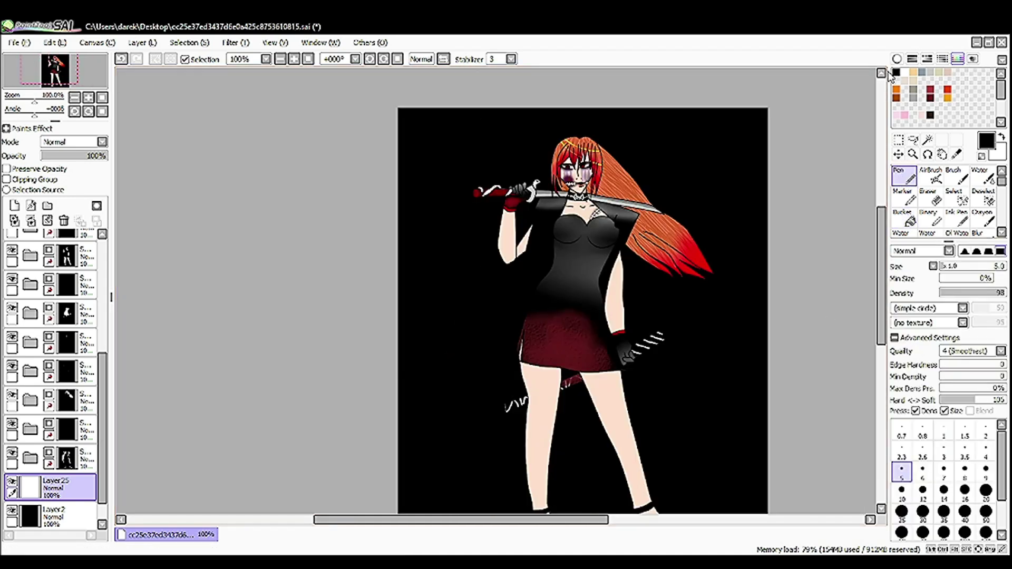
{"action": "scroll", "coordinate": [580, 290], "scroll_direction": "down", "scroll_amount": 2}
{"action": "scroll", "coordinate": [527, 290], "scroll_direction": "up", "scroll_amount": 3}
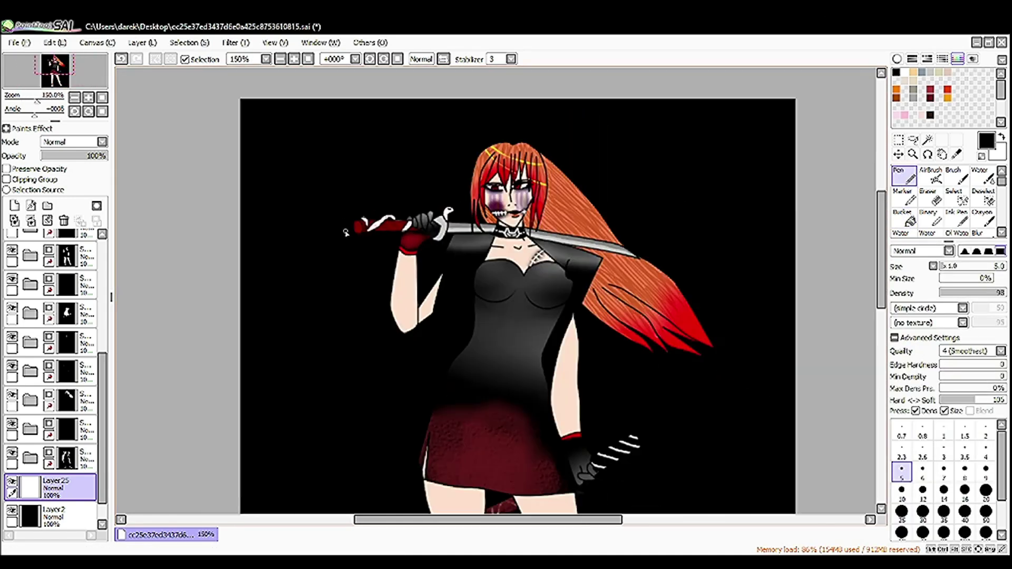
{"action": "left_click", "coordinate": [986, 491]}
{"action": "left_click", "coordinate": [947, 89]}
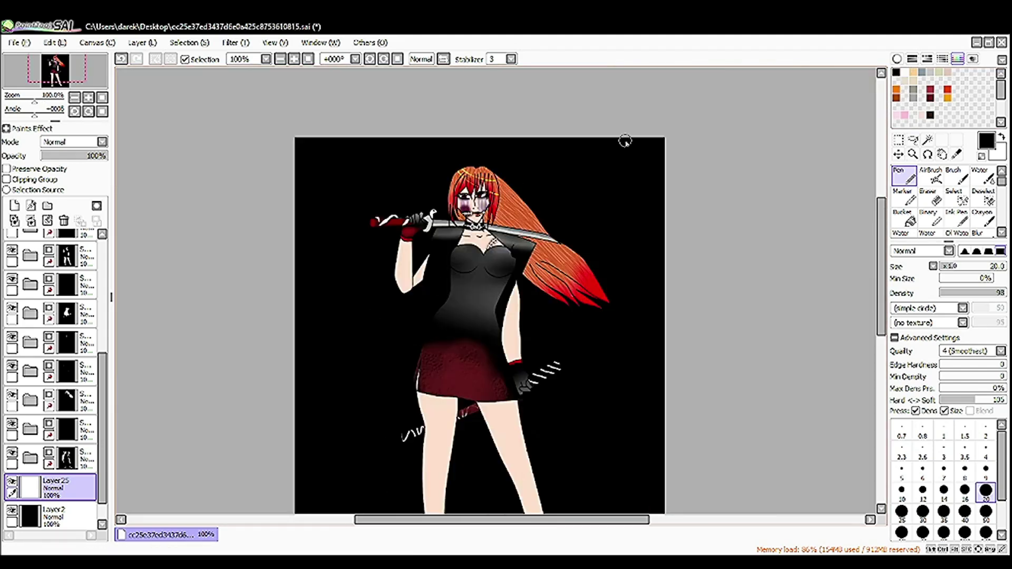
{"action": "scroll", "coordinate": [624, 140], "scroll_direction": "up", "scroll_amount": 3}
{"action": "scroll", "coordinate": [531, 362], "scroll_direction": "down", "scroll_amount": 4}
{"action": "mouse_move", "coordinate": [448, 340]}
{"action": "left_mouse_down"}
{"action": "mouse_move", "coordinate": [784, 343]}
{"action": "mouse_move", "coordinate": [448, 366]}
{"action": "left_mouse_up"}
Blur the red band into a soft gradient on Layer 25, starting with Blur size 25 and enlarging it to 60
{"action": "left_click", "coordinate": [977, 233]}
{"action": "left_click", "coordinate": [902, 481]}
{"action": "key", "text": "bracketright"}
{"action": "key", "text": "bracketright"}
{"action": "key", "text": "bracketright"}
{"action": "key", "text": "bracketright"}
{"action": "key", "text": "bracketright"}
{"action": "mouse_move", "coordinate": [720, 315]}
{"action": "left_mouse_down"}
{"action": "mouse_move", "coordinate": [614, 313]}
{"action": "mouse_move", "coordinate": [561, 366]}
{"action": "mouse_move", "coordinate": [447, 323]}
{"action": "left_mouse_up"}
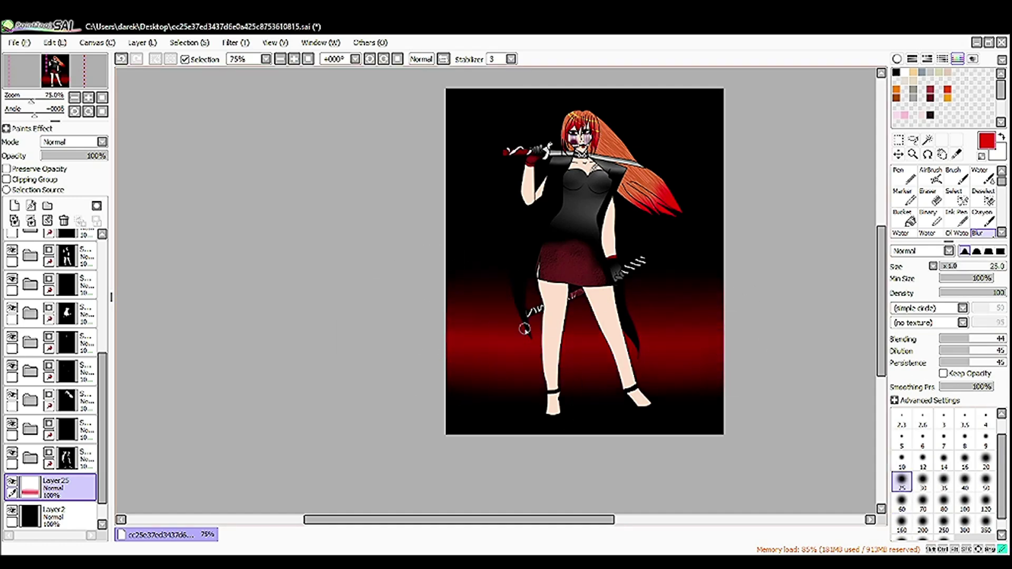
Rotate the canvas view and paint wide wavy red streaks up the background on new Layer 26 with the size 60 Pen
{"action": "left_click_drag", "start_coordinate": [273, 135], "coordinate": [909, 519]}
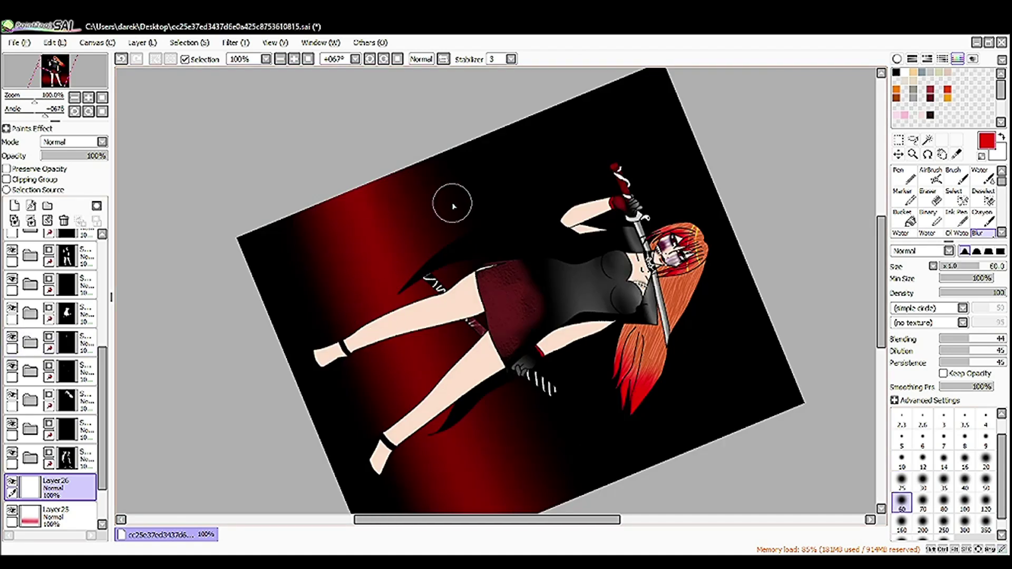
{"action": "key", "text": "n"}
{"action": "left_click_drag", "start_coordinate": [369, 248], "coordinate": [596, 216]}
{"action": "left_click_drag", "start_coordinate": [343, 201], "coordinate": [659, 73]}
{"action": "left_click_drag", "start_coordinate": [617, 374], "coordinate": [437, 438]}
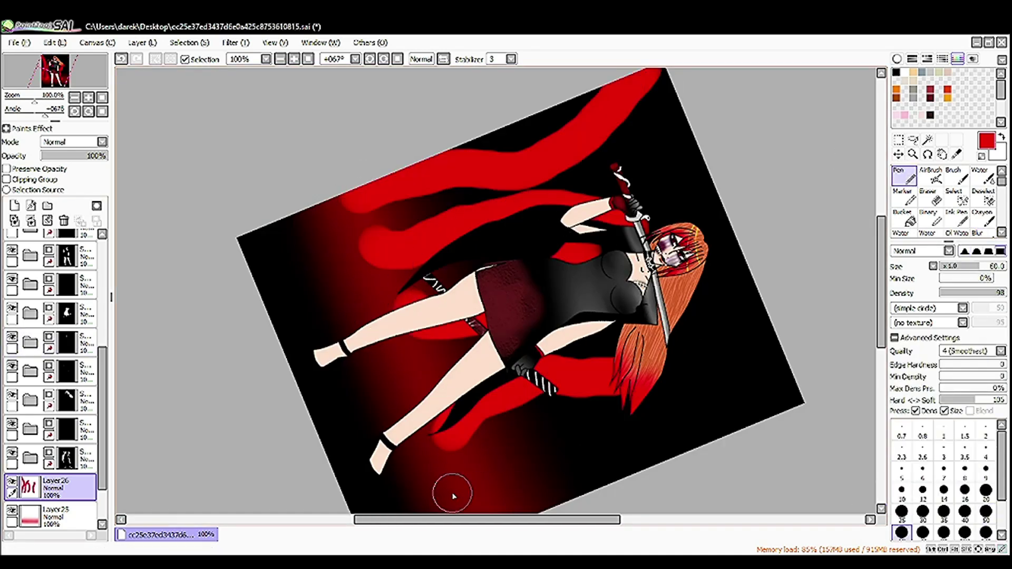
{"action": "left_click_drag", "start_coordinate": [454, 496], "coordinate": [728, 418]}
{"action": "left_click_drag", "start_coordinate": [632, 401], "coordinate": [747, 203]}
{"action": "left_click_drag", "start_coordinate": [759, 264], "coordinate": [685, 317]}
Blur the red streaks on Layer 26 into a smooth red glow behind the character
{"action": "key", "text": "b"}
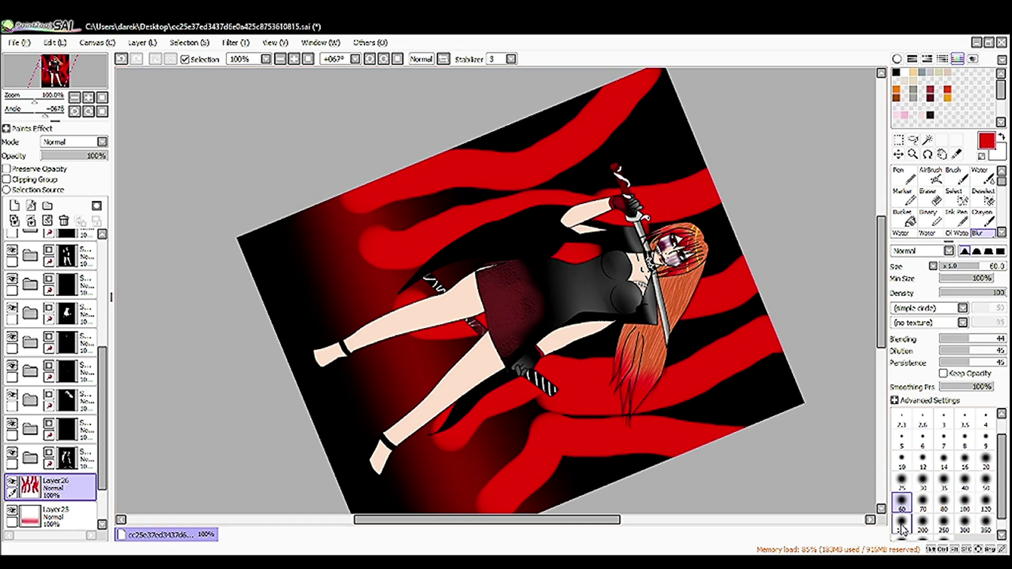
{"action": "mouse_move", "coordinate": [537, 123]}
{"action": "left_mouse_down"}
{"action": "mouse_move", "coordinate": [633, 99]}
{"action": "mouse_move", "coordinate": [644, 84]}
{"action": "mouse_move", "coordinate": [425, 199]}
{"action": "mouse_move", "coordinate": [754, 148]}
{"action": "mouse_move", "coordinate": [768, 226]}
{"action": "mouse_move", "coordinate": [565, 293]}
{"action": "mouse_move", "coordinate": [757, 429]}
{"action": "mouse_move", "coordinate": [537, 391]}
{"action": "left_mouse_up"}
{"action": "scroll", "coordinate": [538, 391], "scroll_direction": "down", "scroll_amount": 3}
{"action": "scroll", "coordinate": [537, 391], "scroll_direction": "down", "scroll_amount": 4}
{"action": "scroll", "coordinate": [492, 287], "scroll_direction": "up", "scroll_amount": 2}
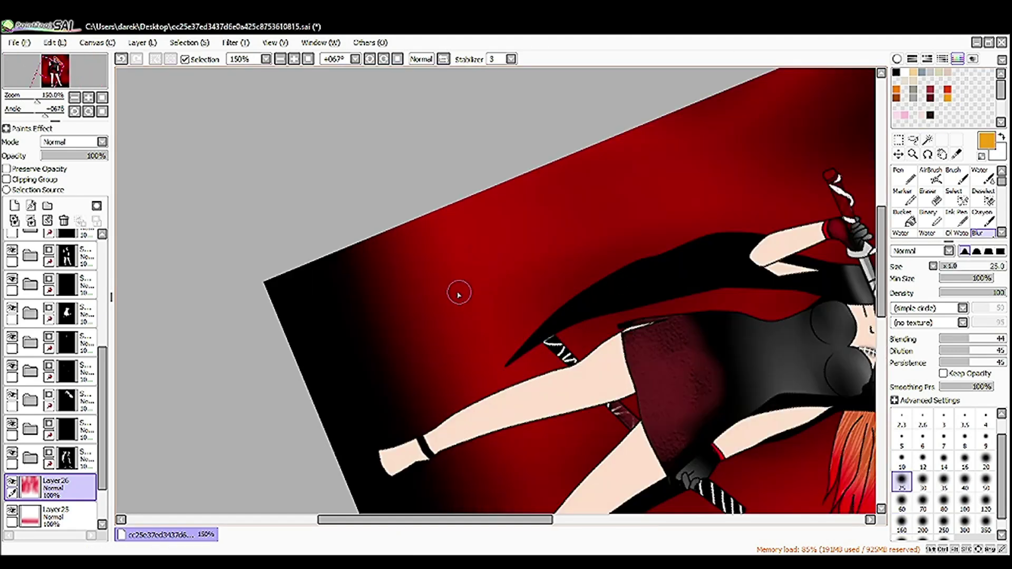
Paint orange-yellow flame streaks over the red background on Layer 26 and blend them with the size 60 Blur tool
{"action": "scroll", "coordinate": [492, 287], "scroll_direction": "down", "scroll_amount": 1}
{"action": "left_click", "coordinate": [902, 501]}
{"action": "key", "text": "b"}
{"action": "mouse_move", "coordinate": [454, 289]}
{"action": "left_mouse_down"}
{"action": "mouse_move", "coordinate": [469, 369]}
{"action": "mouse_move", "coordinate": [526, 482]}
{"action": "mouse_move", "coordinate": [665, 438]}
{"action": "left_mouse_up"}
{"action": "key", "text": "b"}
{"action": "left_click_drag", "start_coordinate": [474, 329], "coordinate": [461, 262]}
{"action": "mouse_move", "coordinate": [506, 345]}
{"action": "left_mouse_down"}
{"action": "mouse_move", "coordinate": [607, 406]}
{"action": "mouse_move", "coordinate": [569, 478]}
{"action": "mouse_move", "coordinate": [649, 427]}
{"action": "left_mouse_up"}
{"action": "key", "text": "n"}
{"action": "mouse_move", "coordinate": [423, 315]}
{"action": "left_mouse_down"}
{"action": "mouse_move", "coordinate": [680, 232]}
{"action": "mouse_move", "coordinate": [443, 226]}
{"action": "mouse_move", "coordinate": [458, 258]}
{"action": "mouse_move", "coordinate": [701, 232]}
{"action": "left_mouse_up"}
{"action": "key", "text": "b"}
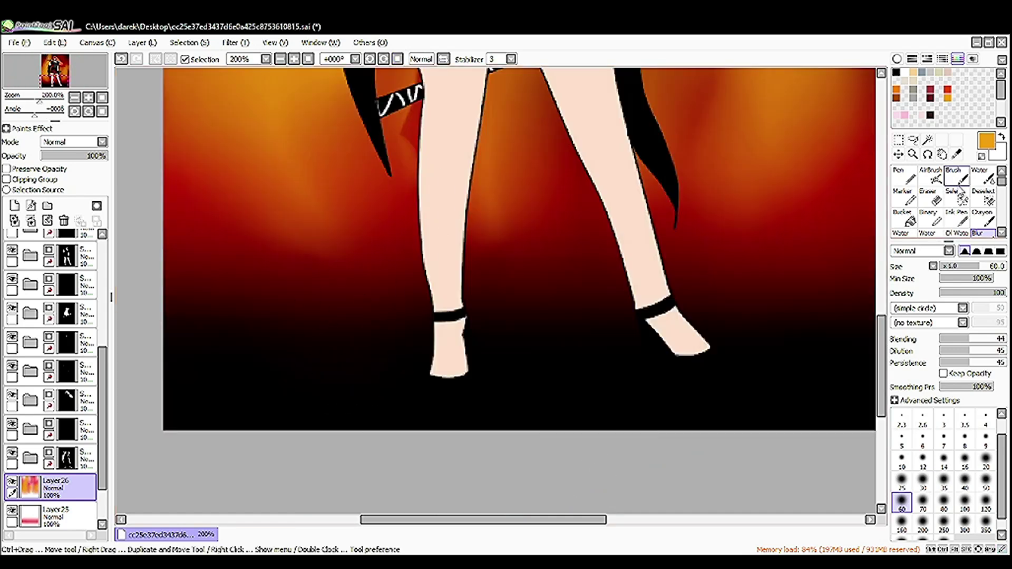
Paint orange-yellow flames along the bottom of the background around the feet on Layer 26 and blend them with the size 60 Blur tool
{"action": "key", "text": "n"}
{"action": "mouse_move", "coordinate": [308, 267]}
{"action": "left_mouse_down"}
{"action": "mouse_move", "coordinate": [813, 255]}
{"action": "mouse_move", "coordinate": [377, 369]}
{"action": "mouse_move", "coordinate": [295, 219]}
{"action": "mouse_move", "coordinate": [827, 287]}
{"action": "mouse_move", "coordinate": [698, 461]}
{"action": "left_mouse_up"}
{"action": "key", "text": "b"}
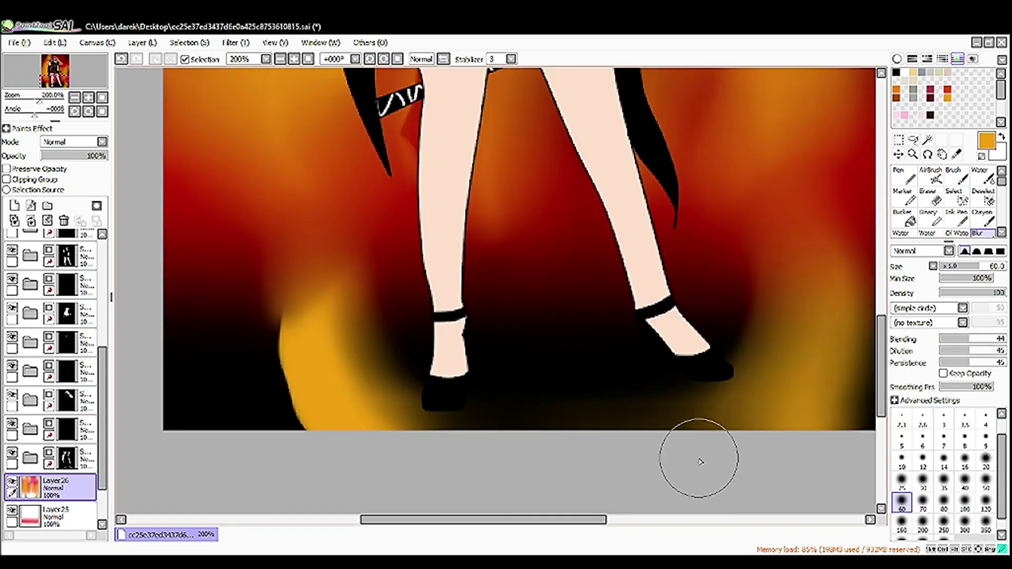
{"action": "left_click_drag", "start_coordinate": [269, 287], "coordinate": [411, 285]}
{"action": "scroll", "coordinate": [463, 276], "scroll_direction": "down", "scroll_amount": 4}
{"action": "scroll", "coordinate": [392, 301], "scroll_direction": "up", "scroll_amount": 1}
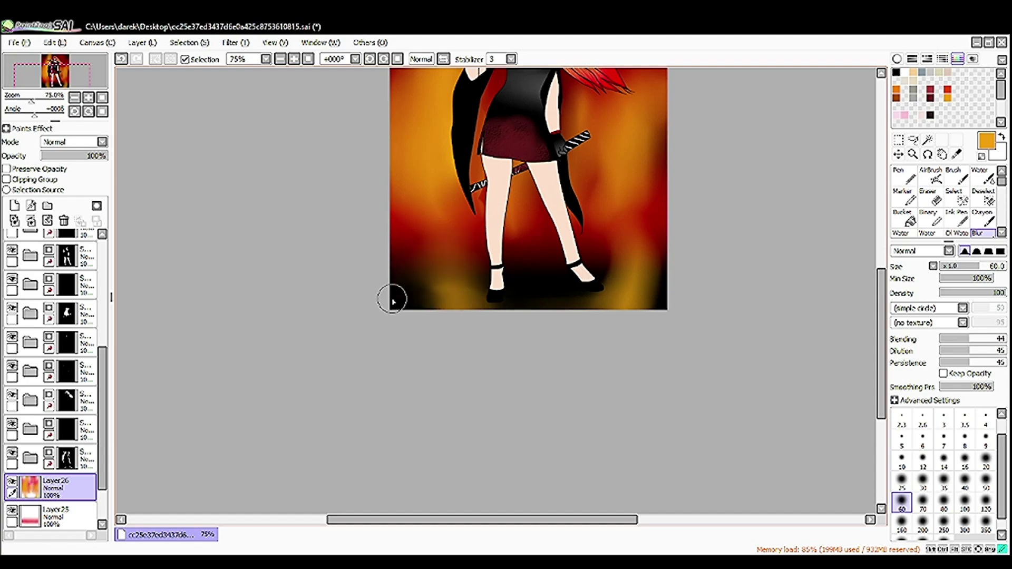
{"action": "scroll", "coordinate": [580, 253], "scroll_direction": "up", "scroll_amount": 3}
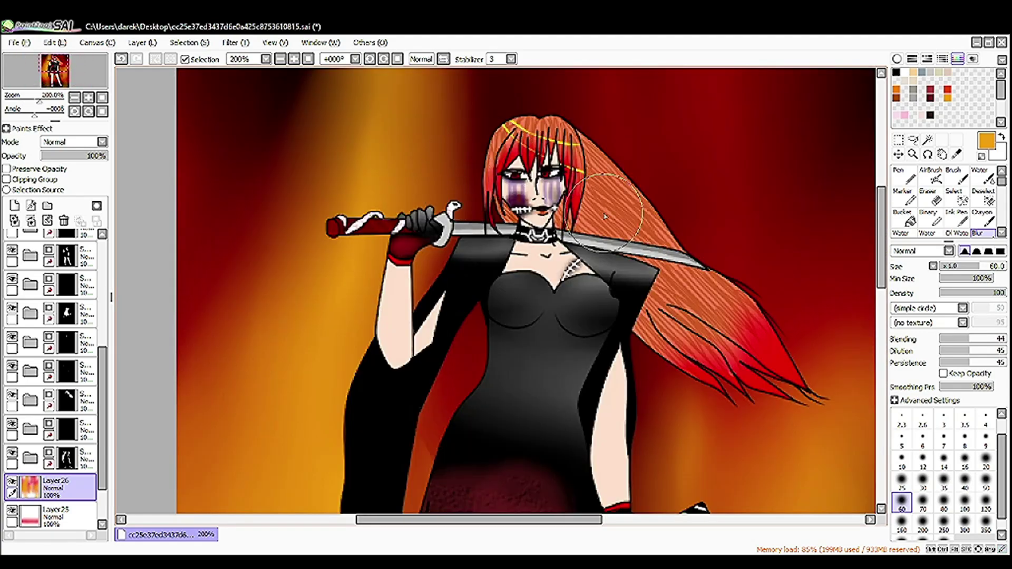
Create a new layer above the linework and paint a soft black shadow over the face, undoing an overly solid dab
{"action": "scroll", "coordinate": [606, 216], "scroll_direction": "up", "scroll_amount": 4}
{"action": "left_click", "coordinate": [14, 205]}
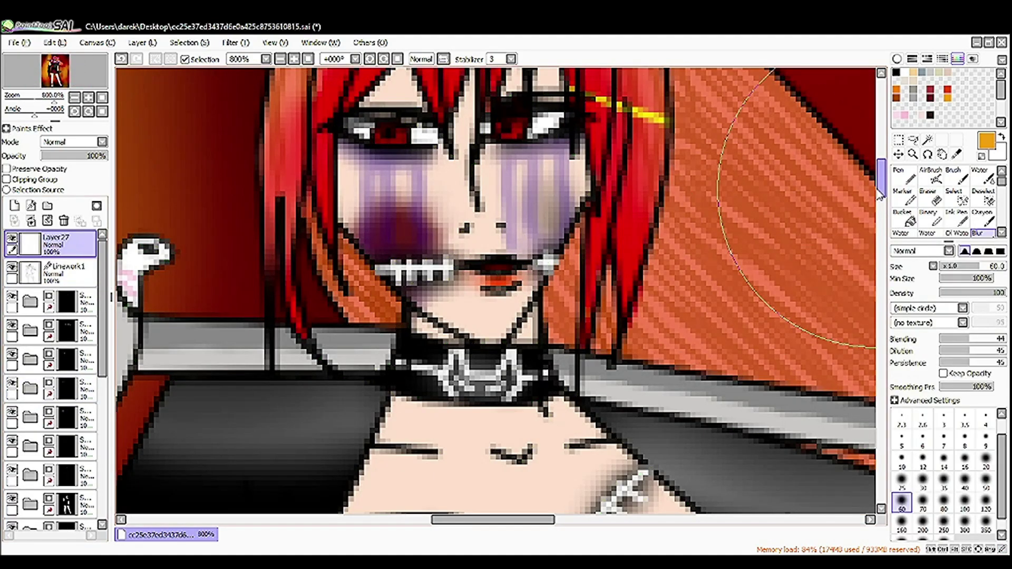
{"action": "left_click", "coordinate": [896, 73]}
{"action": "scroll", "coordinate": [516, 227], "scroll_direction": "down", "scroll_amount": 3}
{"action": "left_click", "coordinate": [516, 227]}
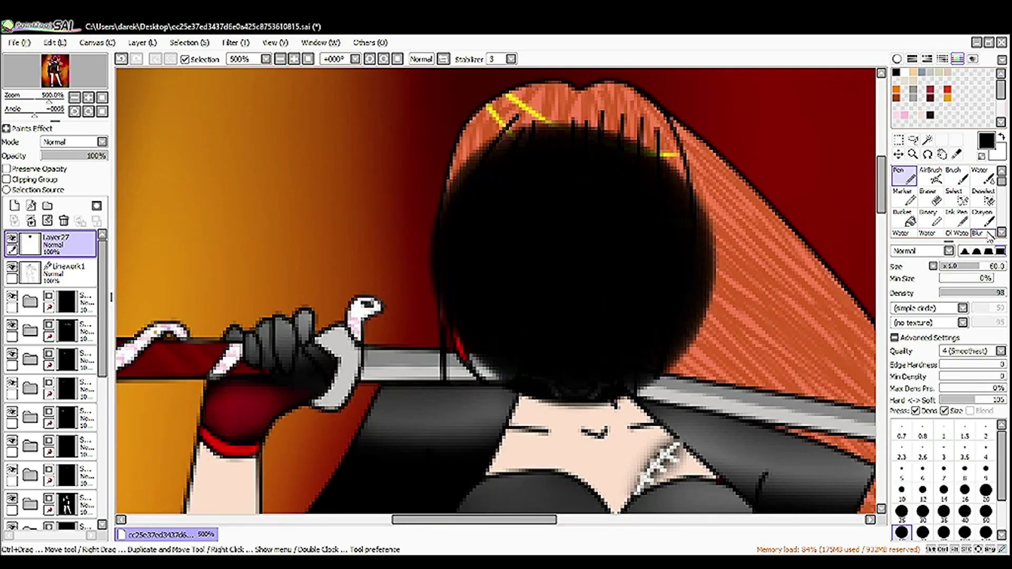
{"action": "key", "text": "ctrl+z"}
Erase the face shadow over the iris on Layer27 with the size 3 Eraser
{"action": "key", "text": "e"}
{"action": "scroll", "coordinate": [606, 227], "scroll_direction": "up", "scroll_amount": 5}
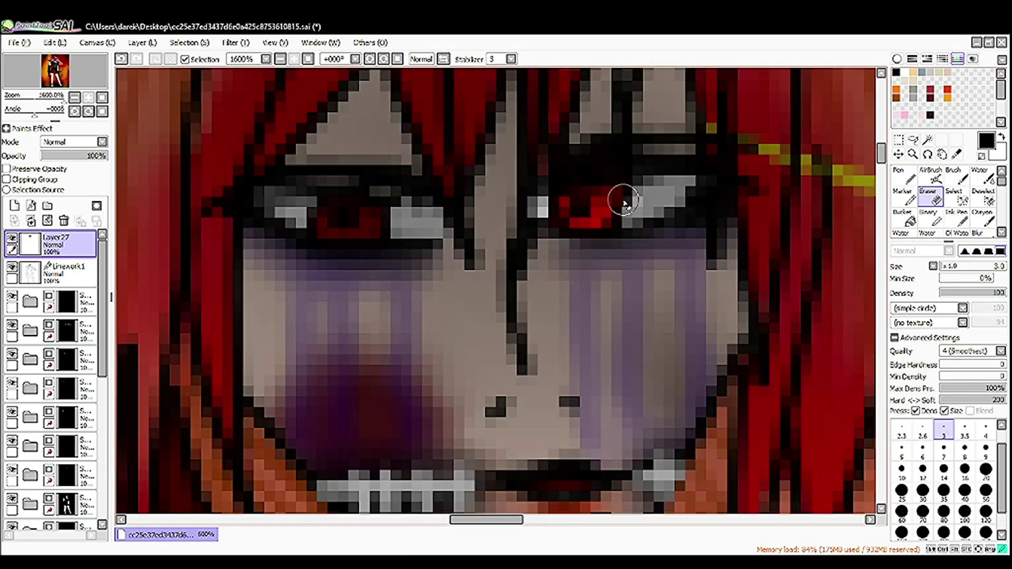
Fill the gap between the lips with white on a new layer inside a new masked folder beneath Linework1
{"action": "scroll", "coordinate": [507, 342], "scroll_direction": "down", "scroll_amount": 3}
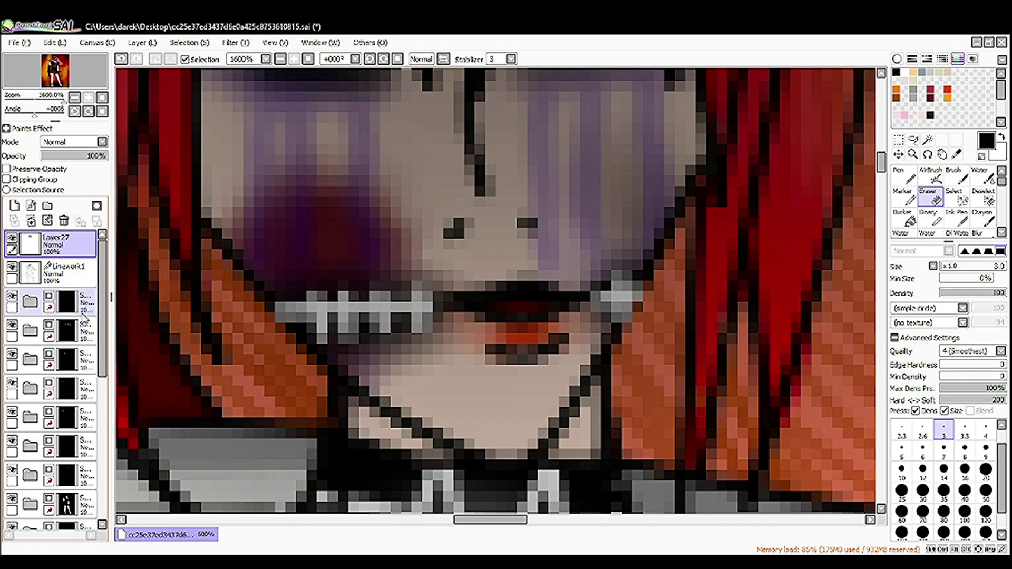
{"action": "key", "text": "g"}
{"action": "left_click_drag", "start_coordinate": [84, 316], "coordinate": [42, 315]}
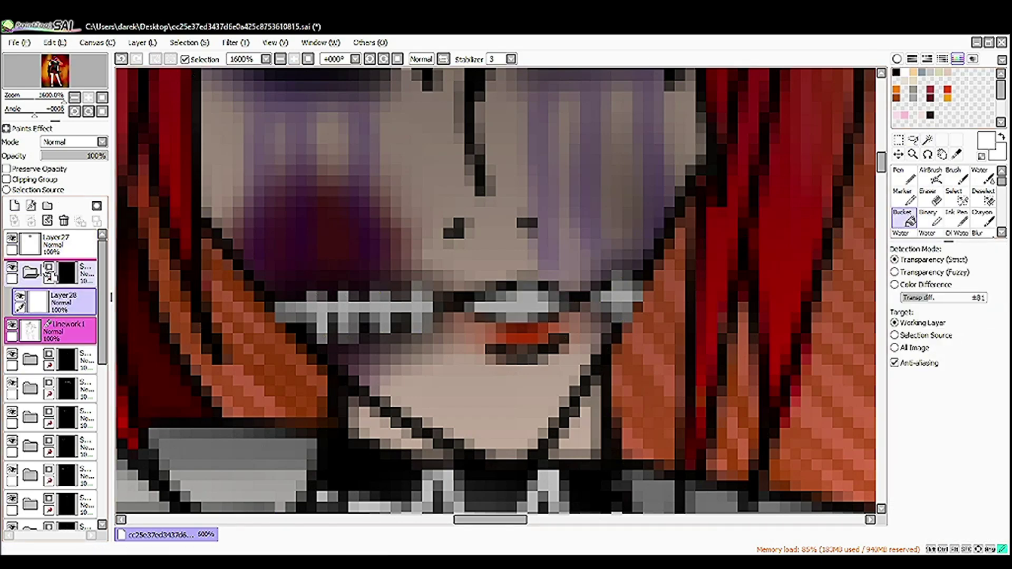
Clear the shadow over the eyes and mouth on Layer27 with the size 3 Eraser and check the whole picture
{"action": "left_click", "coordinate": [52, 244]}
{"action": "key", "text": "n"}
{"action": "key", "text": "e"}
{"action": "scroll", "coordinate": [551, 308], "scroll_direction": "down", "scroll_amount": 4}
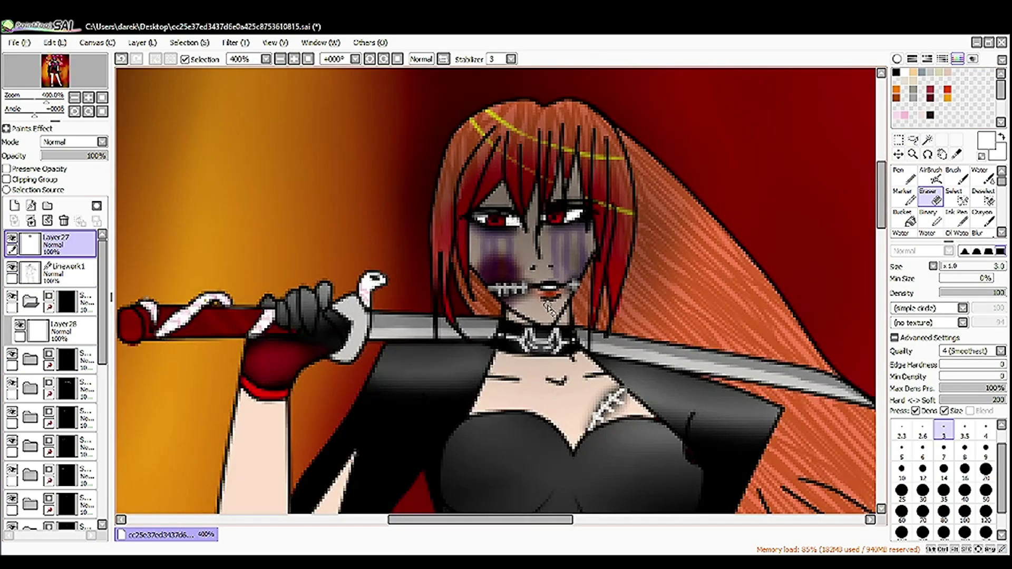
{"action": "scroll", "coordinate": [551, 308], "scroll_direction": "down", "scroll_amount": 6}
{"action": "scroll", "coordinate": [540, 416], "scroll_direction": "up", "scroll_amount": 3}
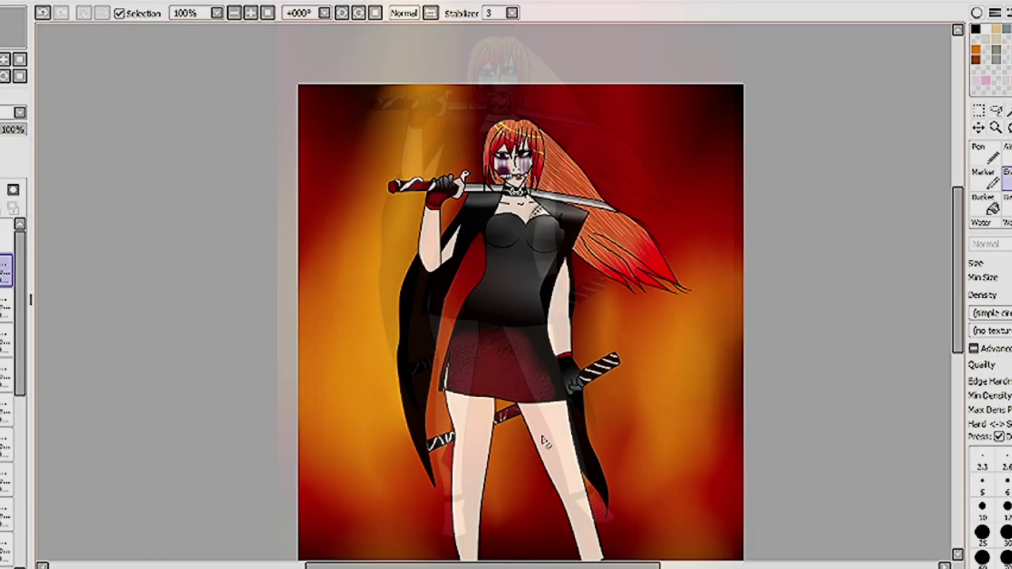